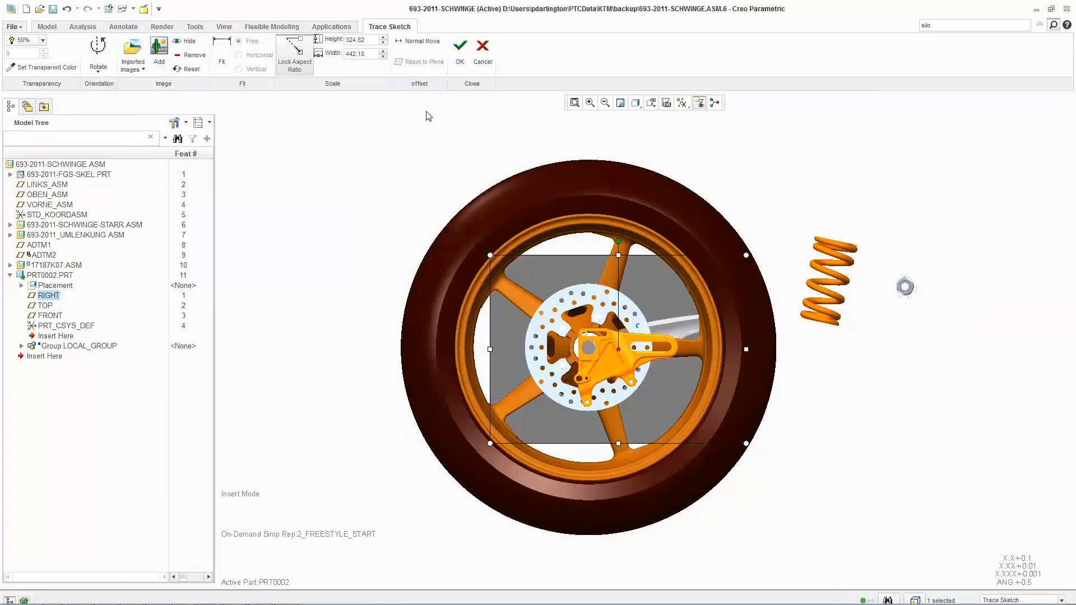
Step: Move the trace image outward along its plane's normal and scale it to about 934 wide by 686 high
{"action": "middle_click_drag", "start_coordinate": [731, 306], "coordinate": [684, 295]}
{"action": "left_click_drag", "start_coordinate": [684, 295], "coordinate": [651, 338]}
{"action": "left_click", "coordinate": [422, 45]}
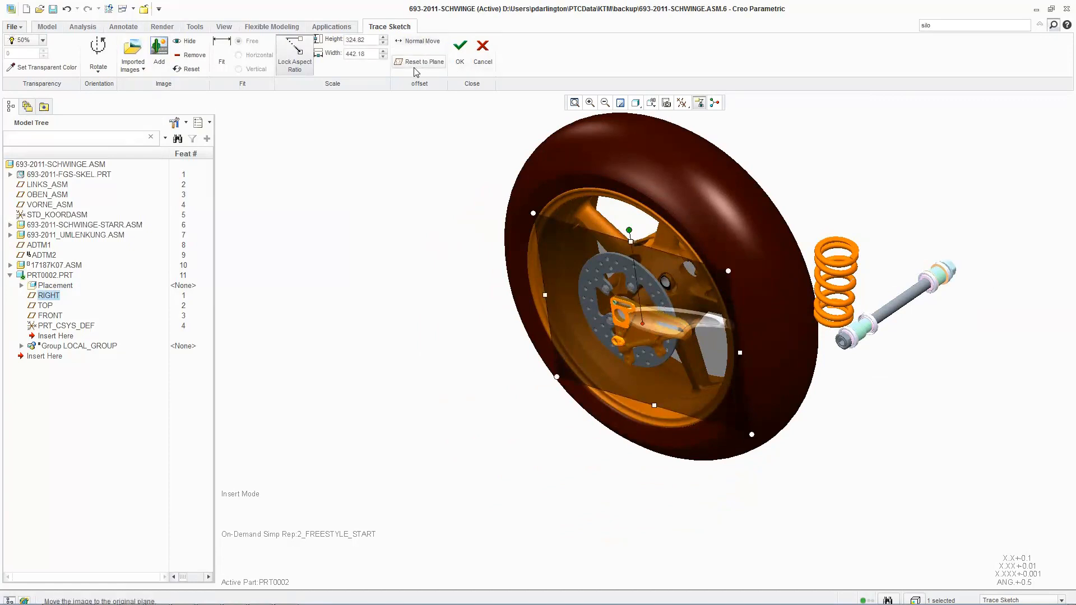
{"action": "left_click", "coordinate": [419, 63]}
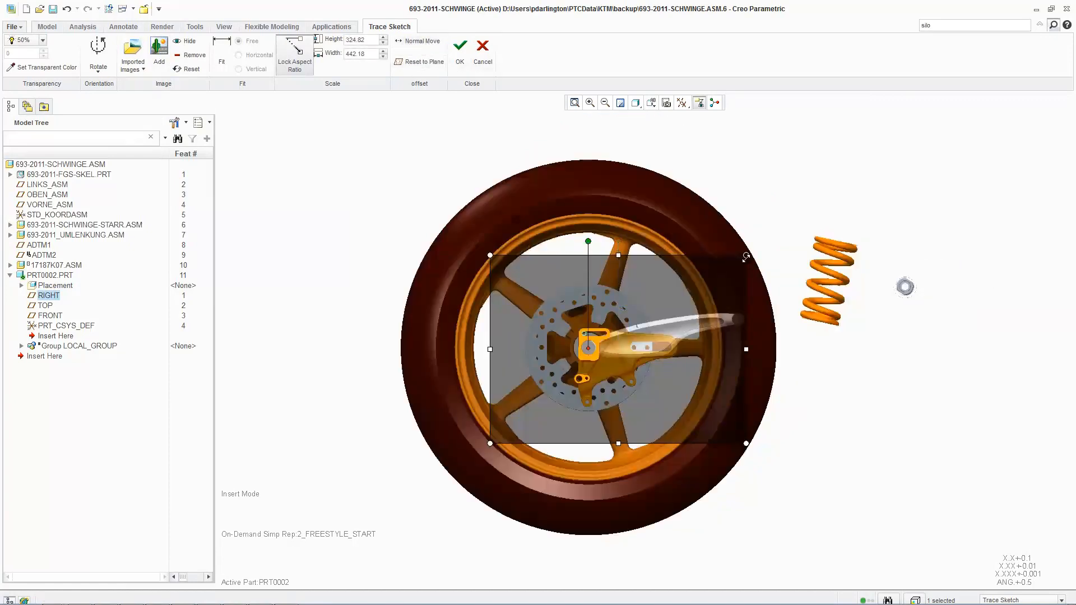
Step: Make the trace image's grey background transparent, set its transparency to 15%, and accept the trace sketch
{"action": "left_click", "coordinate": [54, 68]}
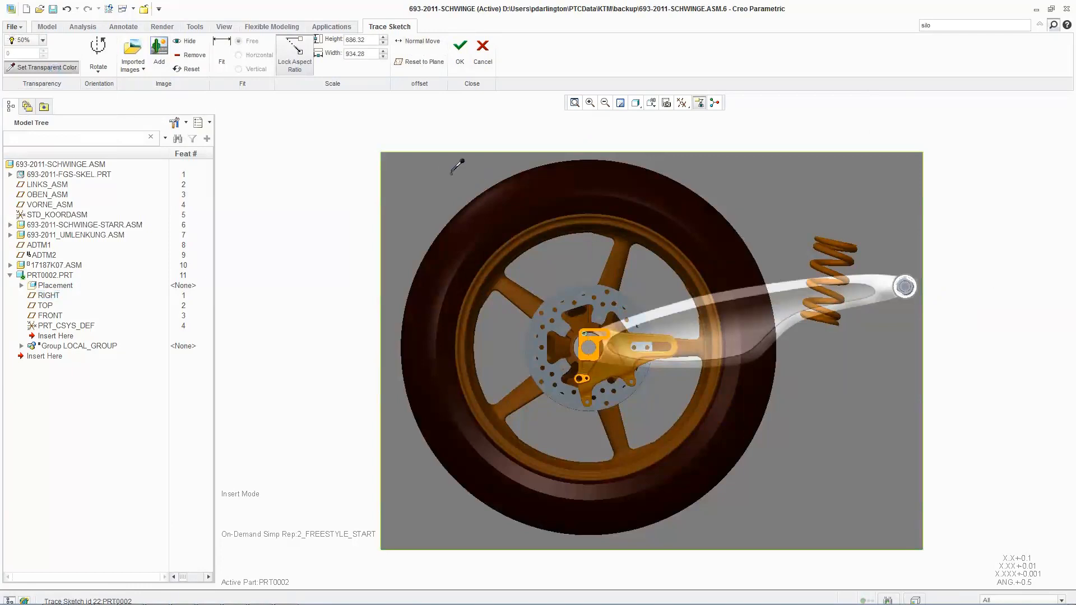
{"action": "left_click", "coordinate": [424, 182]}
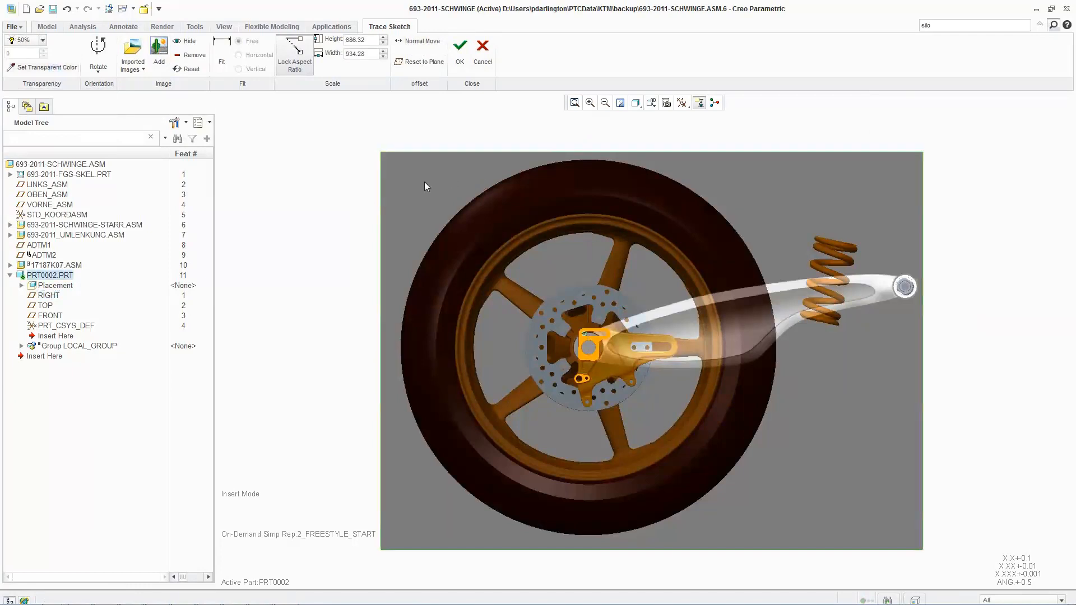
{"action": "left_click", "coordinate": [42, 40]}
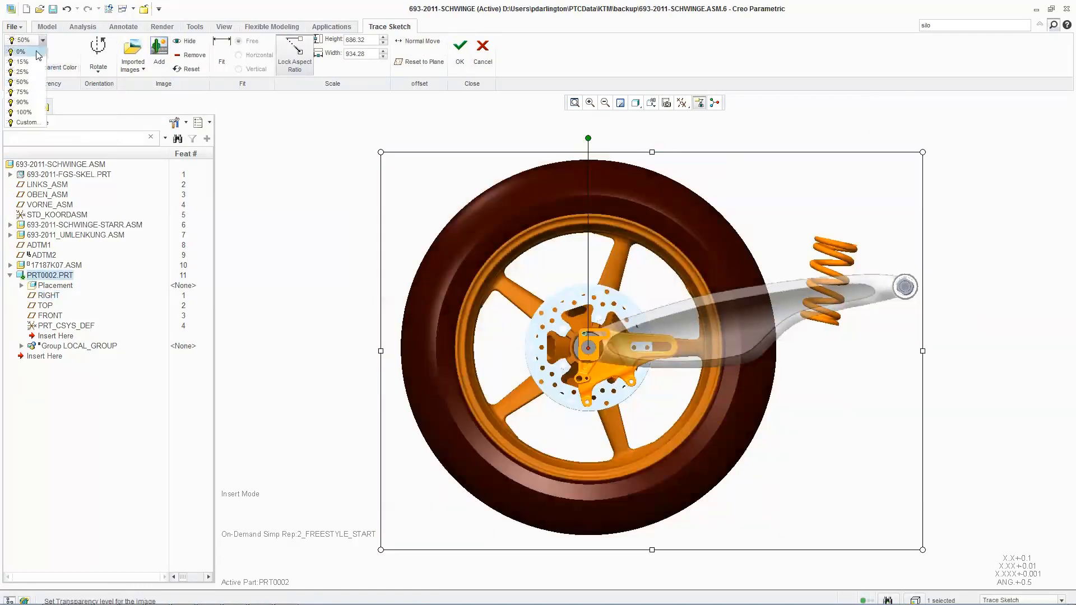
{"action": "left_click", "coordinate": [33, 60]}
{"action": "left_click", "coordinate": [457, 47]}
Step: Start a Freestyle feature and add a closed box primitive
{"action": "left_click", "coordinate": [631, 72]}
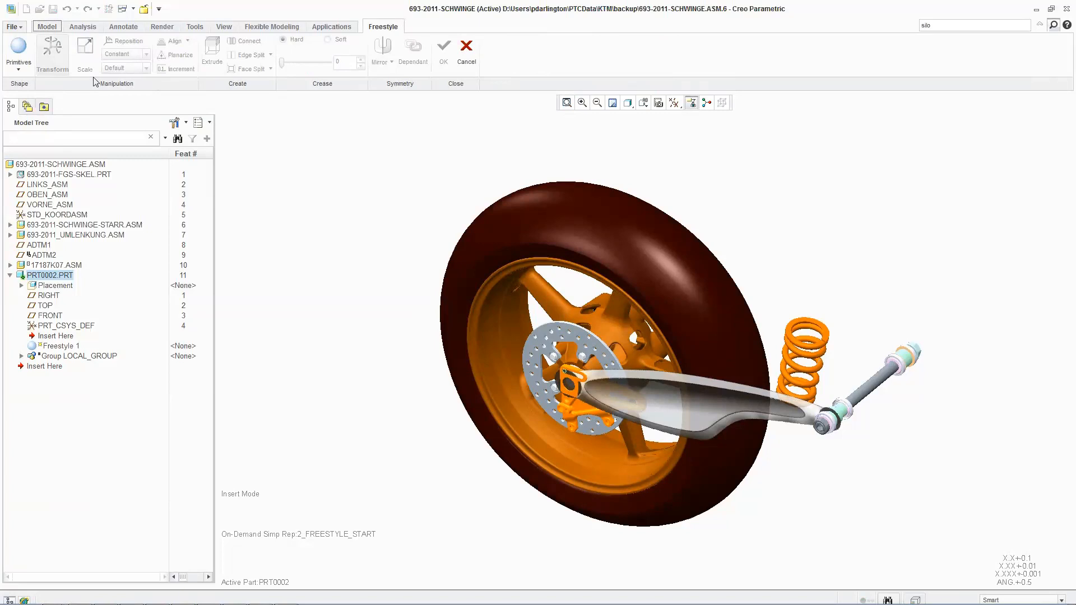
{"action": "left_click", "coordinate": [18, 63]}
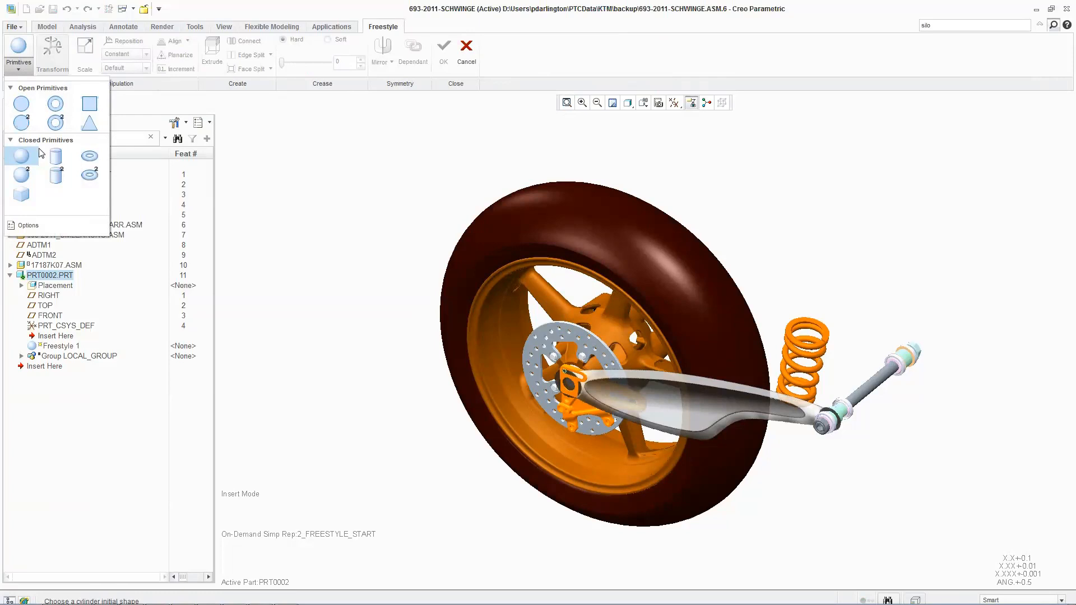
{"action": "left_click", "coordinate": [21, 195]}
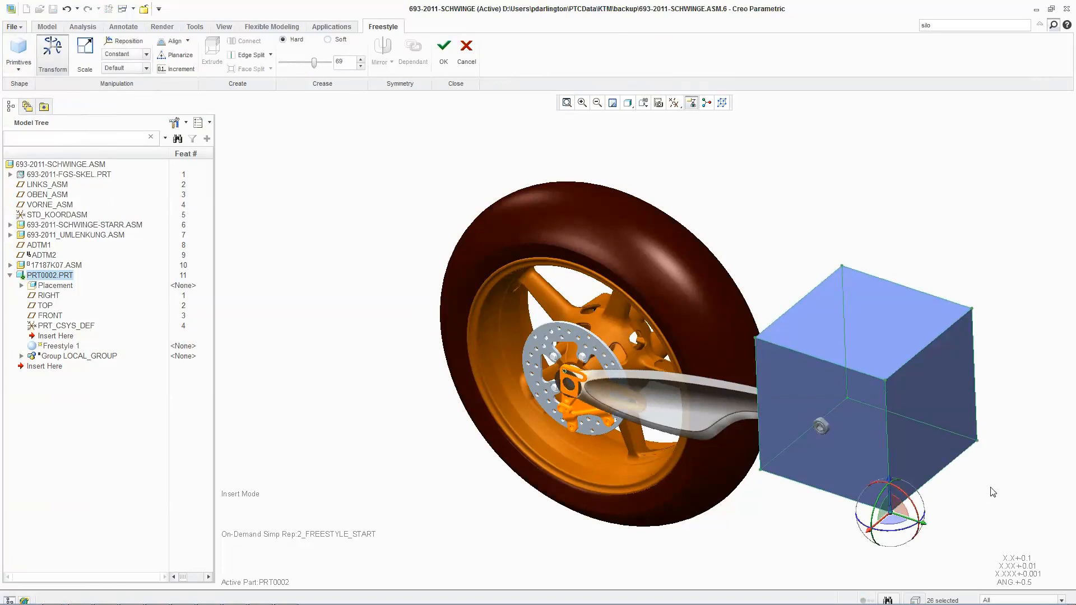
Step: Scale the box to a narrow bar around the pivot axle and pull its far end back to form a thin block
{"action": "right_click", "coordinate": [1002, 355]}
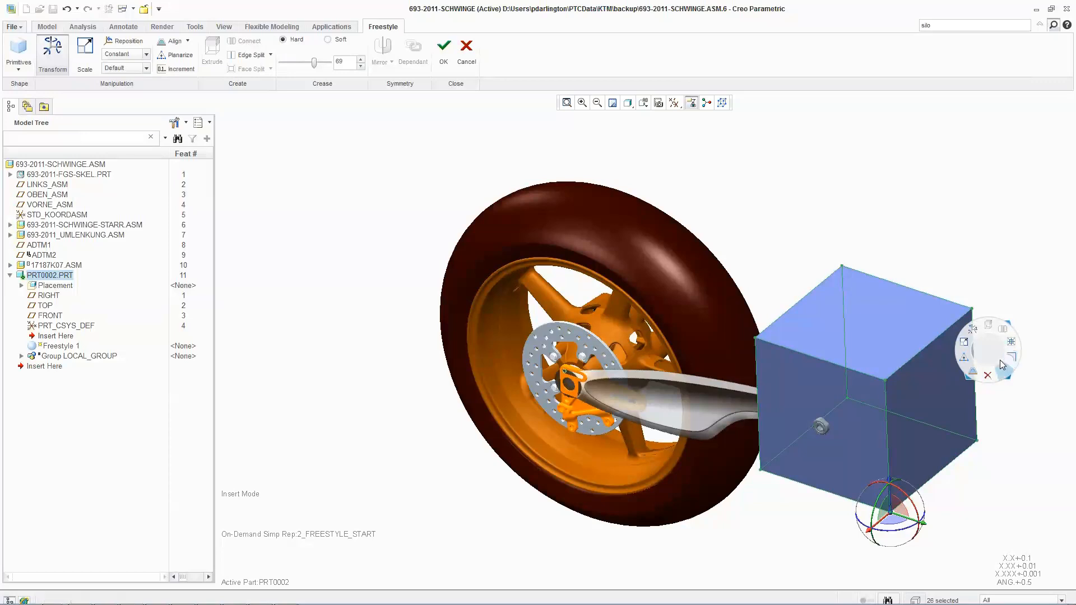
{"action": "left_click", "coordinate": [965, 347]}
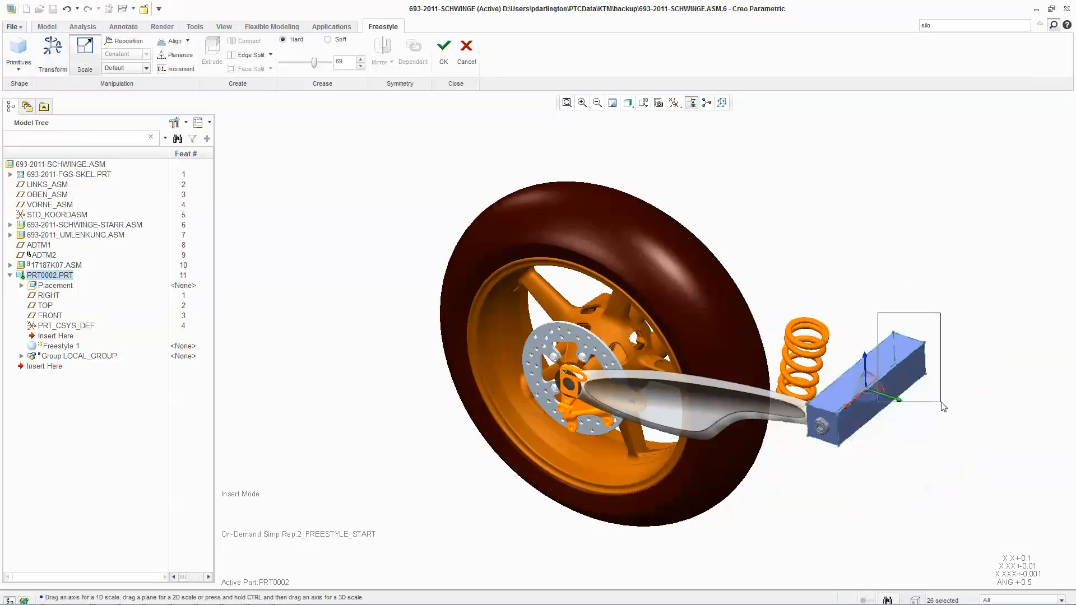
{"action": "left_click_drag", "start_coordinate": [944, 408], "coordinate": [945, 408]}
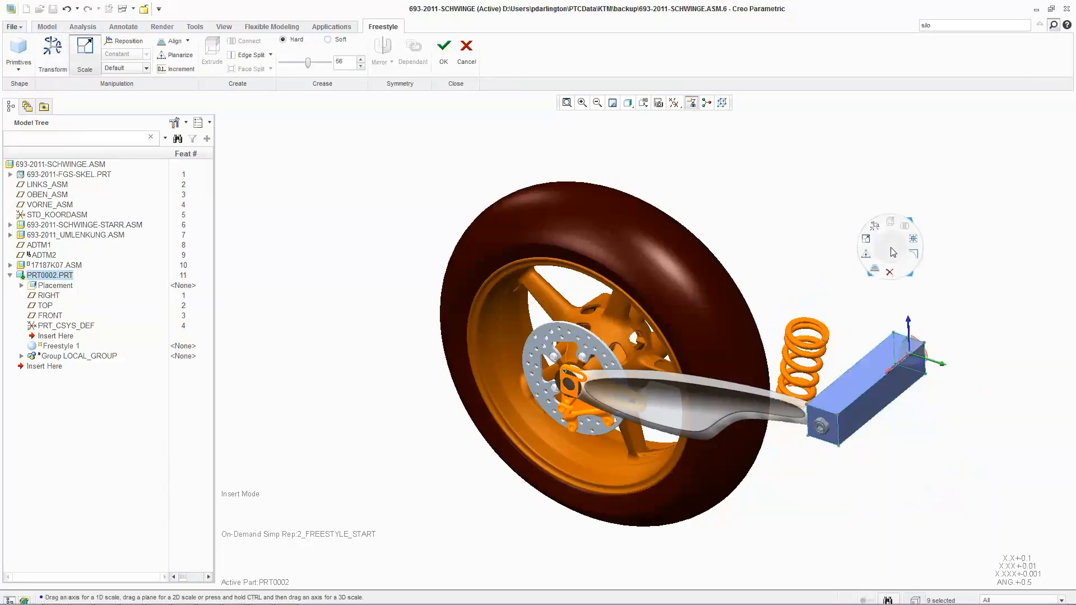
{"action": "left_click", "coordinate": [875, 226]}
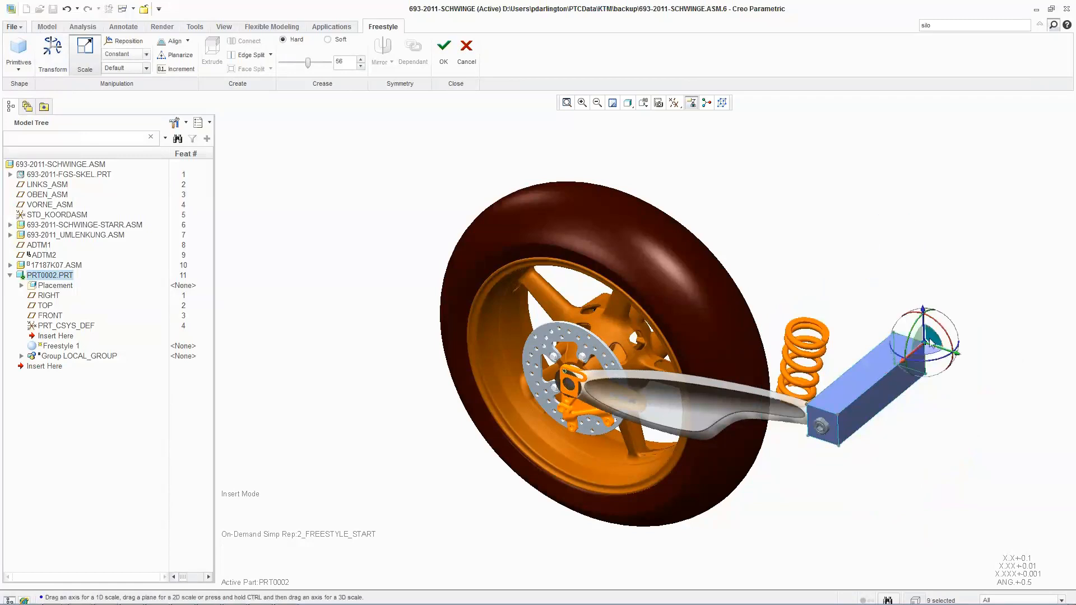
{"action": "left_click_drag", "start_coordinate": [884, 374], "coordinate": [821, 428]}
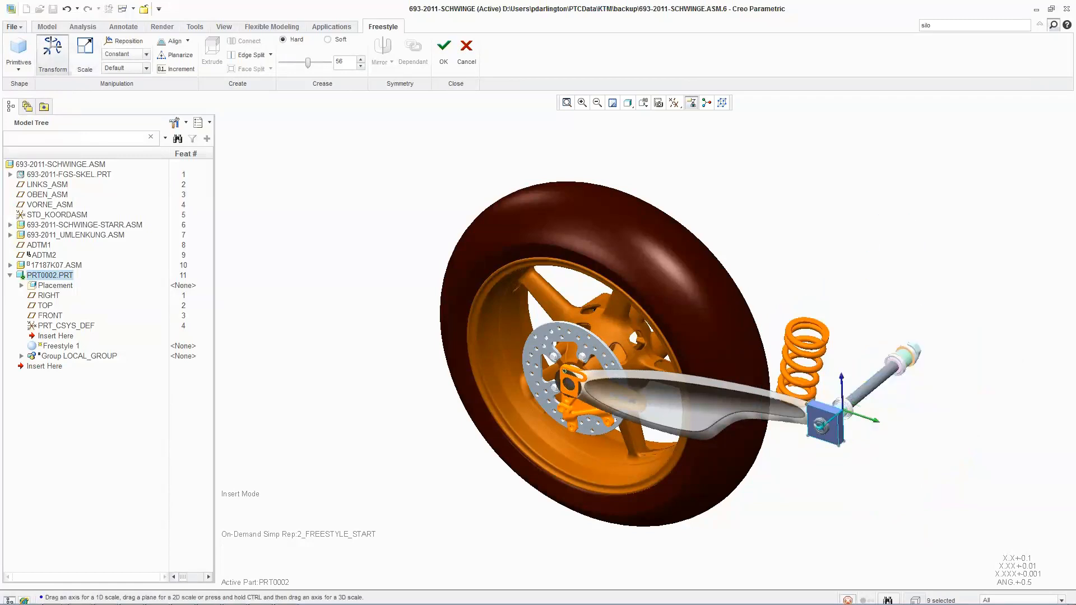
Step: Extrude the block's wheel-facing face along the traced swingarm toward the wheel
{"action": "middle_click_drag", "start_coordinate": [832, 410], "coordinate": [926, 416]}
{"action": "scroll", "coordinate": [796, 462], "scroll_direction": "down", "scroll_amount": 3}
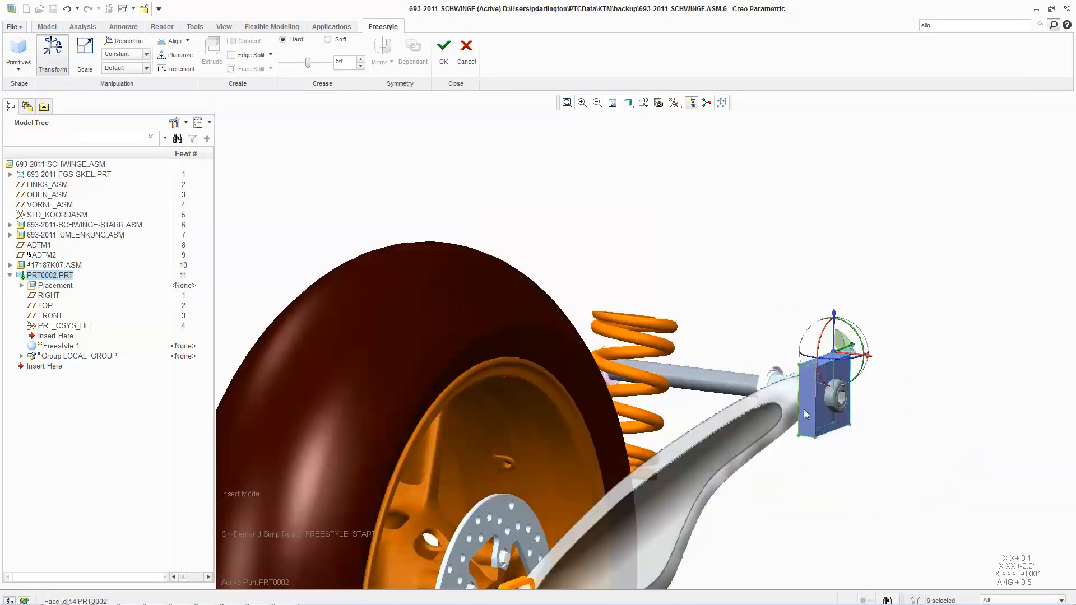
{"action": "left_click", "coordinate": [805, 409]}
{"action": "middle_click_drag", "start_coordinate": [837, 439], "coordinate": [791, 471]}
{"action": "right_click", "coordinate": [789, 467]}
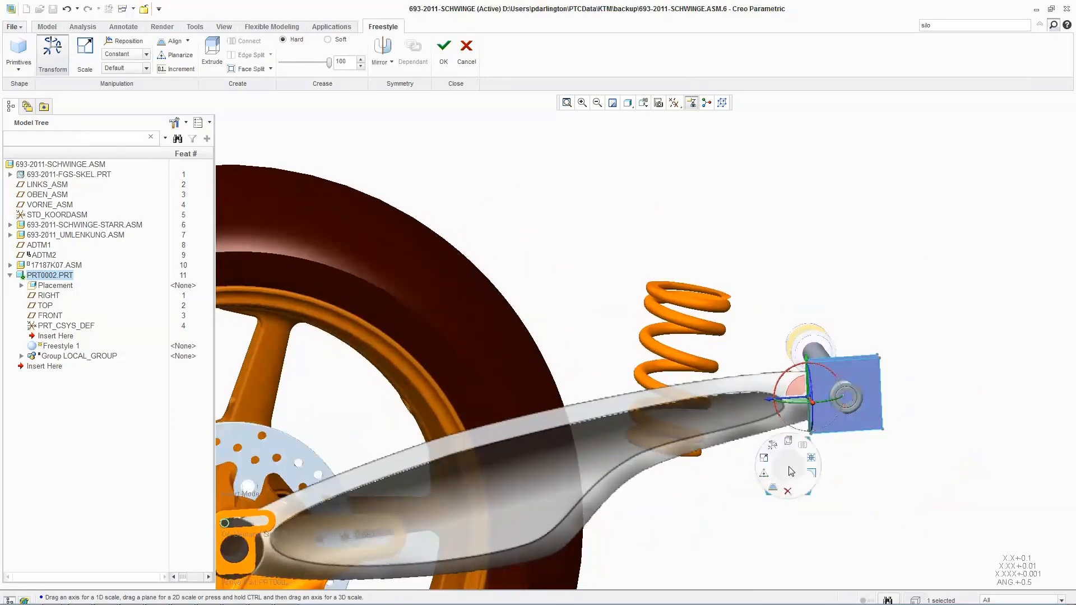
{"action": "left_click", "coordinate": [791, 445]}
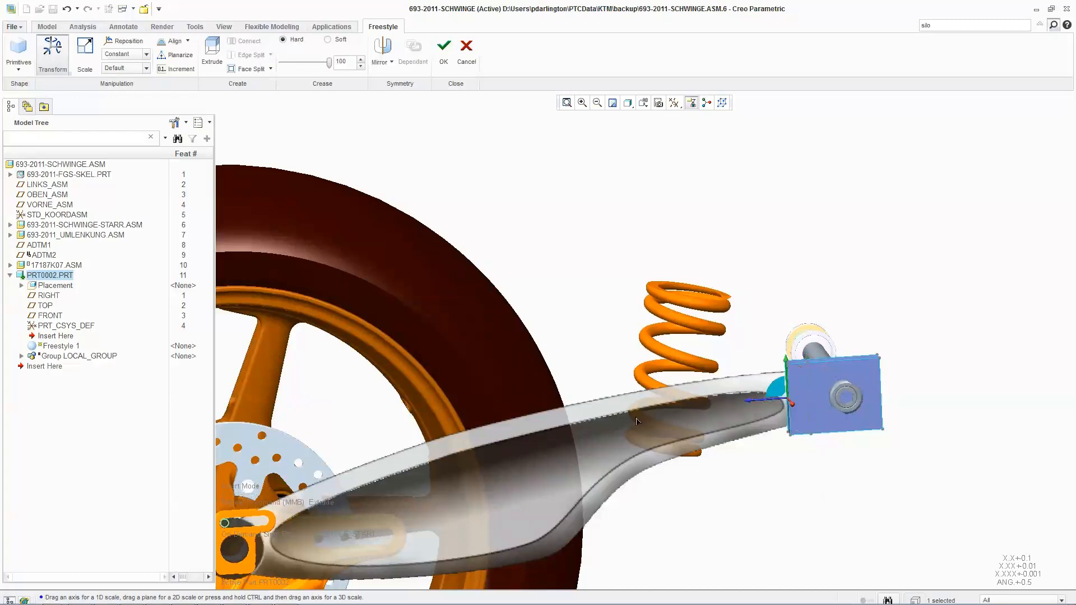
{"action": "left_click_drag", "start_coordinate": [637, 421], "coordinate": [629, 424]}
Step: Switch to a saved side view and extrude the arm's end face again as far as the wheel hub
{"action": "left_click", "coordinate": [643, 103]}
{"action": "left_click", "coordinate": [661, 163]}
{"action": "right_click", "coordinate": [817, 366]}
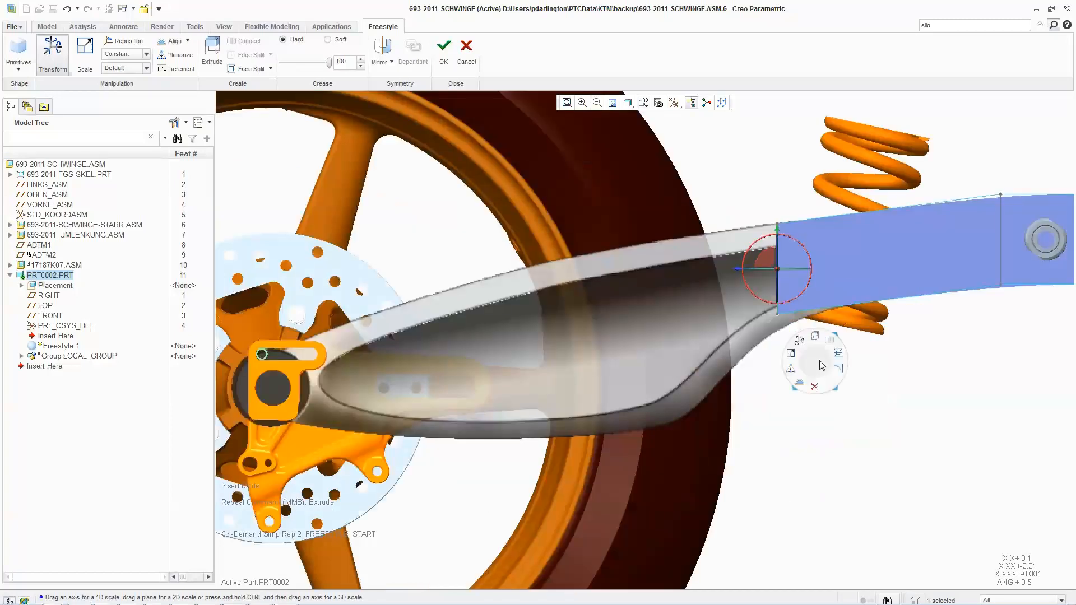
{"action": "left_click", "coordinate": [815, 336]}
{"action": "left_click_drag", "start_coordinate": [754, 271], "coordinate": [252, 394]}
Step: Apply a crease to all the arm's edges and set a soft crease of 0 on its middle edges
{"action": "left_click_drag", "start_coordinate": [260, 236], "coordinate": [900, 465]}
{"action": "right_click", "coordinate": [721, 450]}
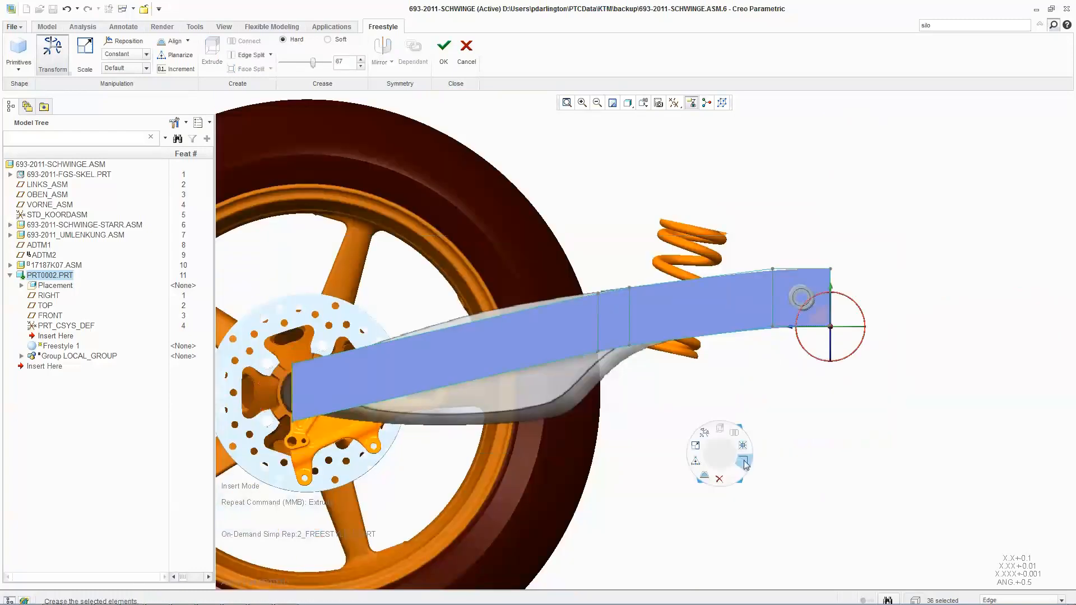
{"action": "left_click", "coordinate": [745, 464]}
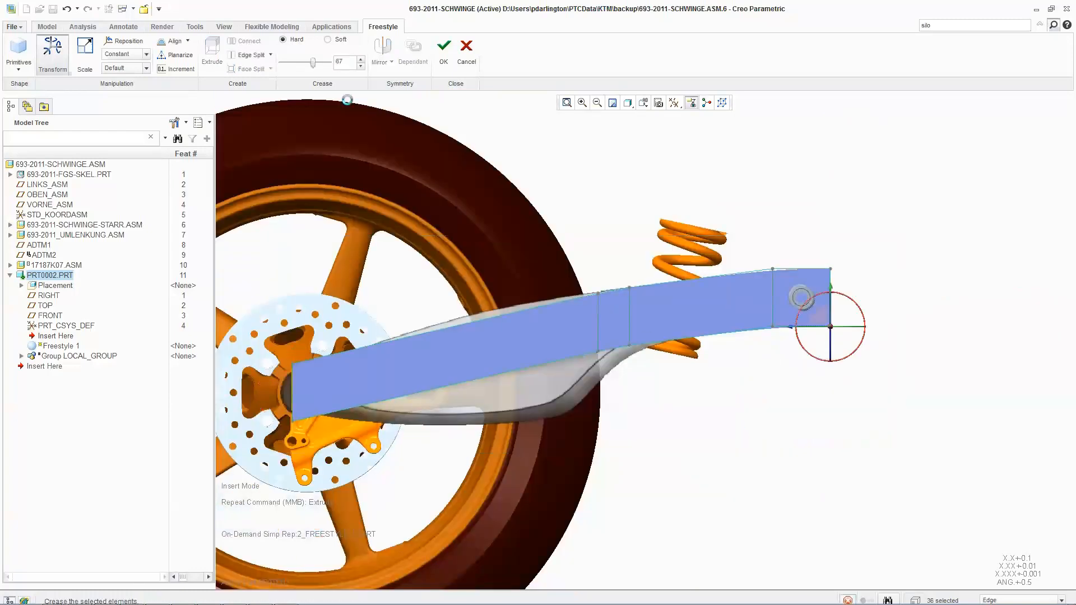
{"action": "left_click_drag", "start_coordinate": [584, 260], "coordinate": [664, 381]}
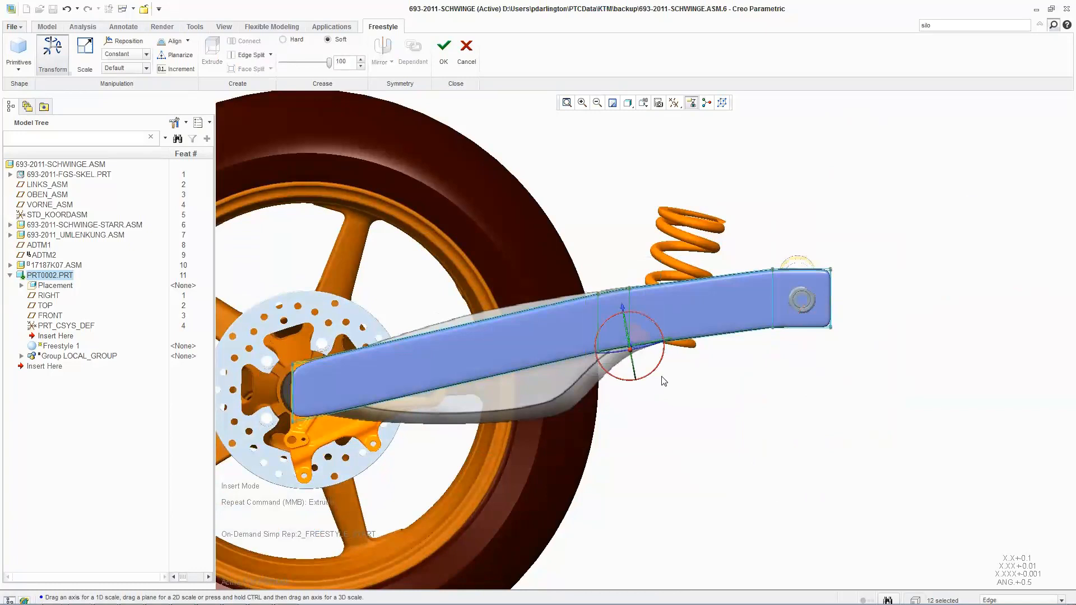
Step: Set the selection filter to All and extrude the arm's inner middle face toward the opposite side of the bike
{"action": "left_click", "coordinate": [1020, 599]}
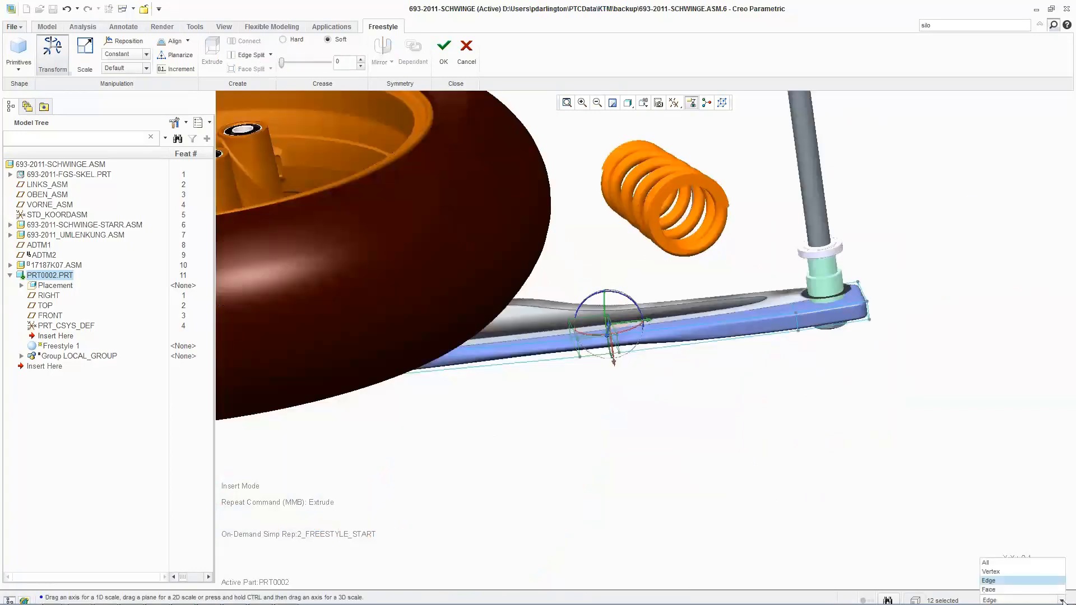
{"action": "left_click", "coordinate": [1014, 562]}
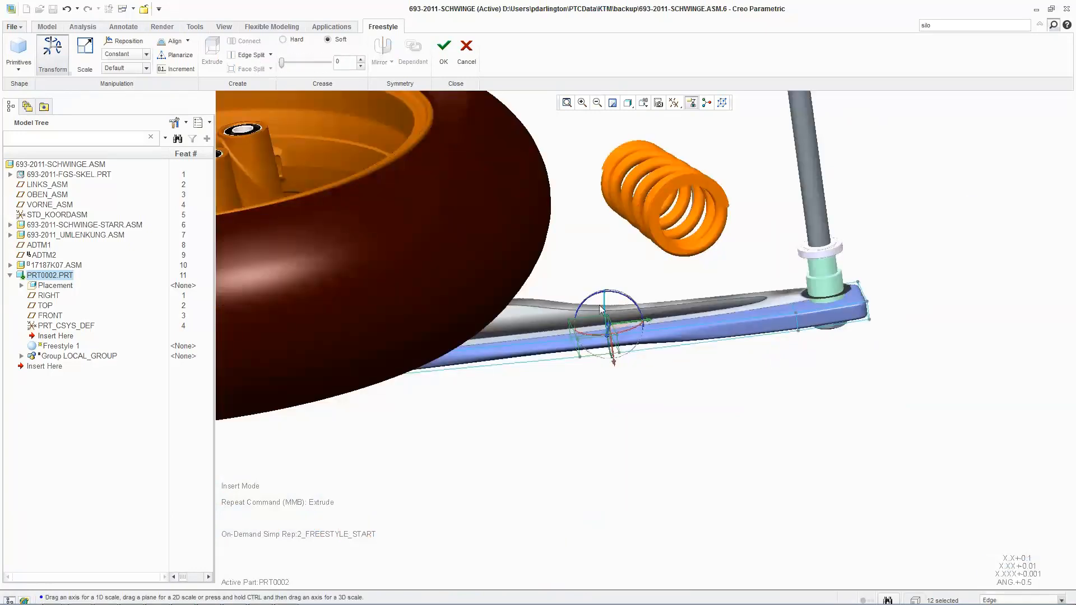
{"action": "left_click", "coordinate": [588, 322]}
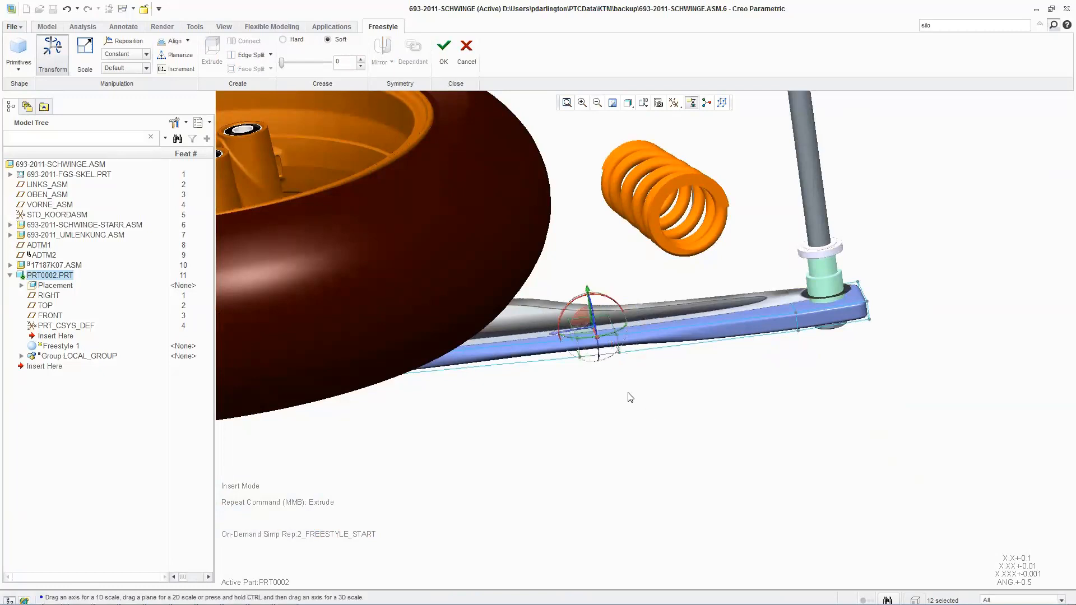
{"action": "right_click", "coordinate": [588, 263]}
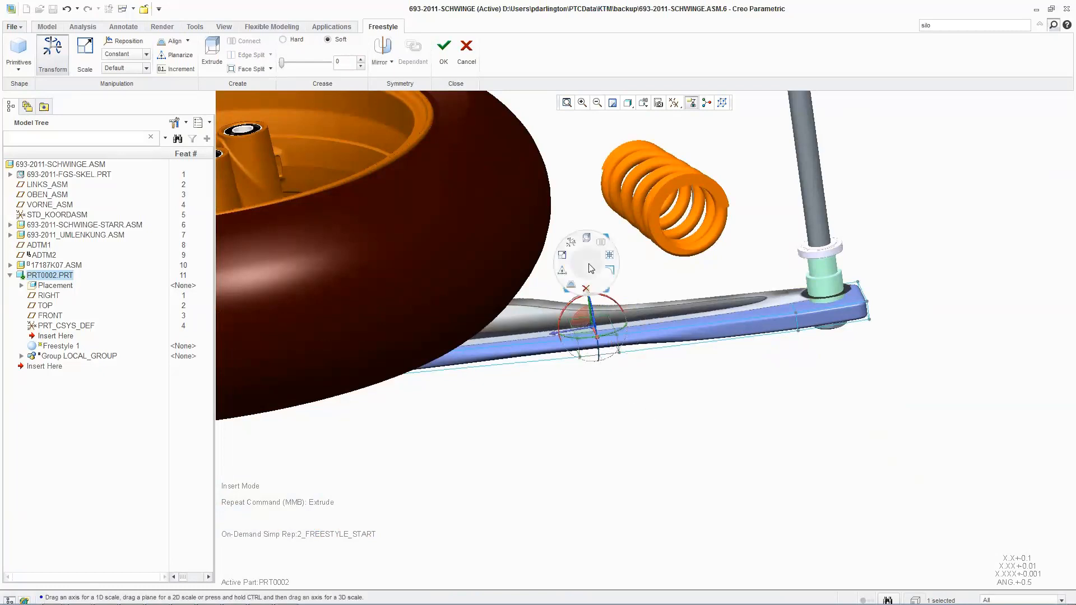
{"action": "left_click", "coordinate": [610, 270]}
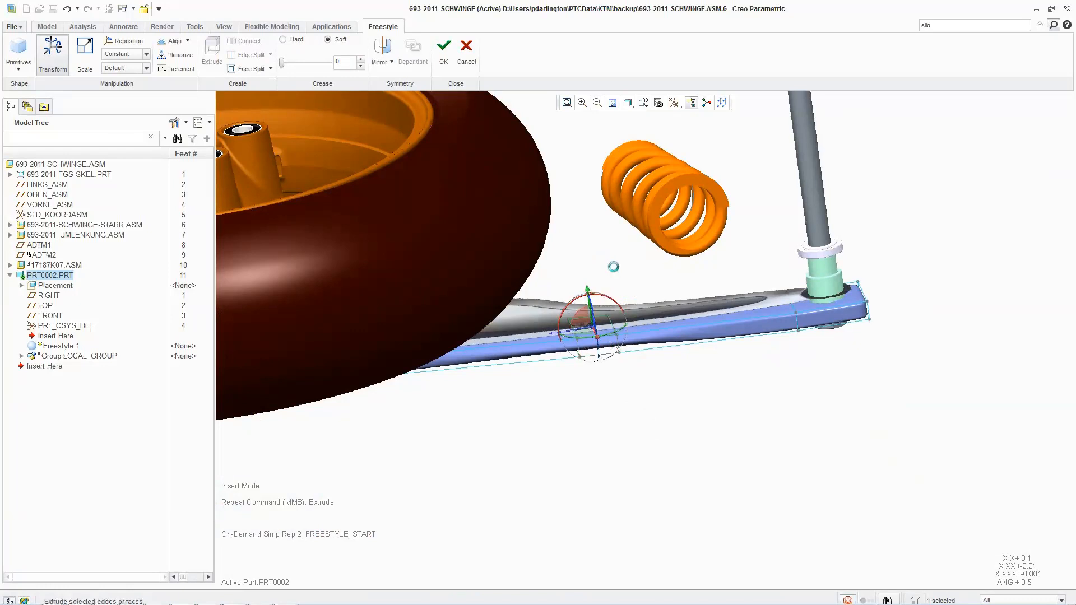
Step: Mirror the freestyle arm about the RIGHT datum plane
{"action": "middle_click_drag", "start_coordinate": [615, 269], "coordinate": [607, 258]}
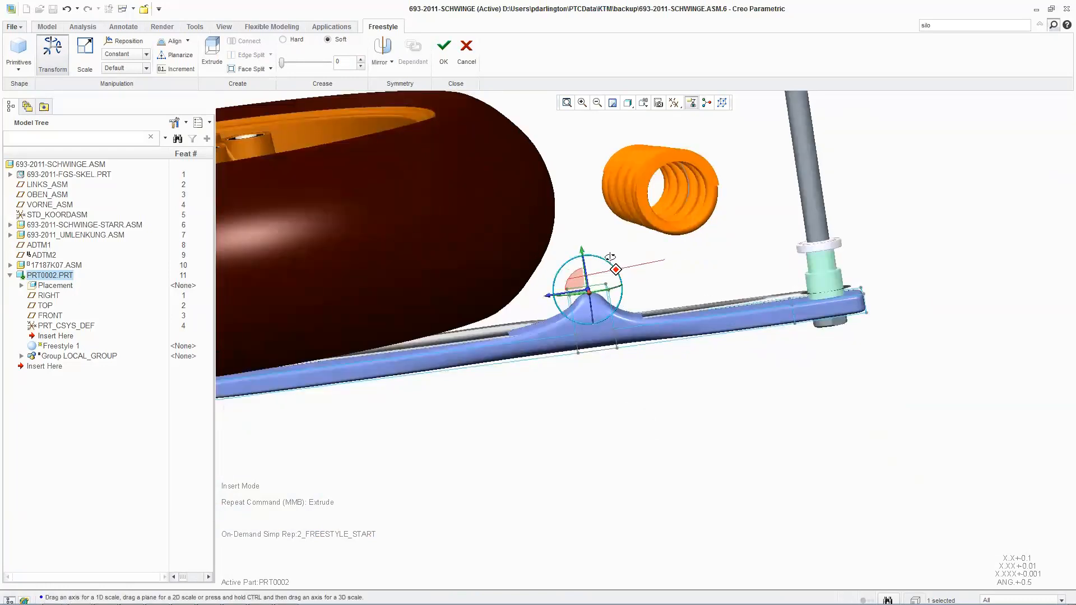
{"action": "left_click", "coordinate": [384, 51]}
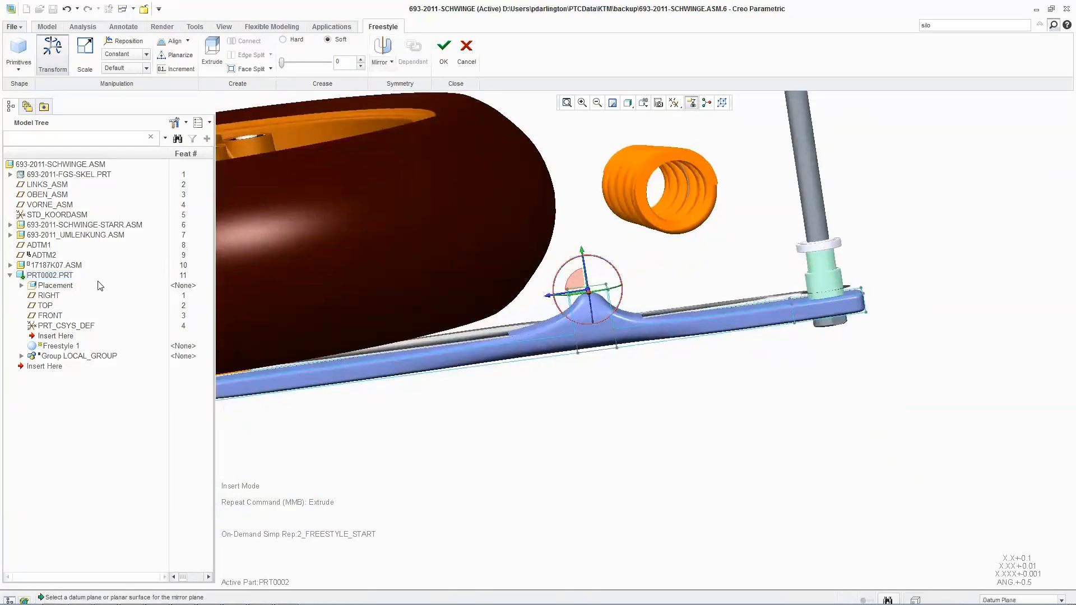
{"action": "left_click", "coordinate": [49, 296]}
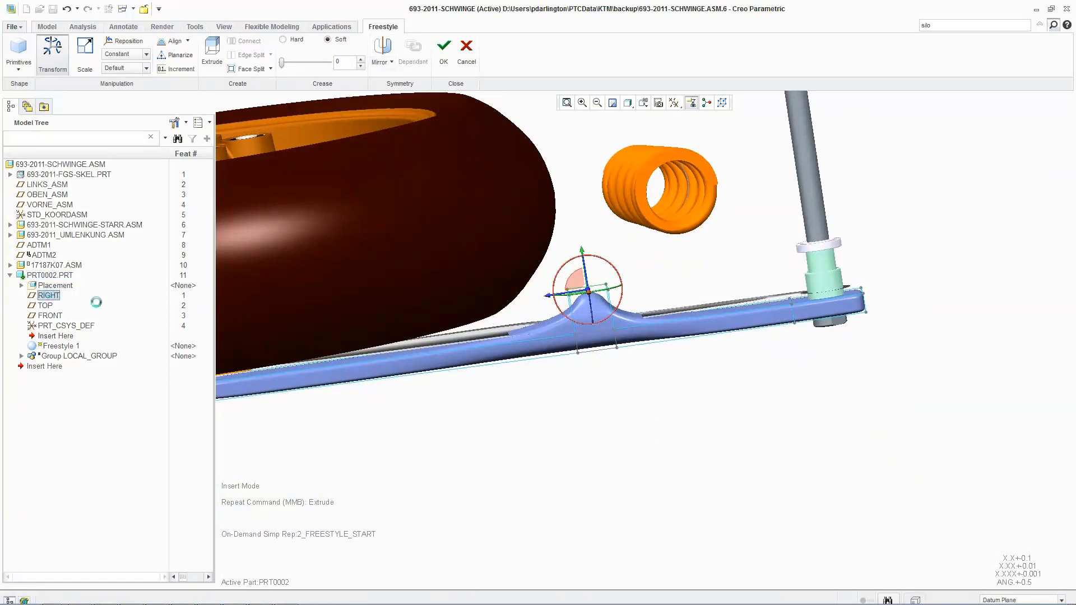
Step: Select the arm's pivot end and move it inward along the axle so it sits between the washers
{"action": "left_click_drag", "start_coordinate": [768, 383], "coordinate": [855, 452]}
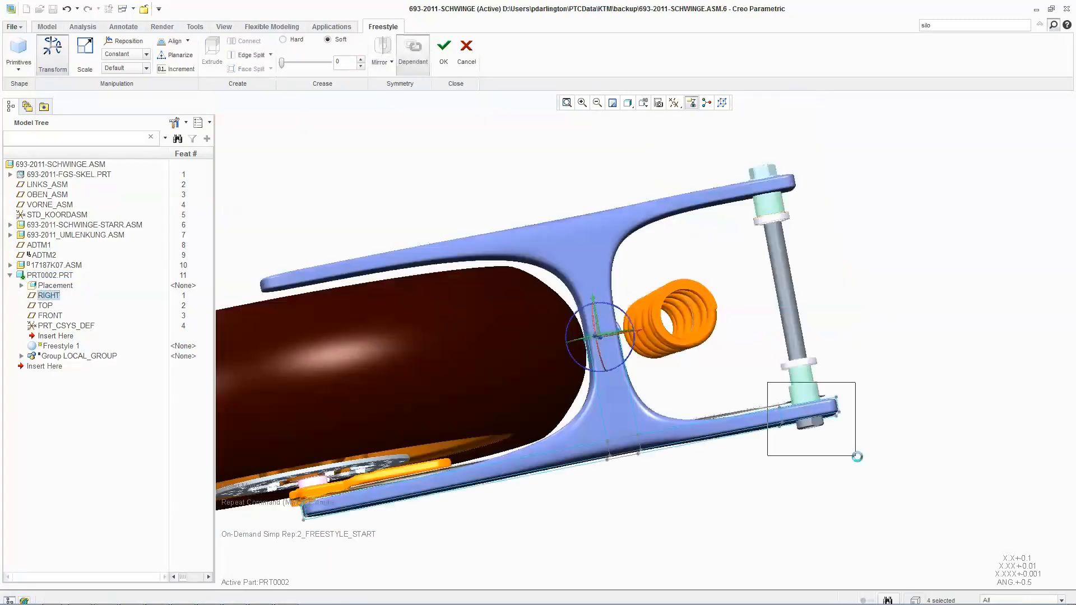
{"action": "scroll", "coordinate": [818, 425], "scroll_direction": "down", "scroll_amount": 2}
{"action": "middle_click_drag", "start_coordinate": [816, 430], "coordinate": [765, 389]}
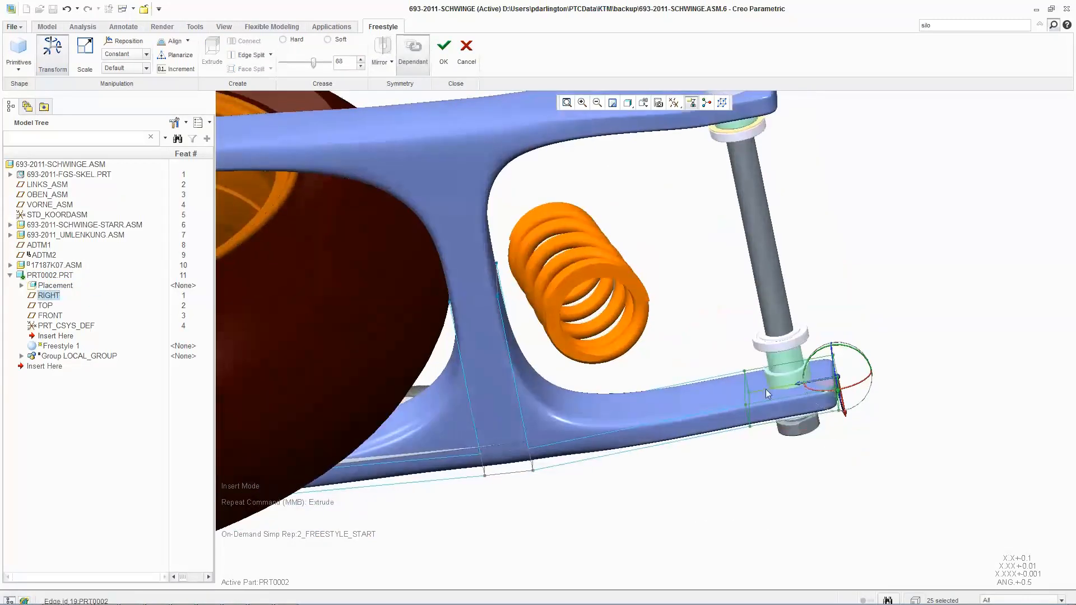
{"action": "left_click", "coordinate": [805, 394]}
{"action": "left_click_drag", "start_coordinate": [781, 340], "coordinate": [782, 343]}
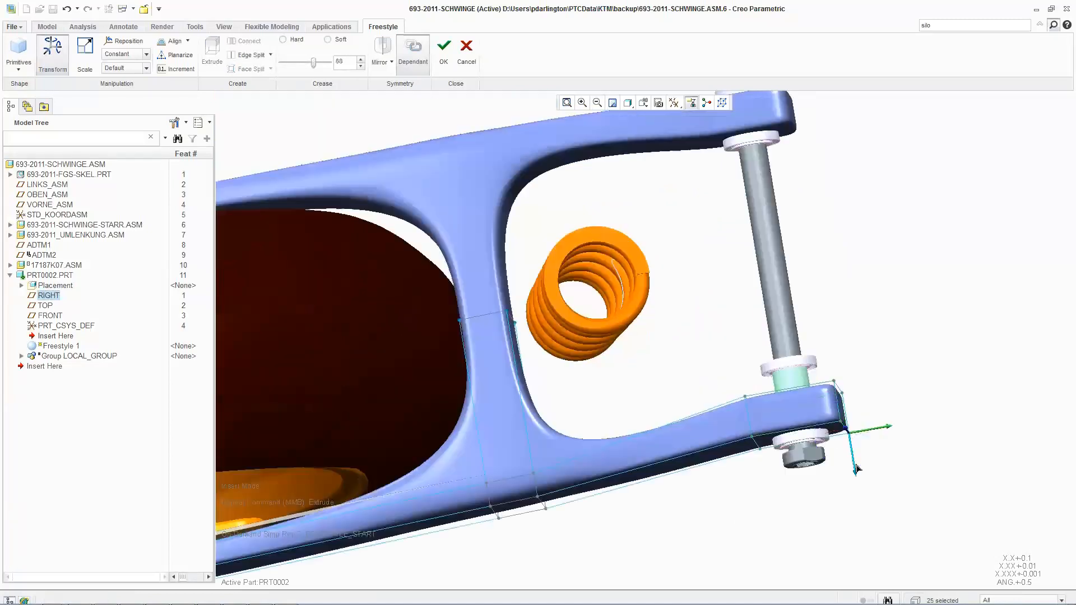
{"action": "left_click_drag", "start_coordinate": [856, 474], "coordinate": [856, 467]}
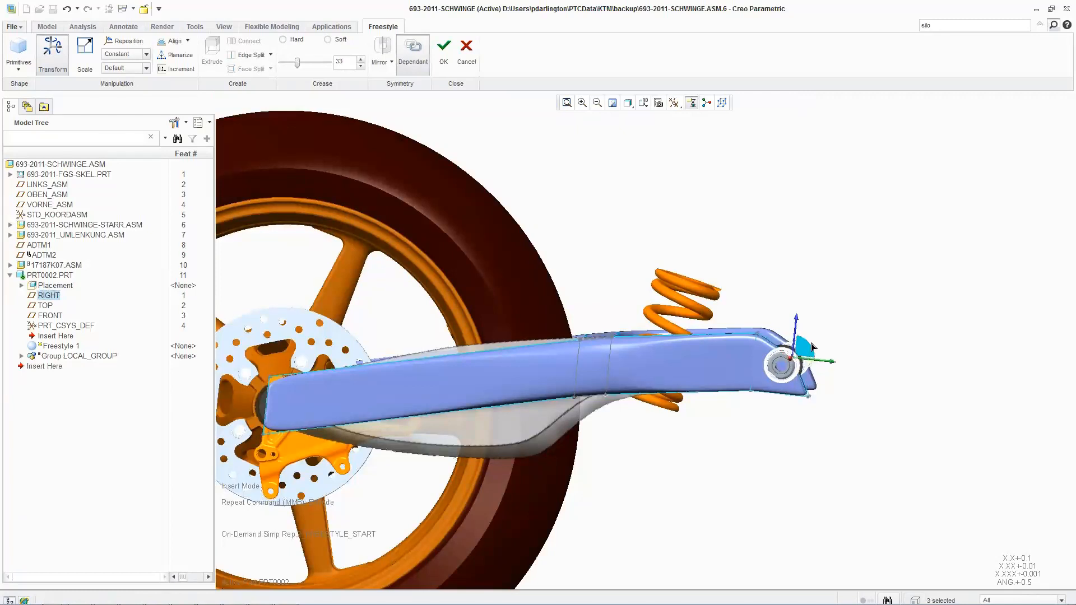
Step: Move the edges at the arm's pivot end to follow the traced swingarm profile around the axle
{"action": "left_click_drag", "start_coordinate": [812, 347], "coordinate": [820, 340]}
{"action": "left_click_drag", "start_coordinate": [791, 408], "coordinate": [808, 376]}
{"action": "mouse_move", "coordinate": [746, 324]}
{"action": "left_mouse_down"}
{"action": "mouse_move", "coordinate": [773, 350]}
{"action": "mouse_move", "coordinate": [764, 328]}
{"action": "mouse_move", "coordinate": [757, 336]}
{"action": "left_mouse_up"}
{"action": "left_click_drag", "start_coordinate": [725, 372], "coordinate": [745, 381]}
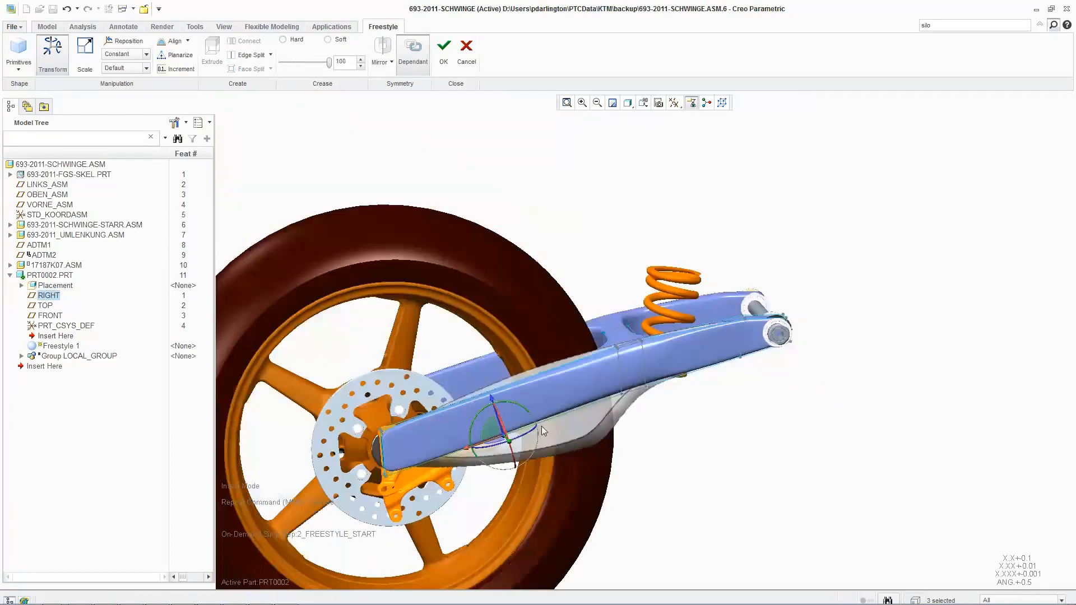
Step: Split the rear section of the arm and move the new lower edge down to fill the traced belly
{"action": "right_click", "coordinate": [728, 454]}
{"action": "left_click", "coordinate": [731, 454]}
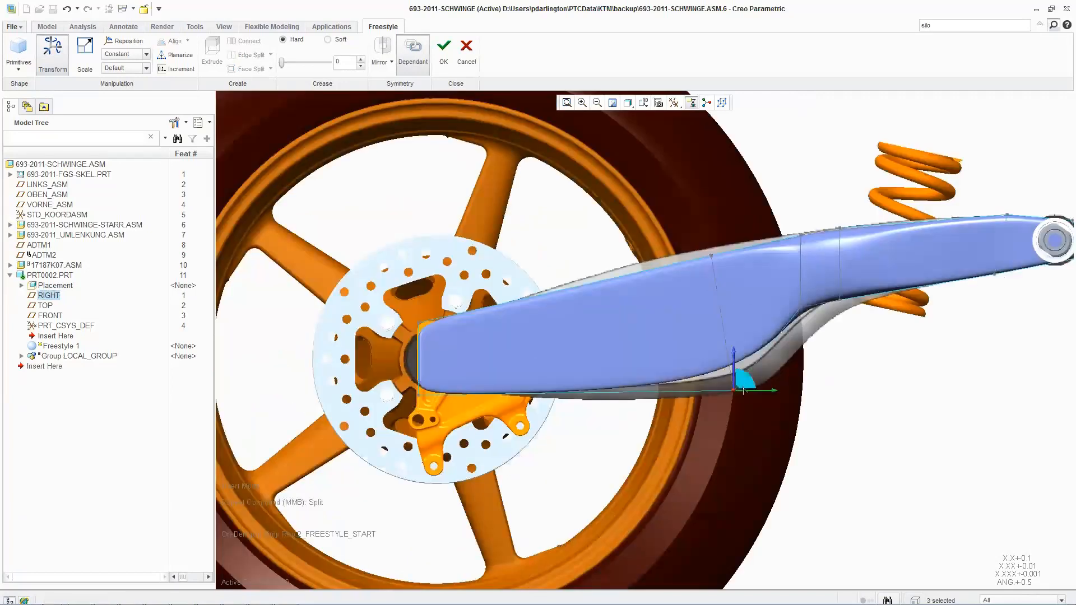
{"action": "left_click_drag", "start_coordinate": [743, 391], "coordinate": [776, 411]}
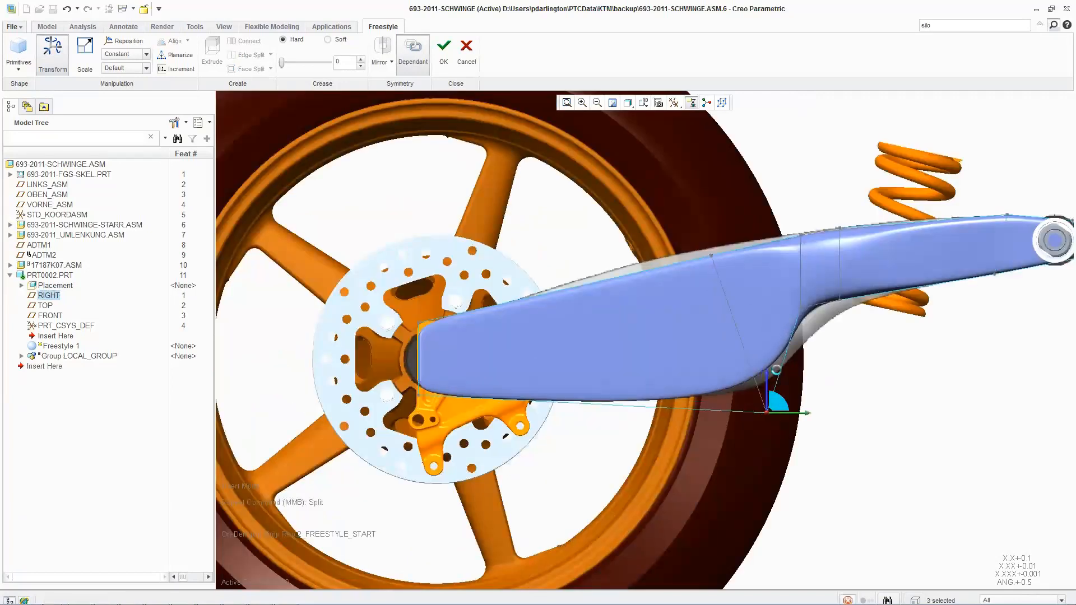
Step: Move the lower edge ahead of the belly and the upper vertex above it to match the traced swingarm outline
{"action": "left_click", "coordinate": [800, 308]}
{"action": "left_click_drag", "start_coordinate": [819, 336], "coordinate": [861, 335]}
{"action": "left_click", "coordinate": [840, 301]}
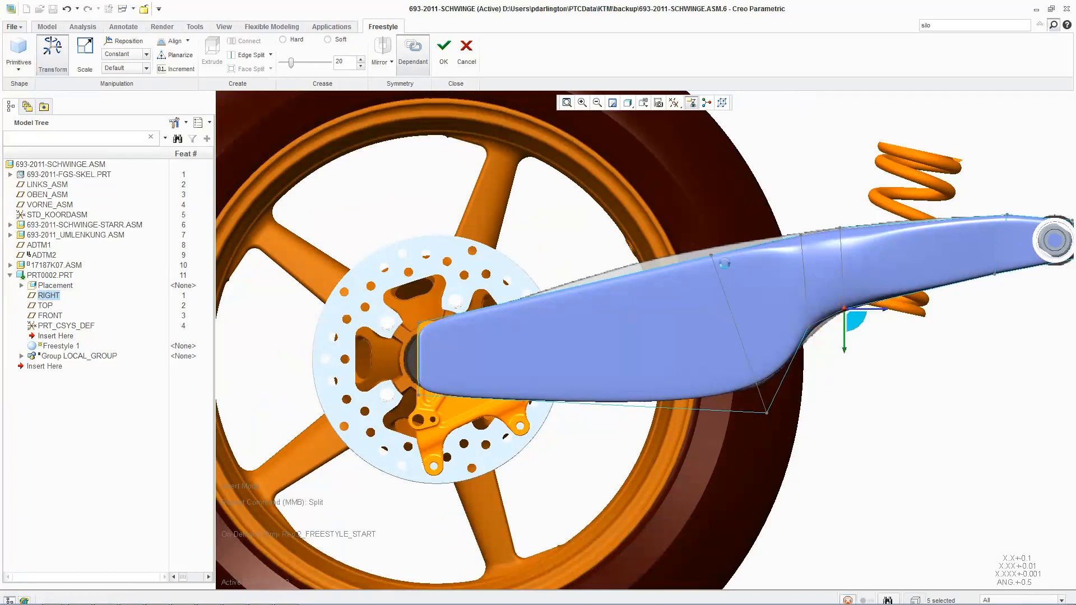
{"action": "left_click", "coordinate": [711, 255]}
{"action": "left_click_drag", "start_coordinate": [721, 265], "coordinate": [715, 256]}
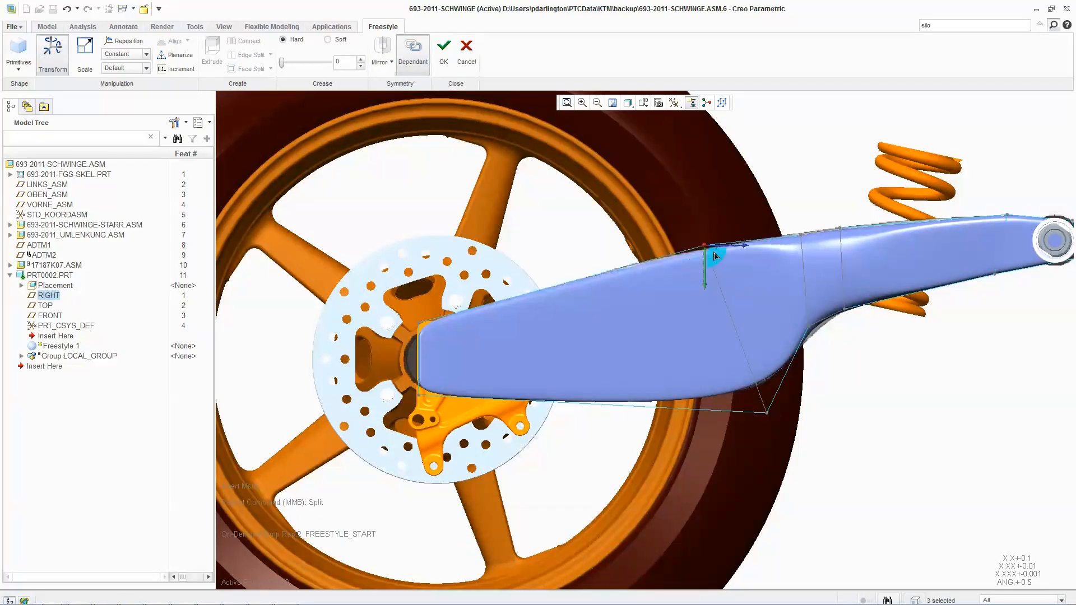
Step: Move the selected belly section of the arm outward, away from the wheel
{"action": "scroll", "coordinate": [570, 348], "scroll_direction": "down", "scroll_amount": 3}
{"action": "middle_click_drag", "start_coordinate": [570, 322], "coordinate": [695, 402]}
{"action": "left_click_drag", "start_coordinate": [695, 402], "coordinate": [695, 413]}
{"action": "middle_click_drag", "start_coordinate": [697, 371], "coordinate": [708, 389]}
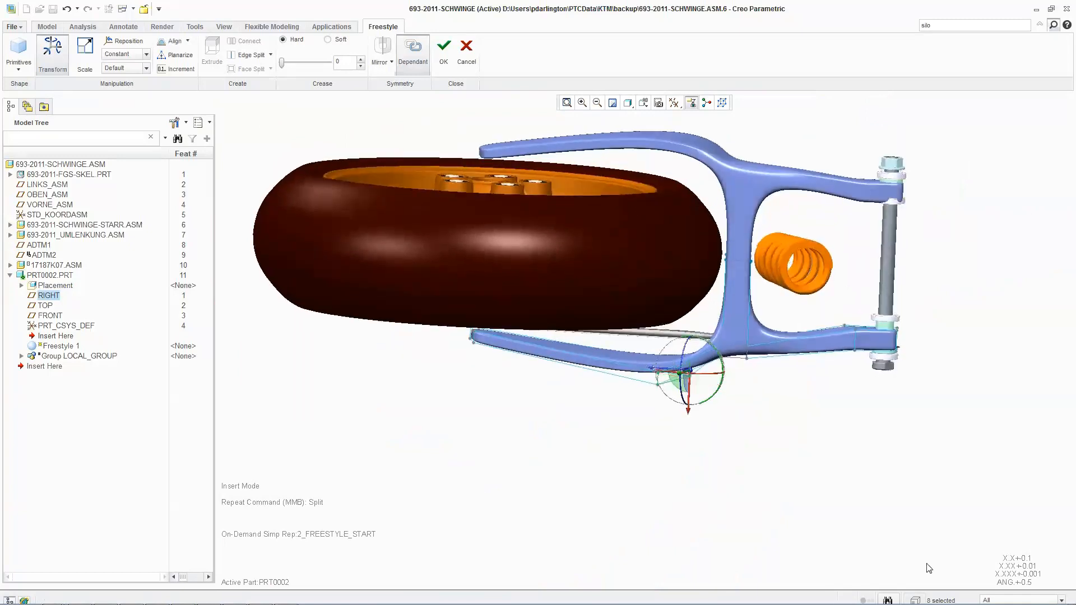
Step: Filter the selection to edges, crease those around the crossbar junction and split the arm's rear section between belly and axle
{"action": "left_click", "coordinate": [991, 597]}
{"action": "left_click", "coordinate": [992, 580]}
{"action": "left_click_drag", "start_coordinate": [704, 226], "coordinate": [771, 378]}
{"action": "right_click", "coordinate": [531, 411]}
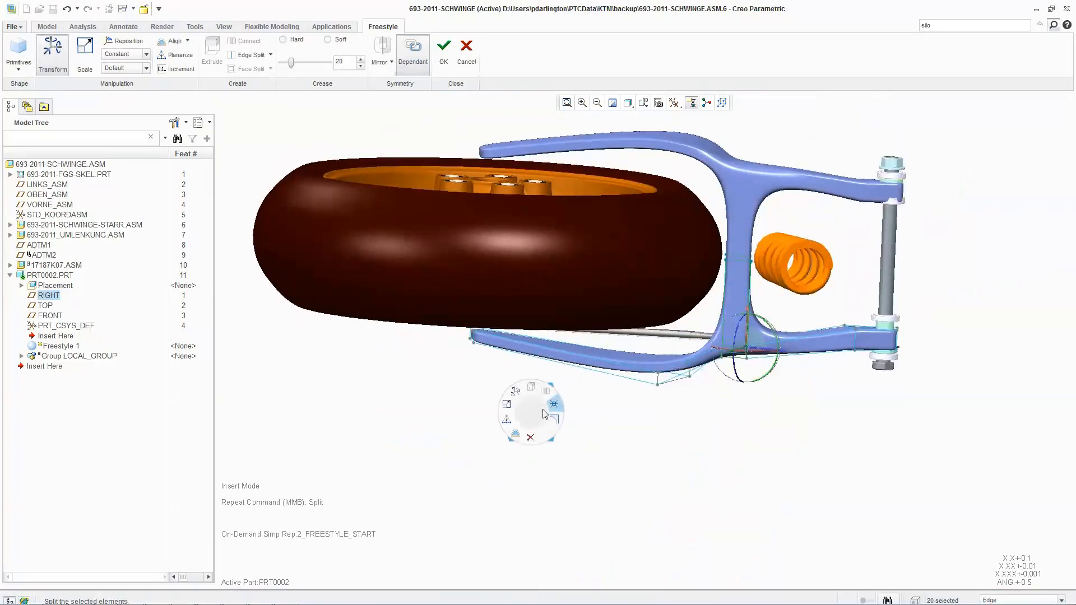
{"action": "left_click", "coordinate": [553, 418]}
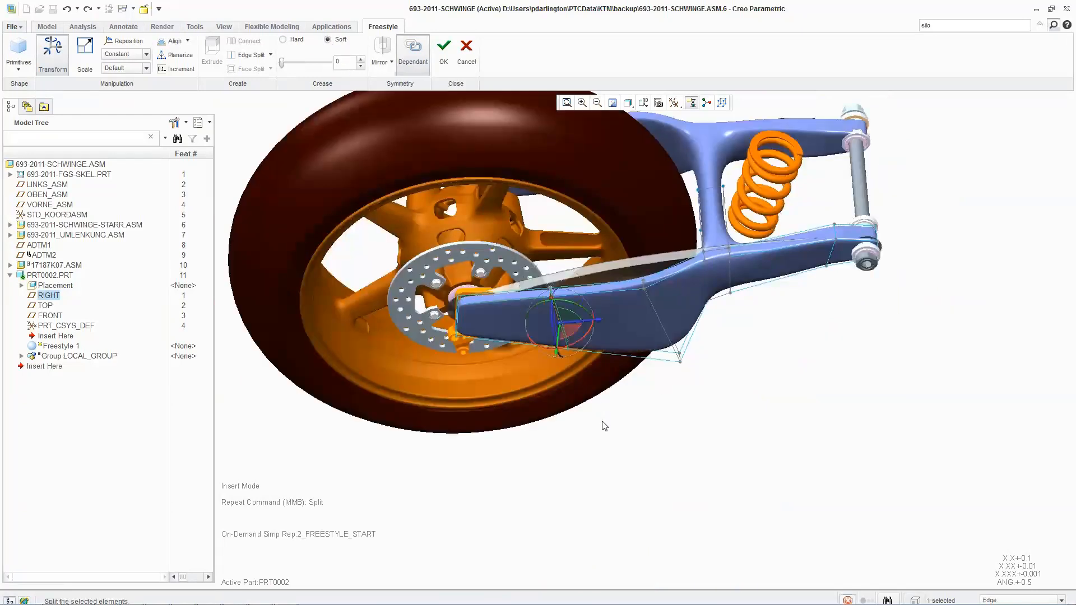
Step: Move the upper and lower edges of the new rear split back towards the wheel axle
{"action": "middle_click_drag", "start_coordinate": [595, 388], "coordinate": [597, 333]}
{"action": "left_click", "coordinate": [569, 300]}
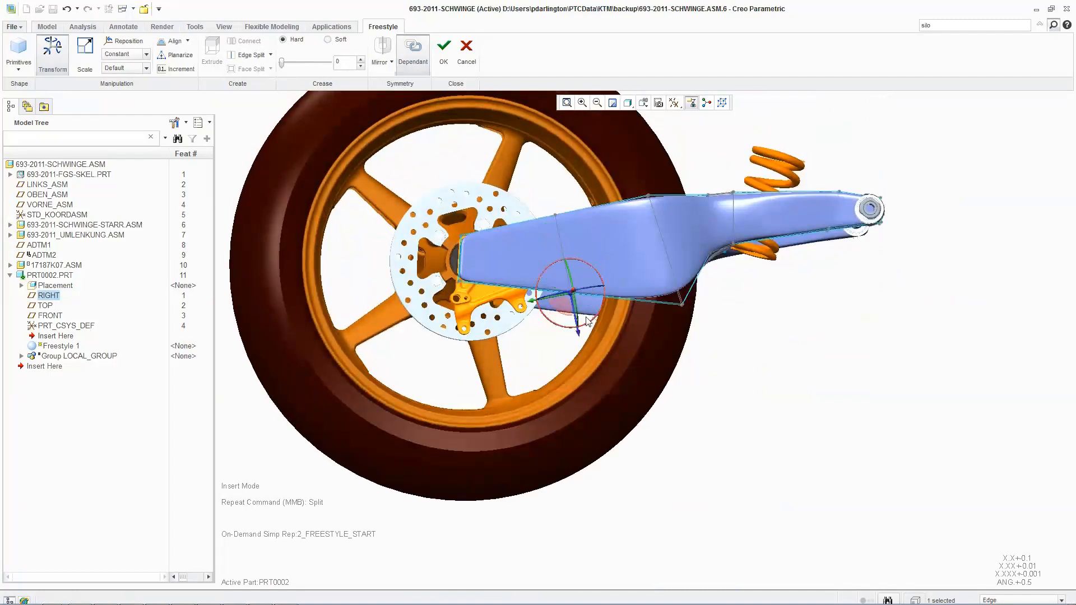
{"action": "left_click_drag", "start_coordinate": [570, 308], "coordinate": [526, 307]}
{"action": "left_click_drag", "start_coordinate": [537, 203], "coordinate": [501, 242]}
Step: Set the selection filter to All and adjust the position of the arm's outer face at the wheel end
{"action": "left_click", "coordinate": [1020, 599]}
{"action": "left_click", "coordinate": [1013, 563]}
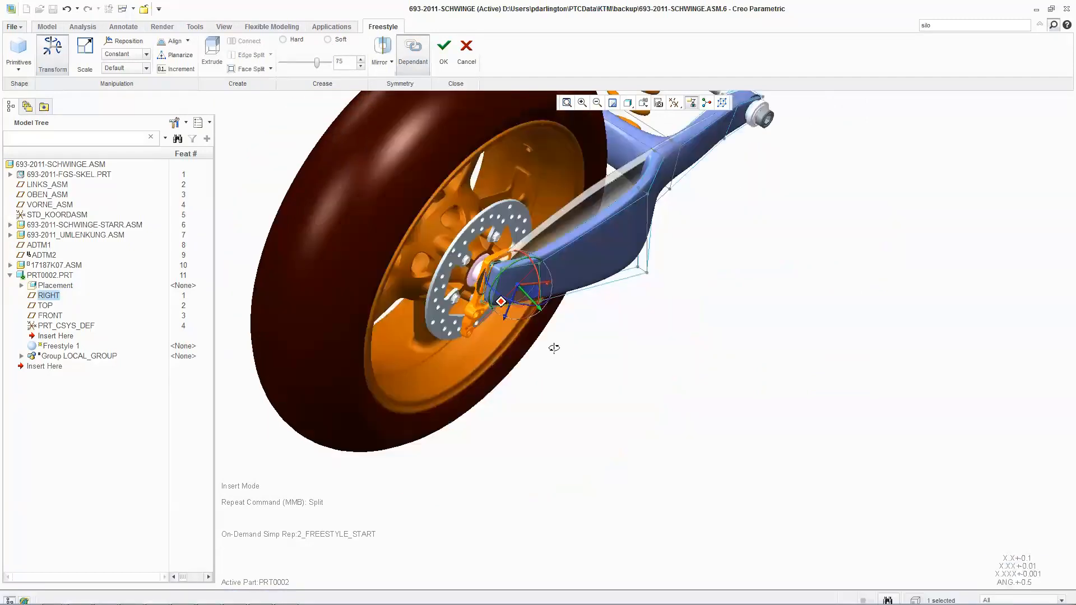
{"action": "middle_click_drag", "start_coordinate": [554, 348], "coordinate": [533, 365]}
{"action": "left_click_drag", "start_coordinate": [536, 371], "coordinate": [538, 367]}
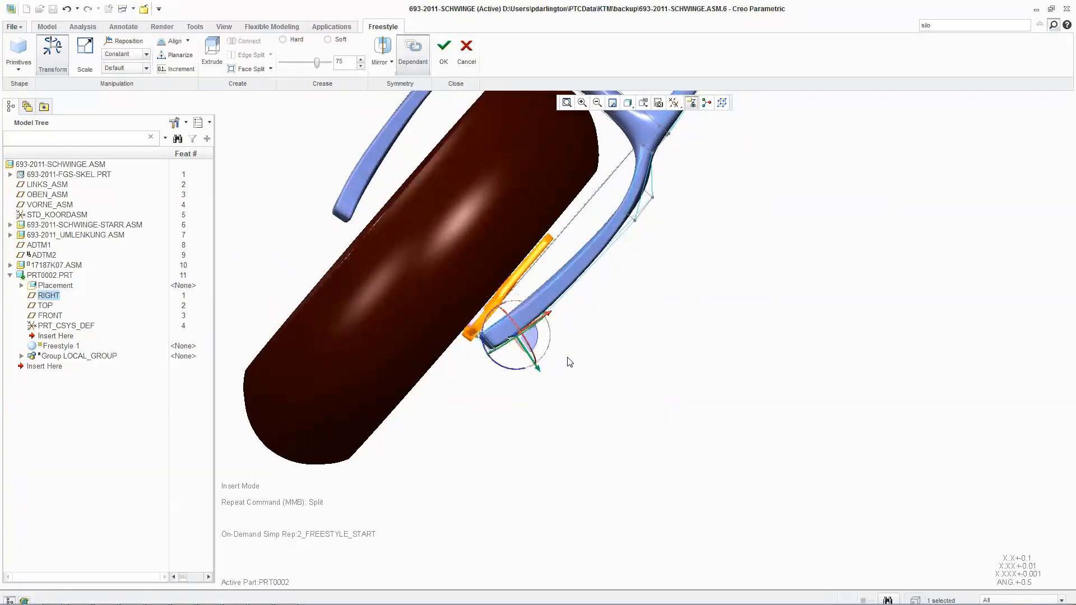
{"action": "left_click_drag", "start_coordinate": [511, 288], "coordinate": [545, 345]}
{"action": "middle_click_drag", "start_coordinate": [546, 344], "coordinate": [526, 330]}
{"action": "left_click_drag", "start_coordinate": [485, 289], "coordinate": [477, 285]}
{"action": "mouse_move", "coordinate": [555, 438]}
{"action": "middle_mouse_down"}
{"action": "mouse_move", "coordinate": [562, 351]}
{"action": "mouse_move", "coordinate": [539, 356]}
{"action": "middle_mouse_up"}
Step: Select the four outer side faces along the arm, split them and shift the inner faces slightly sideways
{"action": "scroll", "coordinate": [613, 364], "scroll_direction": "down", "scroll_amount": 2}
{"action": "scroll", "coordinate": [613, 364], "scroll_direction": "up", "scroll_amount": 1}
{"action": "middle_click_drag", "start_coordinate": [613, 364], "coordinate": [503, 343], "text": "shift"}
{"action": "left_click", "coordinate": [576, 314]}
{"action": "left_click", "coordinate": [672, 280], "text": "ctrl"}
{"action": "left_click", "coordinate": [704, 262], "text": "ctrl"}
{"action": "left_click", "coordinate": [773, 244], "text": "ctrl"}
{"action": "right_click", "coordinate": [870, 357]}
{"action": "left_click", "coordinate": [893, 347]}
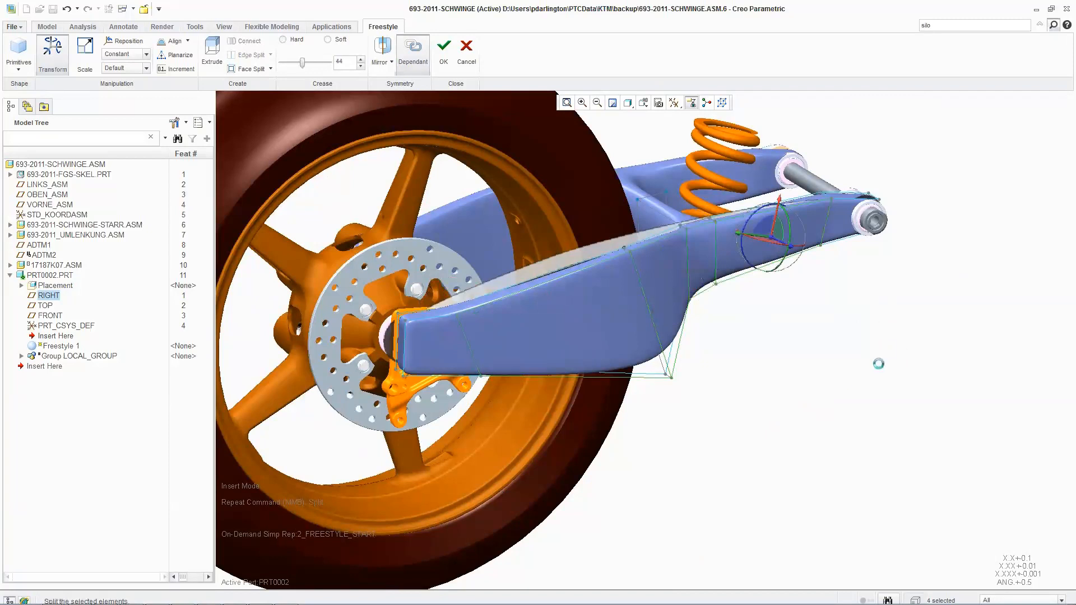
{"action": "middle_click_drag", "start_coordinate": [857, 357], "coordinate": [769, 283]}
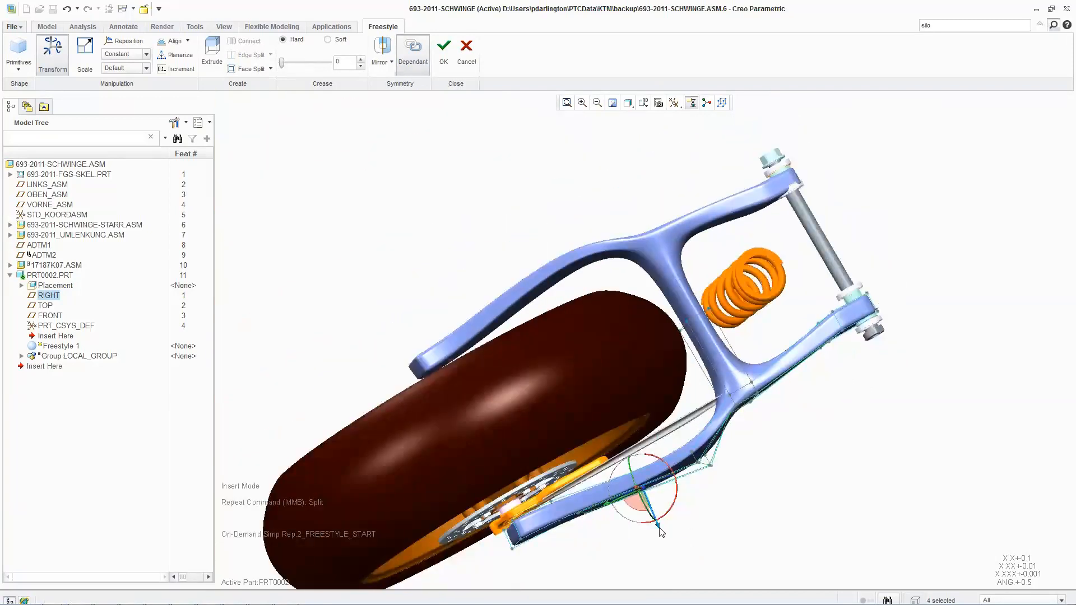
{"action": "left_click_drag", "start_coordinate": [660, 530], "coordinate": [659, 529]}
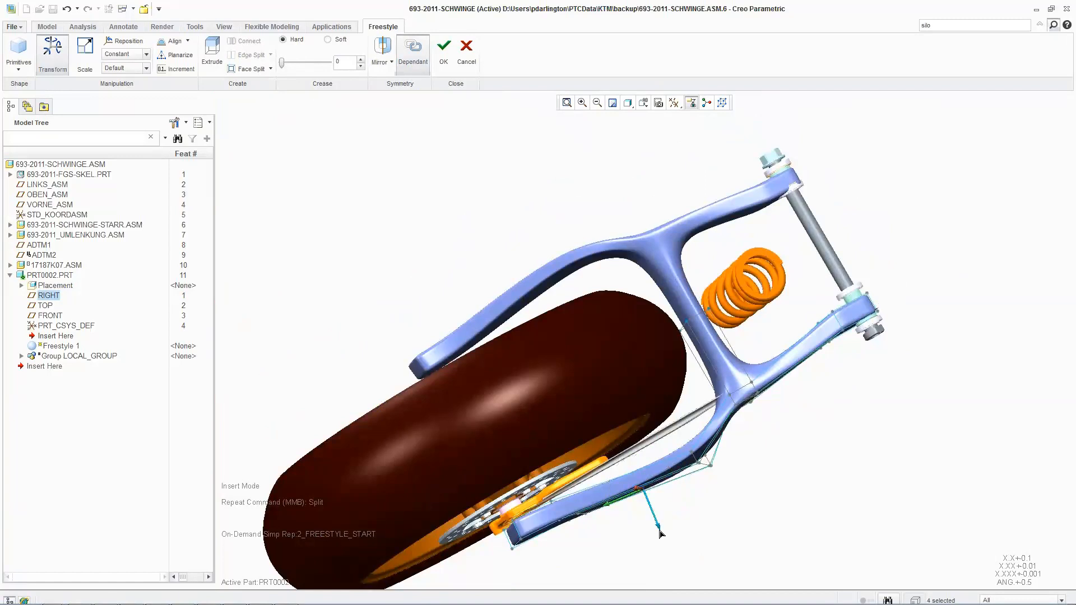
Step: Split the four selected outer faces again and apply a hard crease of 100 to them
{"action": "right_click", "coordinate": [750, 508]}
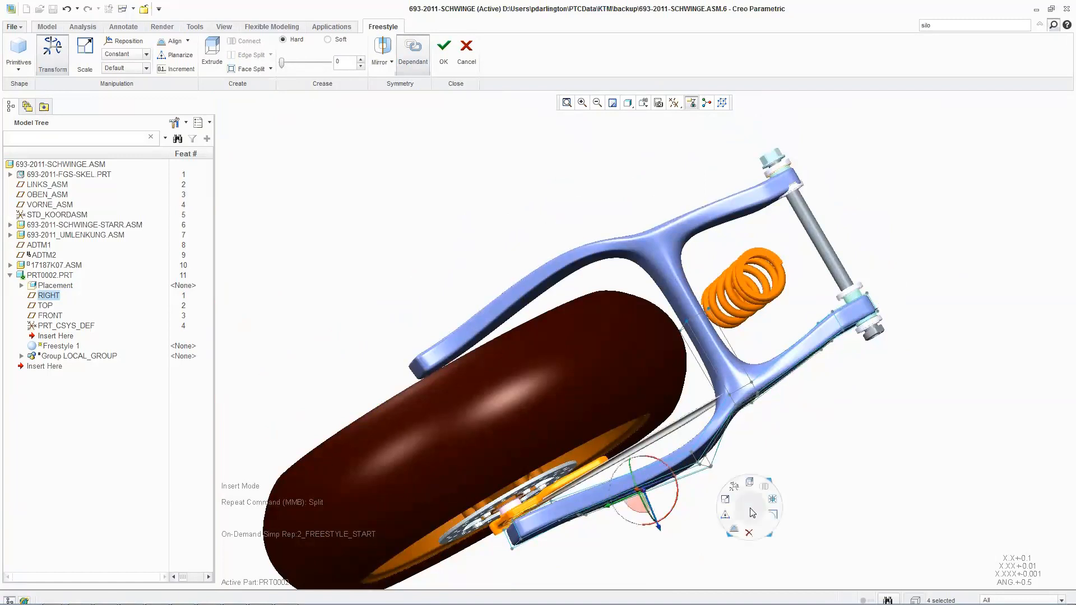
{"action": "left_click", "coordinate": [771, 498]}
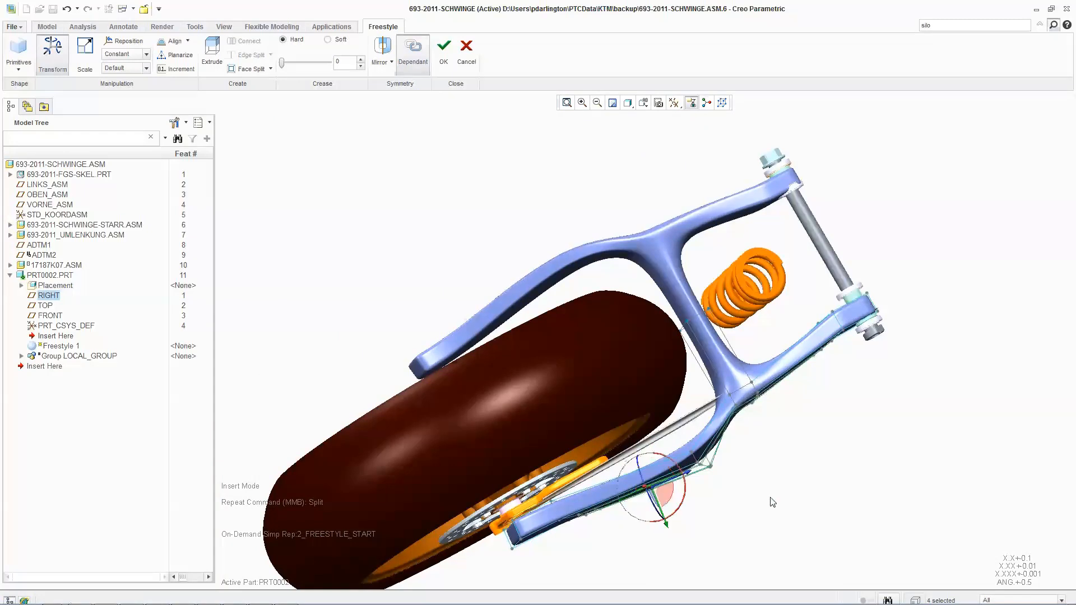
{"action": "right_click", "coordinate": [771, 459]}
{"action": "left_click", "coordinate": [797, 466]}
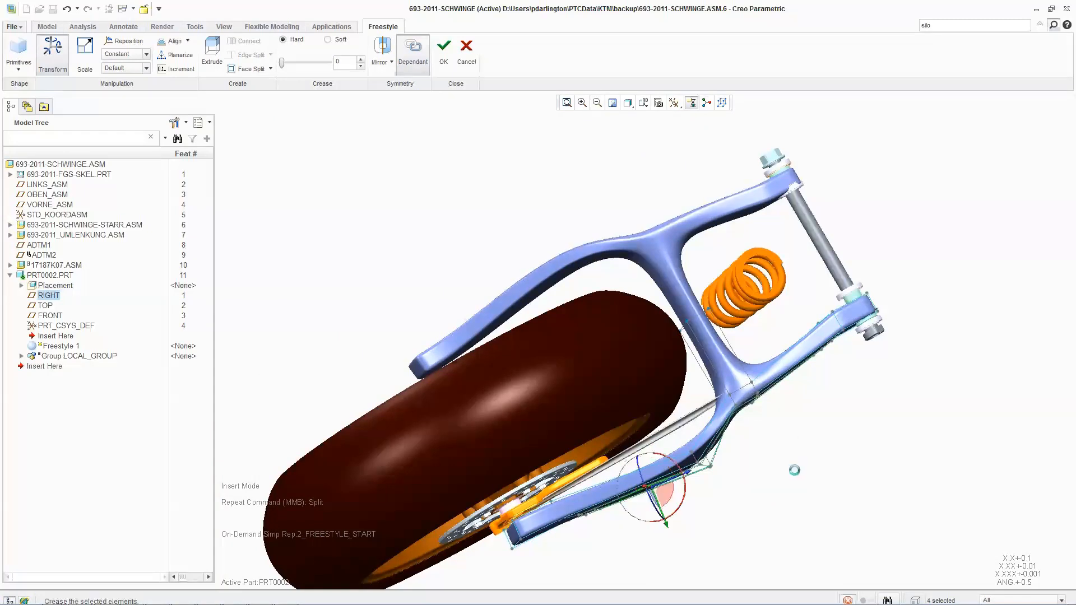
{"action": "middle_click_drag", "start_coordinate": [794, 471], "coordinate": [788, 425]}
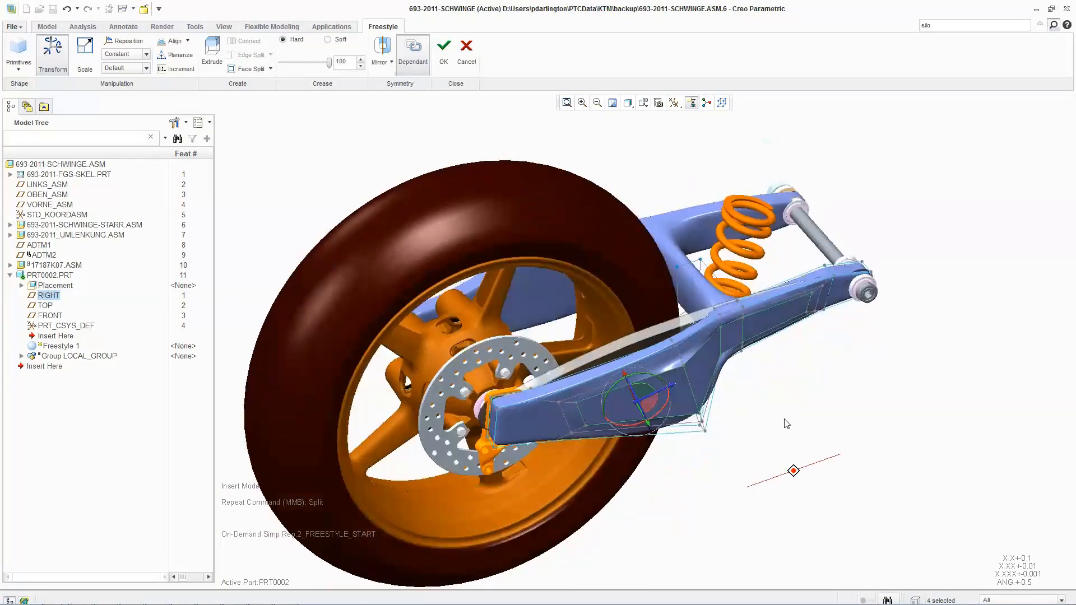
Step: Push the creased inner faces inward to form a recess along the arm's outer side
{"action": "middle_click_drag", "start_coordinate": [721, 452], "coordinate": [731, 500]}
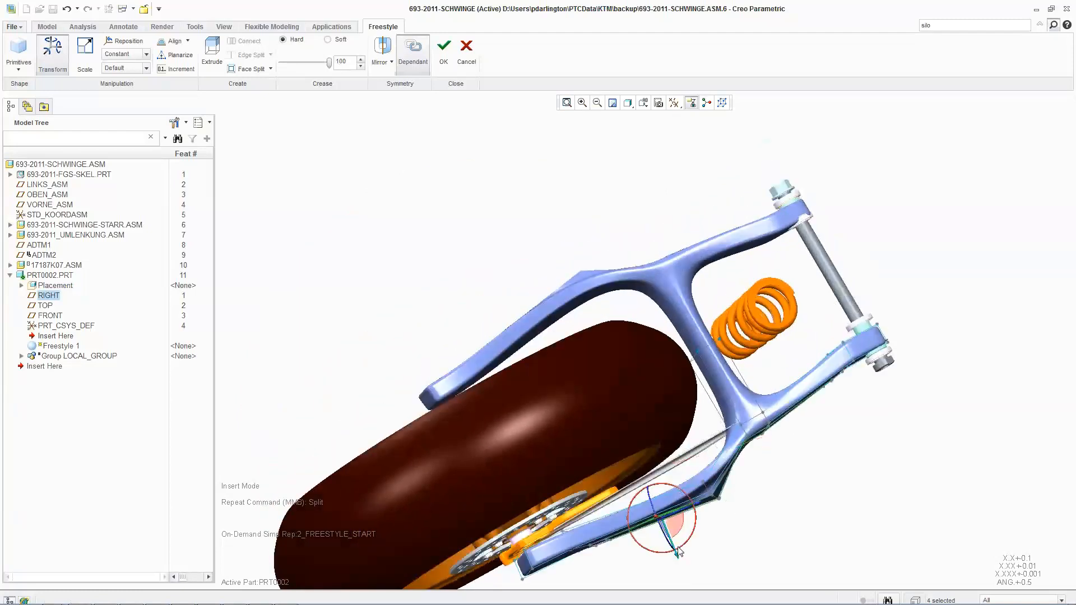
{"action": "left_click_drag", "start_coordinate": [675, 553], "coordinate": [675, 551]}
{"action": "middle_click_drag", "start_coordinate": [712, 513], "coordinate": [682, 392]}
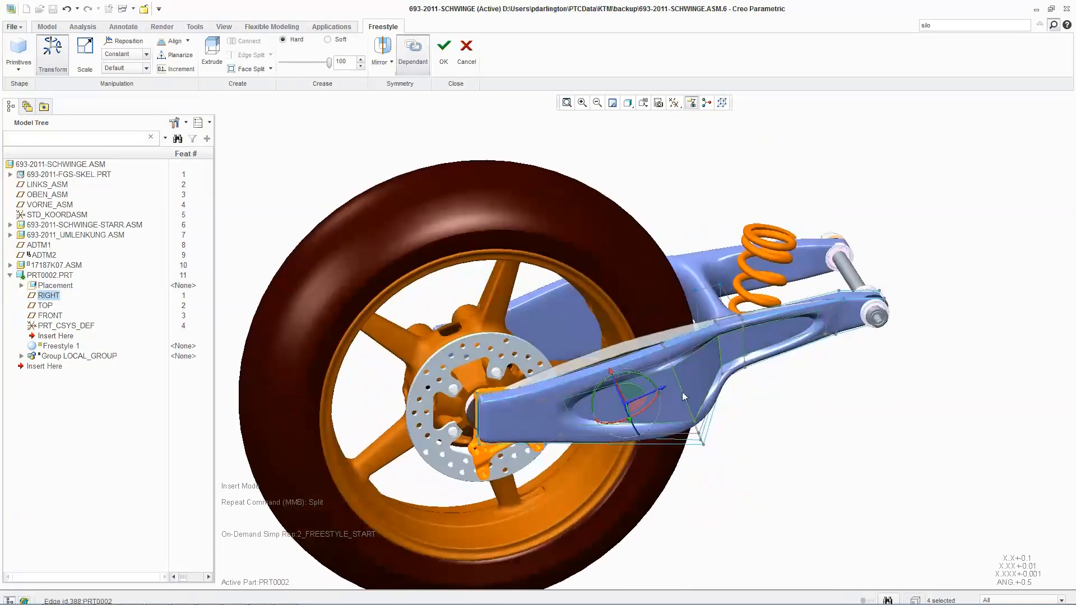
Step: Select the cross edges within the side recess and at its ends, and give them a soft crease
{"action": "left_click", "coordinate": [723, 354]}
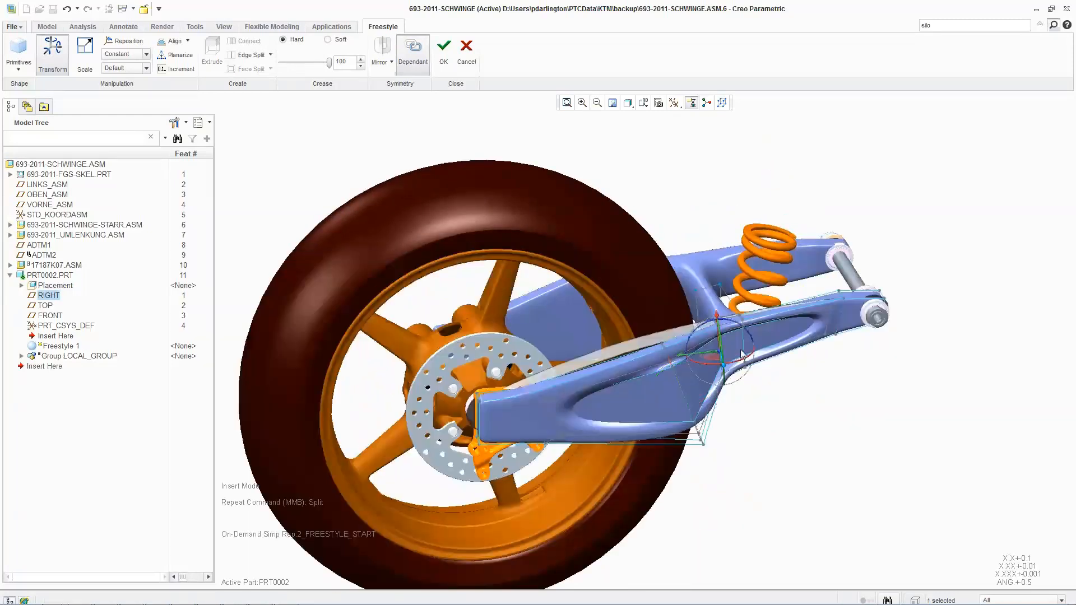
{"action": "left_click", "coordinate": [745, 351], "text": "ctrl"}
{"action": "left_click", "coordinate": [557, 421], "text": "ctrl"}
{"action": "left_click", "coordinate": [831, 332], "text": "ctrl"}
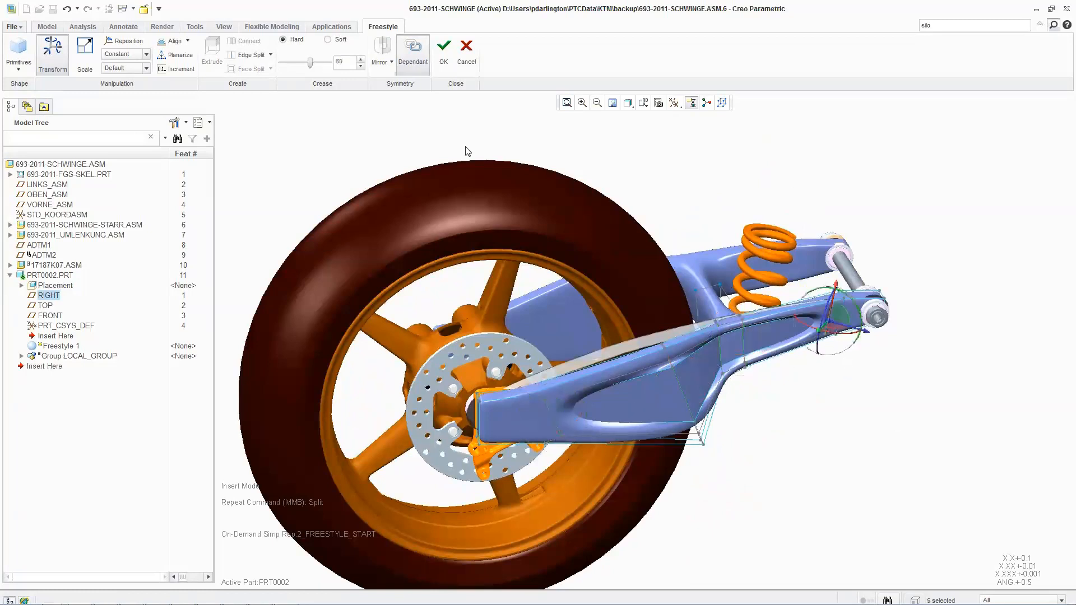
{"action": "right_click", "coordinate": [558, 140]}
{"action": "left_click", "coordinate": [582, 149]}
{"action": "left_click", "coordinate": [328, 39]}
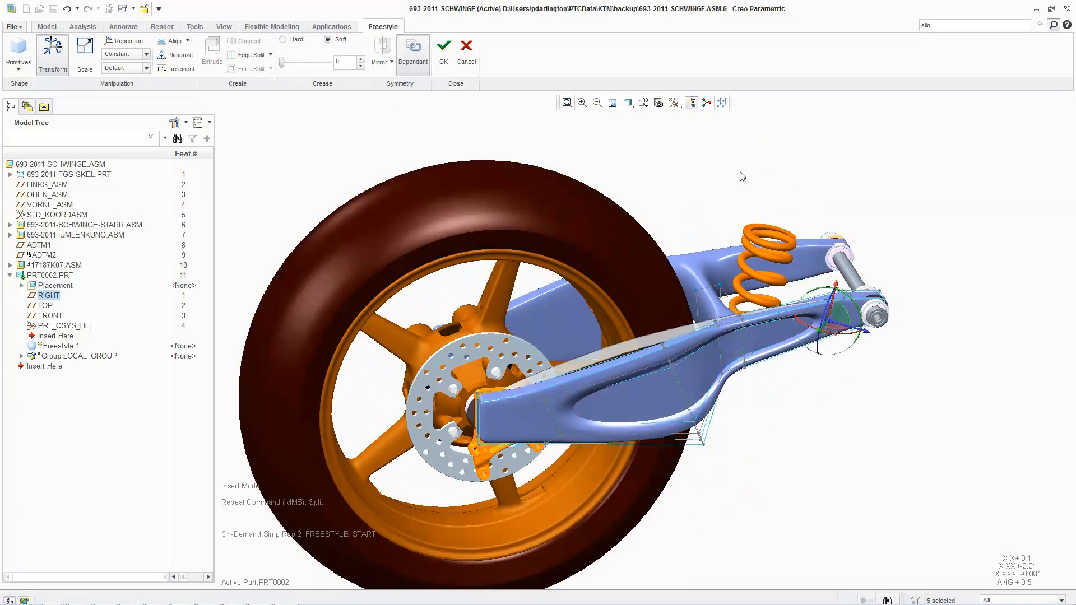
Step: Accept the Freestyle feature, restore the default orientation and solidify the swingarm surface
{"action": "left_click", "coordinate": [443, 56]}
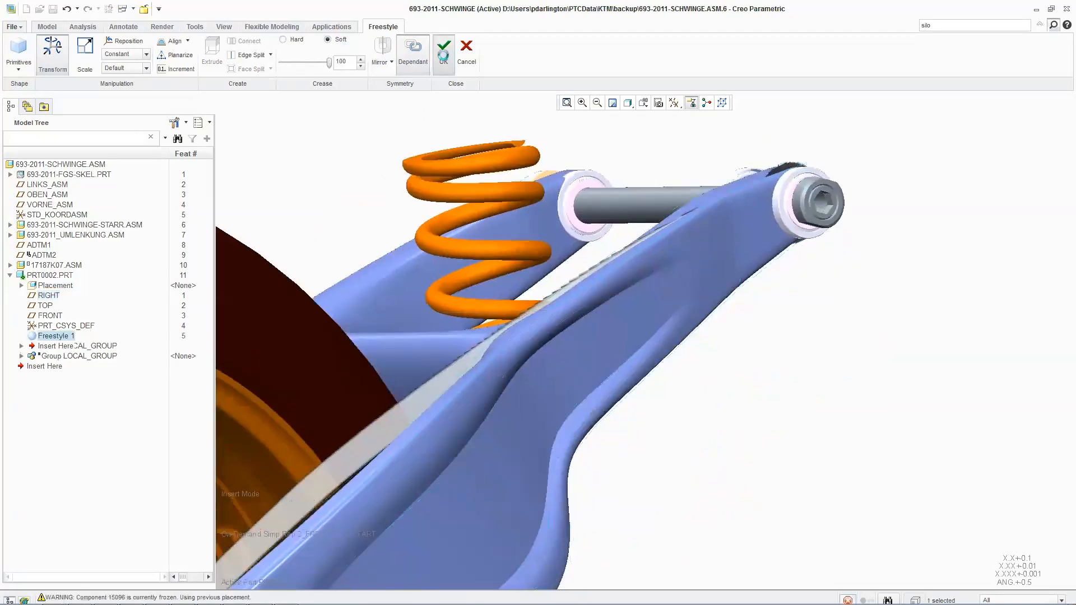
{"action": "key", "text": "ctrl+d"}
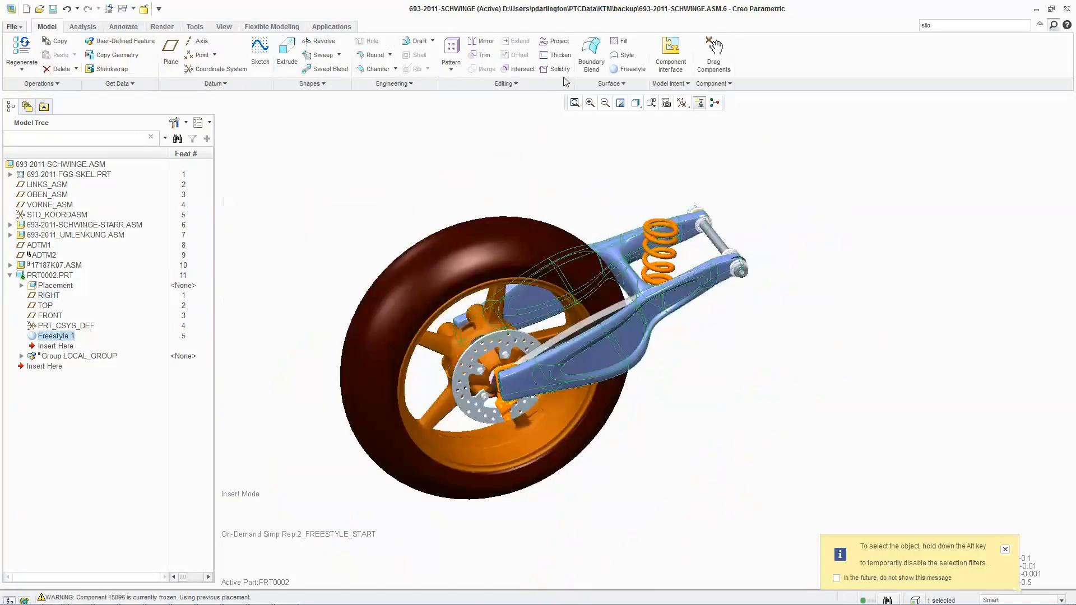
{"action": "left_click", "coordinate": [556, 69]}
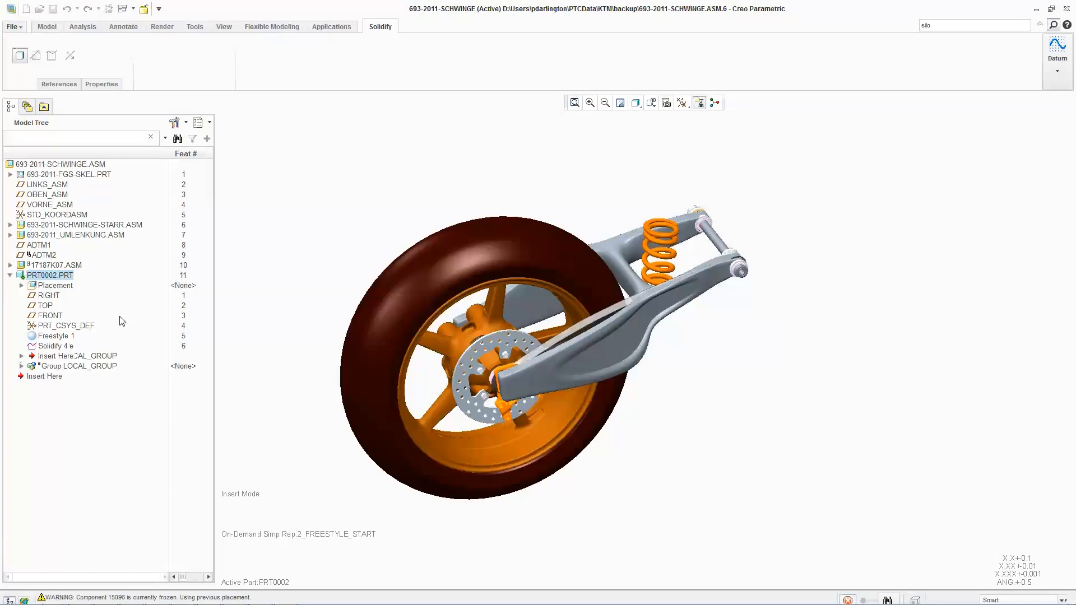
Step: Resume the suppressed Group LOCAL_GROUP in PRT0002 and hide the traced reference image
{"action": "right_click", "coordinate": [74, 369]}
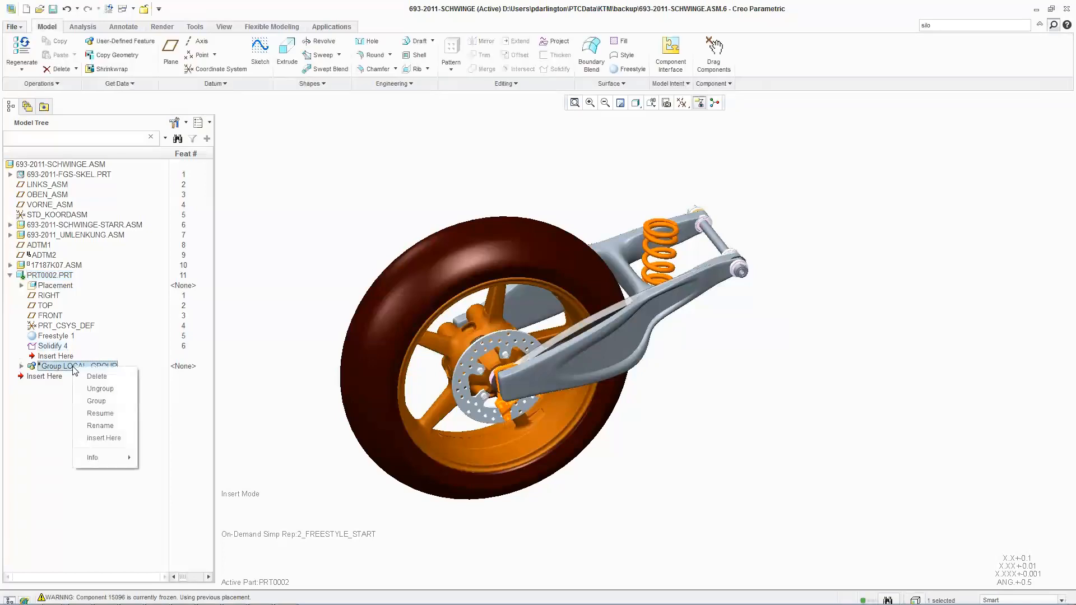
{"action": "left_click", "coordinate": [104, 416]}
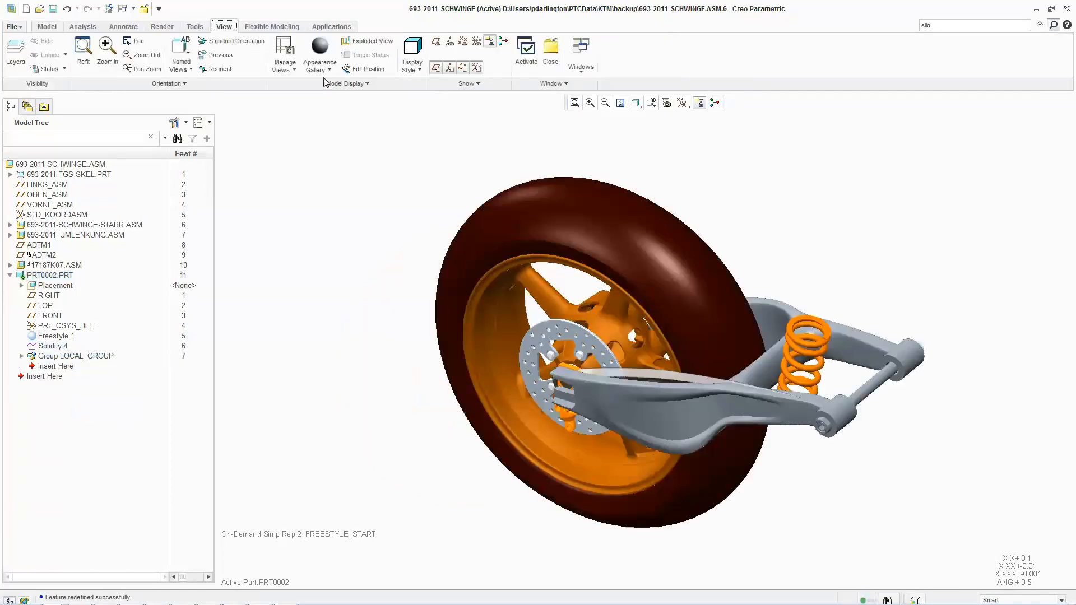
{"action": "left_click", "coordinate": [343, 84]}
{"action": "left_click", "coordinate": [310, 98]}
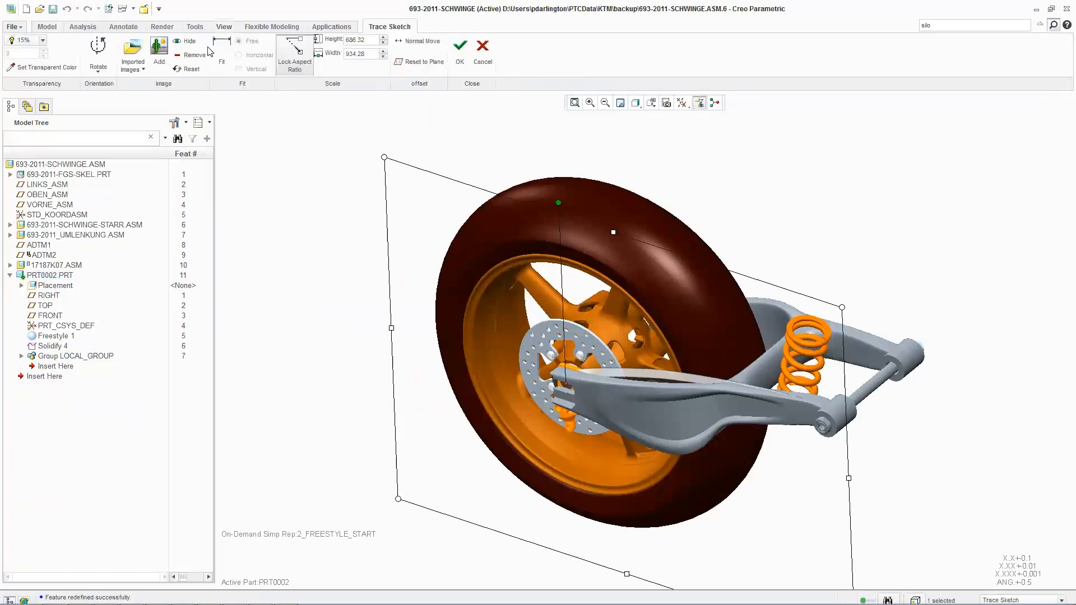
{"action": "left_click", "coordinate": [190, 43]}
Step: Open PRT0002 in its own window and round the intersection between the arm and its pivot cylinder with radius 8
{"action": "right_click", "coordinate": [62, 275]}
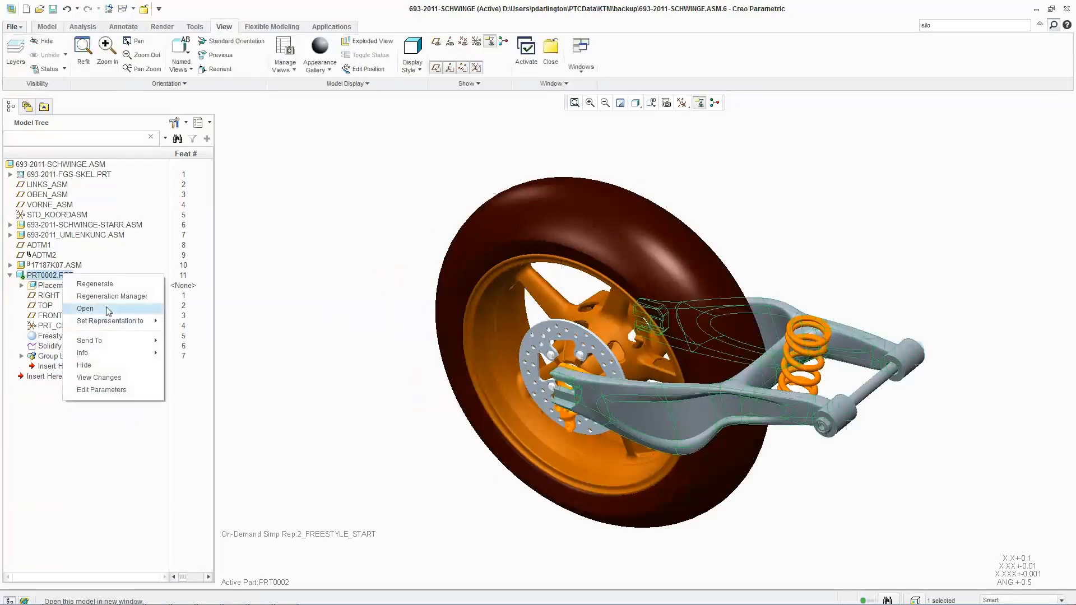
{"action": "left_click", "coordinate": [108, 308]}
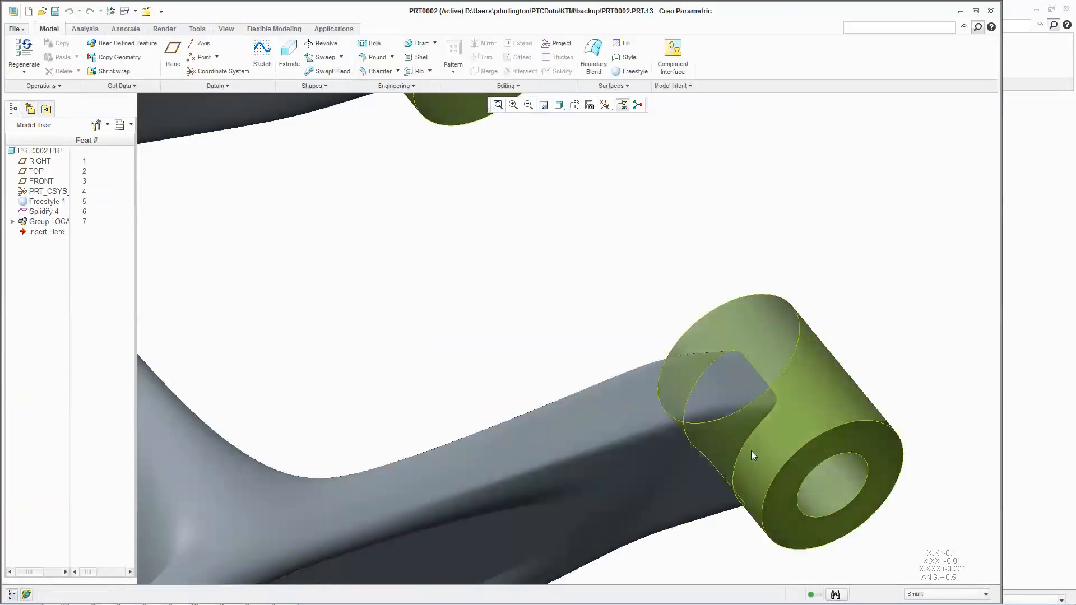
{"action": "left_click", "coordinate": [745, 450]}
{"action": "right_click", "coordinate": [742, 449]}
{"action": "left_click", "coordinate": [757, 460]}
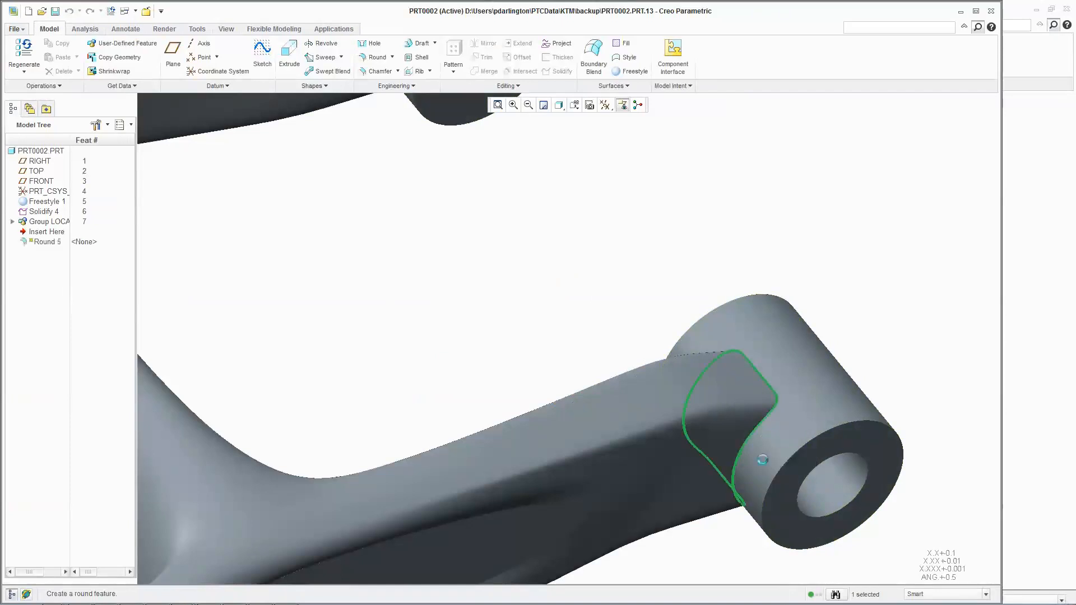
{"action": "double_click", "coordinate": [772, 453]}
{"action": "type", "text": "8"}
{"action": "key", "text": "Return"}
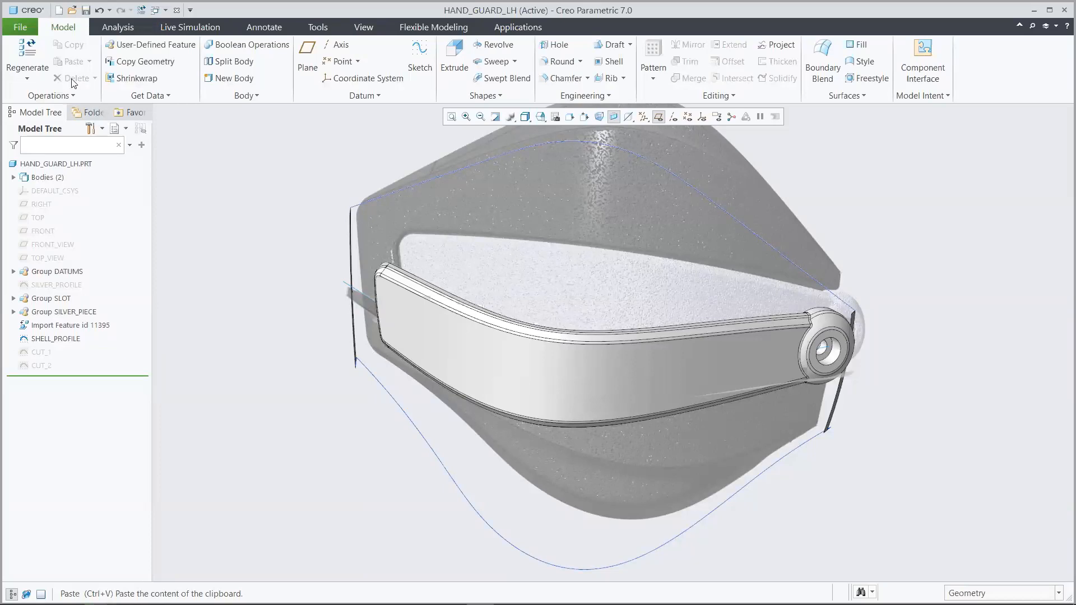
Step: Hide the SILVER body of HAND_GUARD_LH
{"action": "left_click", "coordinate": [13, 178]}
{"action": "left_click", "coordinate": [51, 205]}
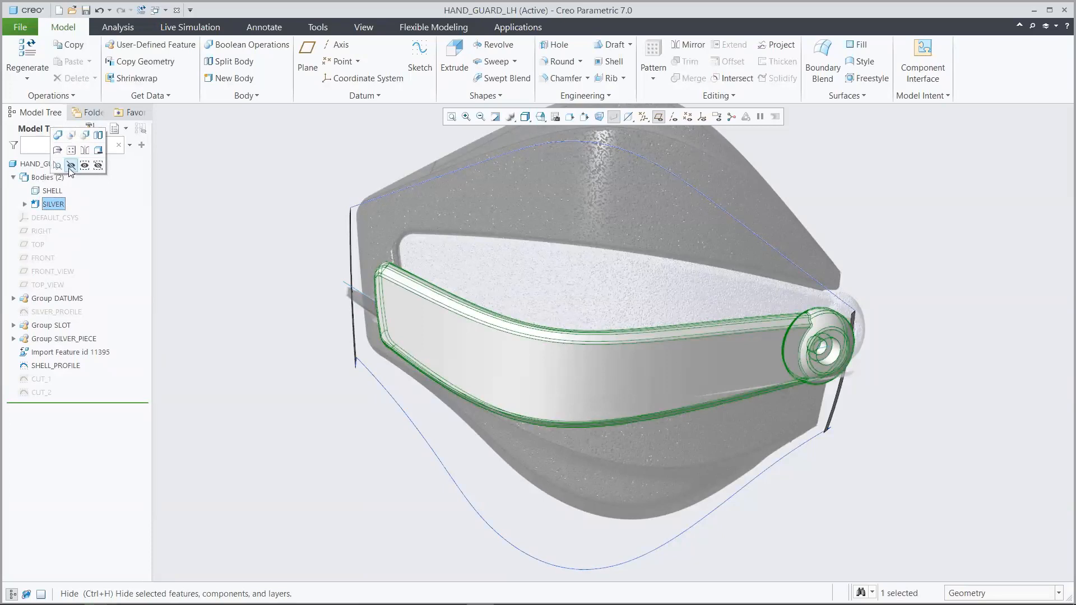
{"action": "left_click", "coordinate": [70, 167]}
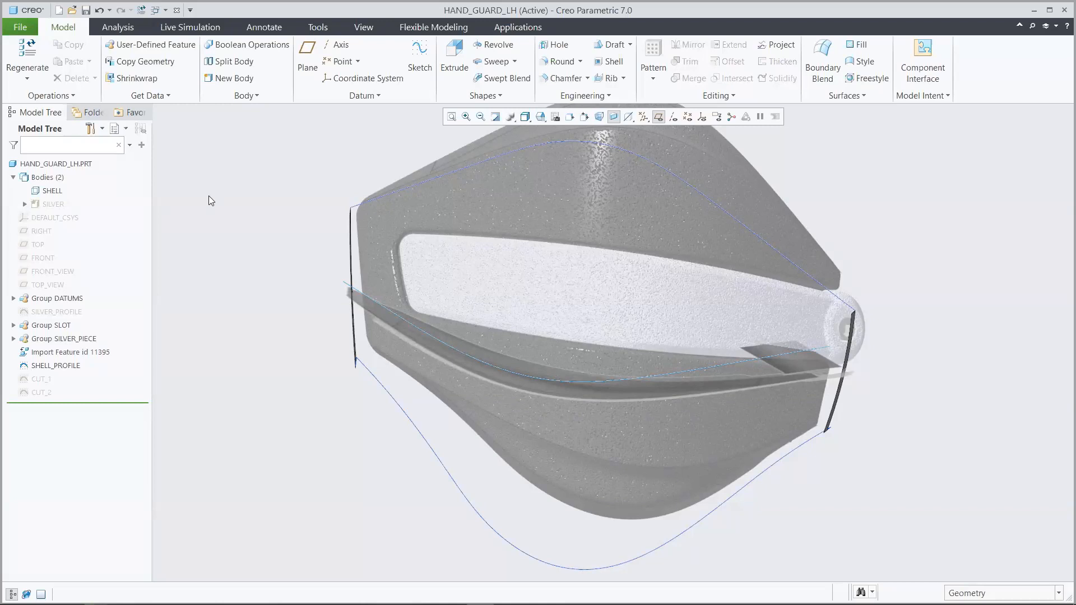
Step: Start a Style feature and draw a free curve in the front view along the upper crease, snapped to the left and right end surfaces
{"action": "left_click", "coordinate": [861, 63]}
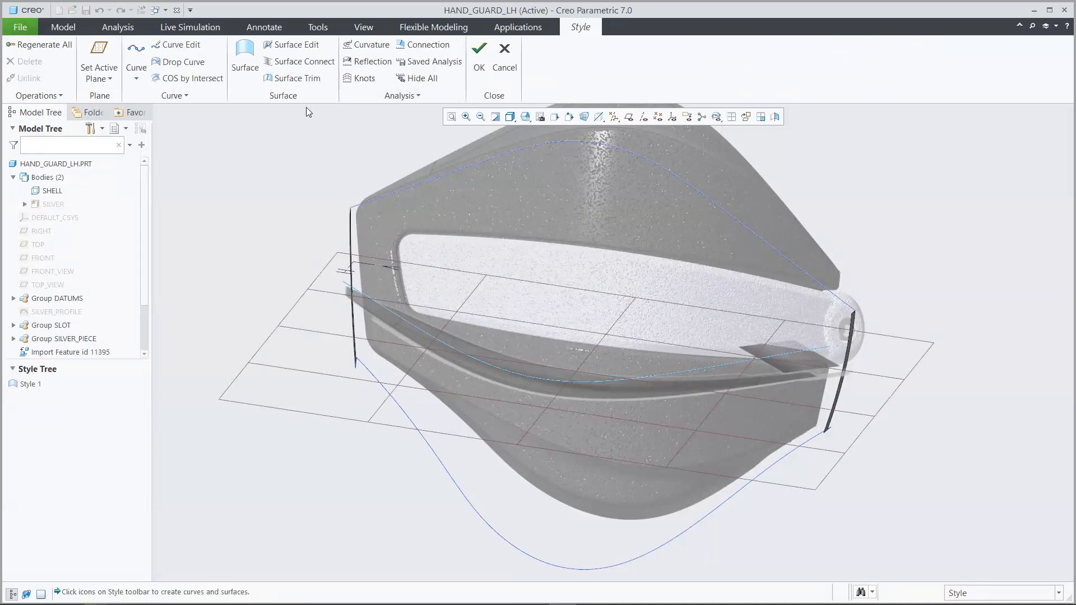
{"action": "left_click", "coordinate": [143, 52]}
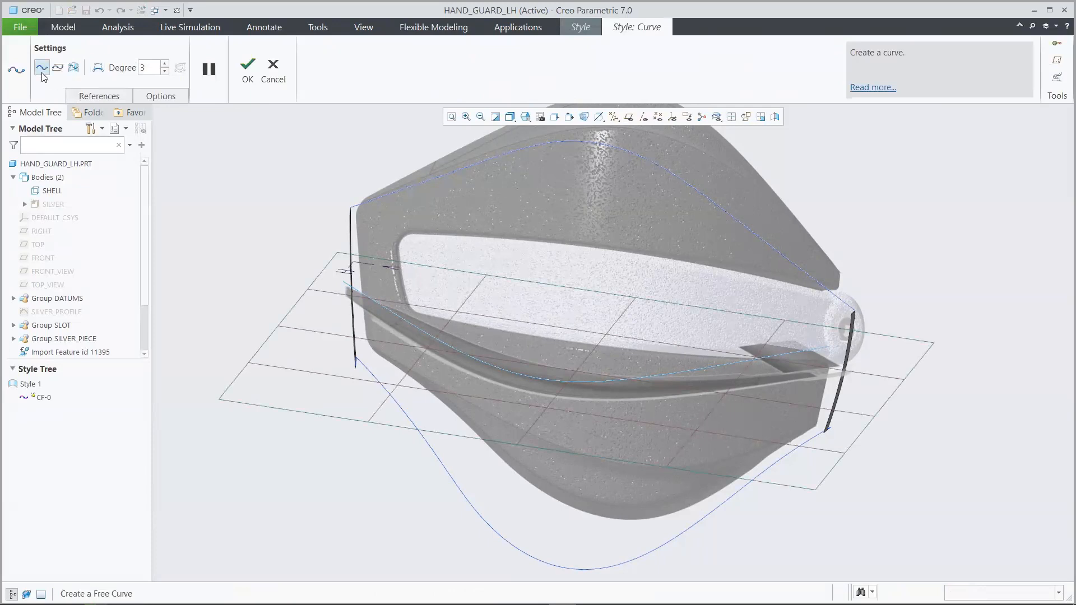
{"action": "key", "text": "v"}
{"action": "key", "text": "f"}
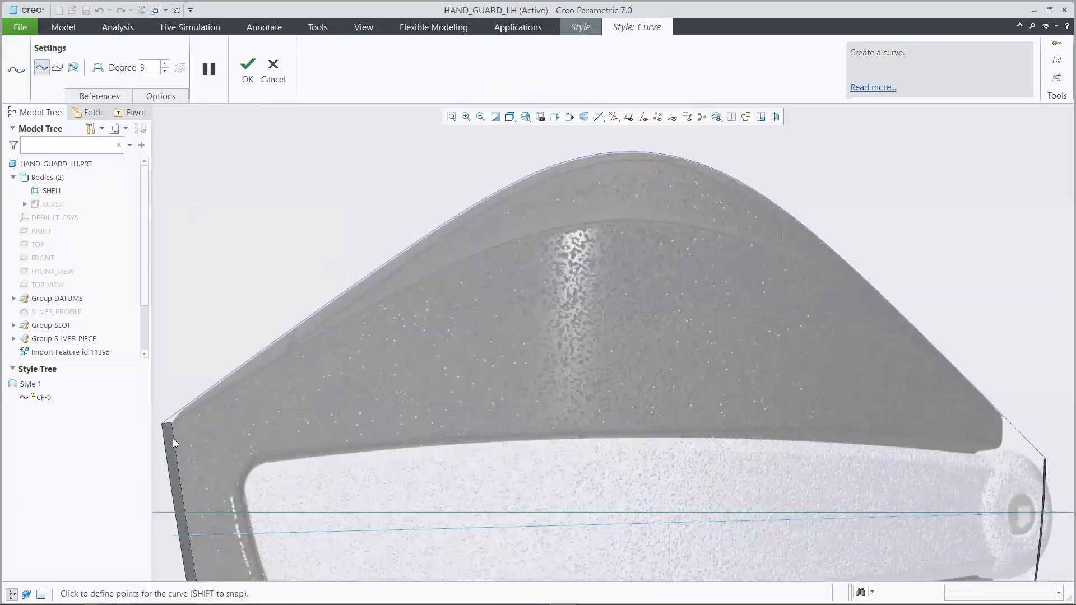
{"action": "left_click", "coordinate": [628, 219]}
{"action": "left_click", "coordinate": [1043, 466]}
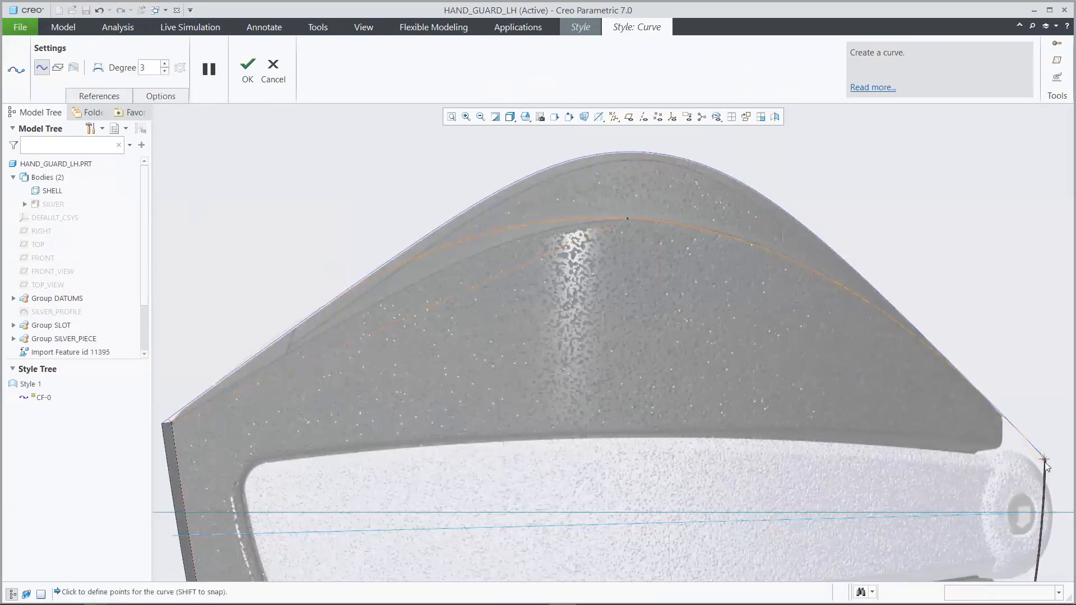
{"action": "left_click", "coordinate": [247, 68]}
Step: Run a curvature analysis on the new upper curve with the plot scale set to 80
{"action": "left_click", "coordinate": [367, 44]}
{"action": "left_click", "coordinate": [530, 223]}
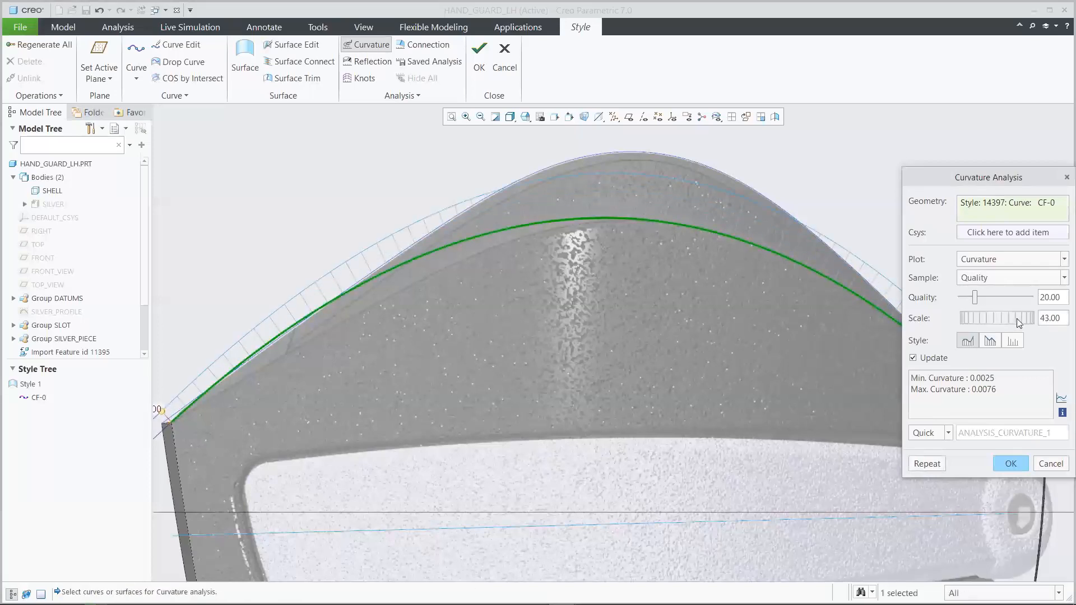
{"action": "double_click", "coordinate": [1046, 318]}
{"action": "key", "text": "BackSpace"}
{"action": "type", "text": "80"}
{"action": "key", "text": "Return"}
{"action": "left_click", "coordinate": [1013, 464]}
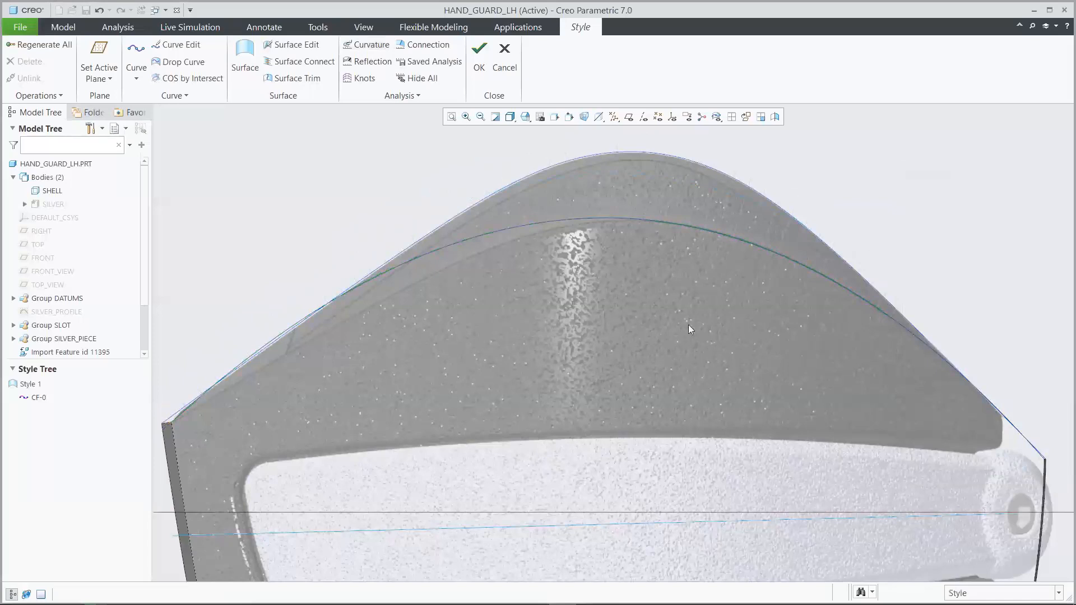
Step: Edit the upper curve with its curvature plot displayed, using the four-view layout with an enlarged top view
{"action": "left_click", "coordinate": [182, 45]}
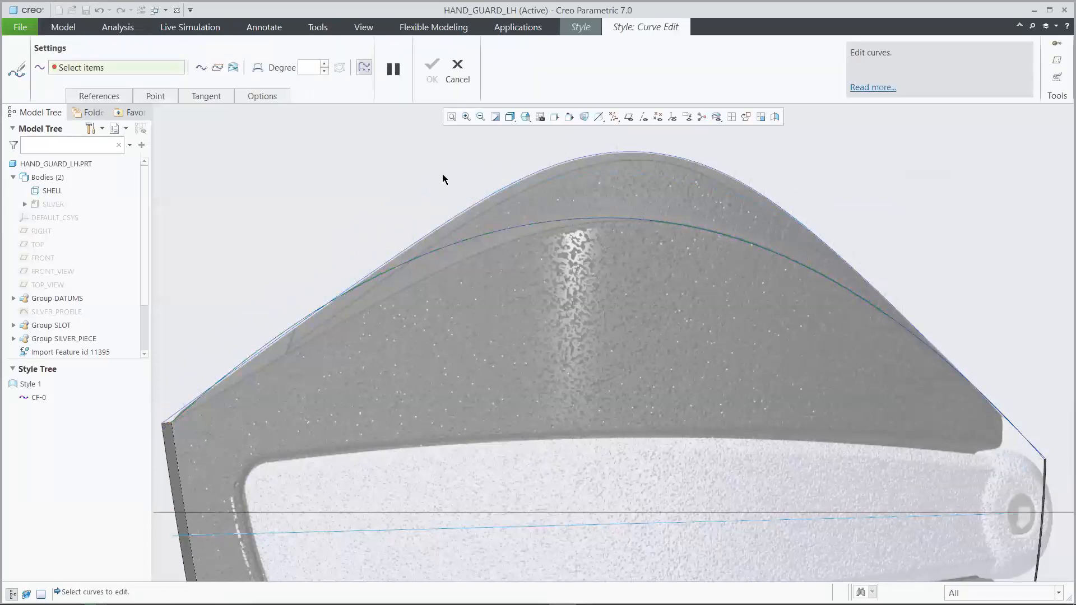
{"action": "left_click", "coordinate": [512, 234]}
{"action": "left_click", "coordinate": [1056, 77]}
{"action": "key", "text": "ctrl+d"}
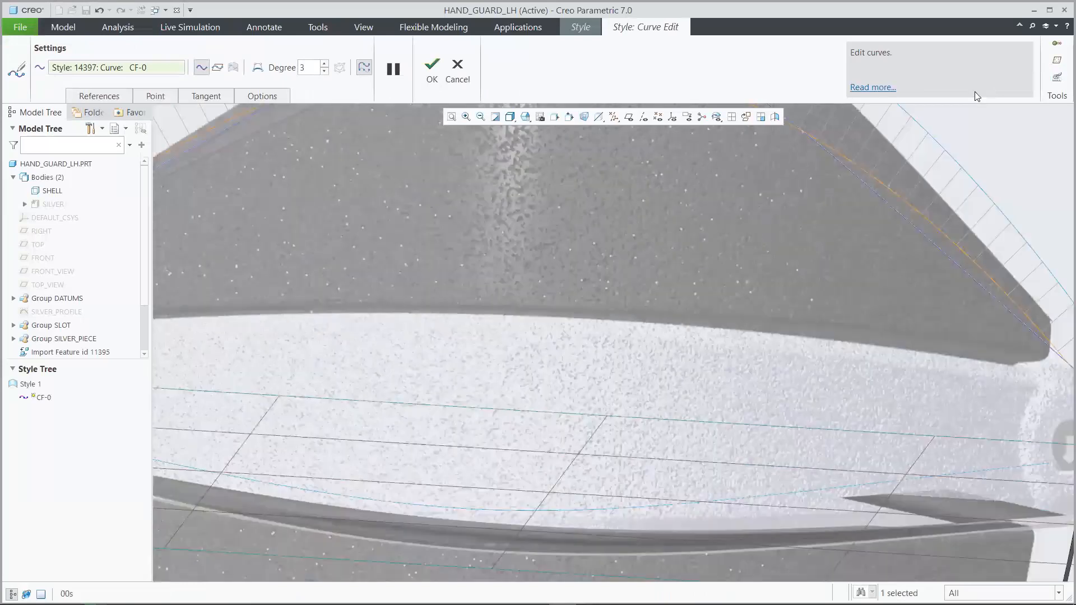
{"action": "left_click", "coordinate": [731, 116]}
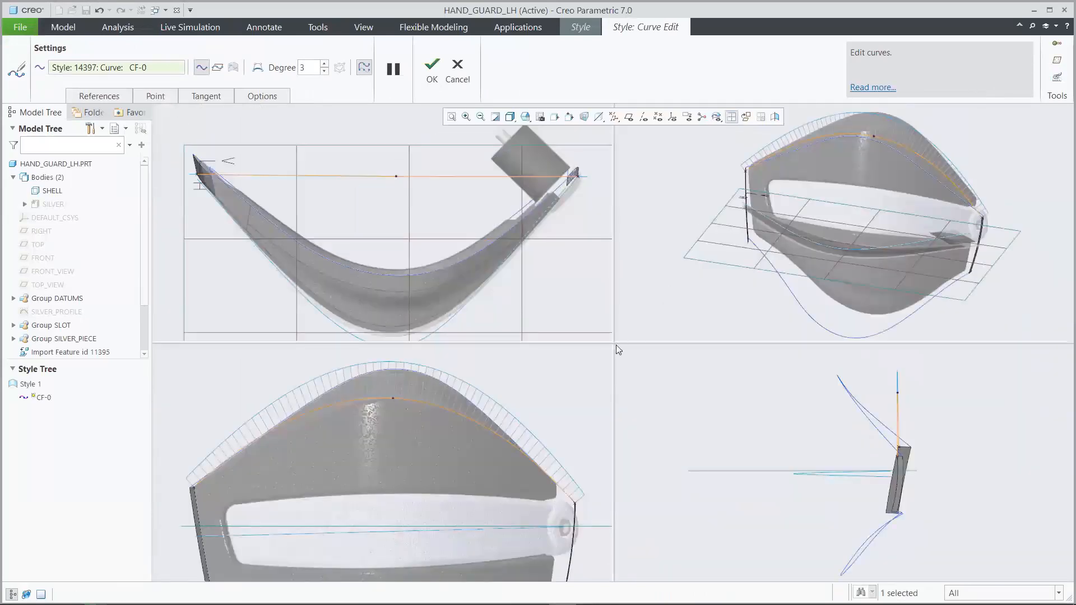
{"action": "left_click_drag", "start_coordinate": [614, 343], "coordinate": [752, 344]}
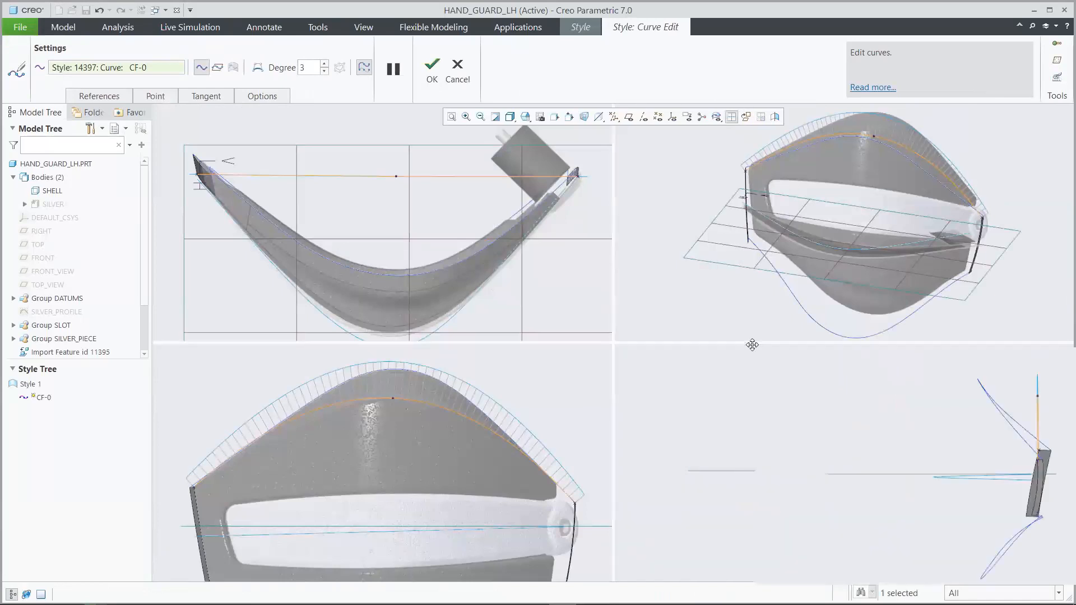
Step: Move the upper curve's middle point in the top view onto the shell's forward crease
{"action": "left_click_drag", "start_coordinate": [466, 177], "coordinate": [453, 327]}
{"action": "scroll", "coordinate": [453, 327], "scroll_direction": "up", "scroll_amount": 5}
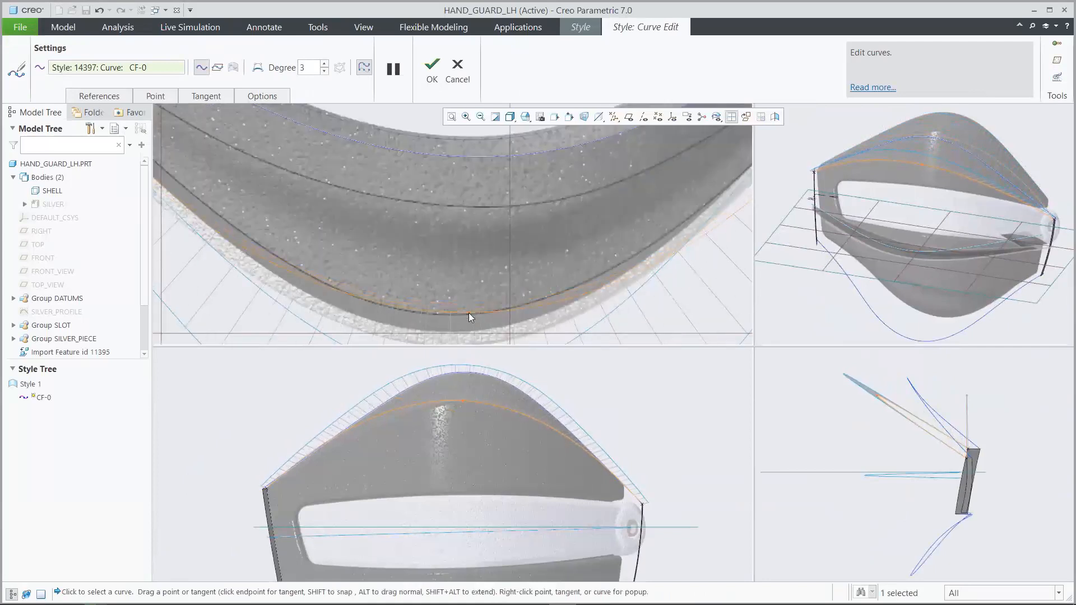
{"action": "scroll", "coordinate": [480, 308], "scroll_direction": "down", "scroll_amount": 5}
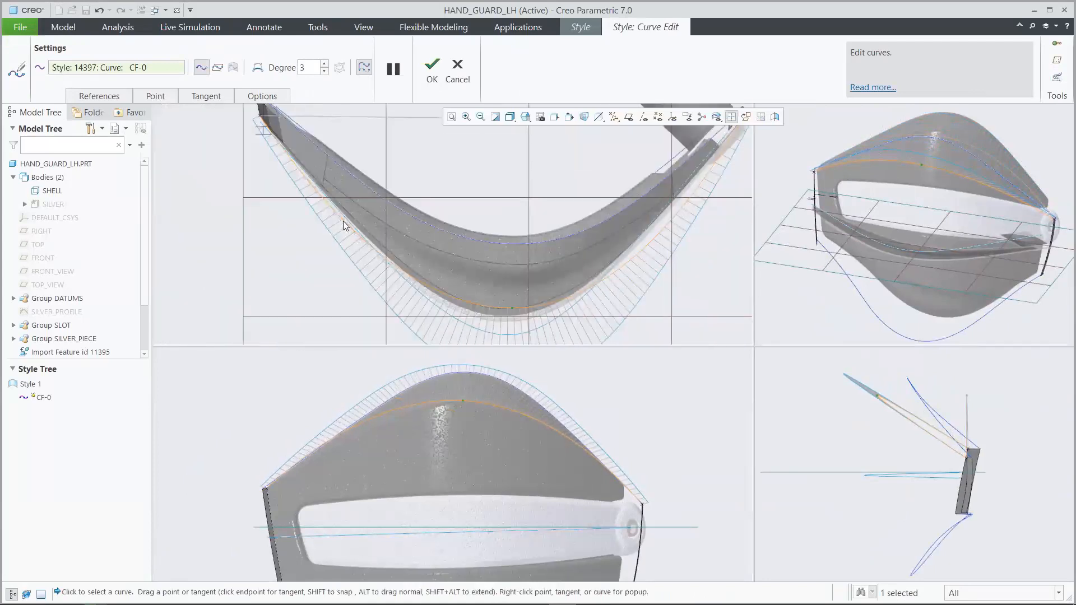
Step: Add a point on the left half of the upper curve and move it onto the shell's crease in the top view
{"action": "right_click", "coordinate": [342, 221]}
{"action": "left_click", "coordinate": [359, 264]}
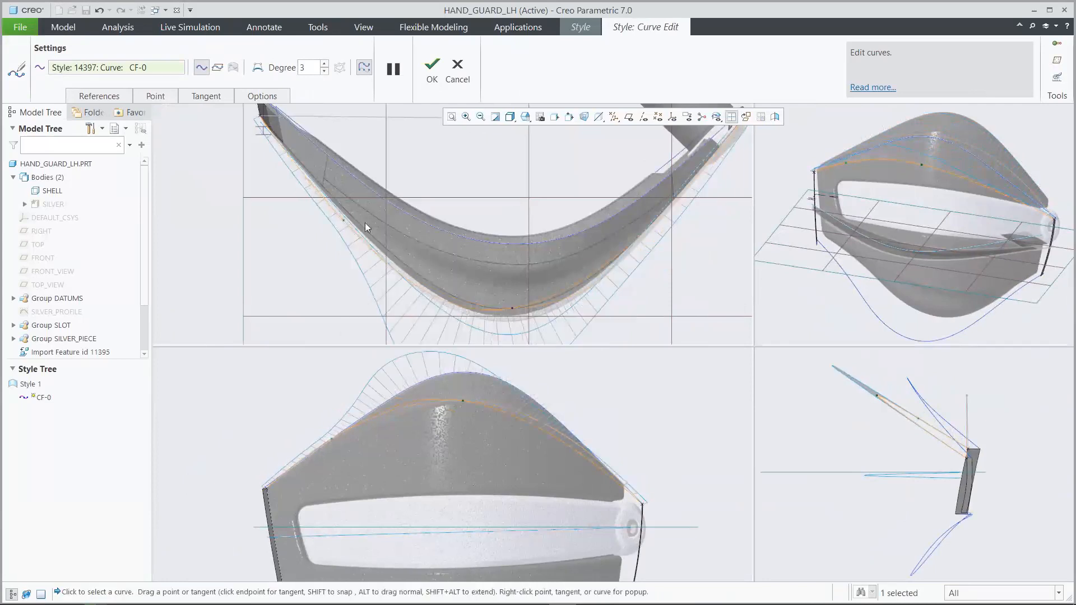
{"action": "scroll", "coordinate": [364, 223], "scroll_direction": "up", "scroll_amount": 2}
{"action": "left_click_drag", "start_coordinate": [332, 218], "coordinate": [338, 202]}
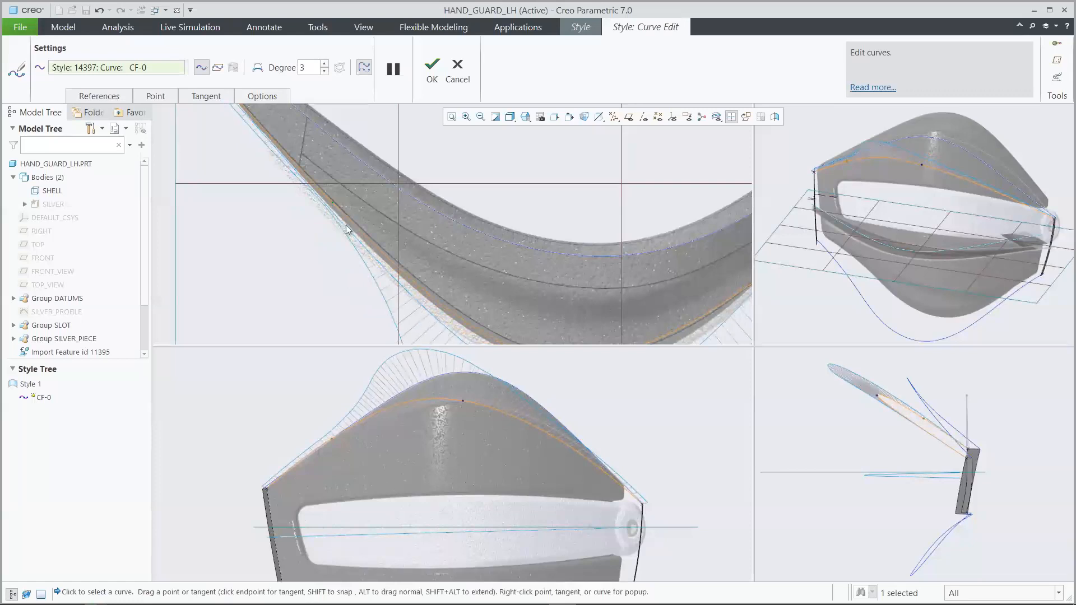
{"action": "scroll", "coordinate": [331, 254], "scroll_direction": "up", "scroll_amount": 2}
{"action": "scroll", "coordinate": [673, 208], "scroll_direction": "down", "scroll_amount": 1}
Step: Add a point on the right half of the upper curve and fit it to the shell's crease in the top view
{"action": "right_click", "coordinate": [629, 243]}
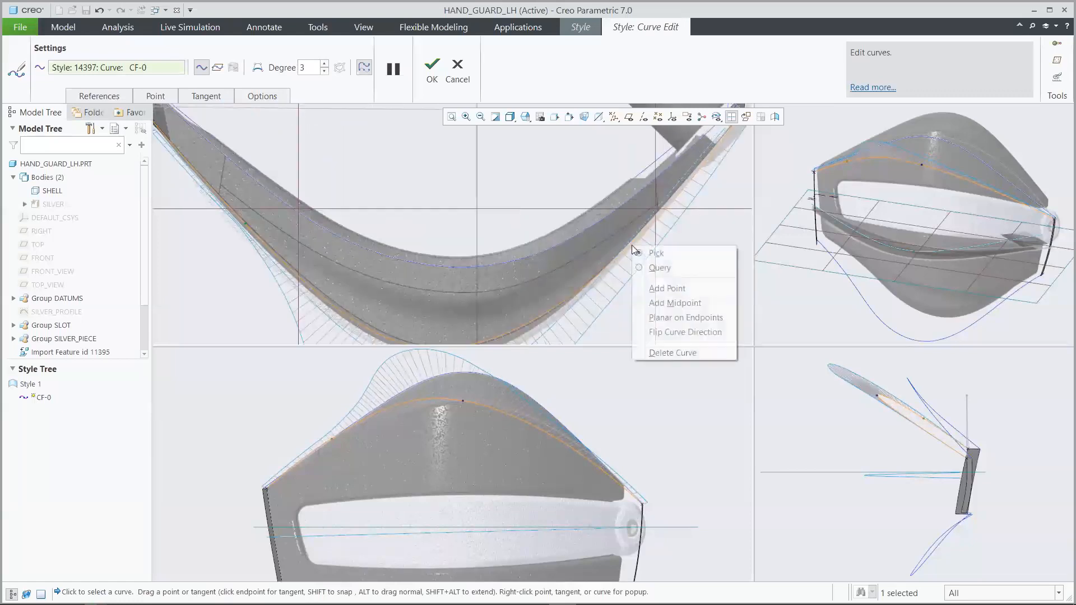
{"action": "left_click", "coordinate": [653, 289]}
{"action": "scroll", "coordinate": [660, 246], "scroll_direction": "up", "scroll_amount": 1}
{"action": "scroll", "coordinate": [658, 247], "scroll_direction": "up", "scroll_amount": 1}
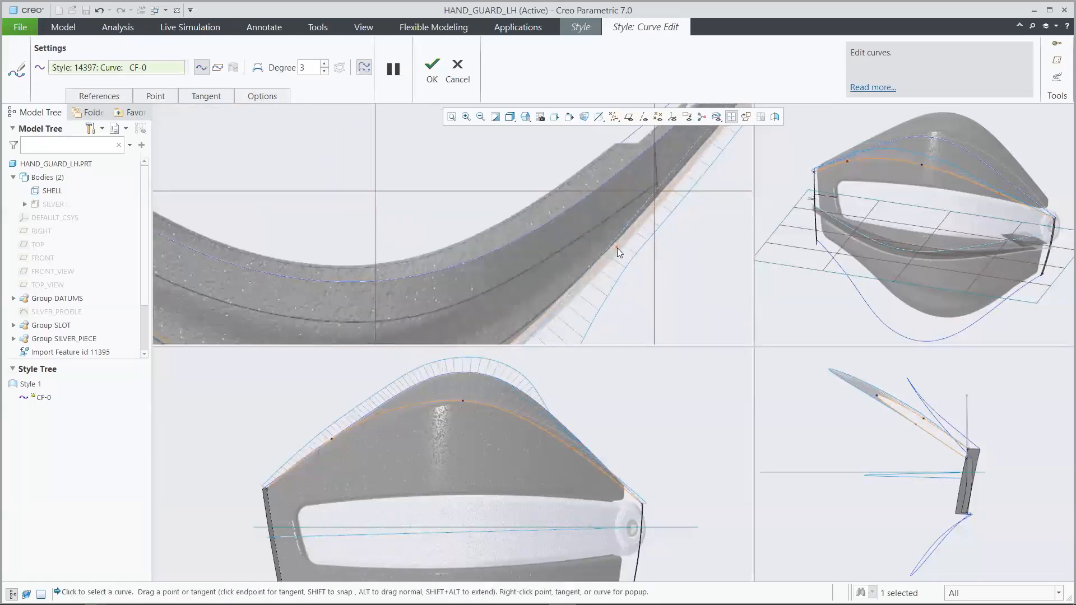
{"action": "scroll", "coordinate": [631, 257], "scroll_direction": "down", "scroll_amount": 3}
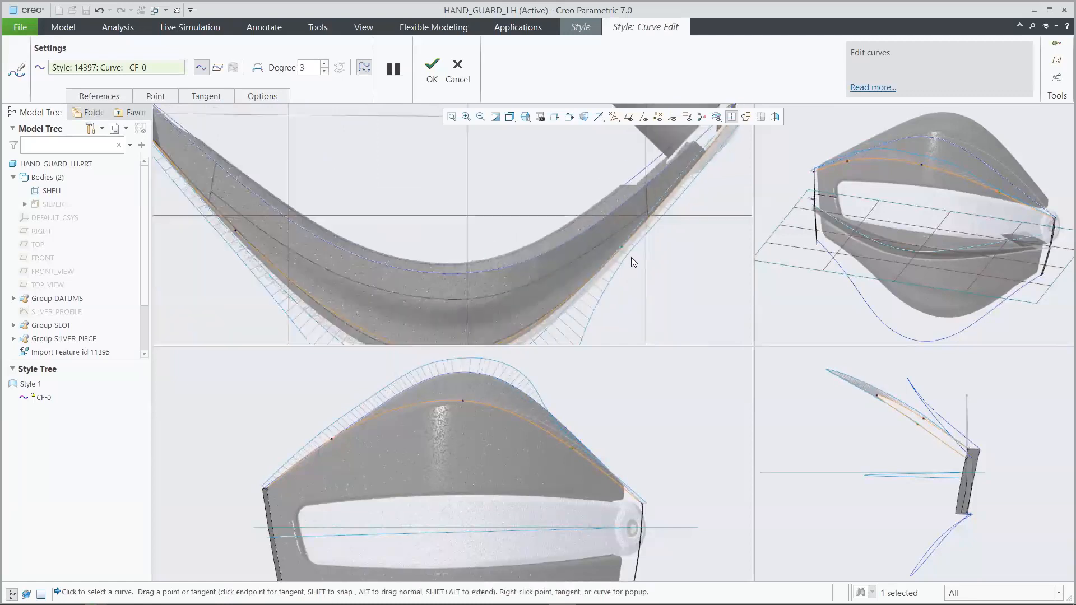
Step: Align the upper curve's two added points with the crease in the front view, return to a single view and accept the edit
{"action": "scroll", "coordinate": [345, 455], "scroll_direction": "up", "scroll_amount": 2}
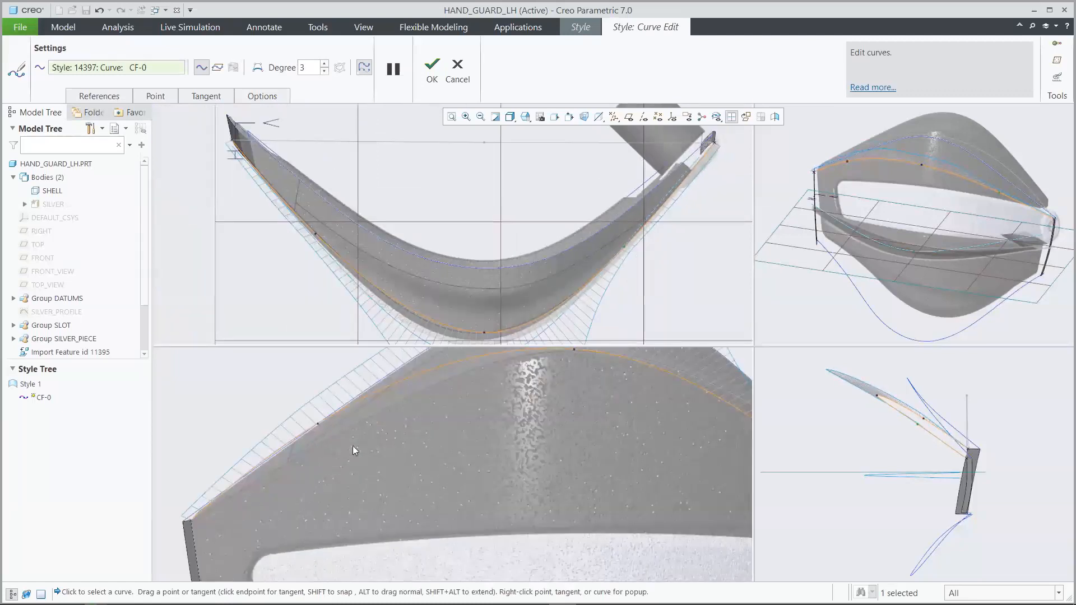
{"action": "left_click_drag", "start_coordinate": [317, 423], "coordinate": [315, 445]}
{"action": "scroll", "coordinate": [301, 437], "scroll_direction": "down", "scroll_amount": 3}
{"action": "scroll", "coordinate": [569, 455], "scroll_direction": "up", "scroll_amount": 3}
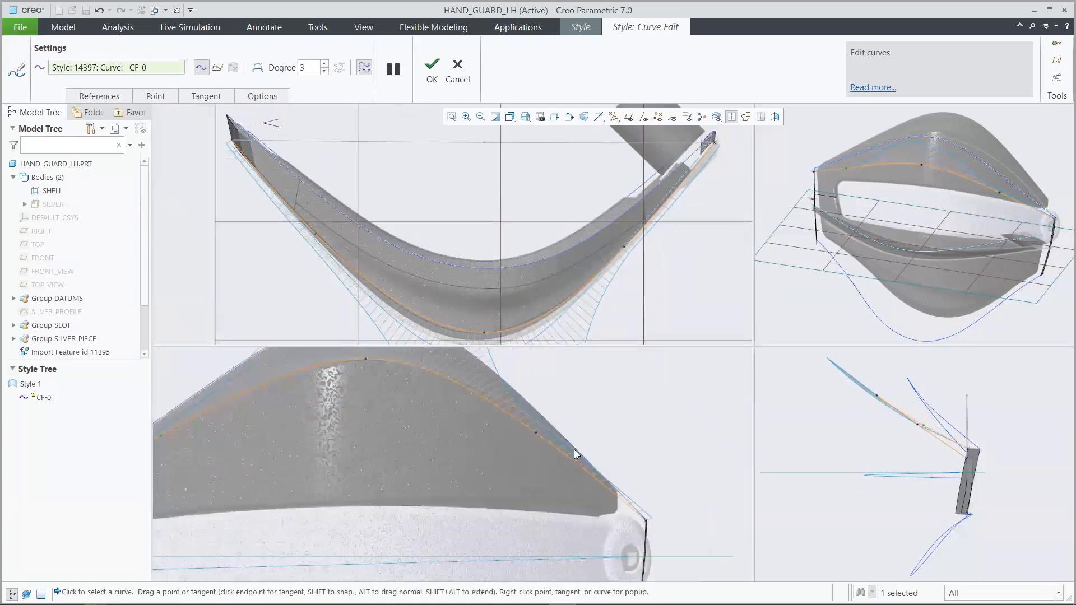
{"action": "left_click_drag", "start_coordinate": [525, 429], "coordinate": [530, 420]}
{"action": "scroll", "coordinate": [580, 477], "scroll_direction": "down", "scroll_amount": 5}
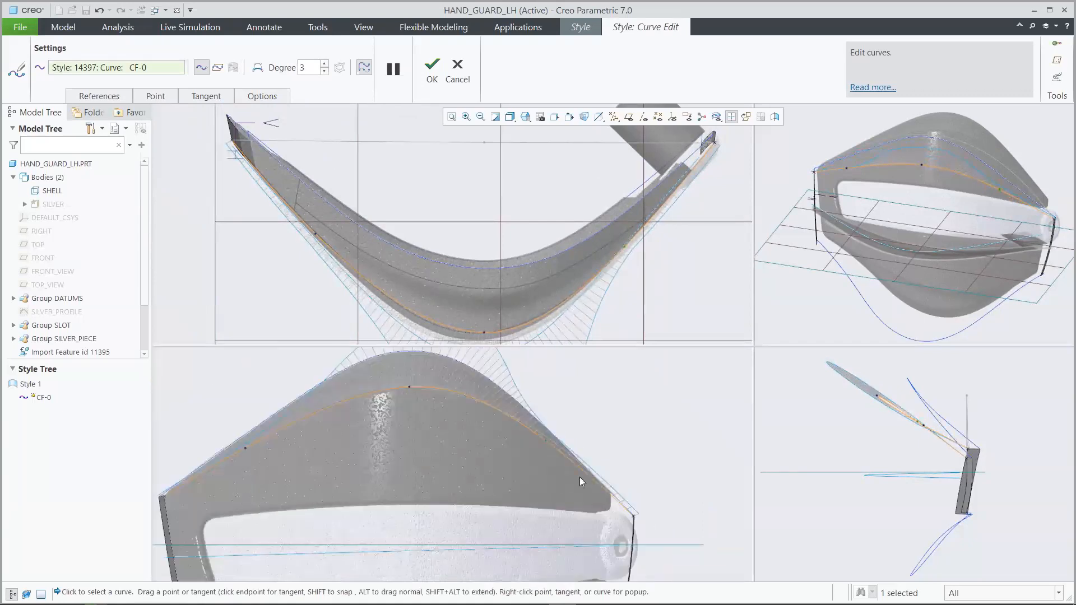
{"action": "left_click", "coordinate": [730, 121]}
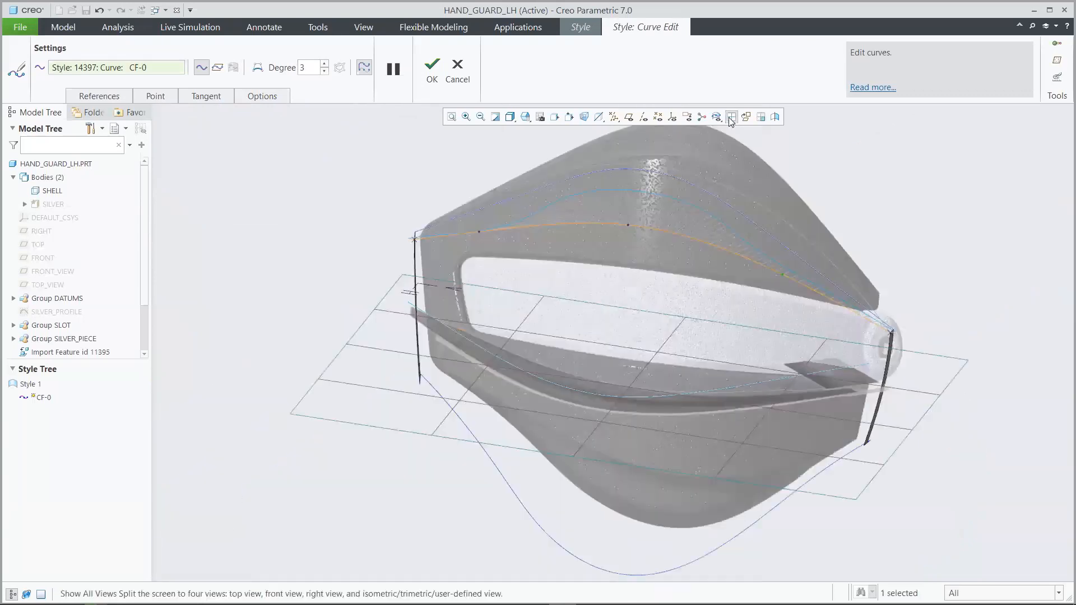
{"action": "left_click", "coordinate": [432, 70]}
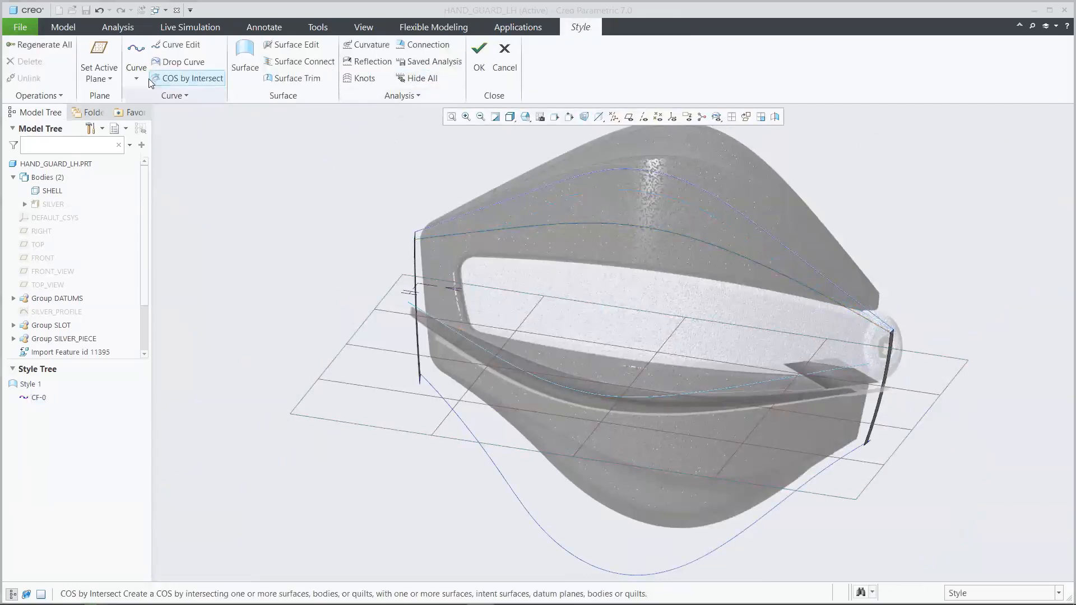
Step: Draw a second free curve in the front view along the shell's lower crease, snapped to the left and right end surfaces
{"action": "left_click", "coordinate": [138, 56]}
{"action": "key", "text": "F2"}
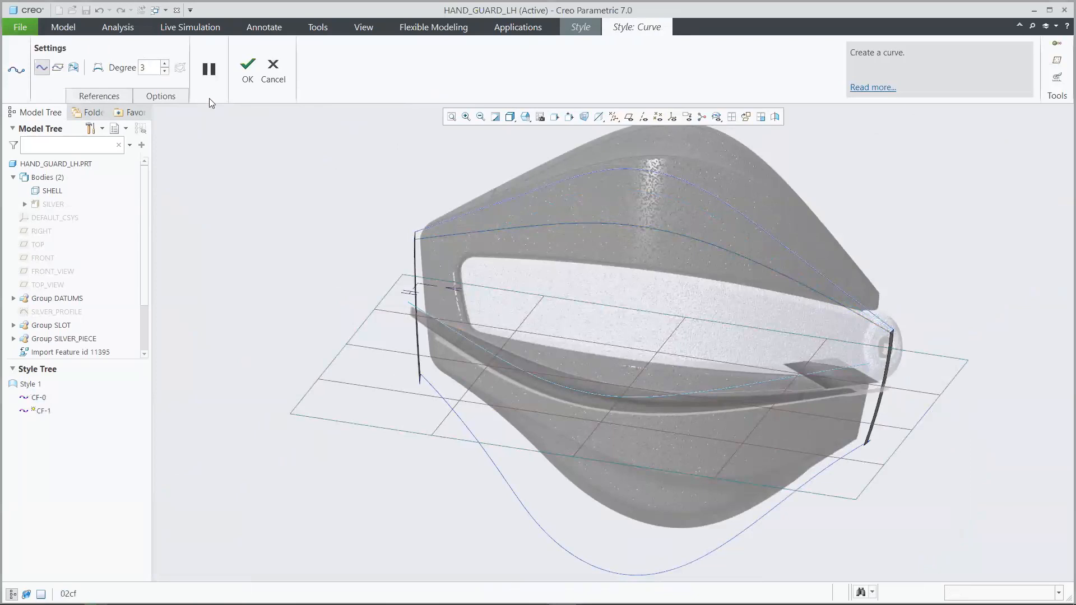
{"action": "left_click", "coordinate": [213, 313], "text": "shift"}
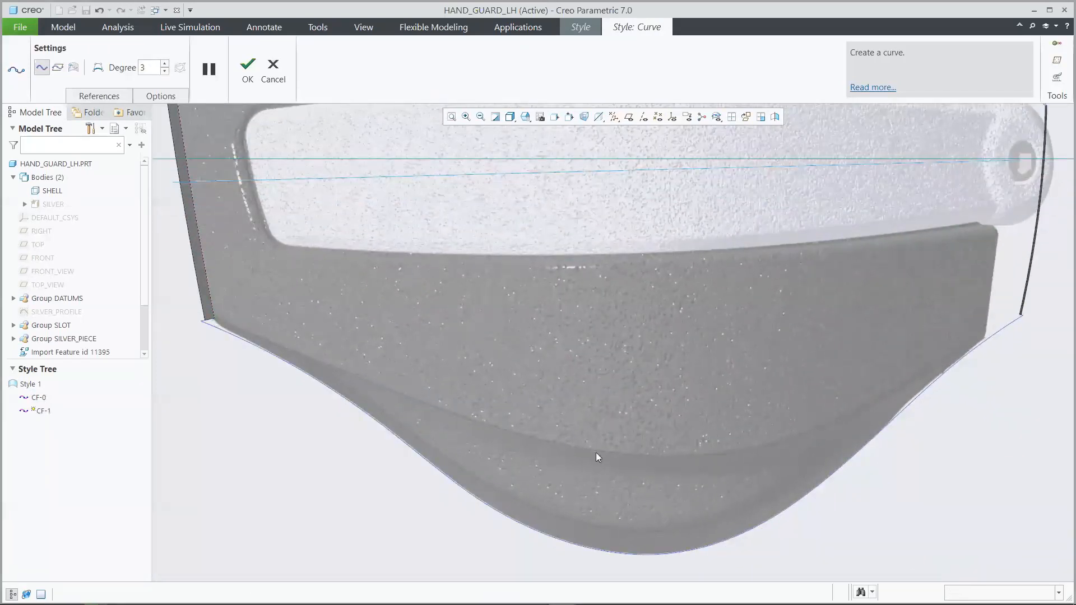
{"action": "left_click", "coordinate": [1021, 316], "text": "shift"}
{"action": "left_click", "coordinate": [247, 65]}
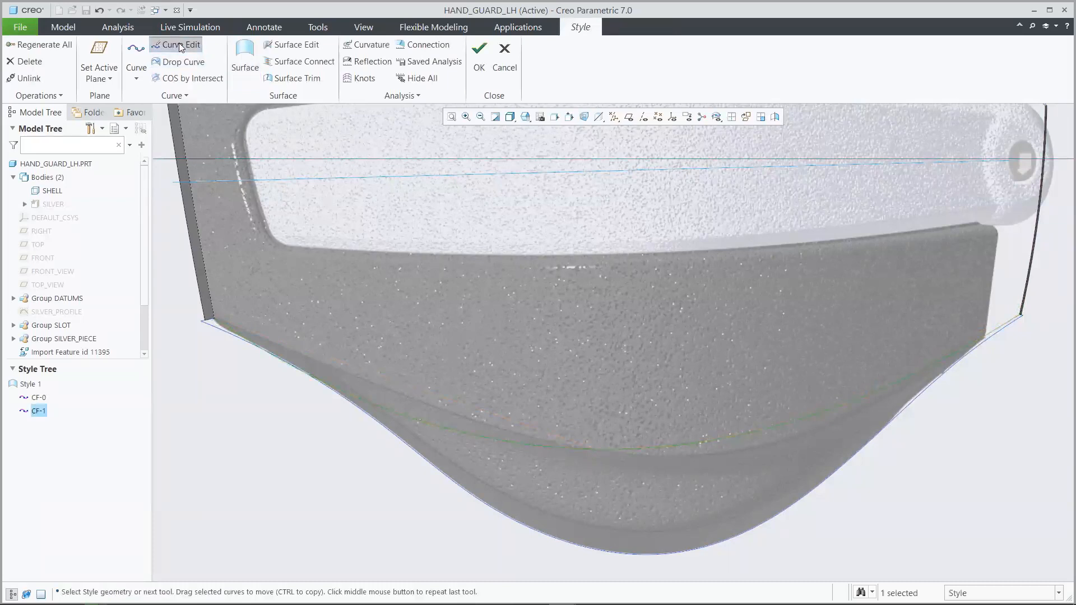
Step: Edit the lower curve with its curvature plot displayed, using the four-view layout
{"action": "left_click", "coordinate": [180, 45]}
{"action": "left_click", "coordinate": [1056, 77]}
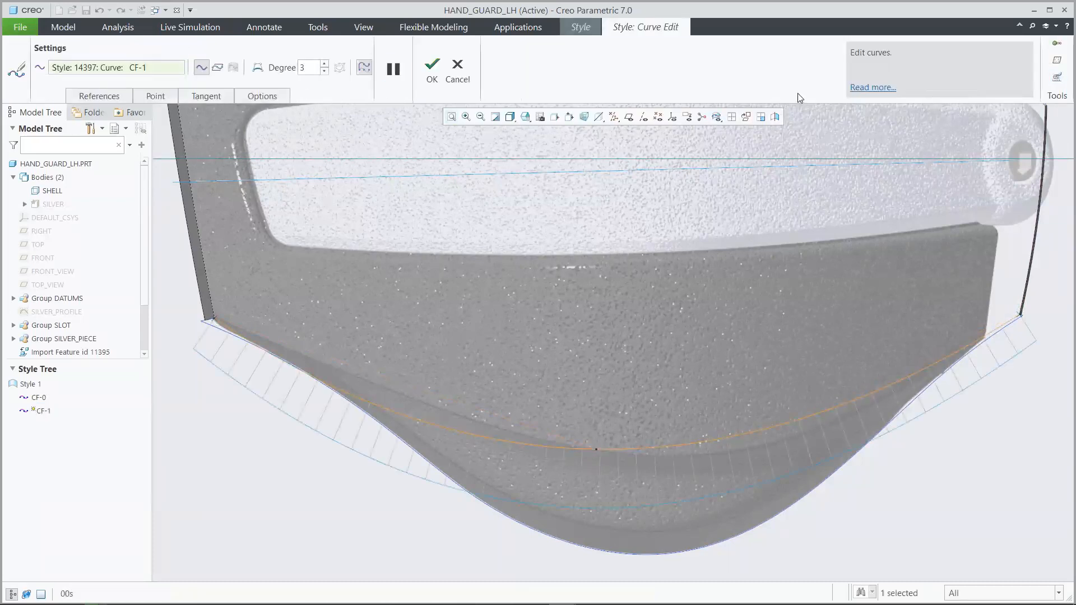
{"action": "key", "text": "ctrl+d"}
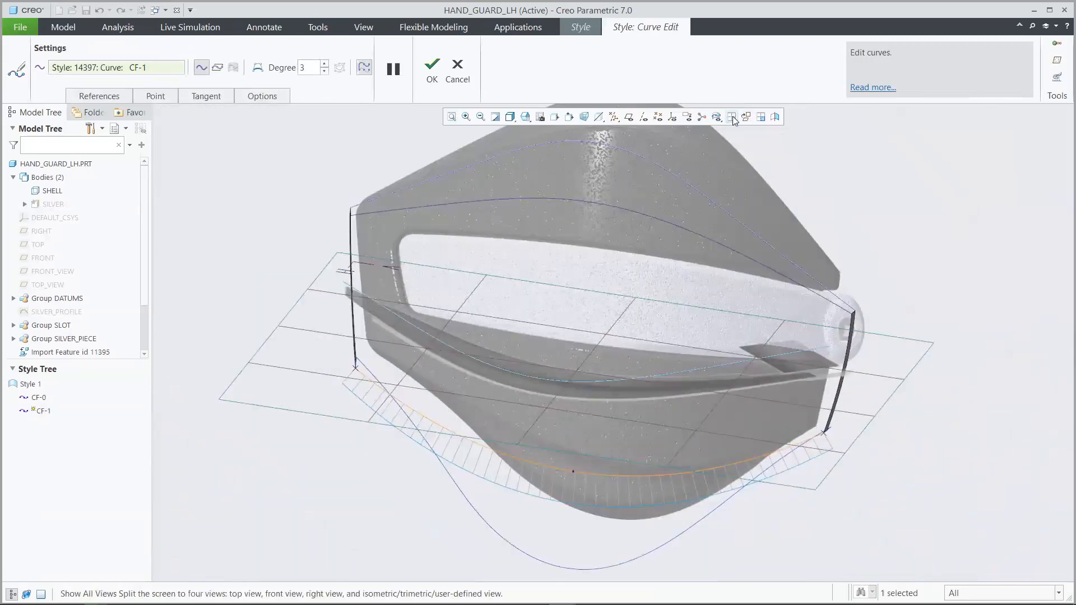
{"action": "left_click", "coordinate": [731, 116]}
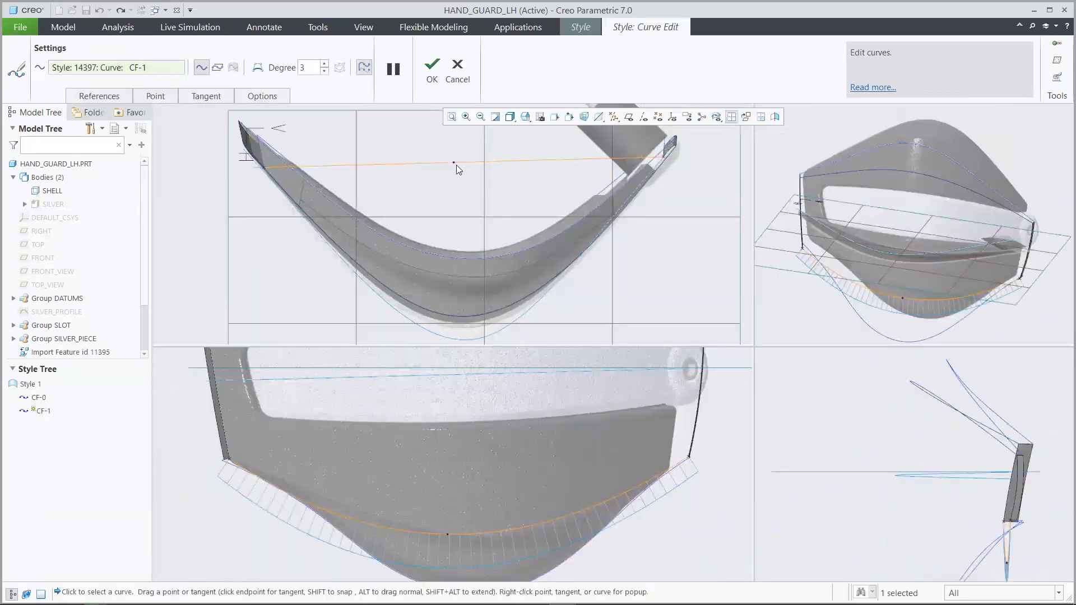
Step: Move the lower curve's middle point in the top view forward to the shell's outer crease
{"action": "left_click_drag", "start_coordinate": [454, 165], "coordinate": [443, 298]}
{"action": "scroll", "coordinate": [460, 317], "scroll_direction": "up", "scroll_amount": 4}
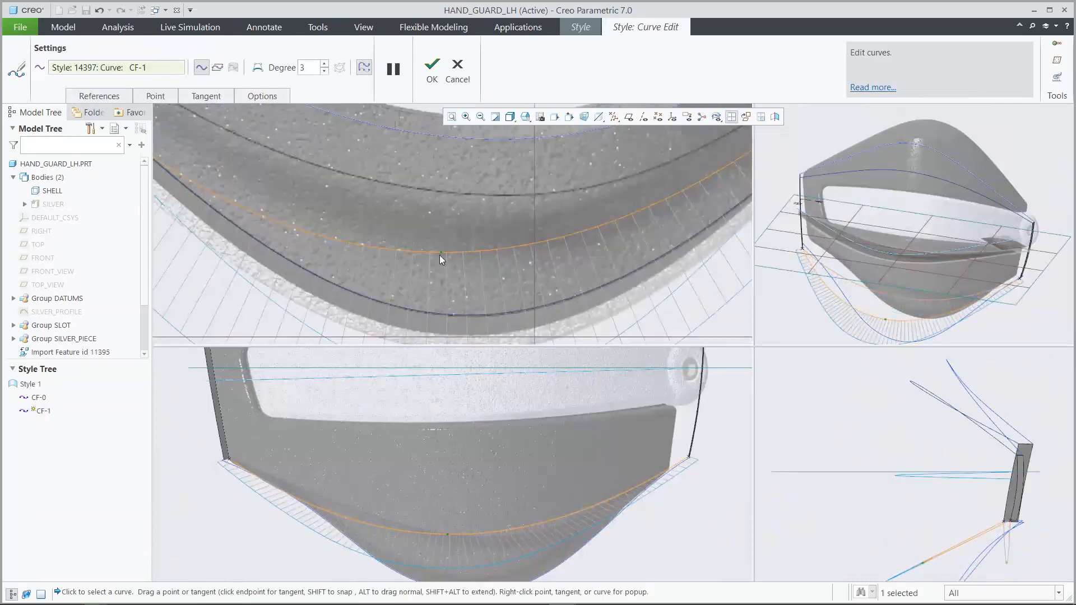
{"action": "left_click_drag", "start_coordinate": [439, 254], "coordinate": [438, 301]}
{"action": "scroll", "coordinate": [516, 301], "scroll_direction": "down", "scroll_amount": 5}
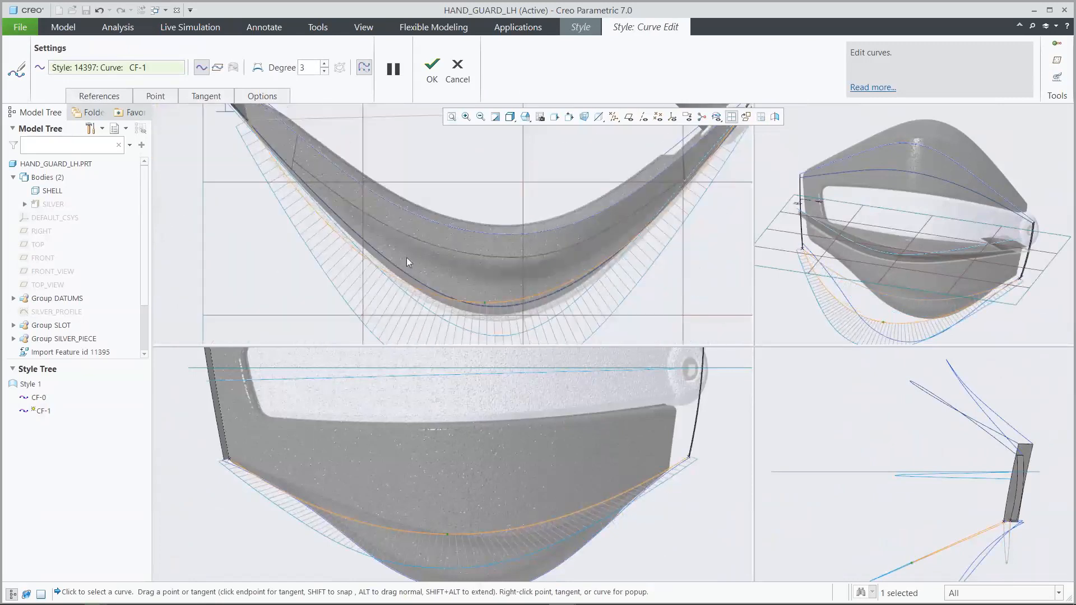
Step: Add a point on the left half of the lower curve and move it onto the shell's crease in the top view
{"action": "right_click", "coordinate": [337, 238]}
{"action": "left_click", "coordinate": [370, 273]}
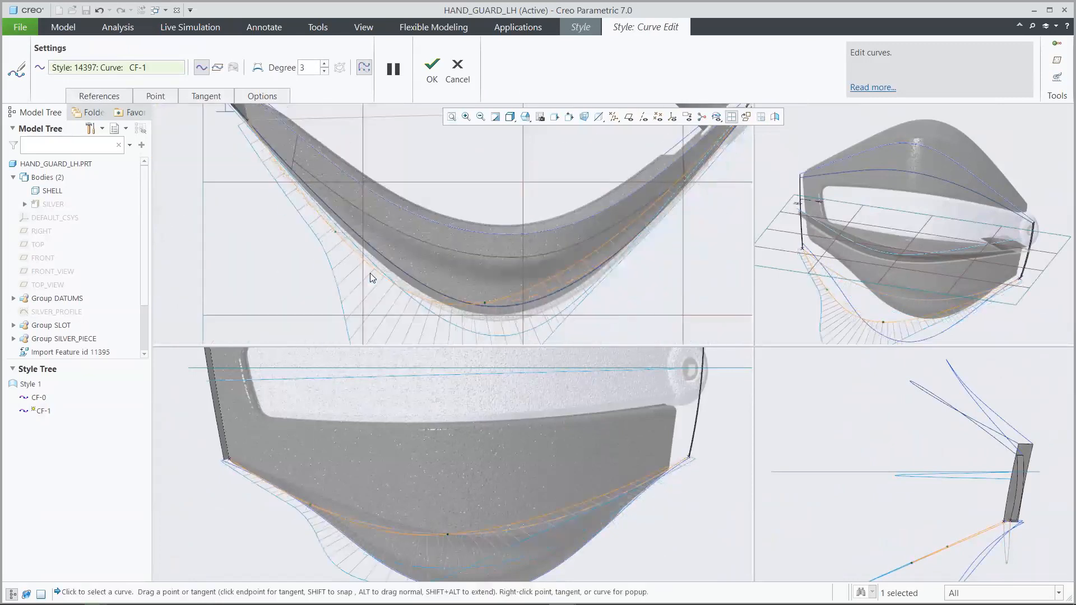
{"action": "scroll", "coordinate": [334, 209], "scroll_direction": "up", "scroll_amount": 3}
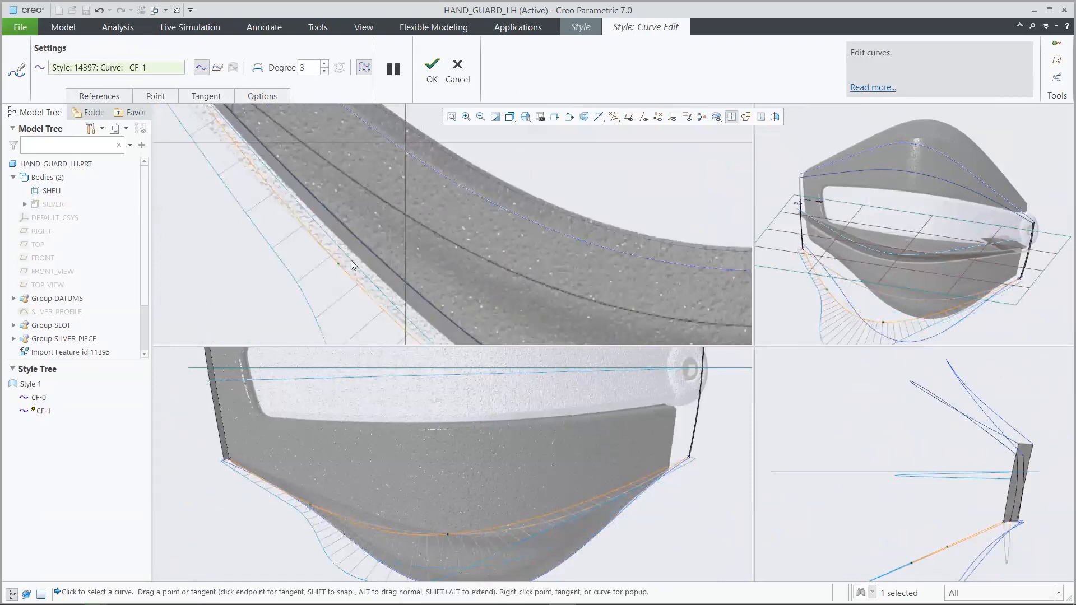
{"action": "left_click_drag", "start_coordinate": [337, 264], "coordinate": [347, 217]}
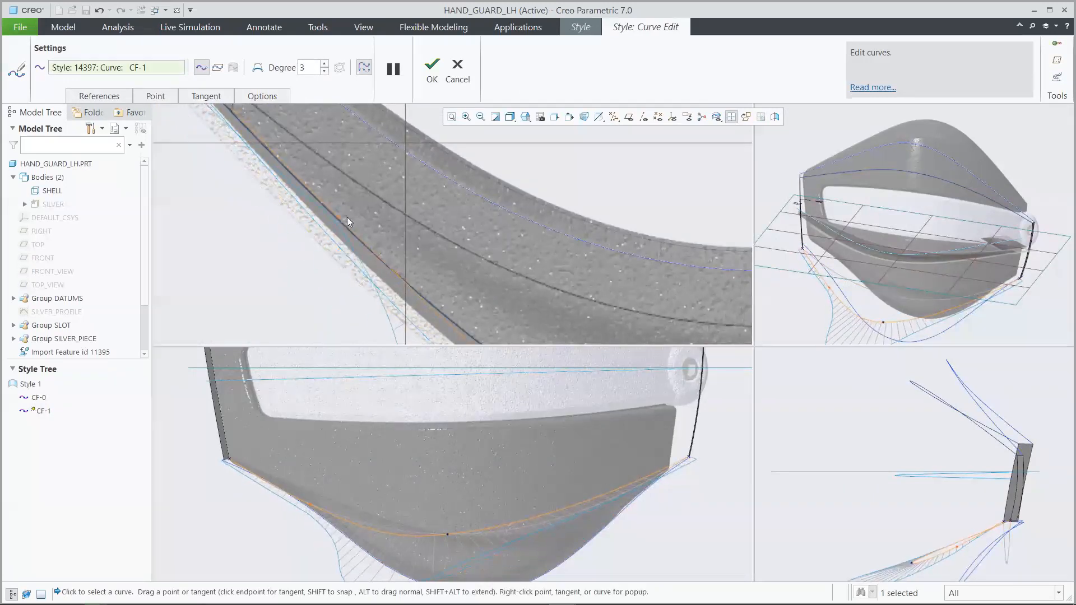
Step: Add a point on the right half of the lower curve and move it onto the shell's crease in the top view
{"action": "scroll", "coordinate": [349, 238], "scroll_direction": "down", "scroll_amount": 4}
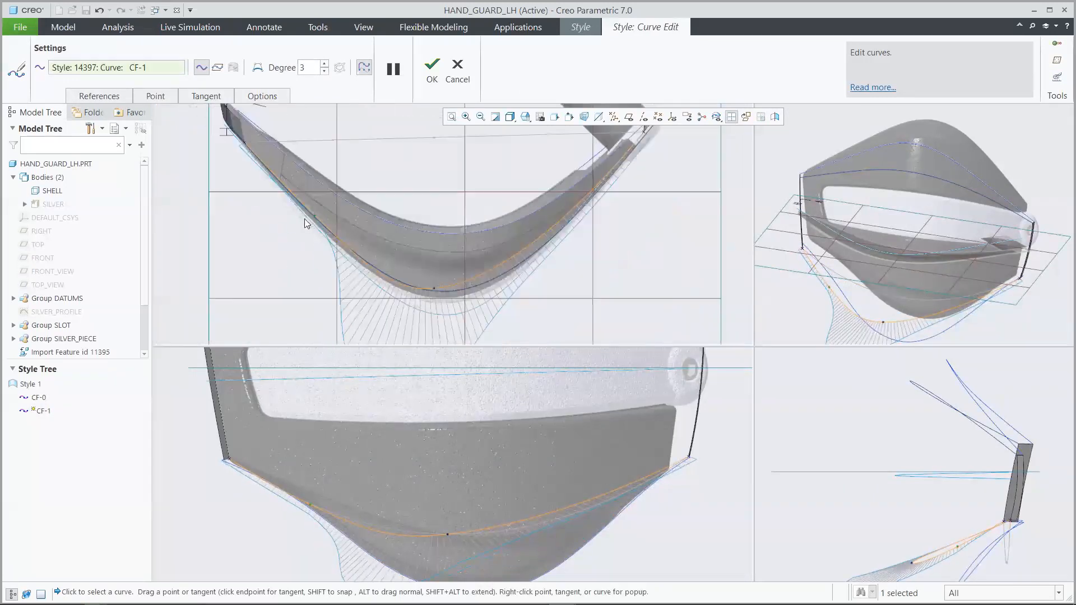
{"action": "right_click", "coordinate": [560, 219]}
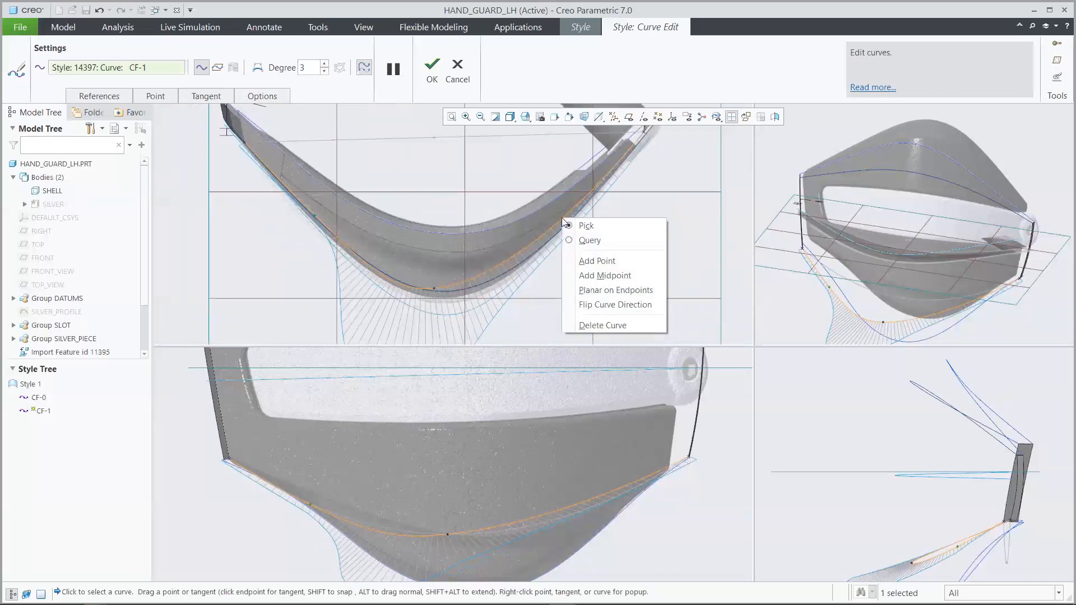
{"action": "left_click", "coordinate": [588, 259]}
{"action": "scroll", "coordinate": [585, 213], "scroll_direction": "up", "scroll_amount": 2}
{"action": "left_click_drag", "start_coordinate": [542, 227], "coordinate": [543, 238]}
{"action": "scroll", "coordinate": [609, 261], "scroll_direction": "down", "scroll_amount": 3}
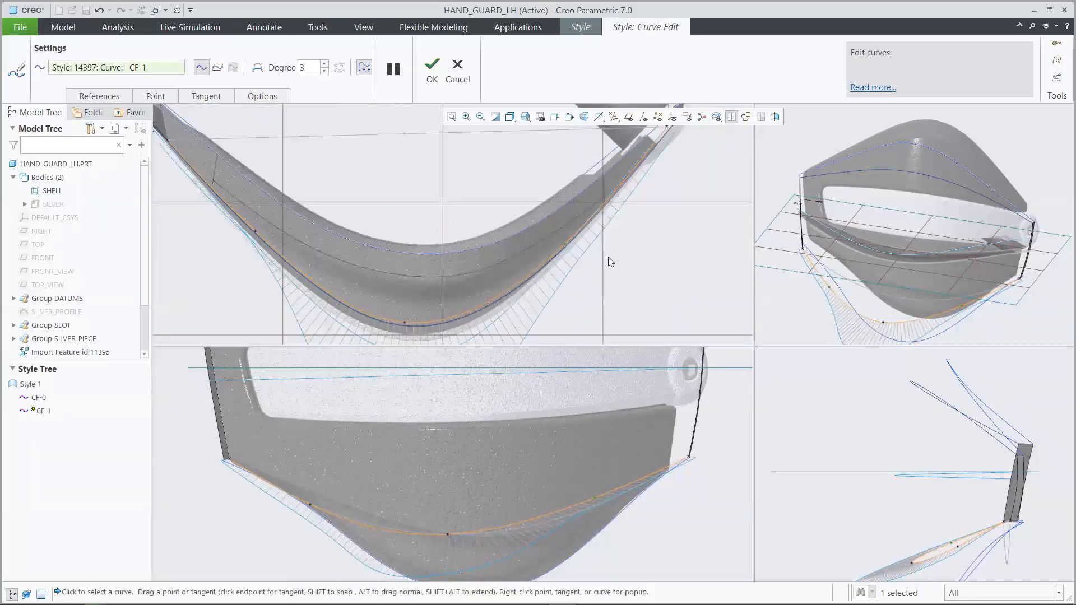
Step: Move the lower curve's right and left inner points onto the shell's lower crease in the front view
{"action": "scroll", "coordinate": [602, 511], "scroll_direction": "up", "scroll_amount": 5}
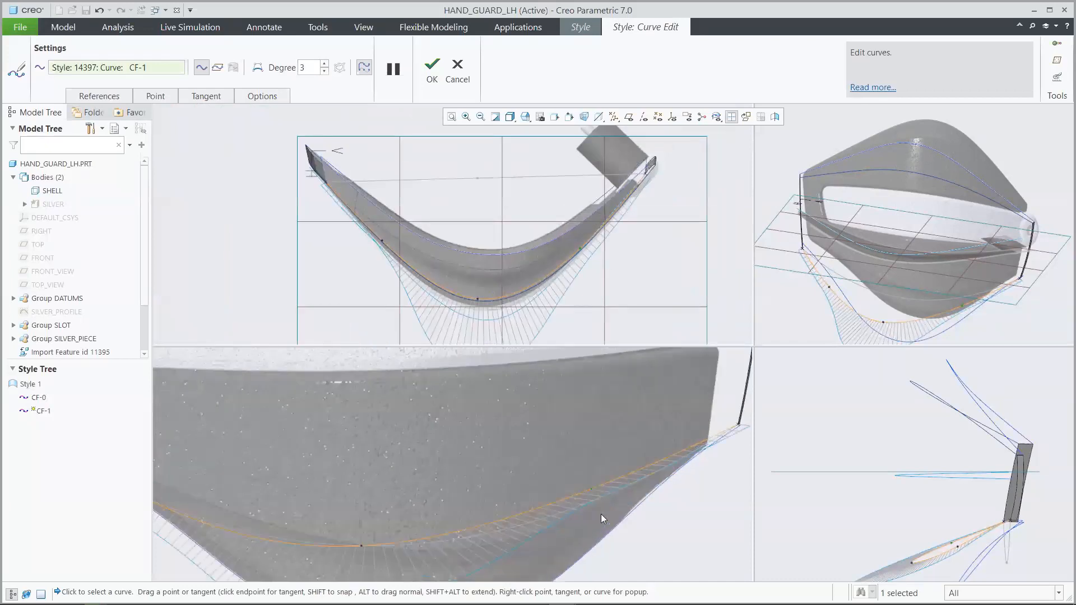
{"action": "left_click_drag", "start_coordinate": [584, 467], "coordinate": [579, 508]}
{"action": "scroll", "coordinate": [648, 473], "scroll_direction": "down", "scroll_amount": 5}
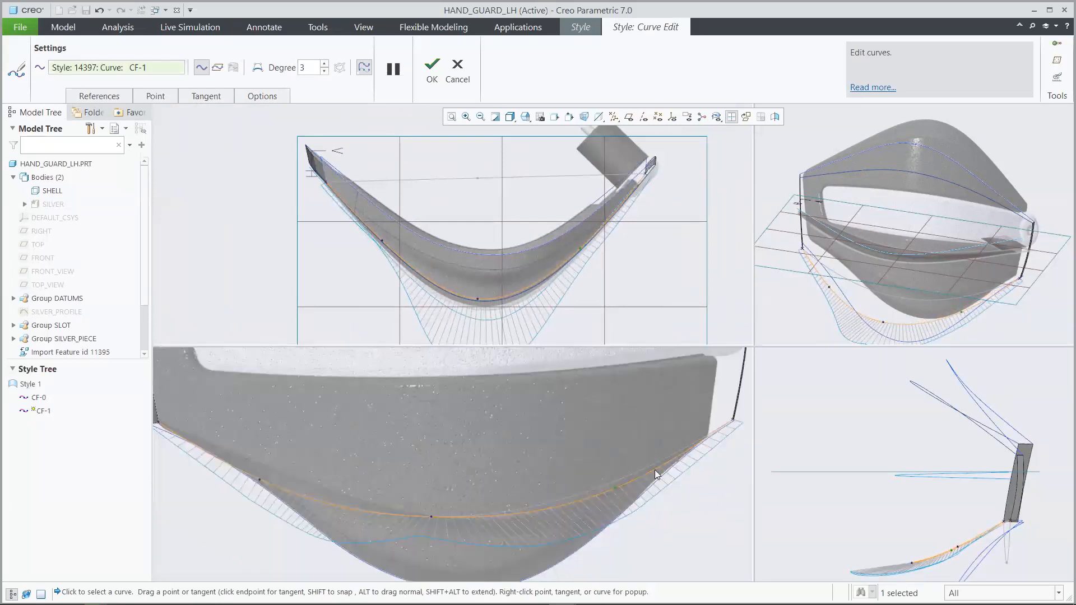
{"action": "left_click_drag", "start_coordinate": [260, 480], "coordinate": [261, 466]}
{"action": "scroll", "coordinate": [525, 479], "scroll_direction": "down", "scroll_amount": 3}
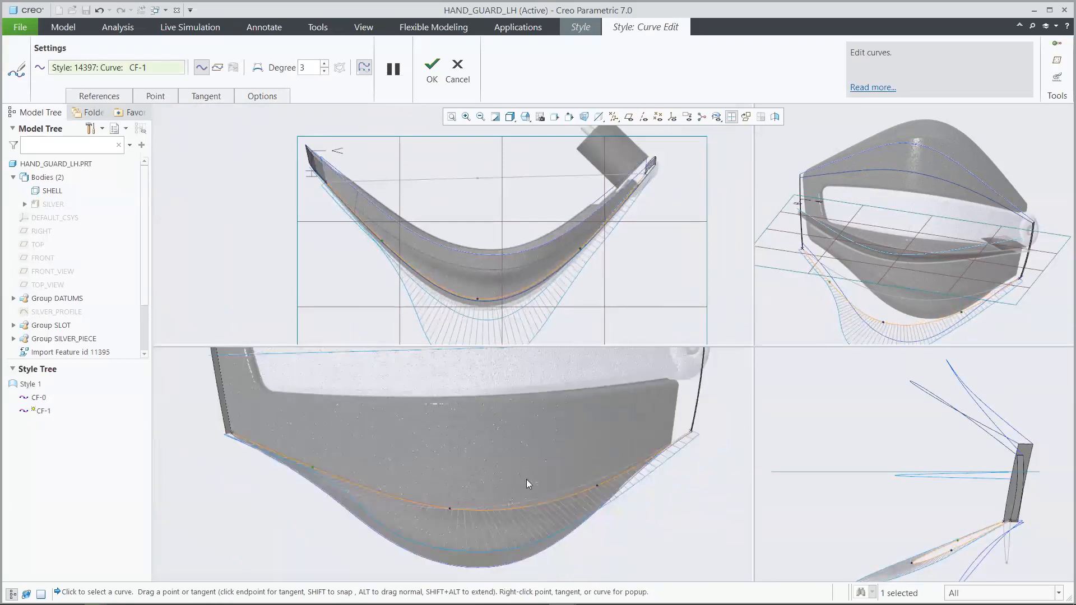
Step: Return to the single 3D view, finish editing the lower curve and hide all curvature plots
{"action": "left_click", "coordinate": [731, 116]}
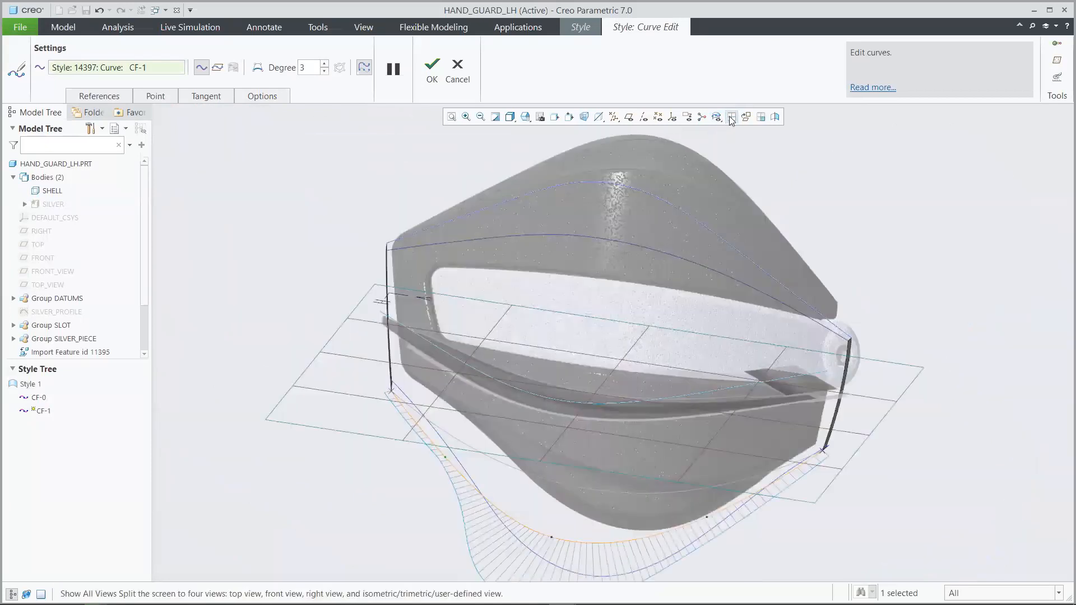
{"action": "left_click", "coordinate": [432, 70]}
{"action": "left_click", "coordinate": [427, 79]}
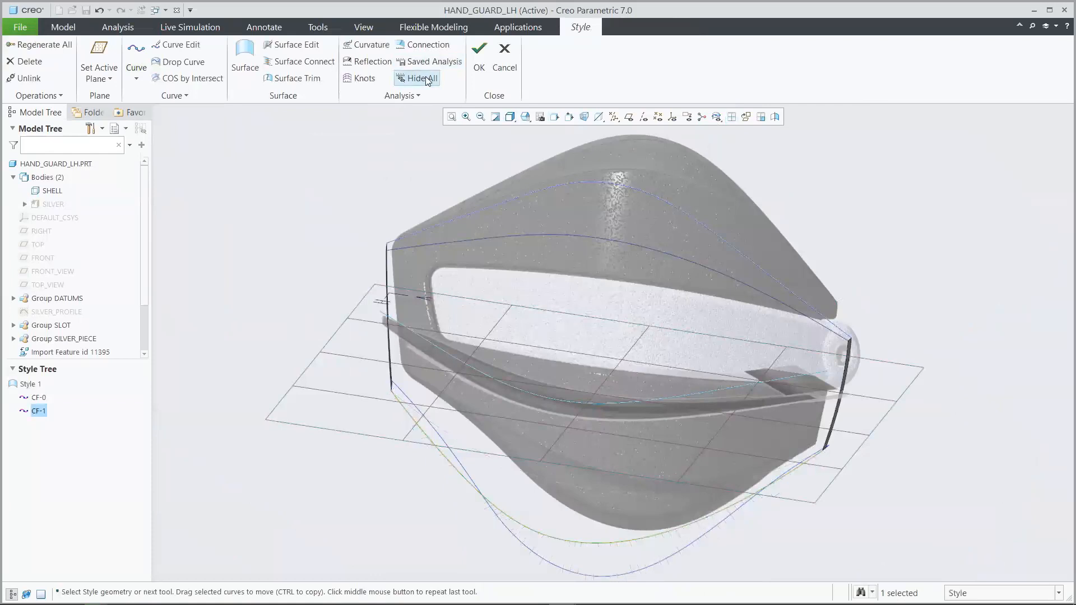
{"action": "left_click", "coordinate": [407, 139]}
Step: Set the RIGHT plane active and draw a planar curve on it, snapped from the upper to the lower curve
{"action": "left_click", "coordinate": [100, 52]}
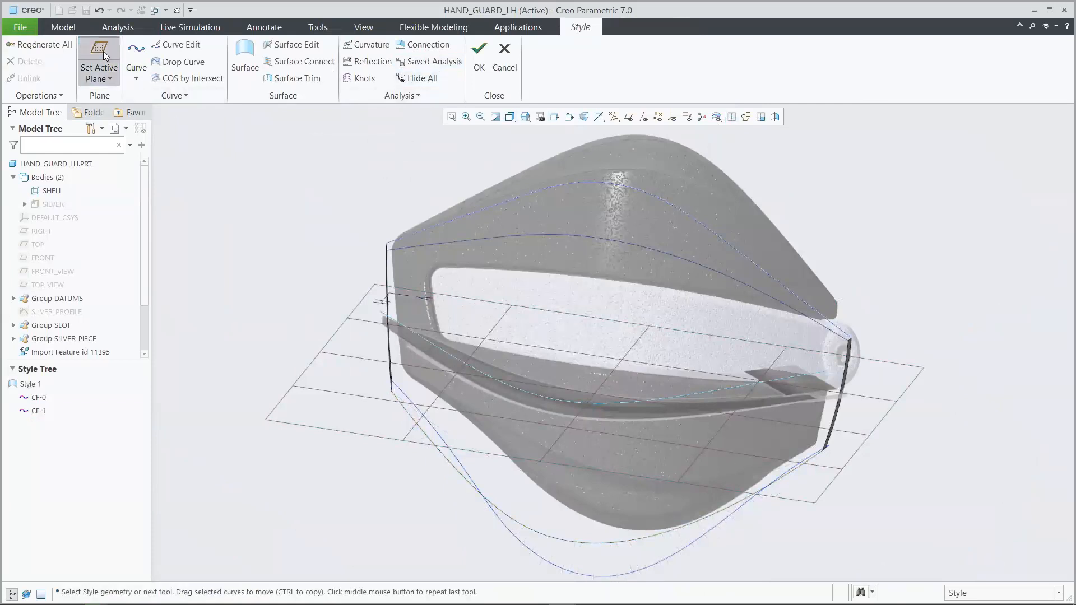
{"action": "left_click", "coordinate": [37, 231]}
{"action": "left_click", "coordinate": [135, 56]}
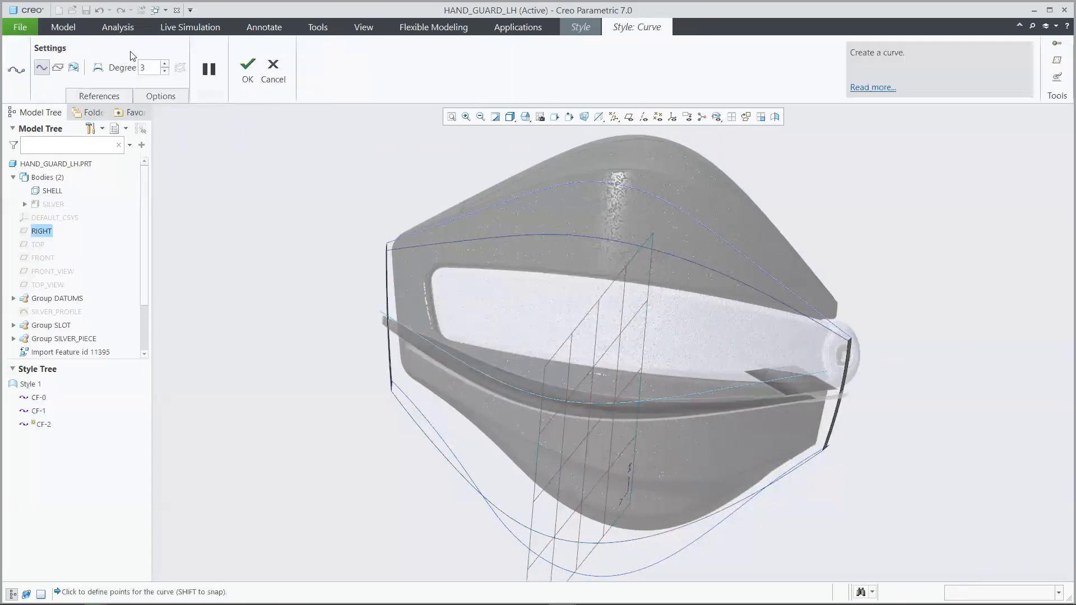
{"action": "left_click", "coordinate": [57, 67]}
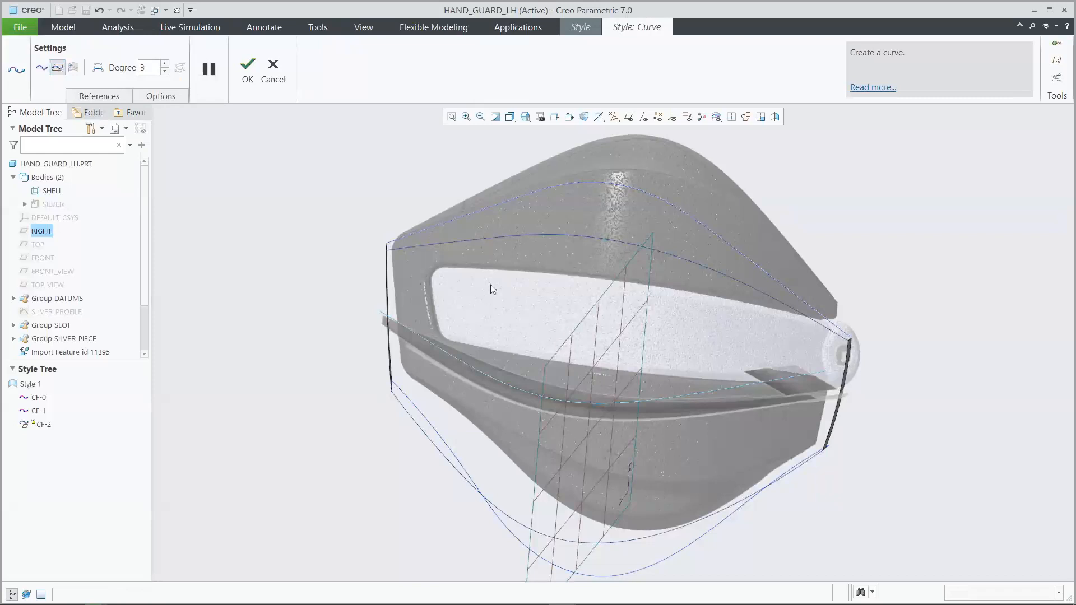
{"action": "left_click", "coordinate": [483, 373], "text": "shift"}
{"action": "left_click", "coordinate": [501, 512], "text": "shift"}
{"action": "left_click", "coordinate": [250, 79]}
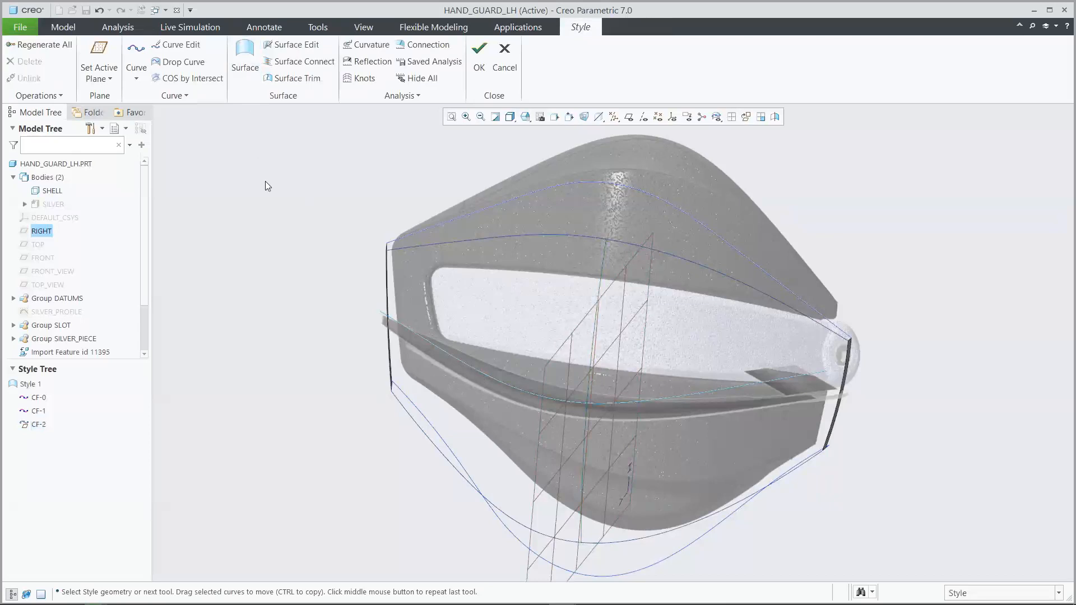
Step: Draw a planar curve left of the middle, its plane referenced to the slot's centre curve, connecting the upper and lower curves
{"action": "left_click", "coordinate": [136, 52]}
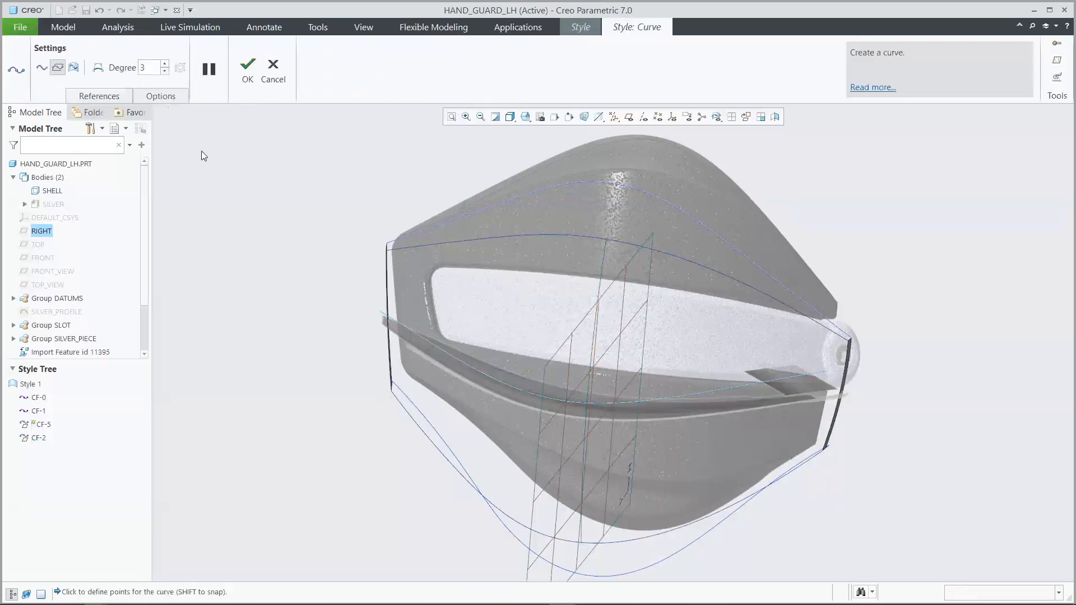
{"action": "right_click", "coordinate": [218, 200]}
{"action": "left_click", "coordinate": [241, 242]}
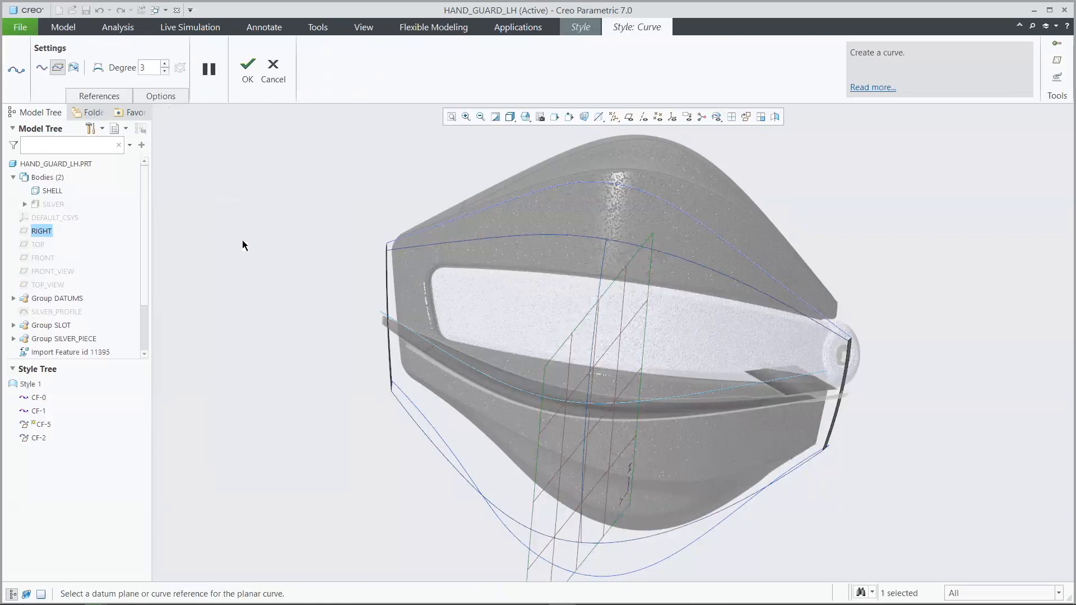
{"action": "left_click", "coordinate": [495, 378]}
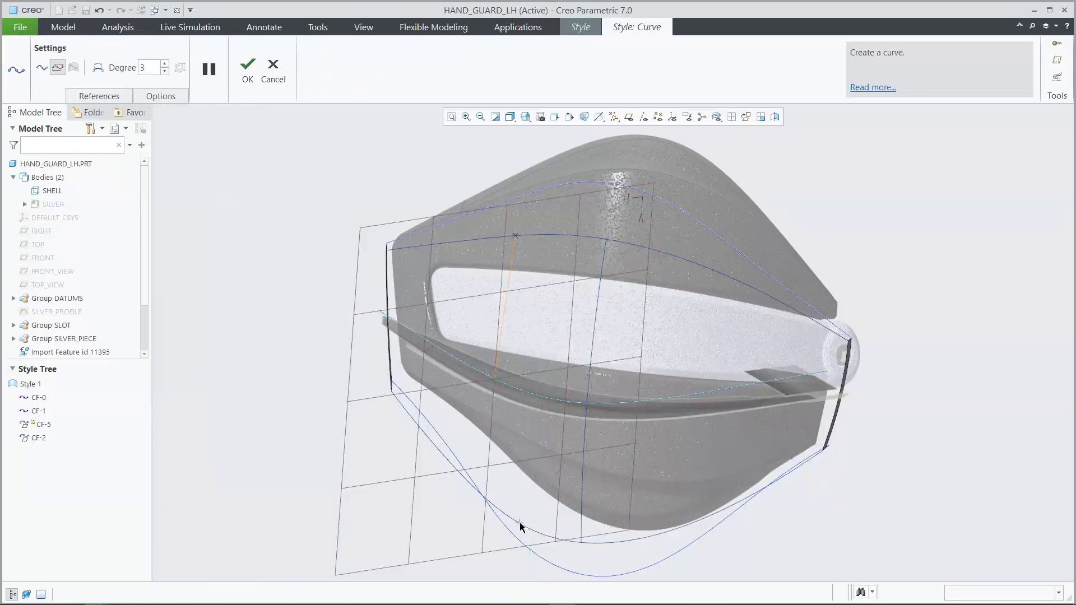
{"action": "left_click", "coordinate": [247, 69]}
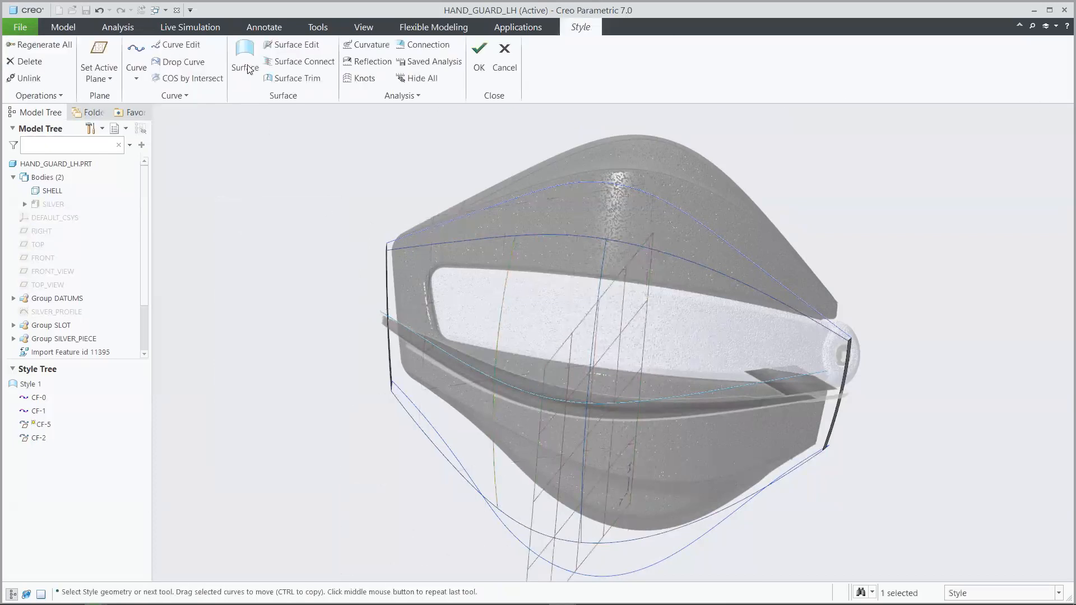
Step: Edit the left planar curve, shifting its plane along the reference curve closer to the shell's left end
{"action": "left_click", "coordinate": [179, 44]}
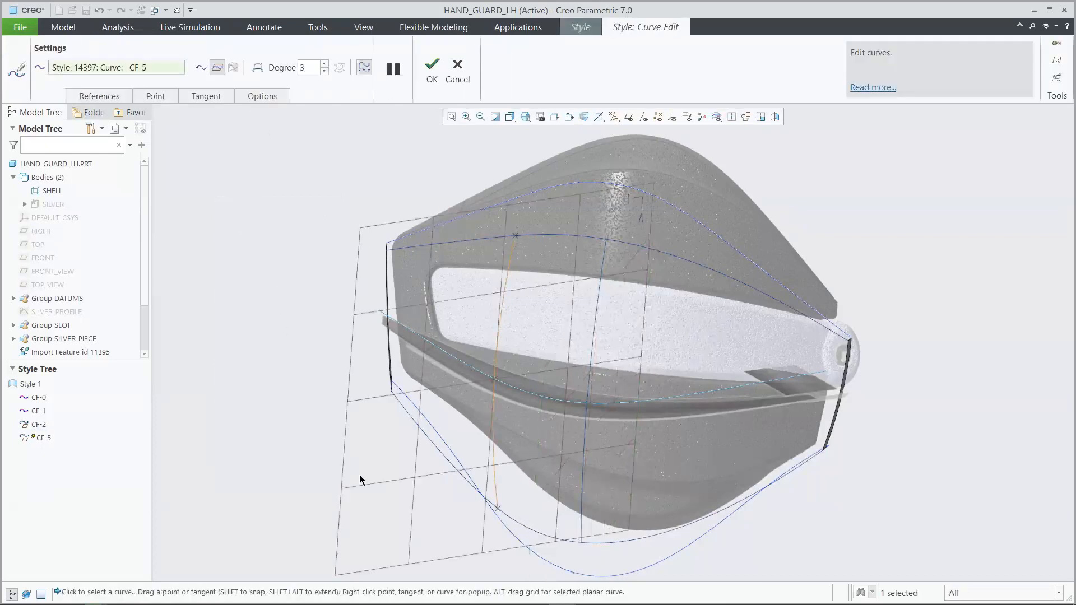
{"action": "left_click_drag", "start_coordinate": [410, 553], "coordinate": [370, 504], "text": "alt"}
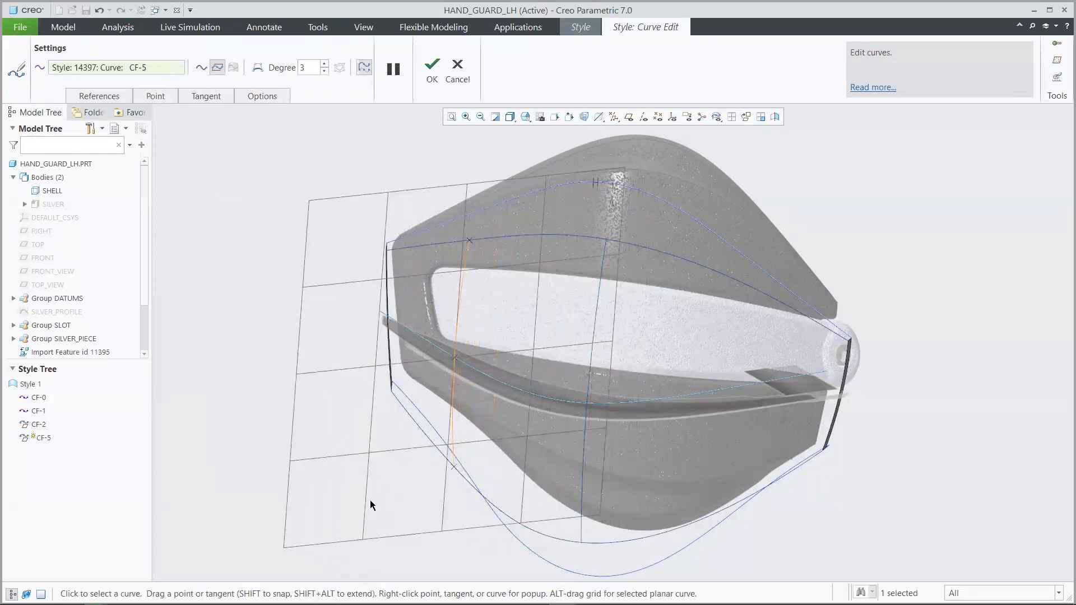
{"action": "left_click", "coordinate": [432, 68]}
{"action": "left_click", "coordinate": [353, 163]}
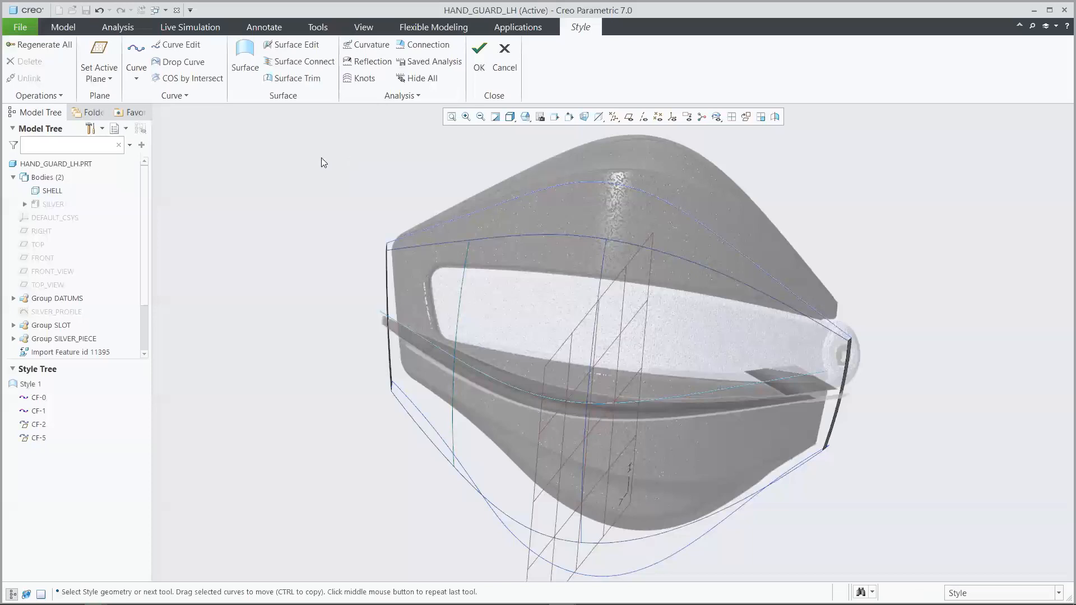
Step: Draw a planar curve on the right side, its plane referenced to the slot's centre curve, connecting the upper and lower curves
{"action": "left_click", "coordinate": [140, 52]}
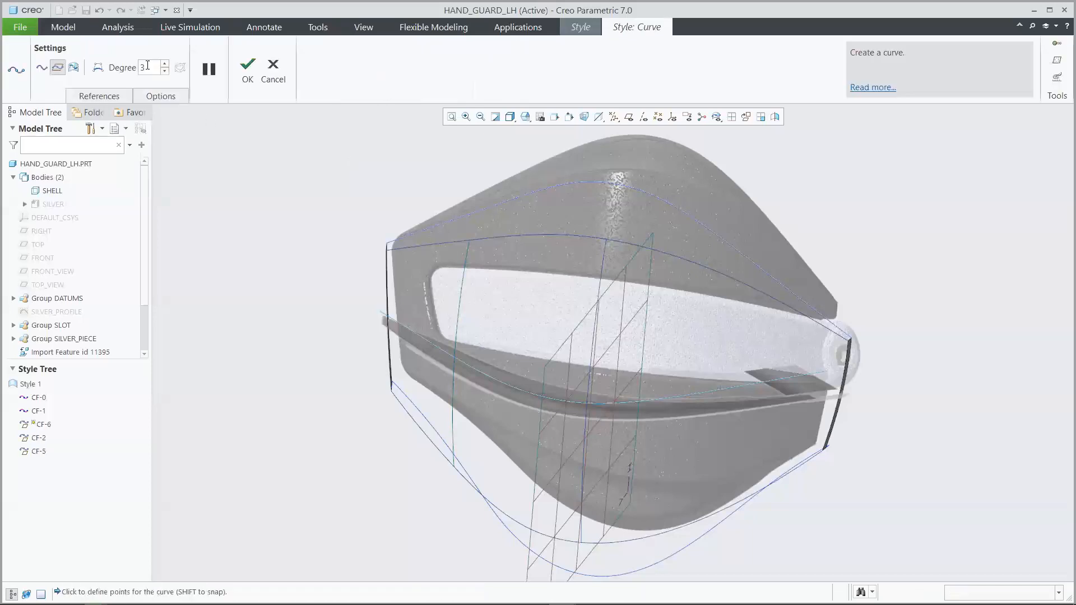
{"action": "right_click", "coordinate": [233, 175]}
{"action": "left_click", "coordinate": [274, 221]}
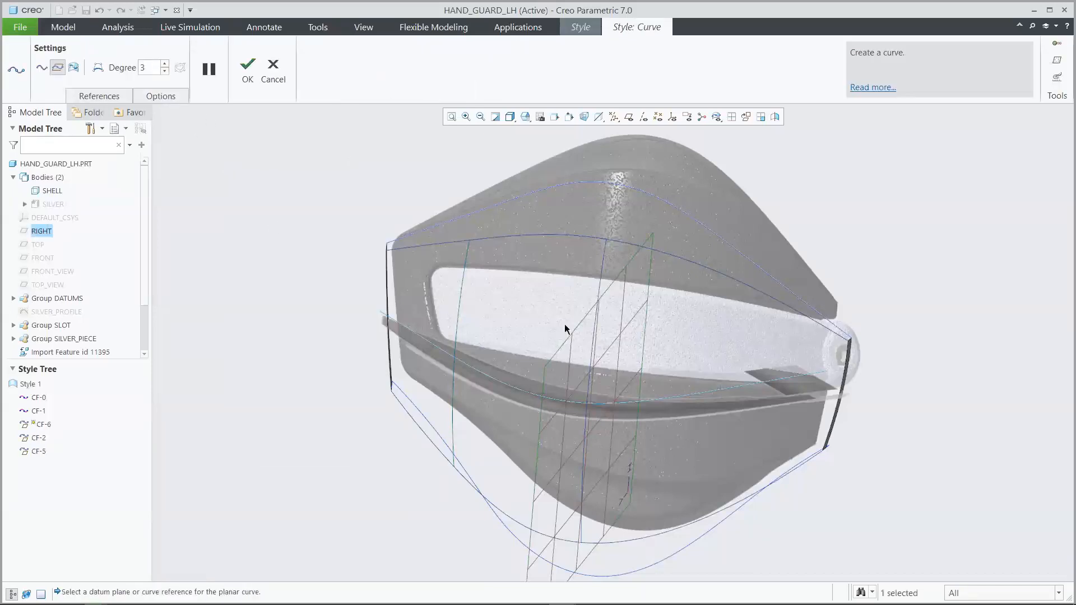
{"action": "middle_click", "coordinate": [747, 385]}
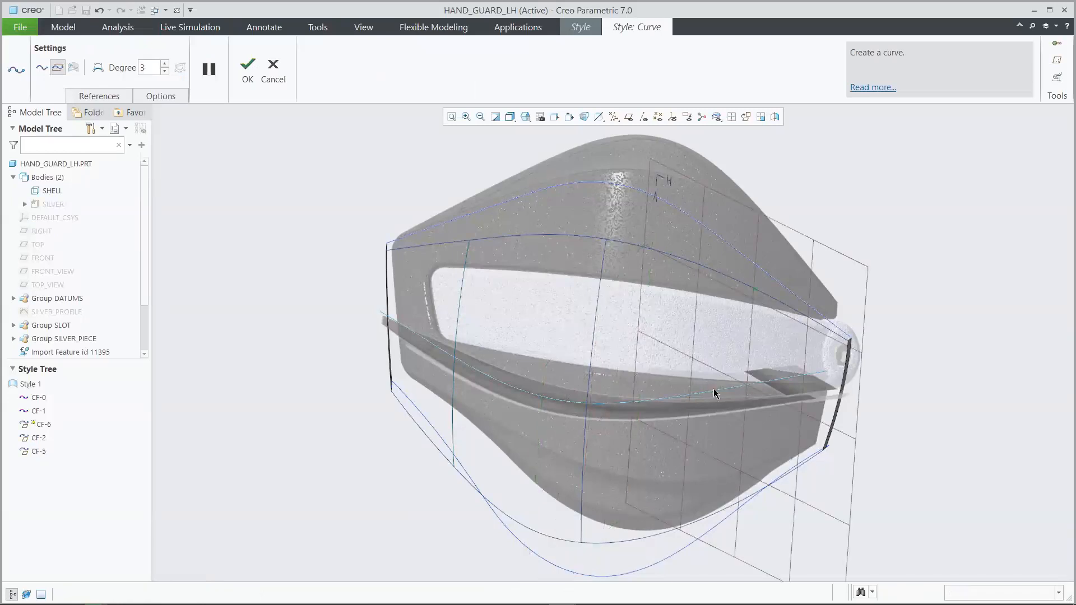
{"action": "left_click", "coordinate": [710, 517], "text": "shift"}
{"action": "left_click", "coordinate": [247, 70]}
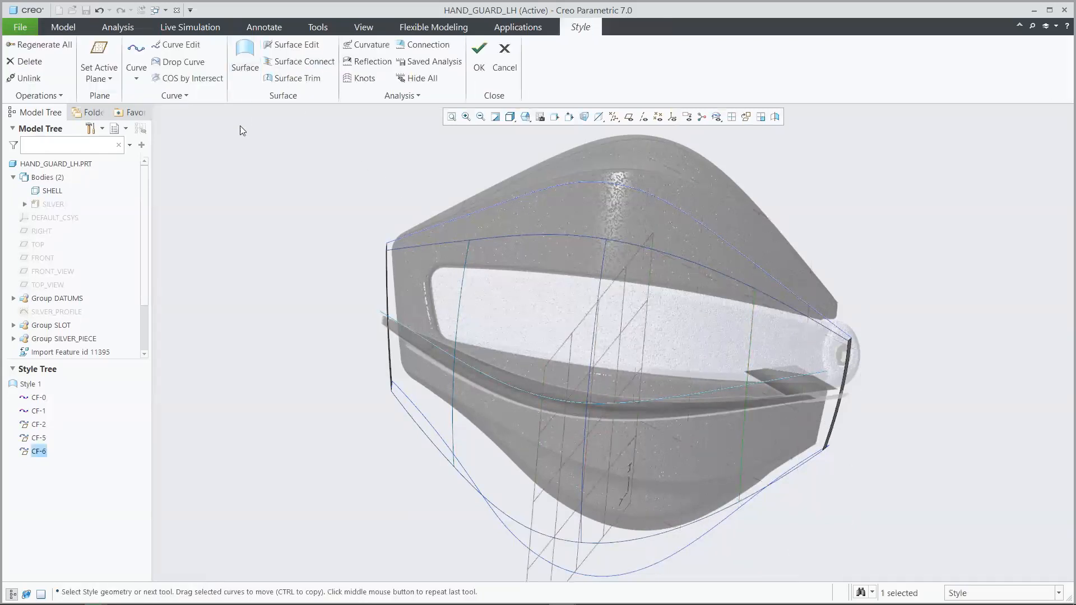
Step: Create a boundary surface from the upper curve, left end edge, lower curve and right end edge
{"action": "left_click", "coordinate": [243, 54]}
{"action": "left_click", "coordinate": [418, 245]}
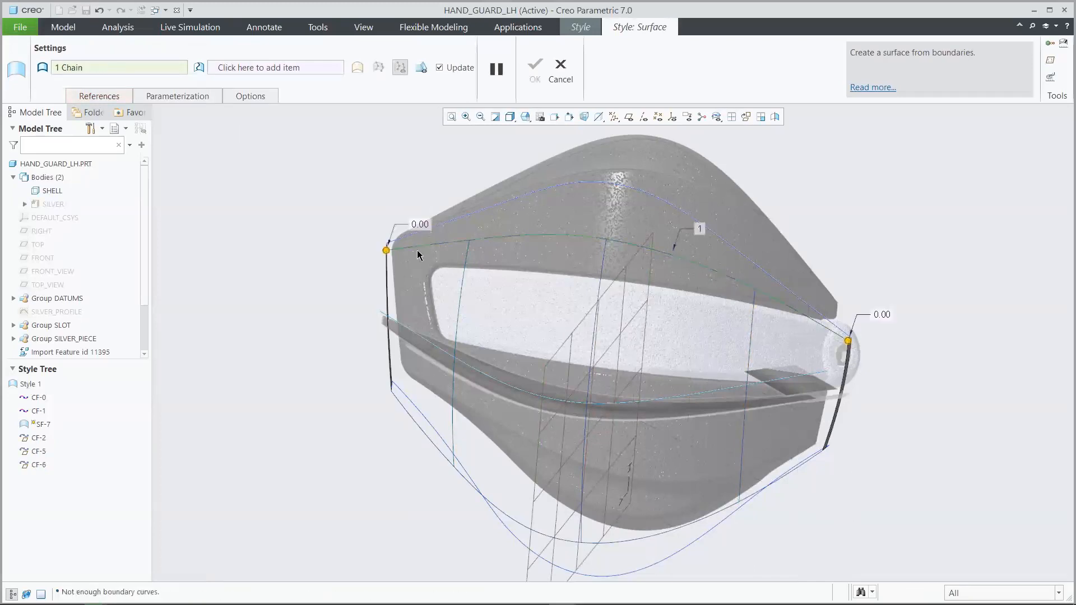
{"action": "left_click", "coordinate": [387, 286], "text": "ctrl"}
{"action": "left_click", "coordinate": [400, 406], "text": "ctrl"}
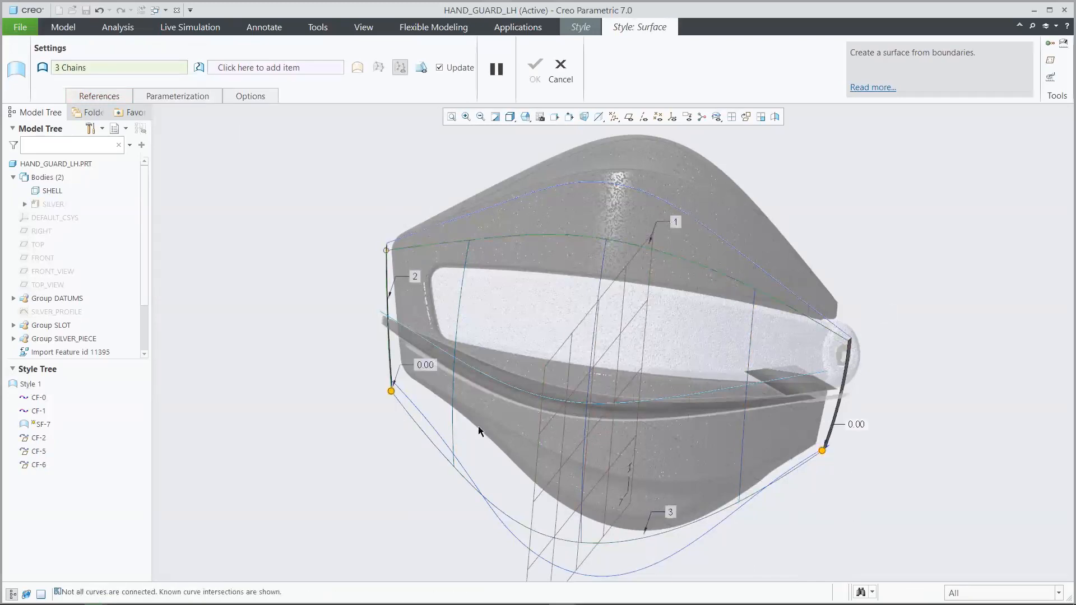
{"action": "left_click", "coordinate": [837, 413], "text": "ctrl"}
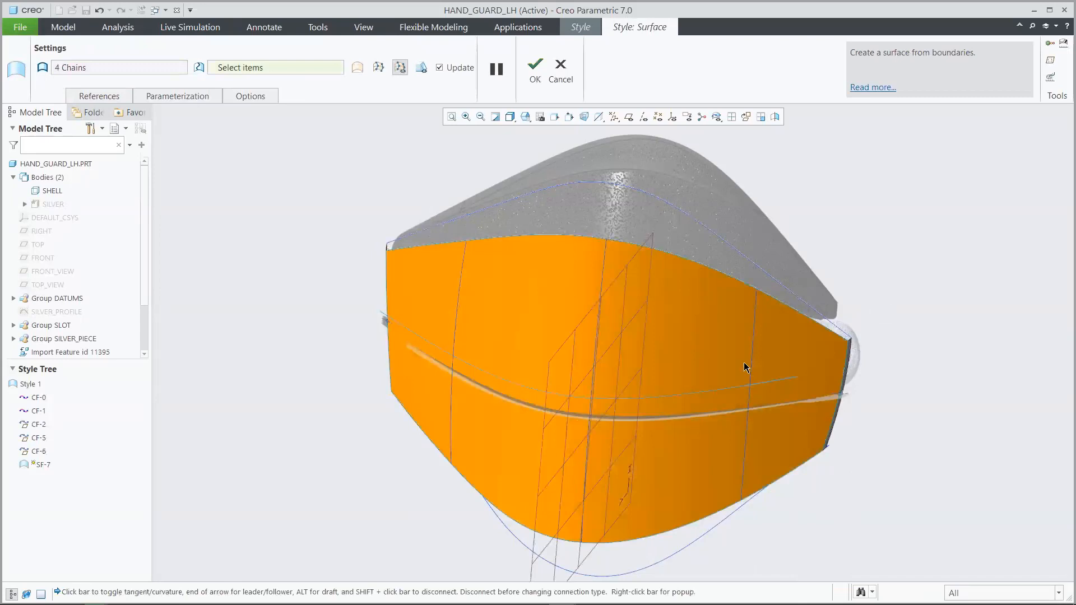
Step: Add the left, middle and right planar curves as the surface's internal curves and complete the surface
{"action": "left_click", "coordinate": [277, 70]}
{"action": "left_click", "coordinate": [455, 301]}
{"action": "left_click", "coordinate": [597, 328], "text": "ctrl"}
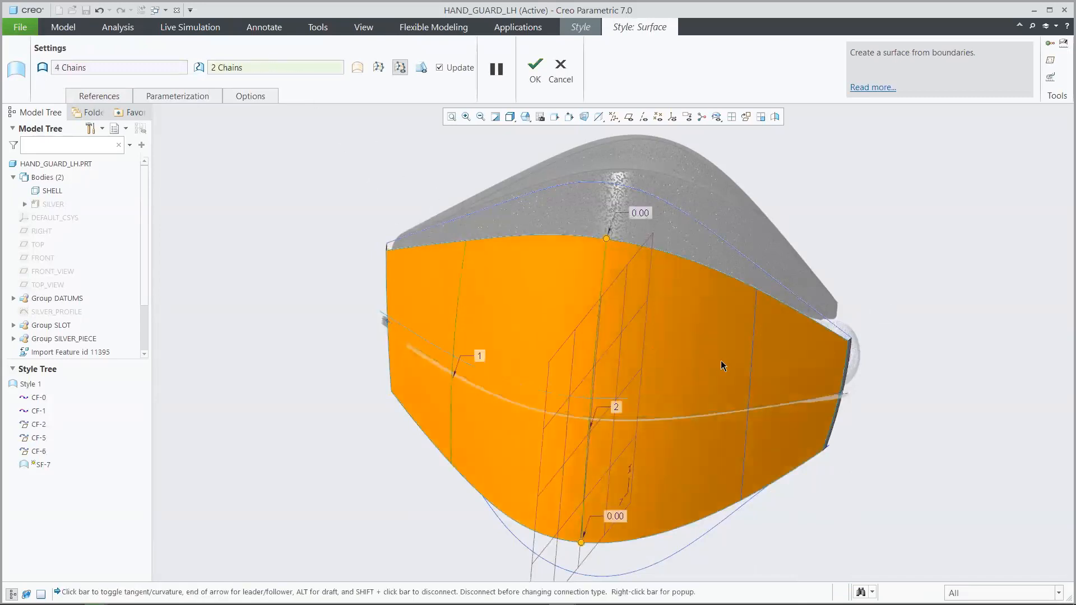
{"action": "left_click", "coordinate": [750, 369], "text": "ctrl"}
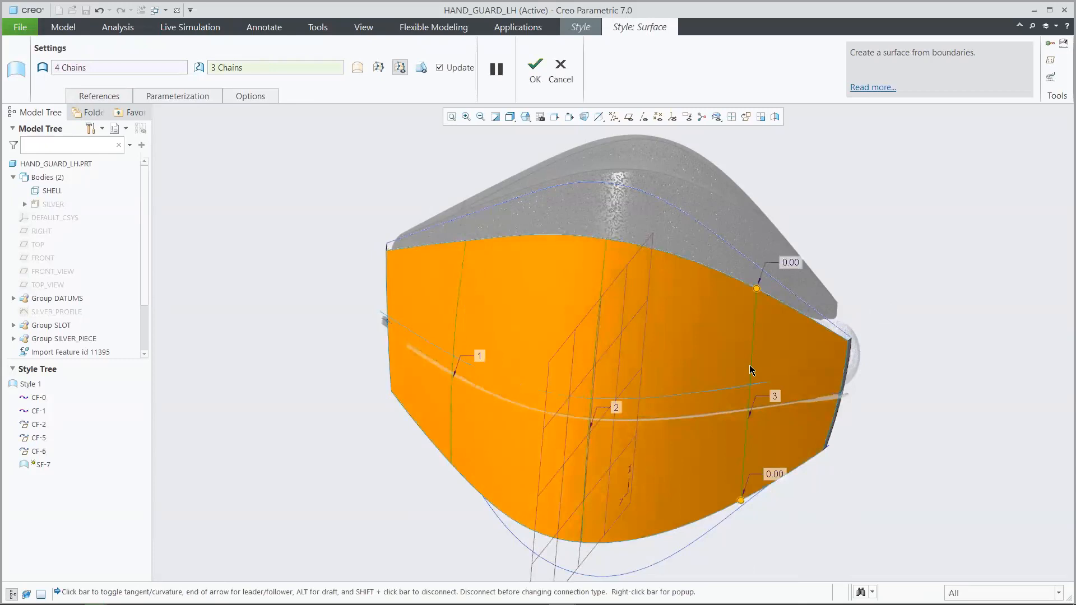
{"action": "left_click", "coordinate": [536, 70]}
{"action": "left_click", "coordinate": [380, 147]}
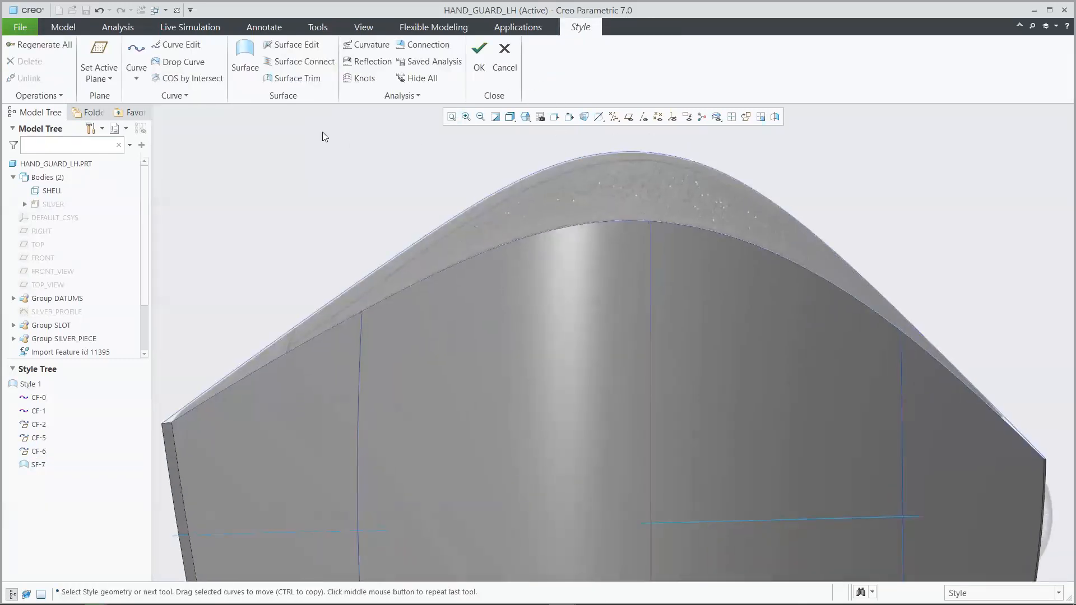
Step: Draw a short free curve near the left end, joining the surface's upper edge to the outer top curve
{"action": "left_click", "coordinate": [135, 51]}
{"action": "left_click", "coordinate": [43, 67]}
{"action": "left_click", "coordinate": [284, 354]}
{"action": "left_click", "coordinate": [289, 330]}
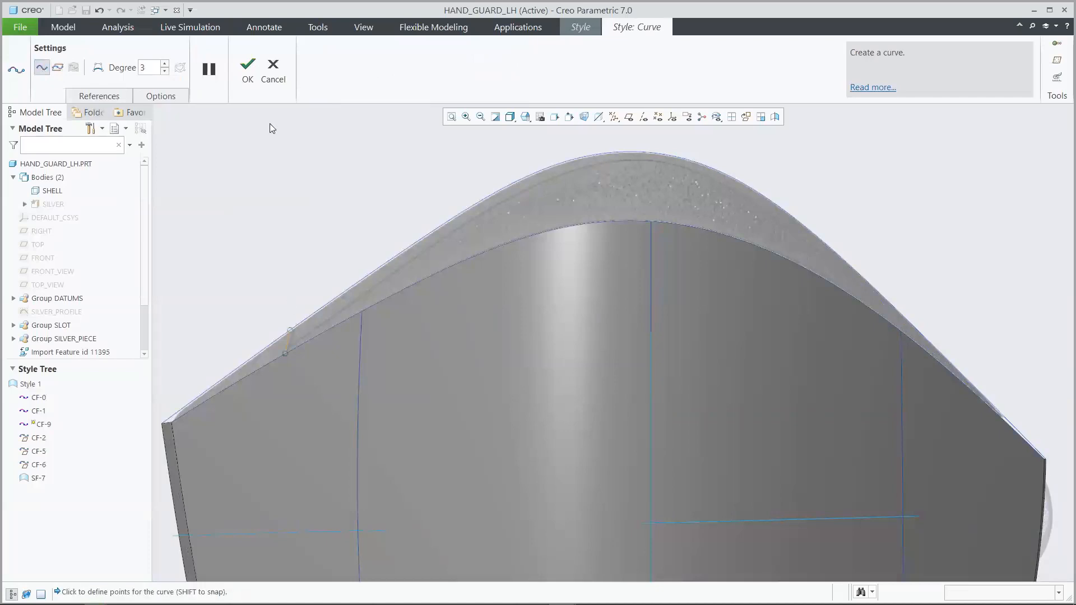
{"action": "left_click", "coordinate": [248, 66]}
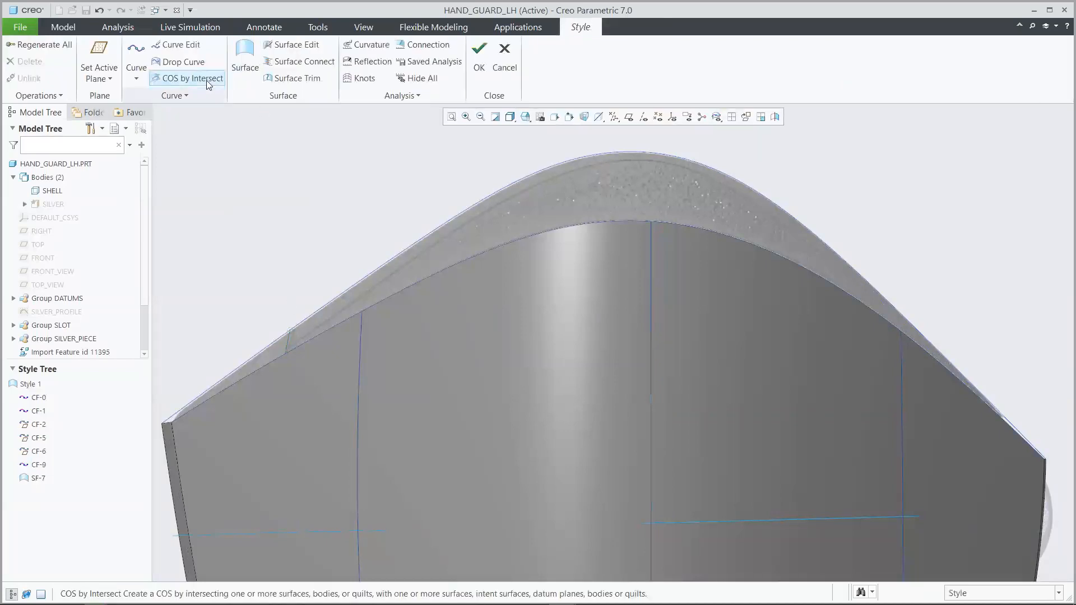
Step: Draw a matching short free curve near the right end between the surface's upper edge and the outer top curve
{"action": "left_click", "coordinate": [136, 56]}
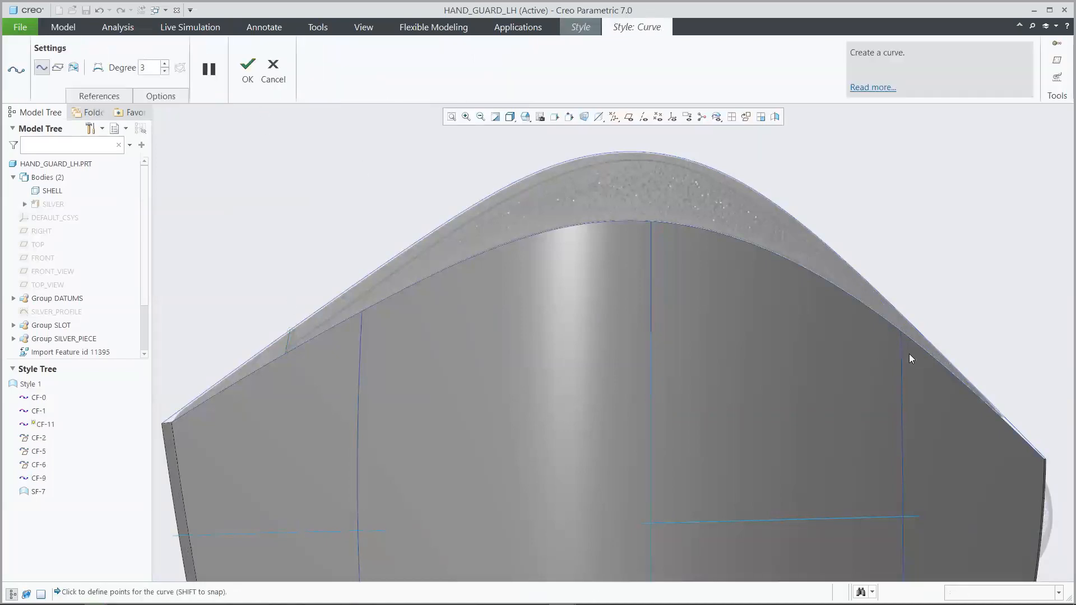
{"action": "left_click", "coordinate": [928, 353]}
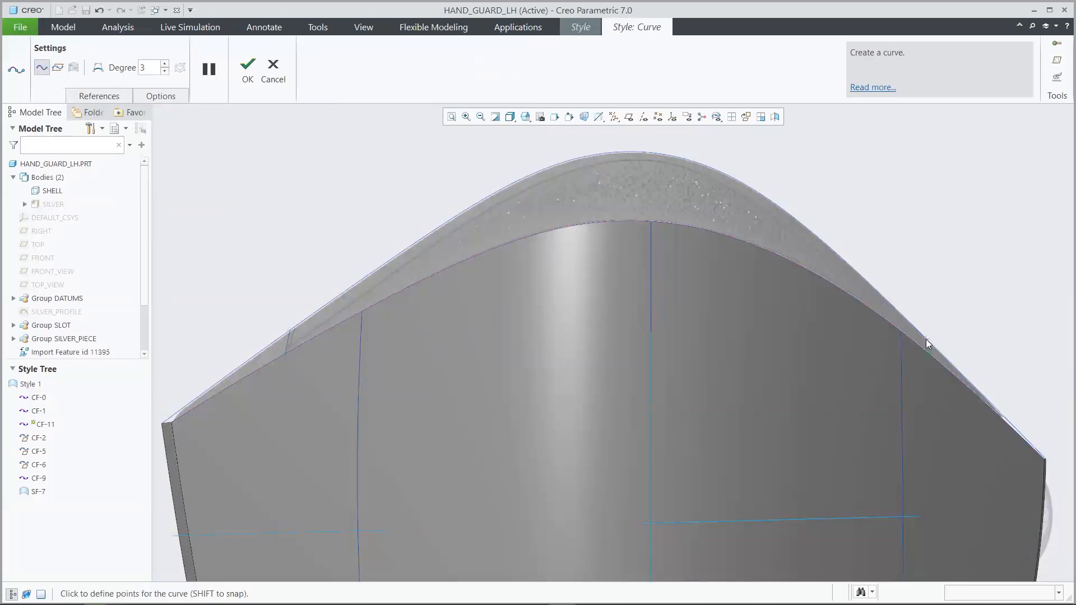
{"action": "left_click", "coordinate": [253, 67]}
{"action": "left_click", "coordinate": [263, 147]}
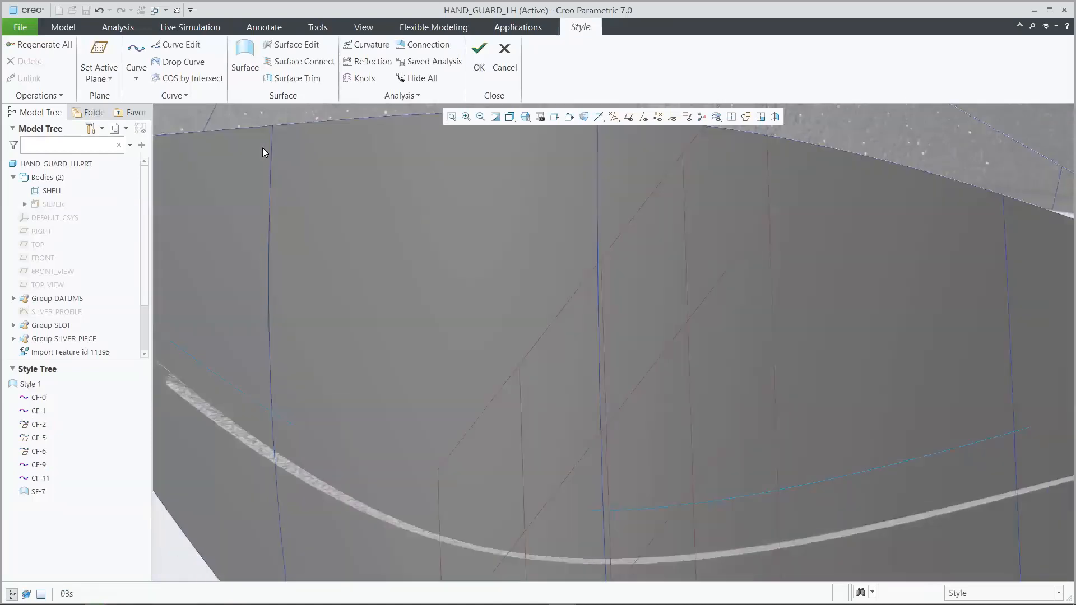
Step: Create a boundary surface at the left end from the outer top curve, end edge, main surface's upper edge and short free curve
{"action": "left_click", "coordinate": [244, 61]}
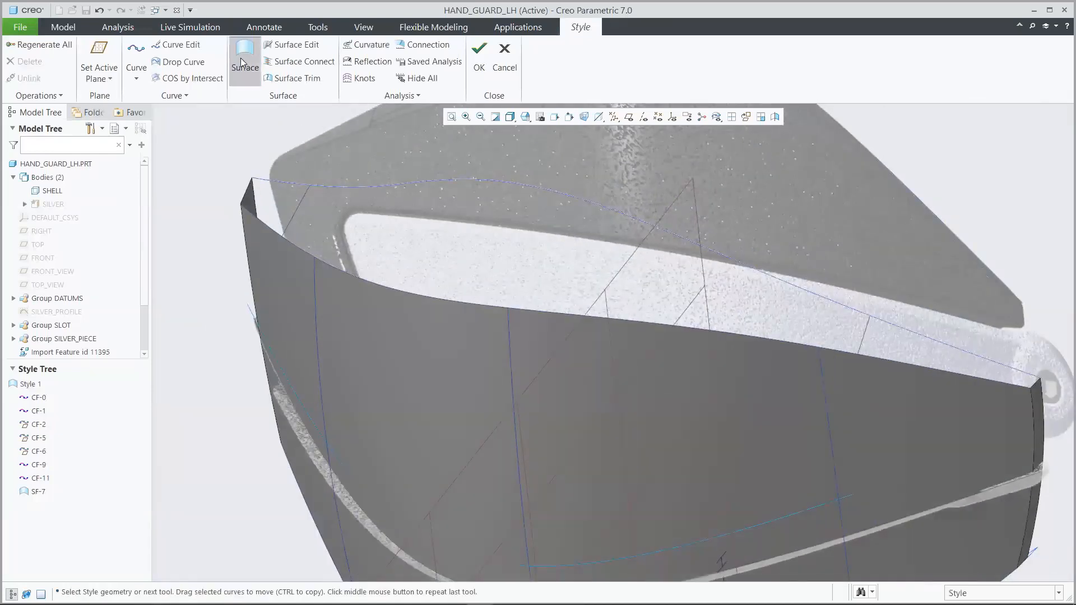
{"action": "left_click", "coordinate": [270, 179]}
{"action": "left_click", "coordinate": [250, 193], "text": "ctrl"}
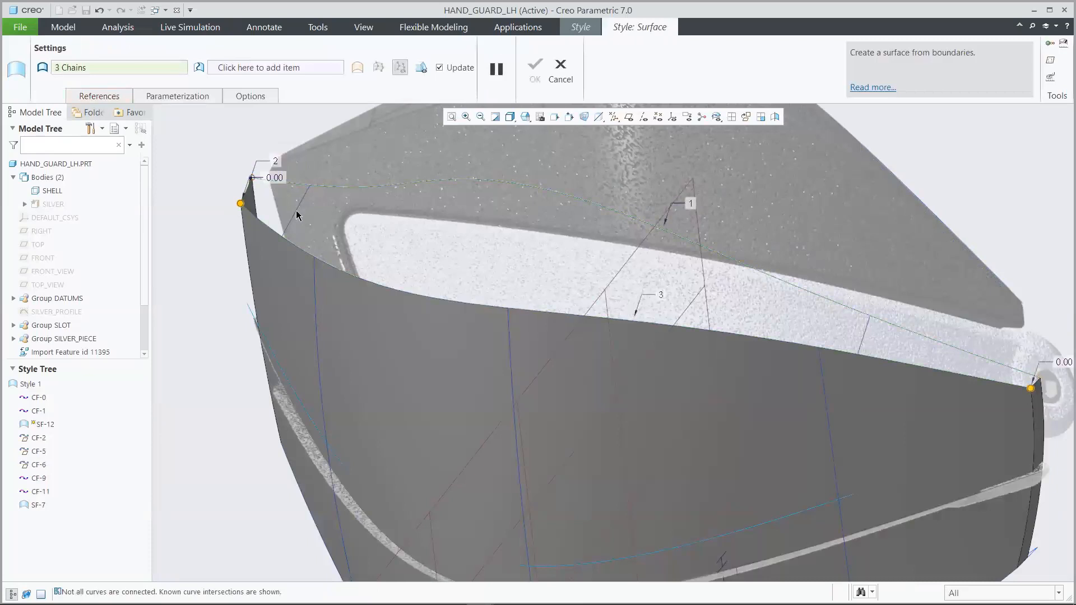
{"action": "left_click", "coordinate": [534, 73]}
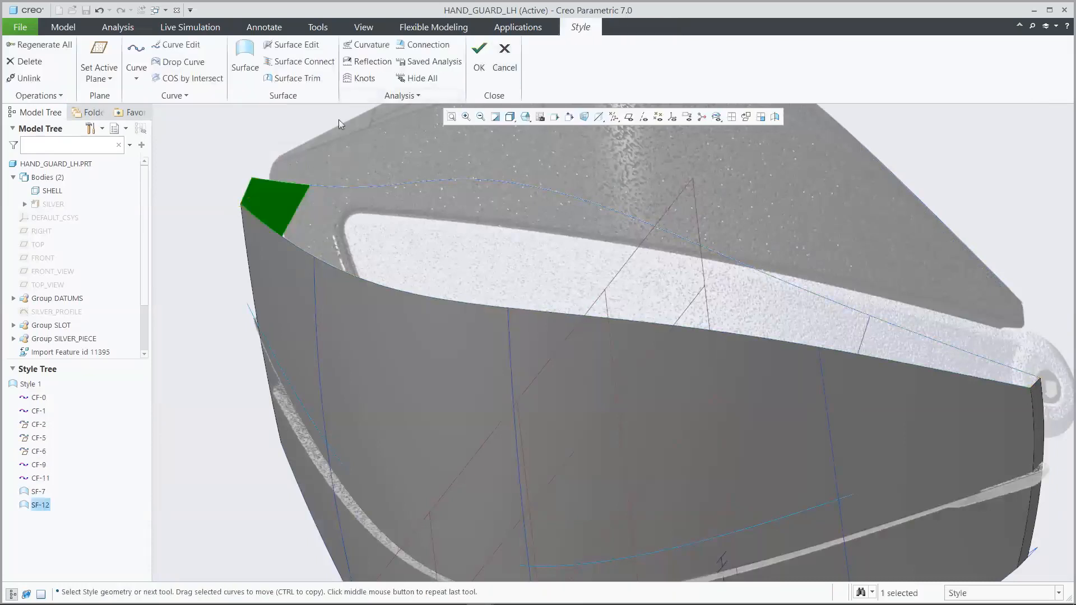
Step: Create a matching boundary surface at the right end between the main surface's upper edge and the outer top curve
{"action": "left_click", "coordinate": [247, 56]}
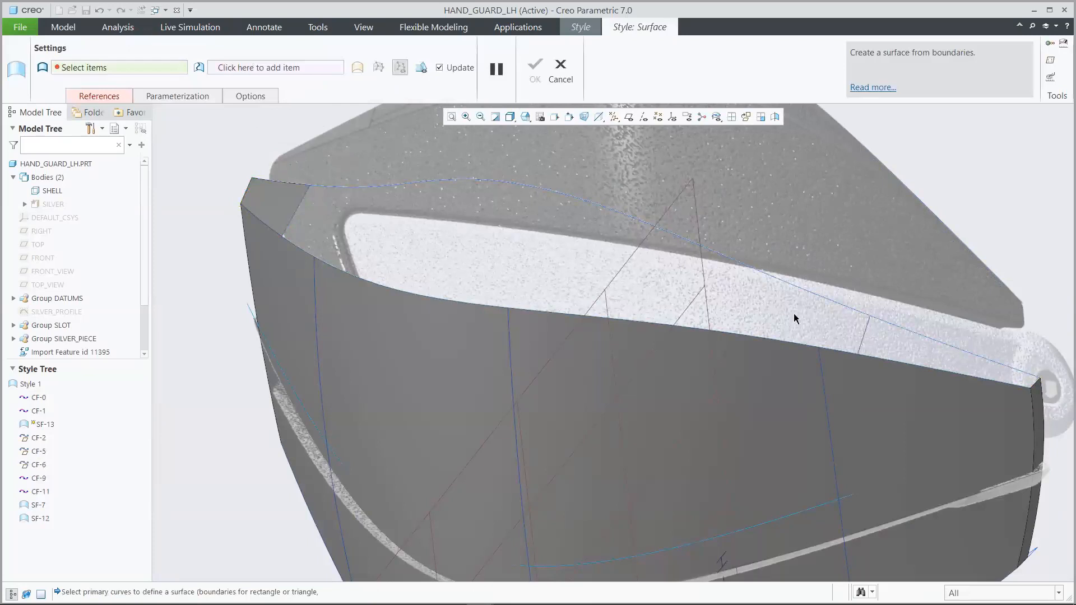
{"action": "left_click", "coordinate": [882, 362]}
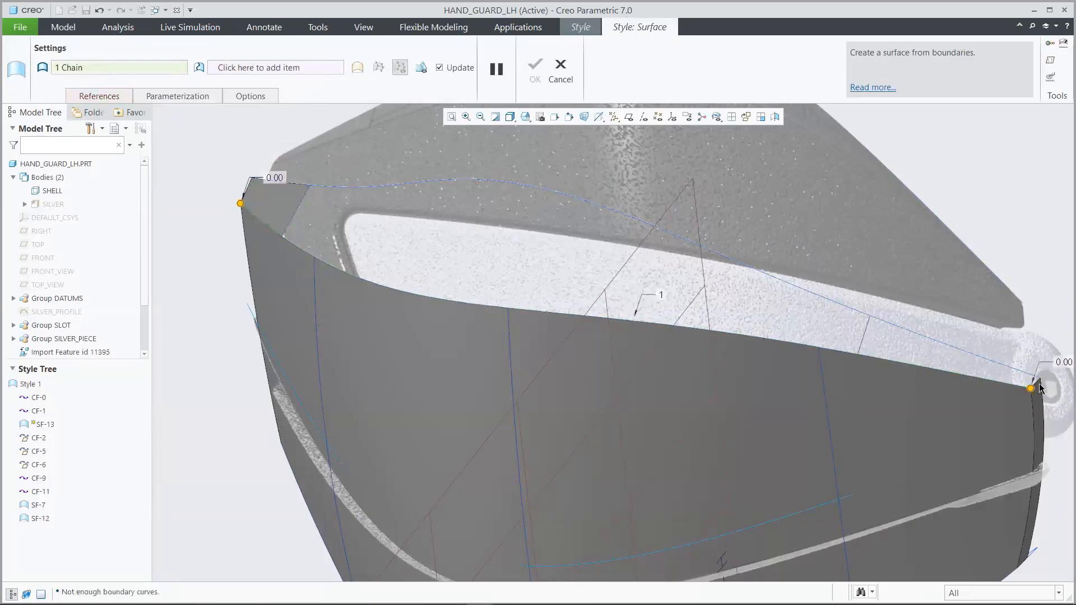
{"action": "left_click", "coordinate": [1037, 387], "text": "ctrl"}
{"action": "left_click", "coordinate": [1008, 372], "text": "ctrl"}
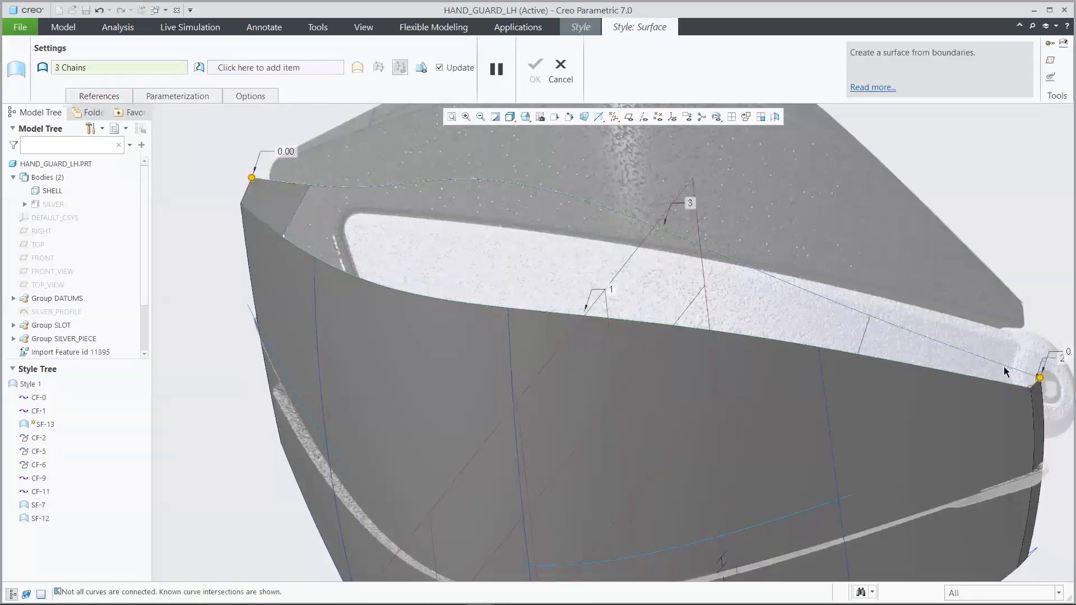
{"action": "left_click", "coordinate": [864, 338], "text": "ctrl"}
{"action": "left_click", "coordinate": [535, 72]}
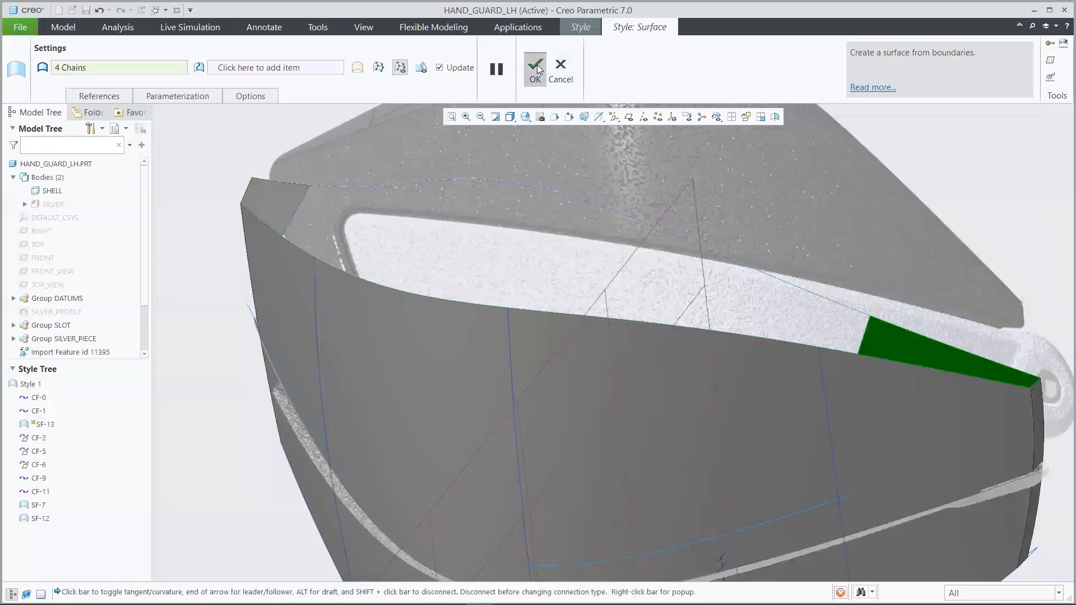
{"action": "left_click", "coordinate": [229, 127]}
Step: Draw a three-point free curve from the left short curve over the reference's crest to the right short curve
{"action": "left_click", "coordinate": [135, 52]}
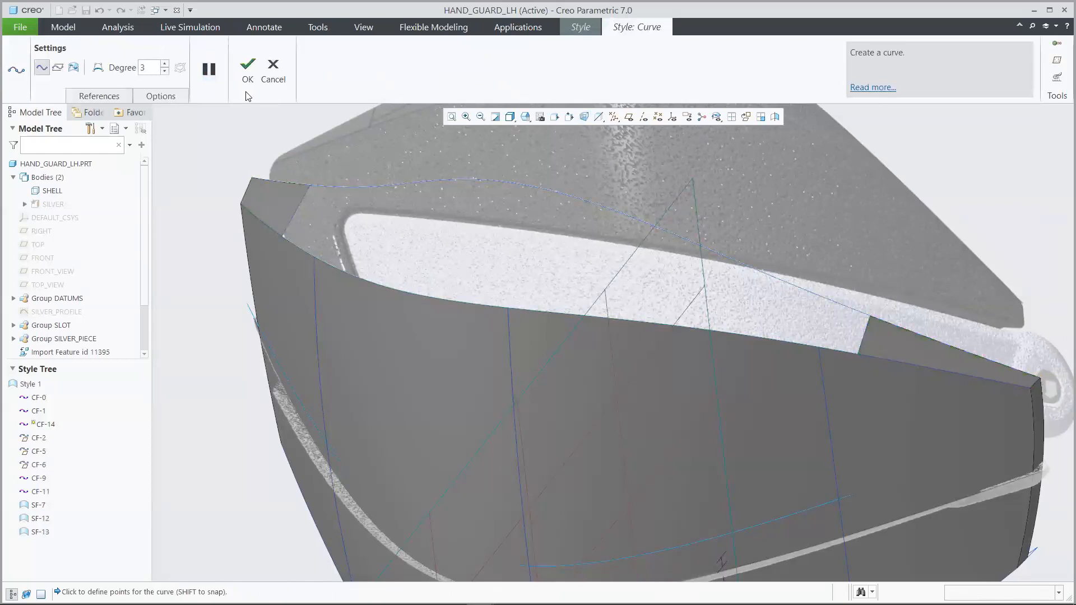
{"action": "key", "text": "0"}
{"action": "key", "text": "2"}
{"action": "key", "text": "c"}
{"action": "key", "text": "f"}
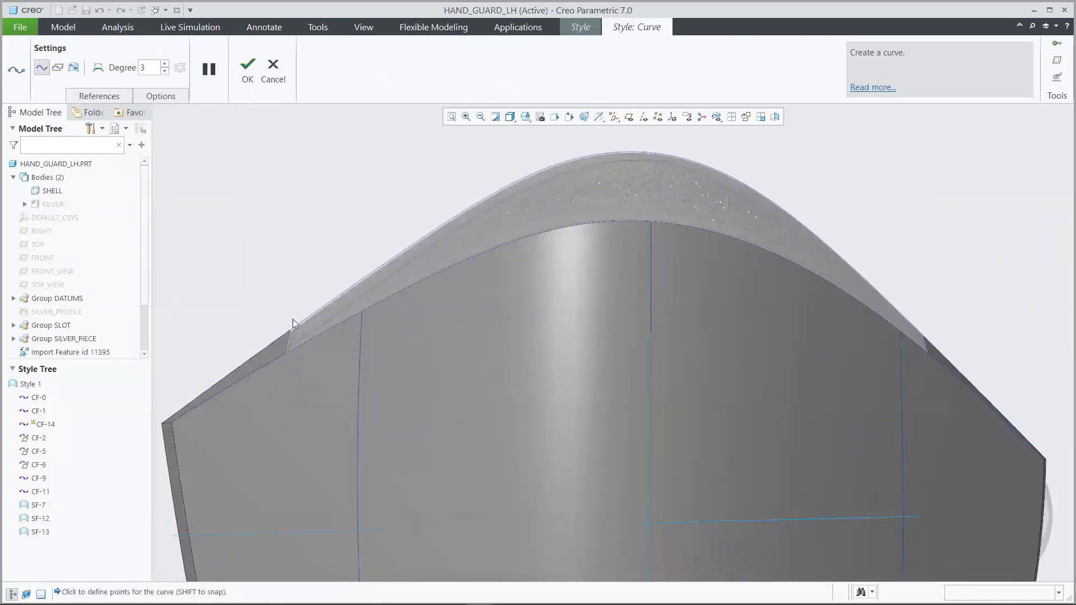
{"action": "left_click", "coordinate": [287, 344]}
{"action": "left_click", "coordinate": [634, 160]}
{"action": "left_click", "coordinate": [924, 344]}
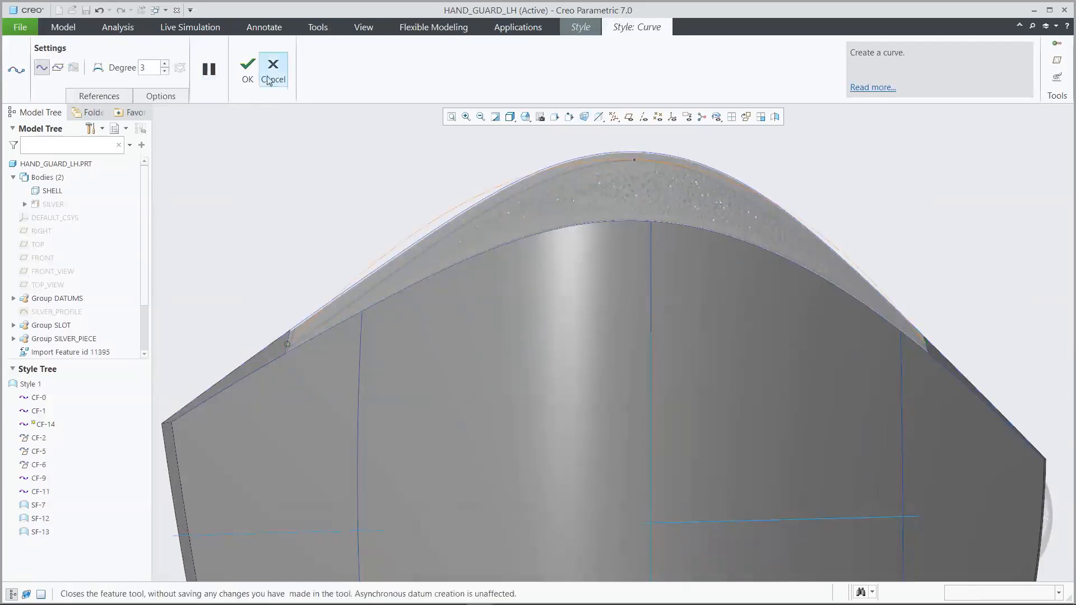
{"action": "left_click", "coordinate": [244, 70]}
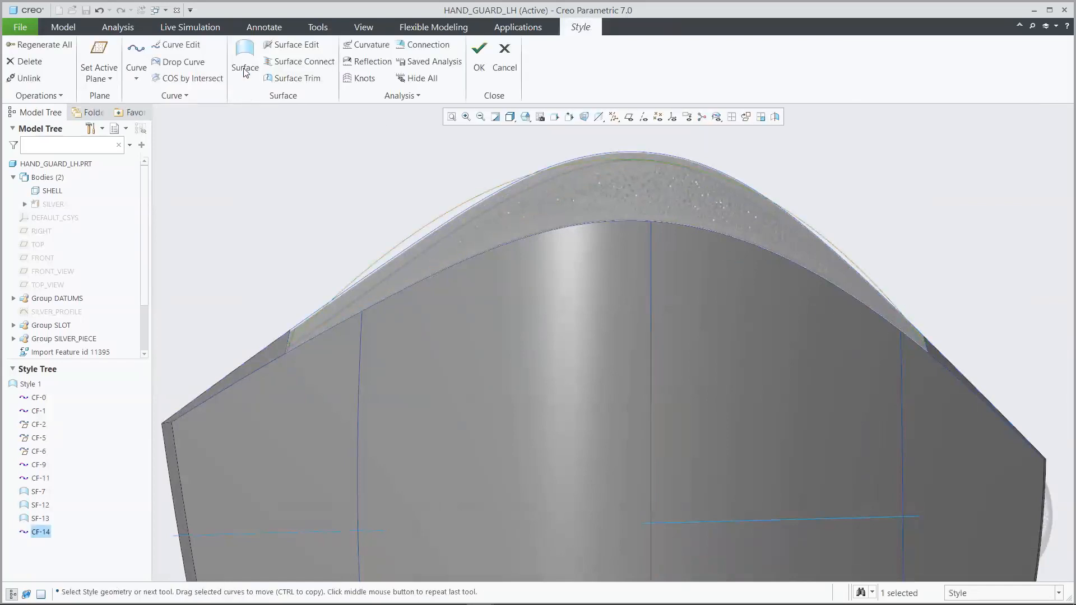
Step: Make both ends of the new free curve G1 - Surface Tangent to the adjoining end surfaces
{"action": "left_click", "coordinate": [184, 45]}
{"action": "left_click", "coordinate": [289, 344]}
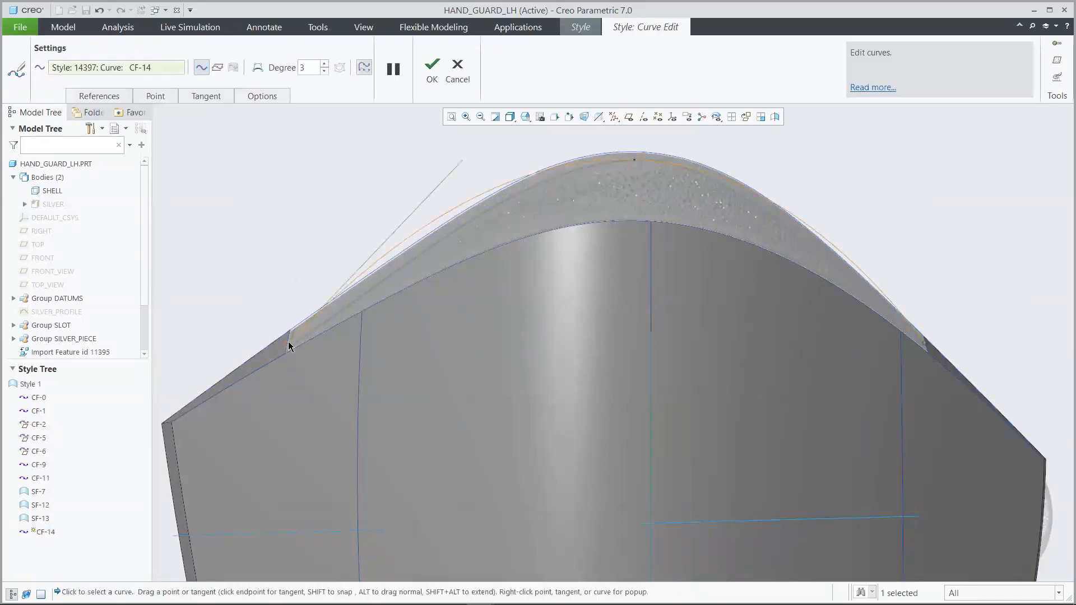
{"action": "right_click", "coordinate": [403, 223]}
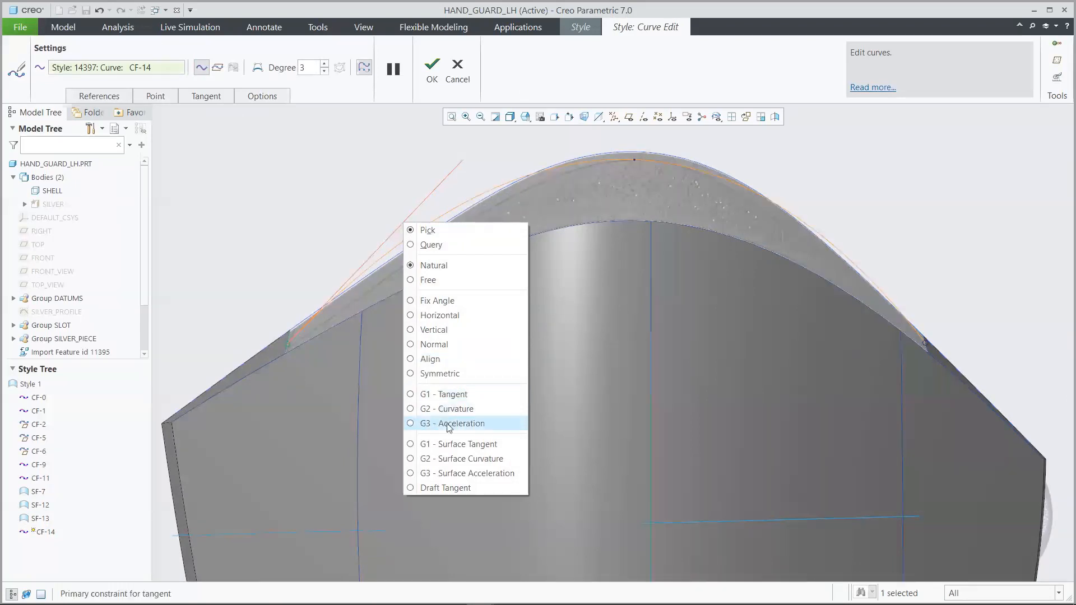
{"action": "left_click", "coordinate": [454, 444]}
{"action": "left_click", "coordinate": [925, 343]}
{"action": "right_click", "coordinate": [817, 213]}
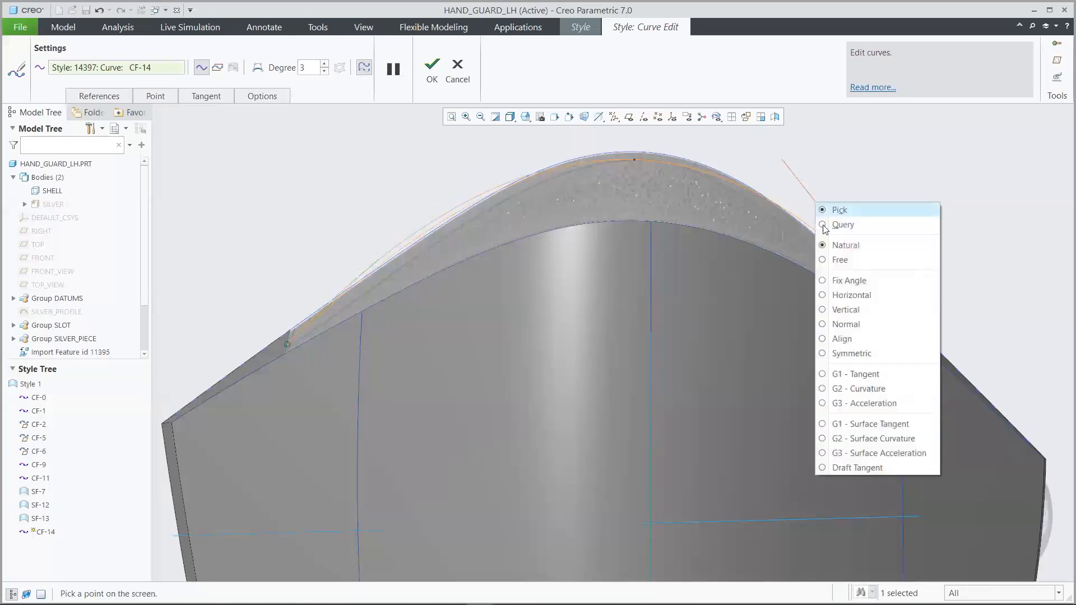
{"action": "left_click", "coordinate": [862, 424]}
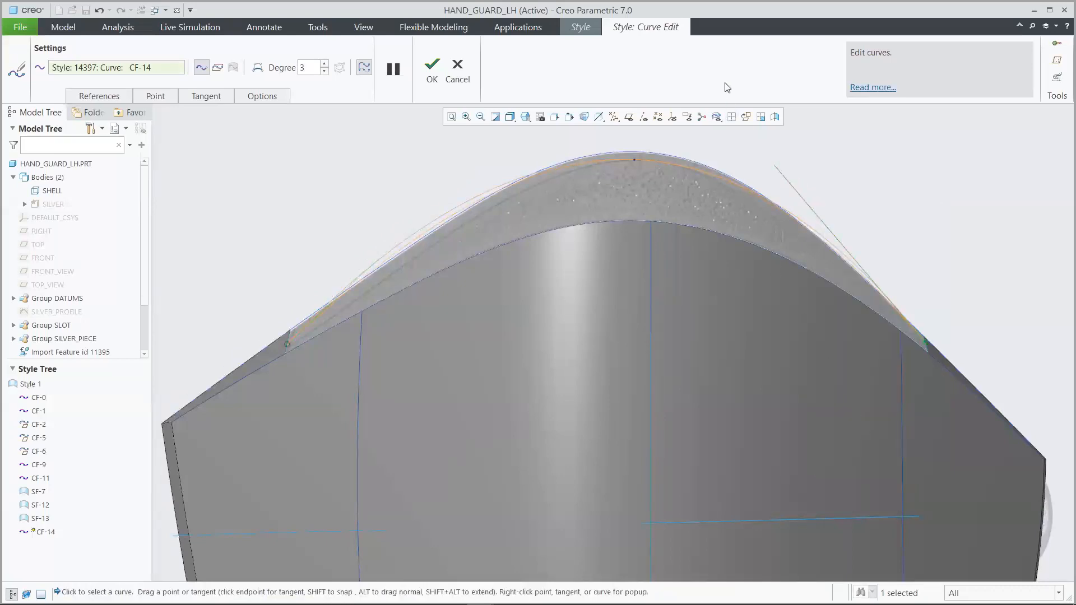
Step: Show four views and move the curve's middle point outward onto the reference shell in the top view
{"action": "key", "text": "ctrl+d"}
{"action": "left_click", "coordinate": [732, 118]}
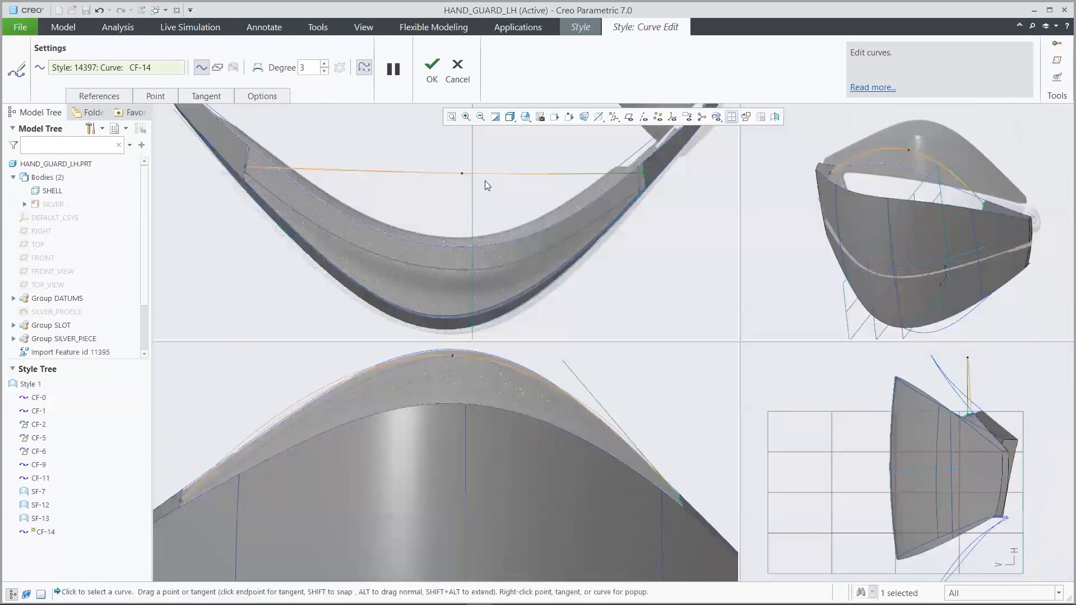
{"action": "left_click_drag", "start_coordinate": [462, 174], "coordinate": [457, 268]}
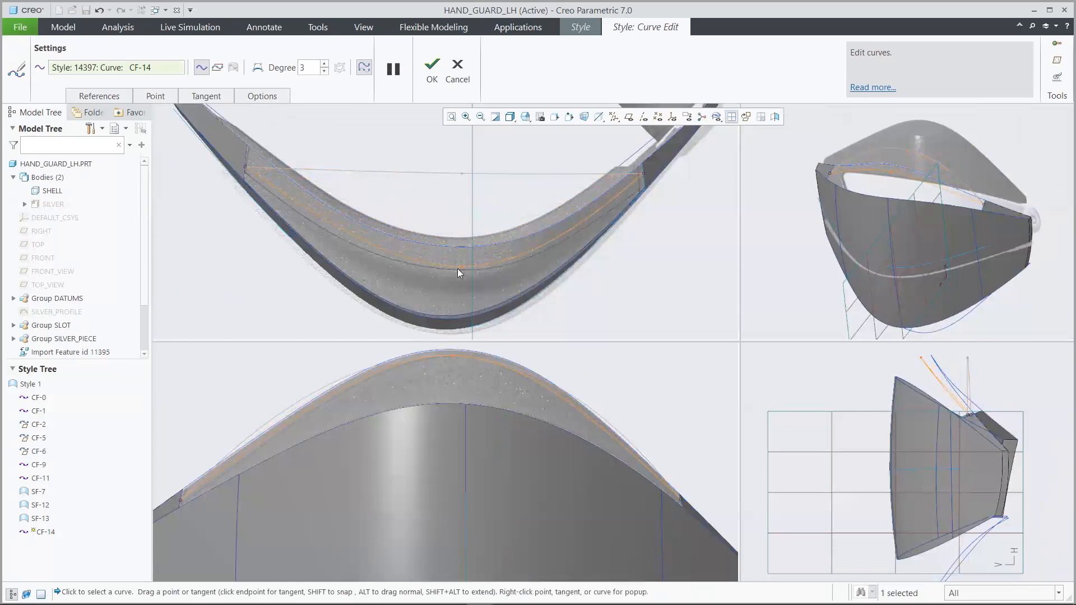
Step: Add a point on each side of the curve's middle, adjust them to follow the reference shell, and complete the edit
{"action": "right_click", "coordinate": [336, 226]}
{"action": "left_click", "coordinate": [355, 269]}
{"action": "right_click", "coordinate": [556, 232]}
{"action": "left_click", "coordinate": [579, 275]}
{"action": "left_click_drag", "start_coordinate": [556, 237], "coordinate": [557, 245]}
{"action": "scroll", "coordinate": [288, 426], "scroll_direction": "down", "scroll_amount": 4}
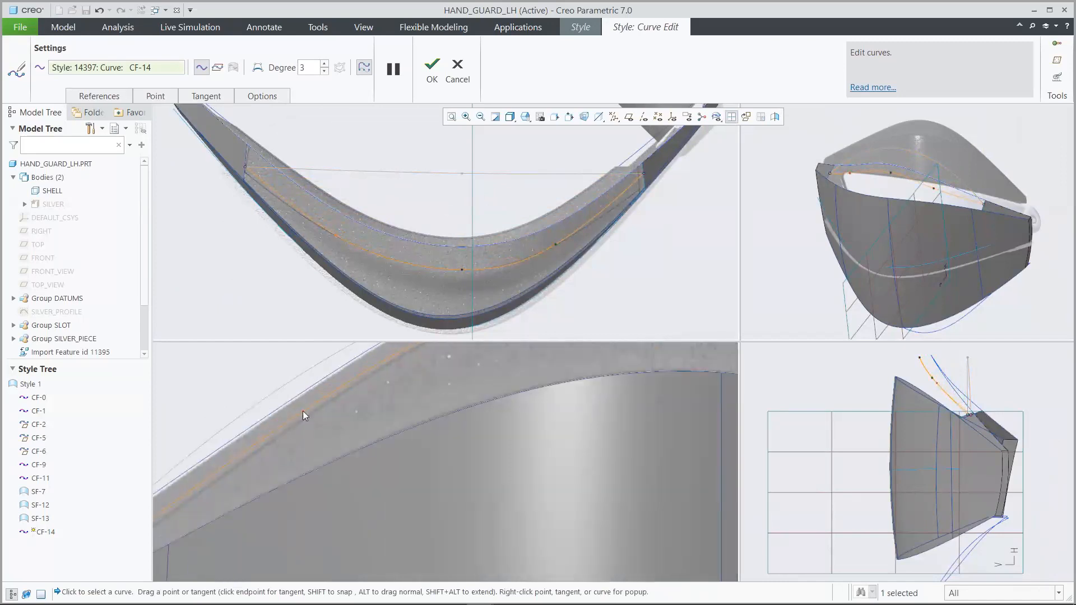
{"action": "middle_click_drag", "start_coordinate": [303, 419], "coordinate": [579, 421]}
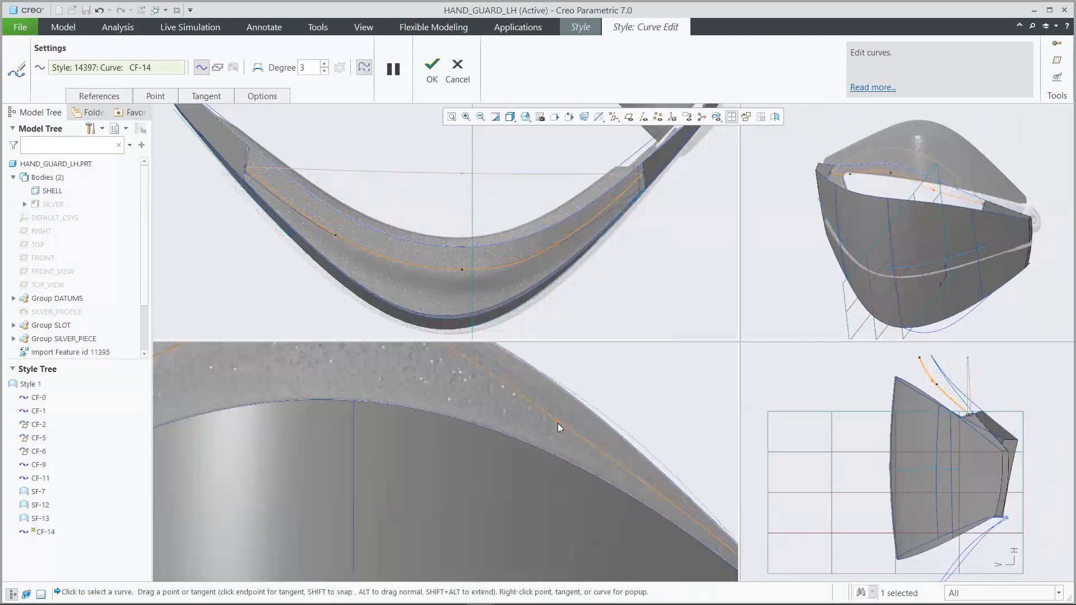
{"action": "scroll", "coordinate": [563, 428], "scroll_direction": "up", "scroll_amount": 4}
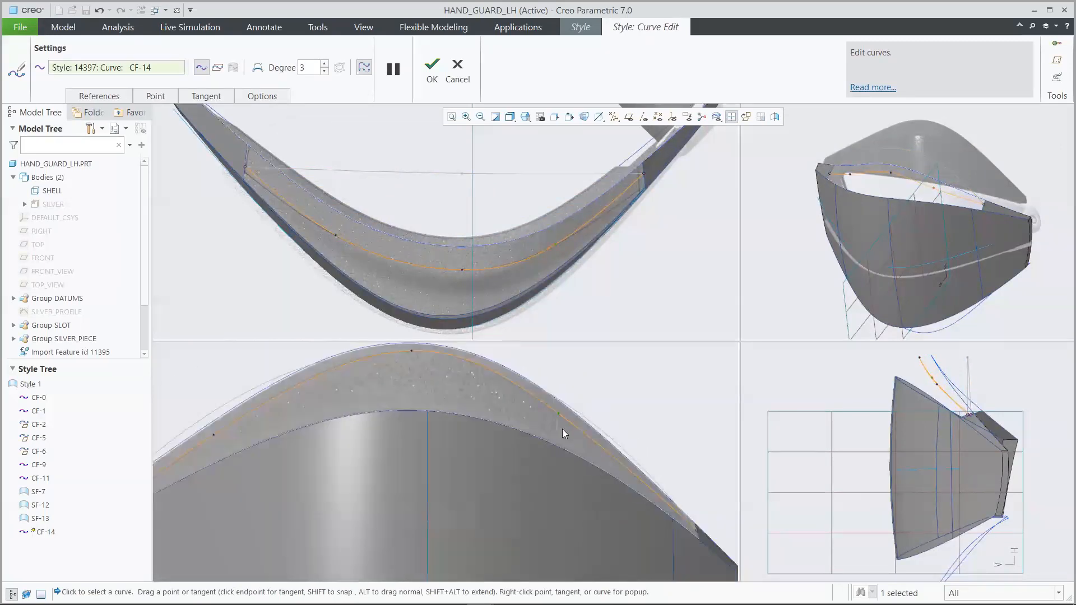
{"action": "left_click", "coordinate": [732, 117]}
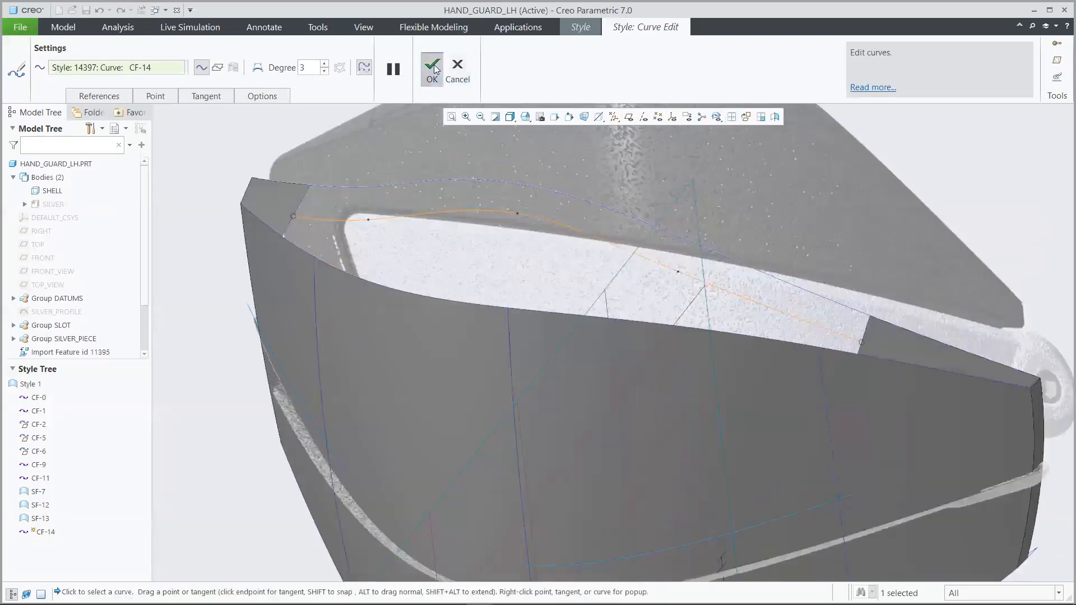
{"action": "left_click", "coordinate": [435, 69]}
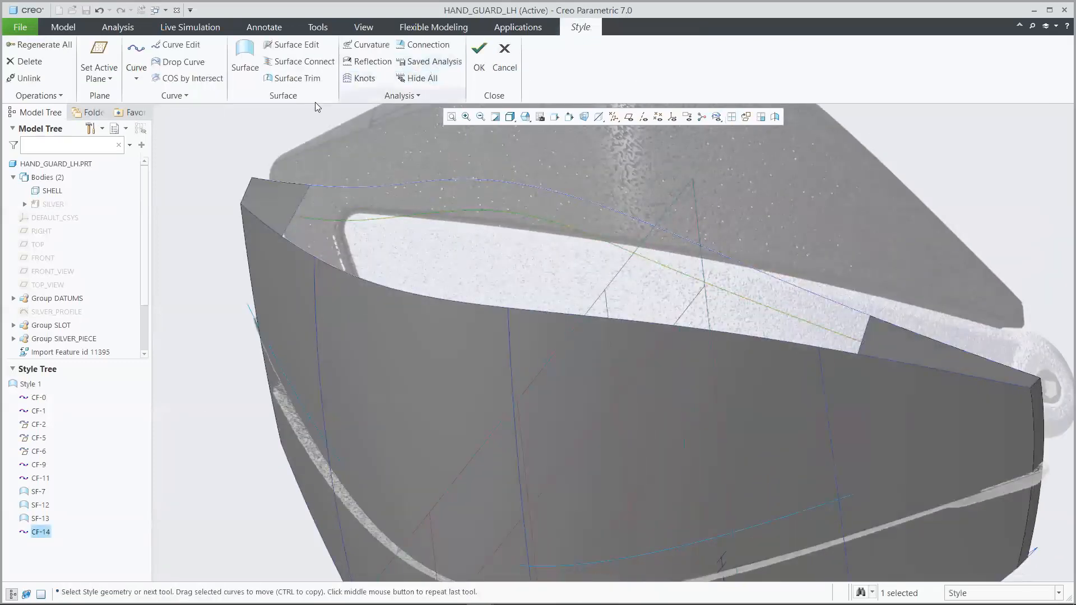
Step: Create a boundary surface from the outer top curve, left short curve, new free curve and right short curve
{"action": "left_click", "coordinate": [245, 66]}
{"action": "left_click", "coordinate": [330, 188]}
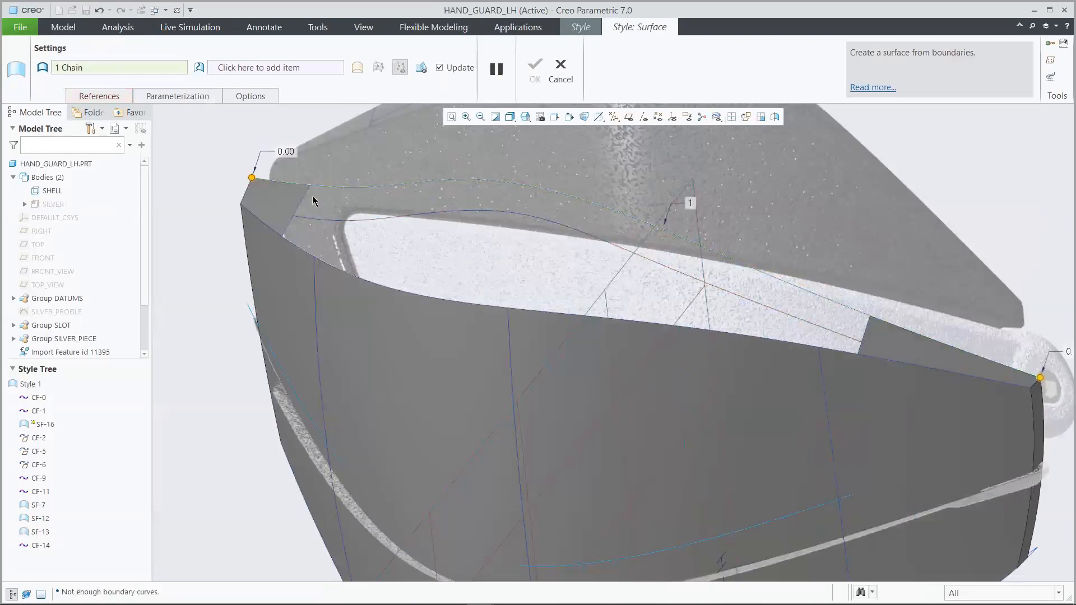
{"action": "left_click", "coordinate": [301, 199], "text": "ctrl"}
{"action": "left_click", "coordinate": [361, 219], "text": "ctrl"}
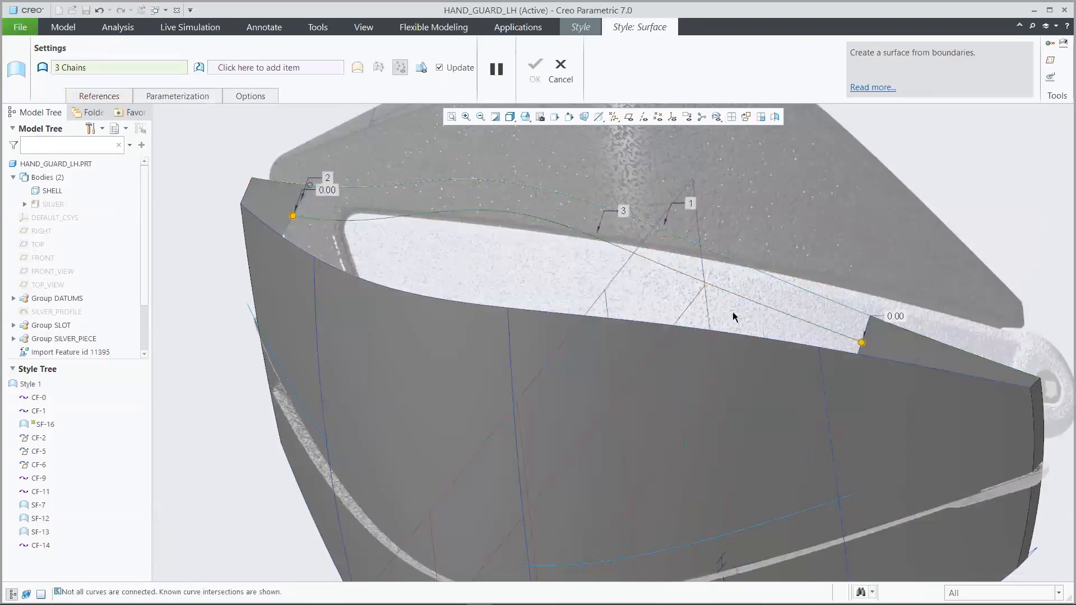
{"action": "left_click", "coordinate": [870, 331], "text": "ctrl"}
Step: Set the band surface's connections to the left and right end surfaces to Tangent (G1) and complete the surface
{"action": "right_click", "coordinate": [857, 334]}
{"action": "left_click", "coordinate": [810, 302]}
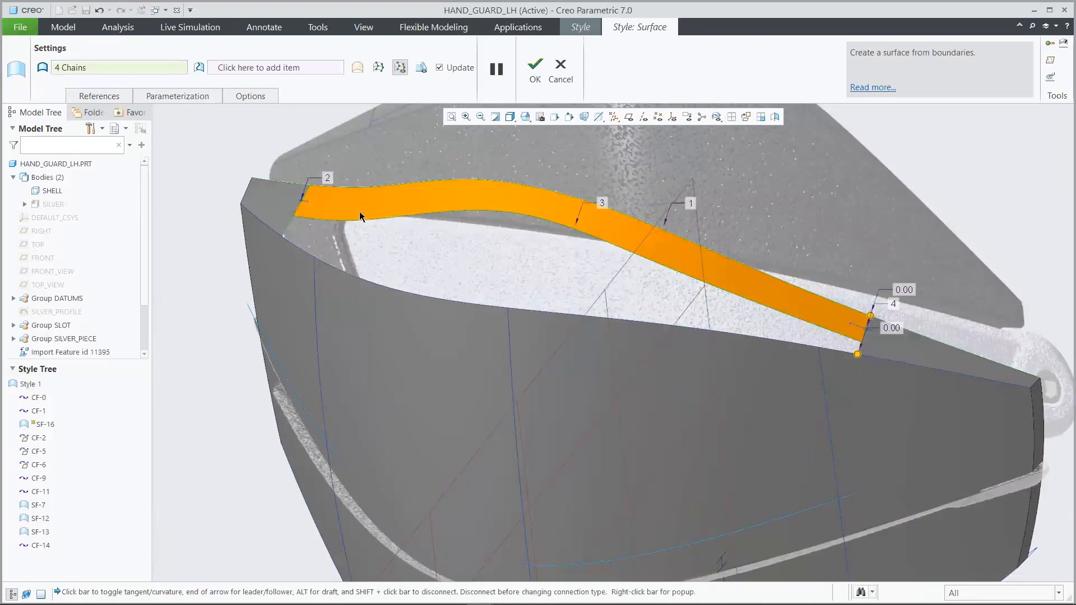
{"action": "right_click", "coordinate": [307, 203]}
{"action": "left_click", "coordinate": [336, 259]}
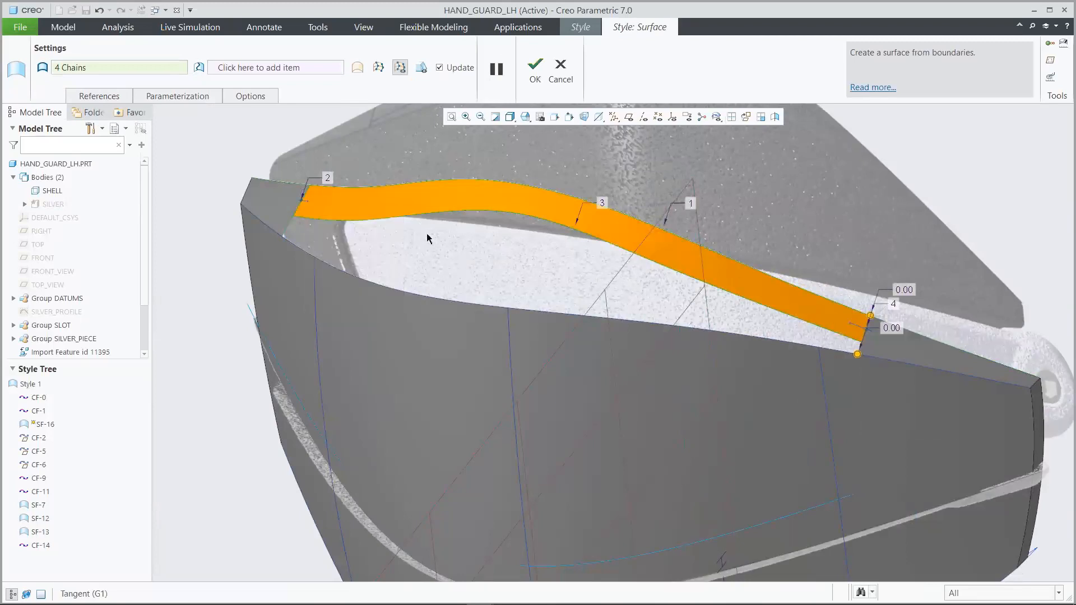
{"action": "left_click", "coordinate": [536, 70]}
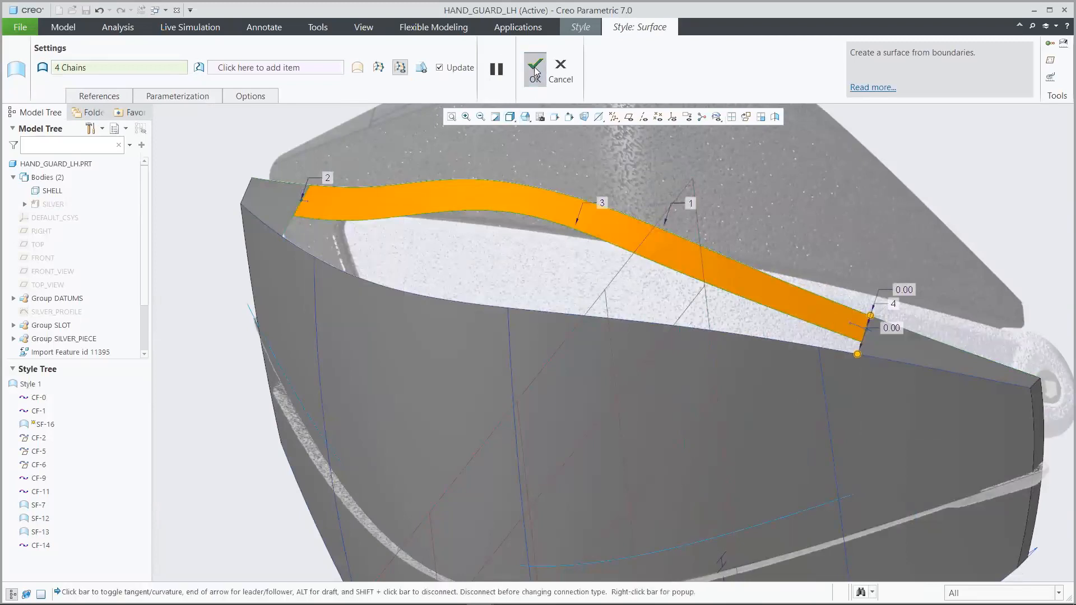
{"action": "left_click", "coordinate": [280, 120]}
Step: Draw a planar curve across the middle of the opening, from the main surface's upper edge to the band's lower edge
{"action": "left_click", "coordinate": [136, 53]}
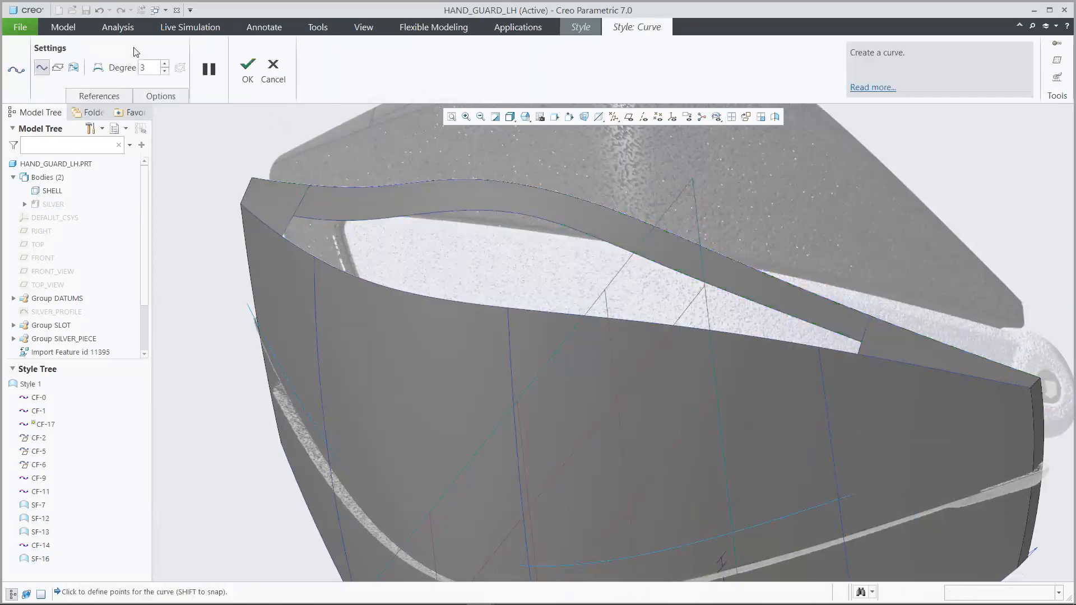
{"action": "left_click", "coordinate": [57, 67]}
{"action": "left_click", "coordinate": [273, 71]}
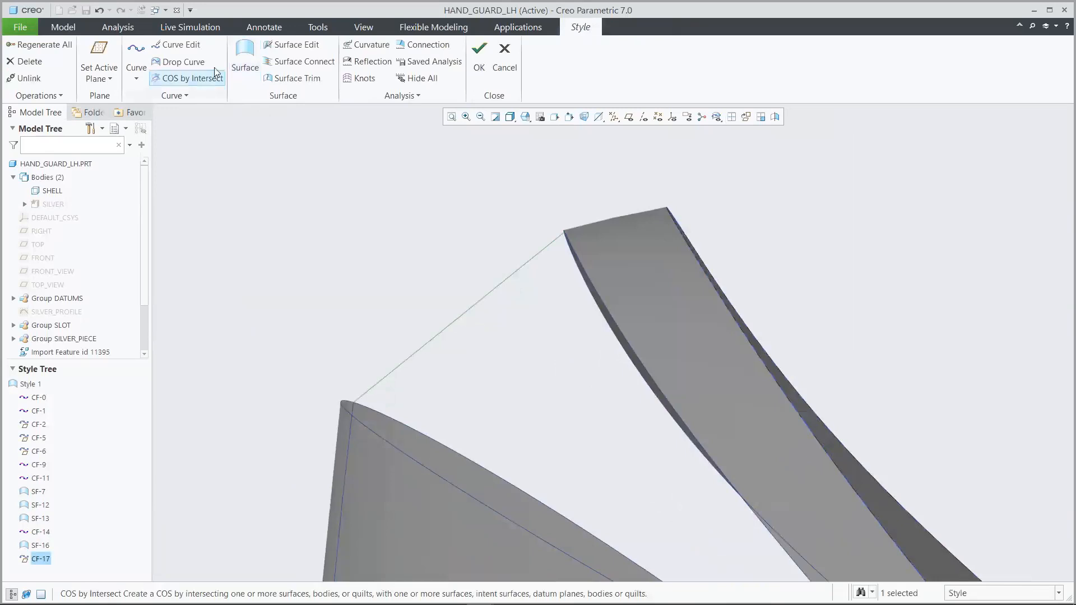
Step: Make the planar curve's upper end G1 - Surface Tangent, then add a point and pull it inward to form an S shape
{"action": "left_click", "coordinate": [186, 44]}
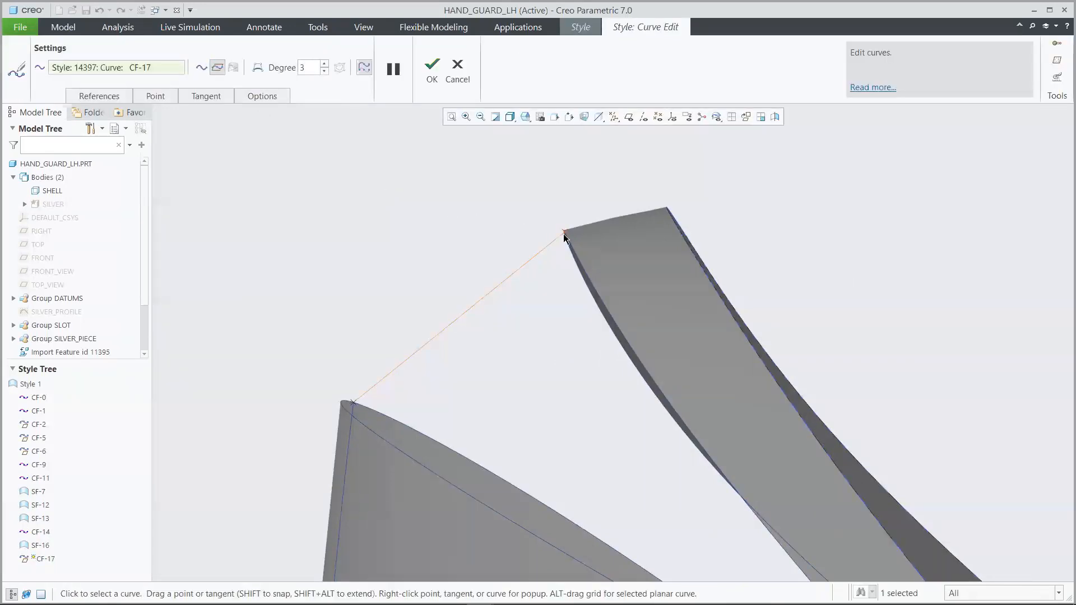
{"action": "right_click", "coordinate": [543, 249]}
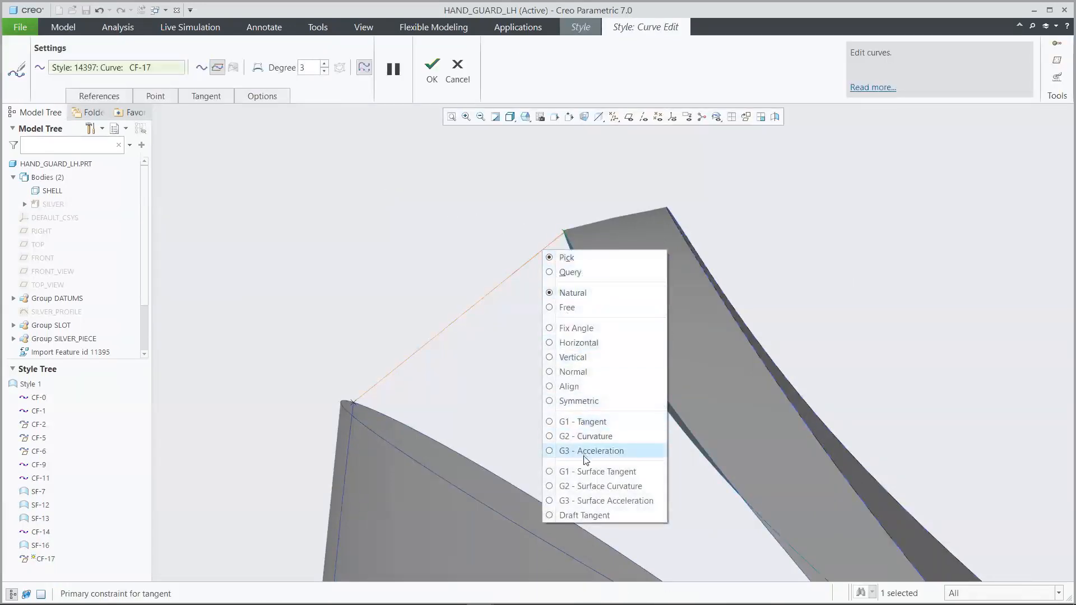
{"action": "left_click", "coordinate": [566, 472]}
{"action": "right_click", "coordinate": [435, 325]}
{"action": "left_click", "coordinate": [462, 366]}
{"action": "left_click_drag", "start_coordinate": [434, 325], "coordinate": [449, 344]}
{"action": "left_click", "coordinate": [432, 68]}
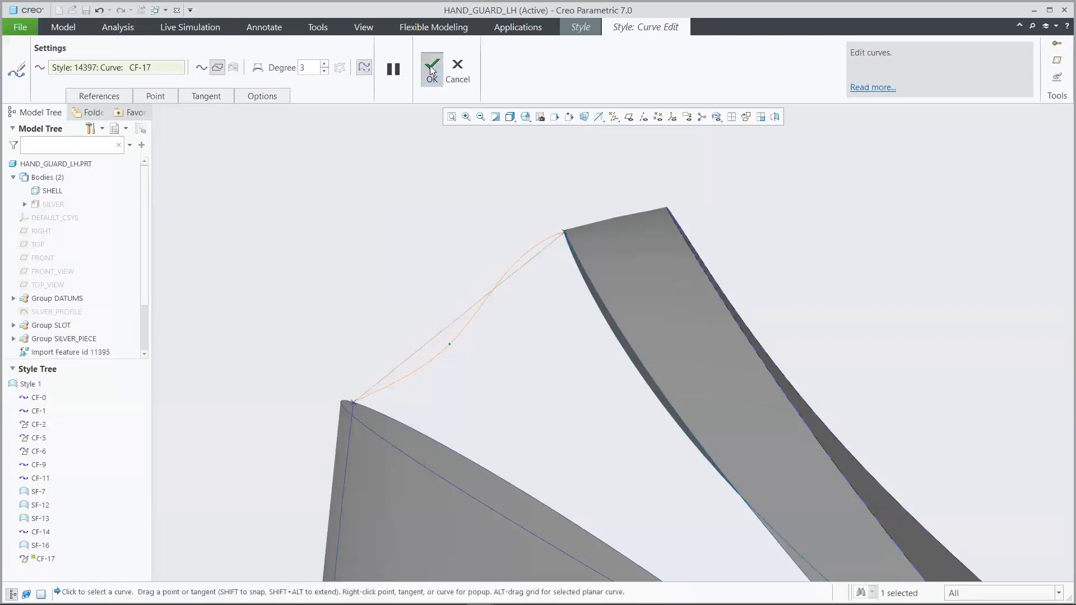
{"action": "left_click", "coordinate": [379, 179]}
Step: Create a boundary surface across the upper opening from the band's lower edge, left short curve, main surface's upper edge and right short curve
{"action": "key", "text": "ctrl+d"}
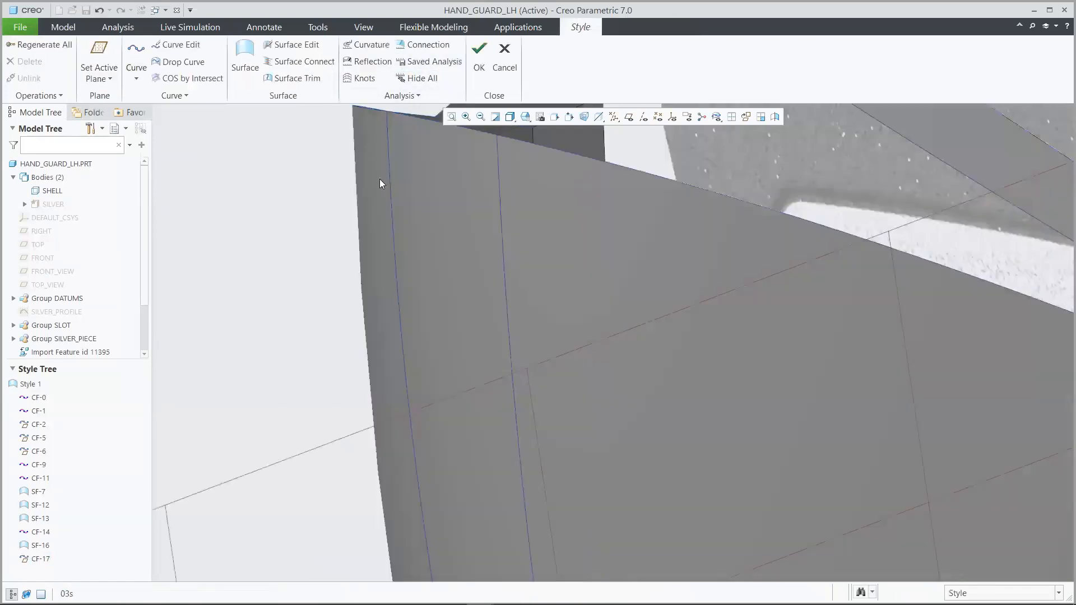
{"action": "left_click", "coordinate": [245, 61]}
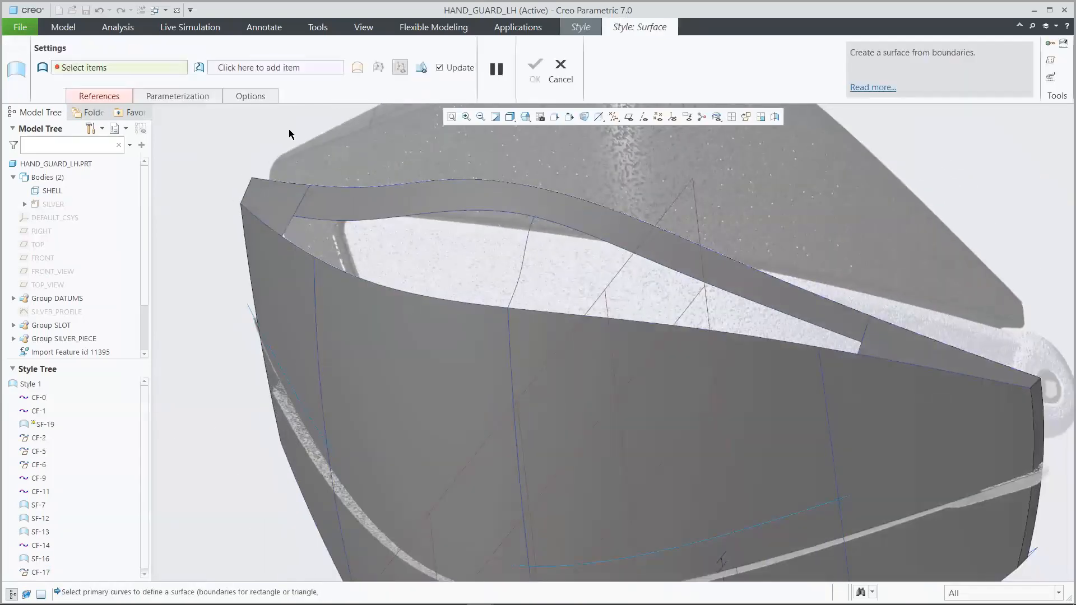
{"action": "left_click", "coordinate": [321, 217]}
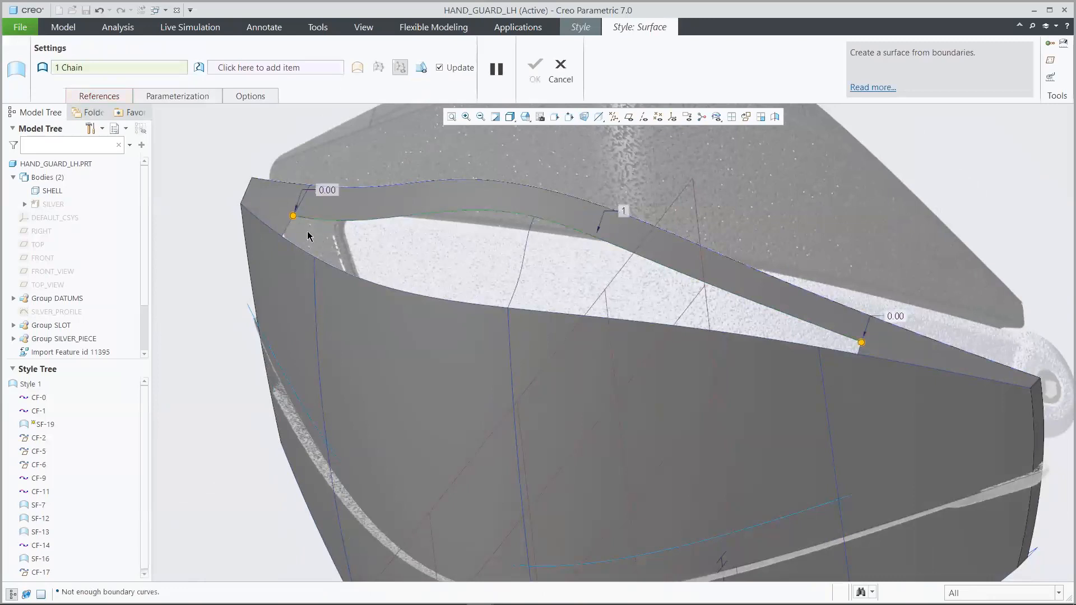
{"action": "left_click", "coordinate": [316, 248], "text": "ctrl"}
{"action": "left_click", "coordinate": [707, 335], "text": "ctrl"}
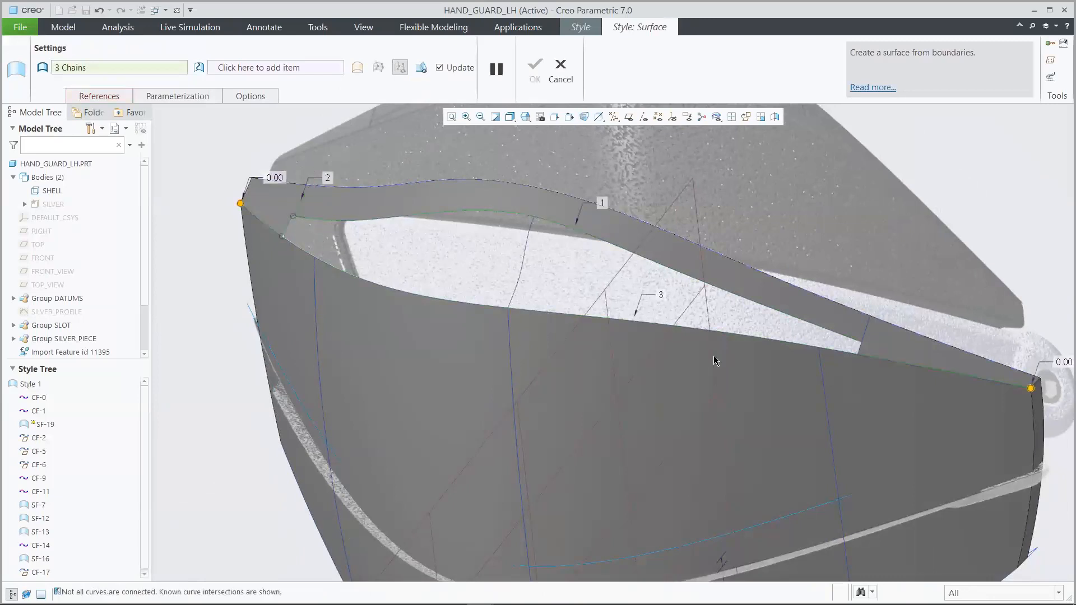
{"action": "left_click", "coordinate": [859, 347], "text": "ctrl"}
Step: Set the opening surface's connections to the right end, left end and band surfaces to Tangent (G1)
{"action": "right_click", "coordinate": [847, 344]}
{"action": "left_click", "coordinate": [801, 334]}
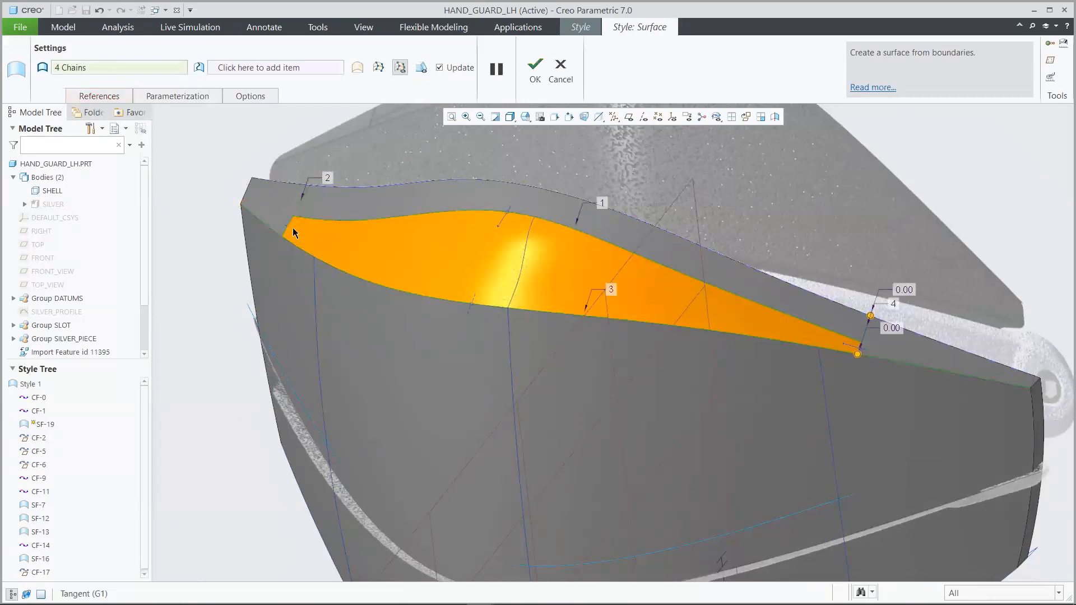
{"action": "right_click", "coordinate": [292, 228]}
{"action": "left_click", "coordinate": [436, 253]}
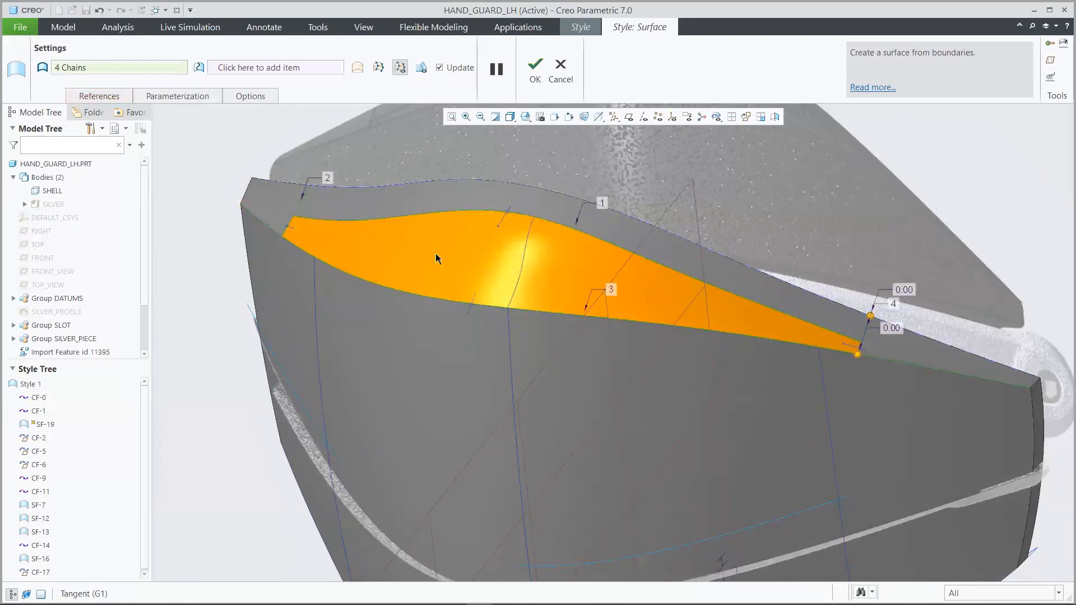
{"action": "right_click", "coordinate": [500, 225]}
{"action": "left_click", "coordinate": [475, 249]}
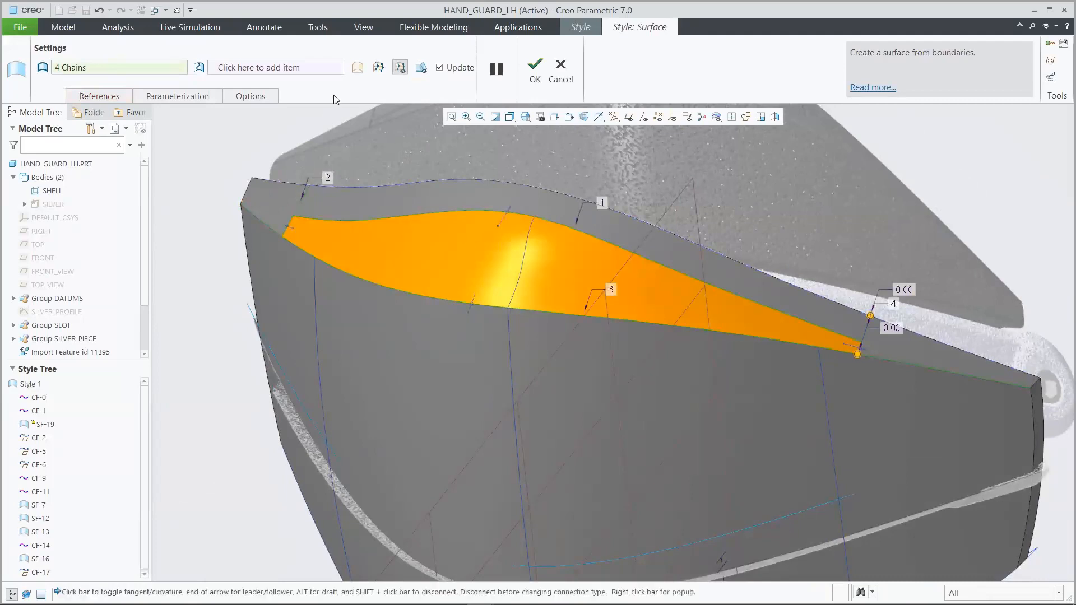
Step: Add the S-shaped planar curve across the middle as an internal curve and complete the boundary surface
{"action": "left_click", "coordinate": [301, 67]}
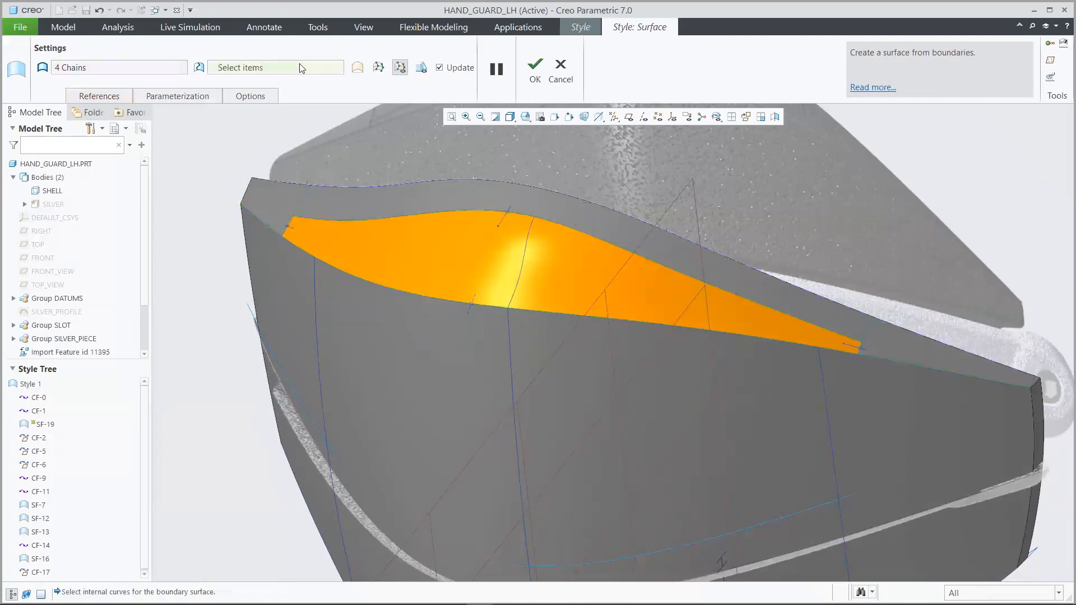
{"action": "left_click", "coordinate": [523, 252]}
{"action": "left_click", "coordinate": [534, 70]}
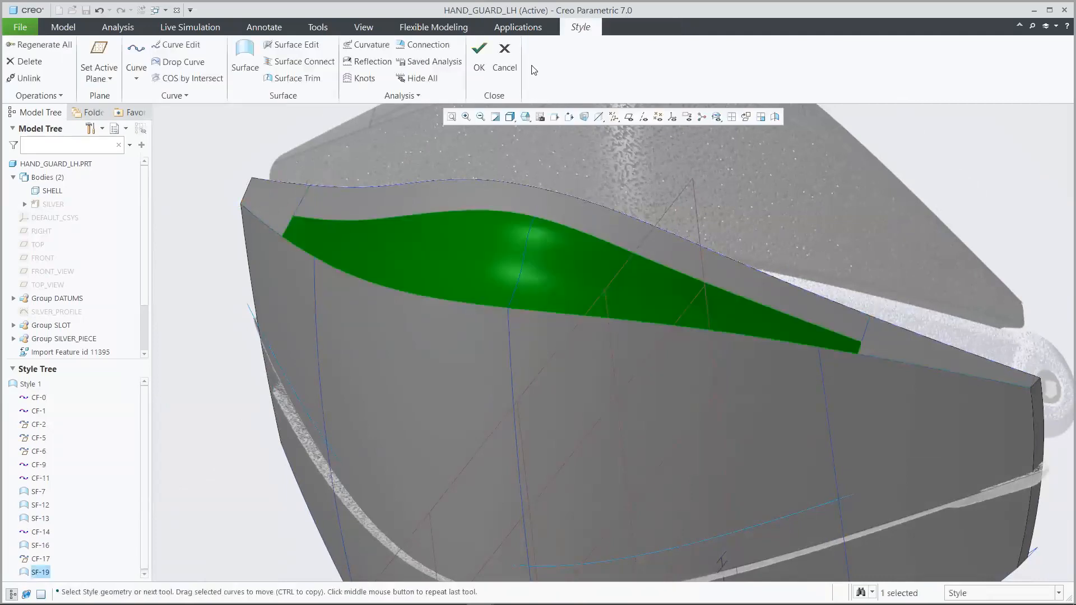
{"action": "left_click", "coordinate": [240, 127]}
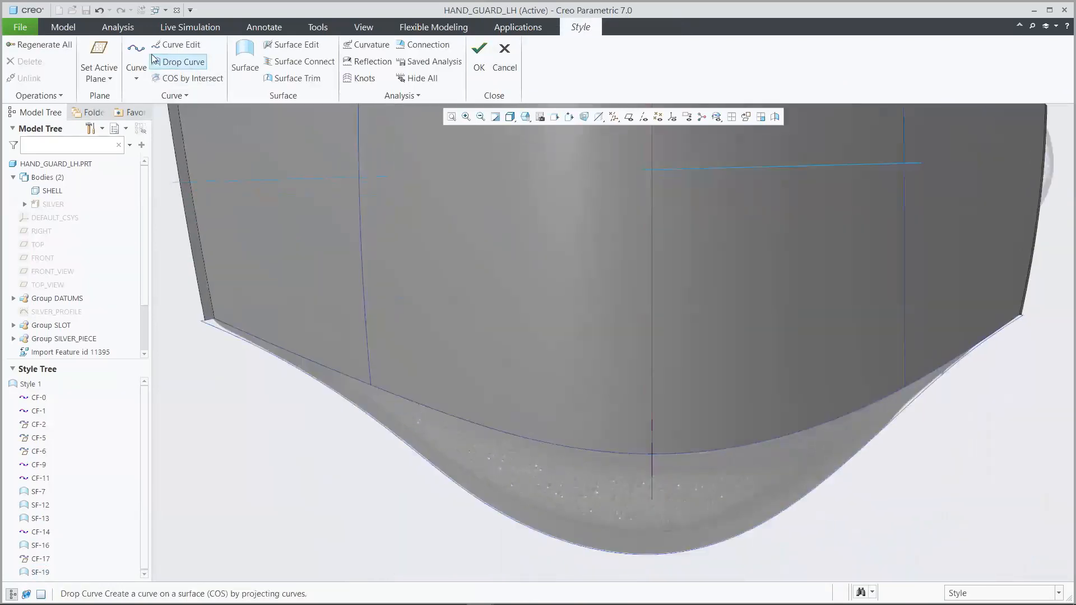
Step: Draw two short free curves joining the main surface's lower edge to the lower outer curve, one near each end
{"action": "left_click", "coordinate": [137, 51]}
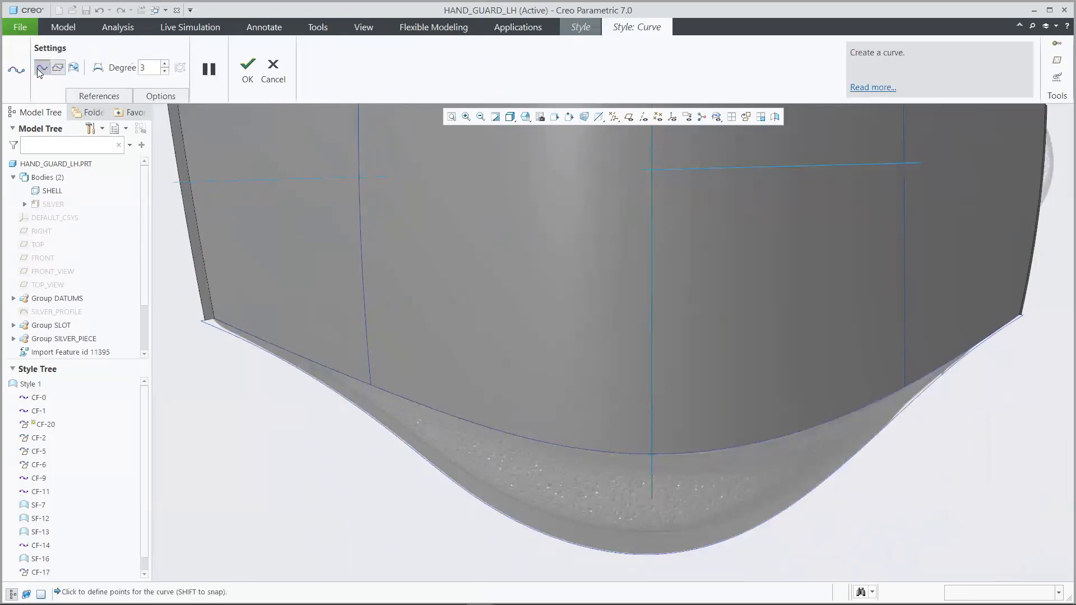
{"action": "left_click", "coordinate": [309, 359]}
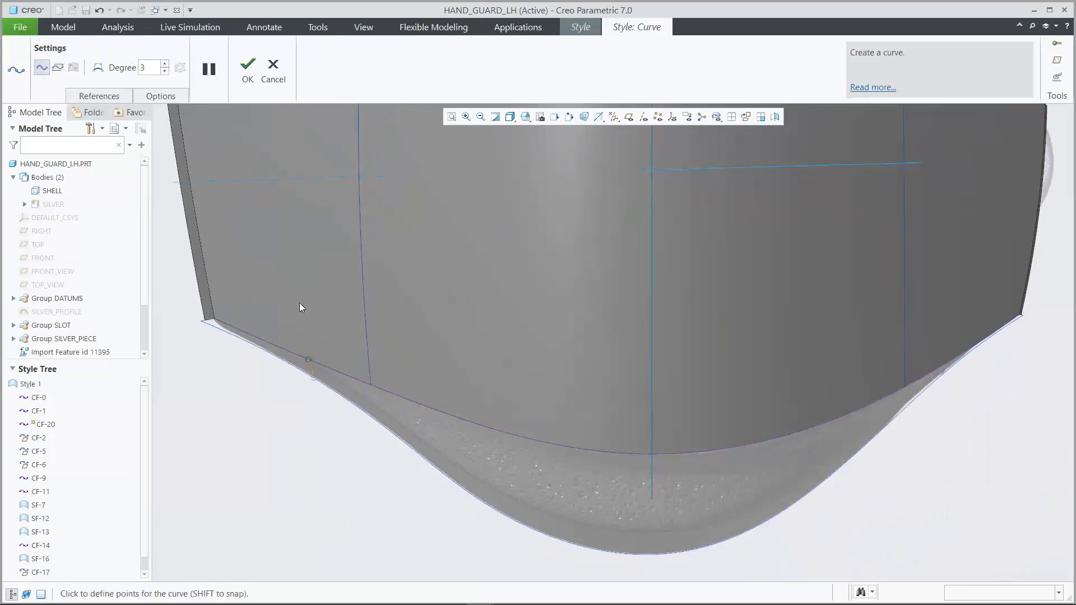
{"action": "left_click", "coordinate": [247, 67]}
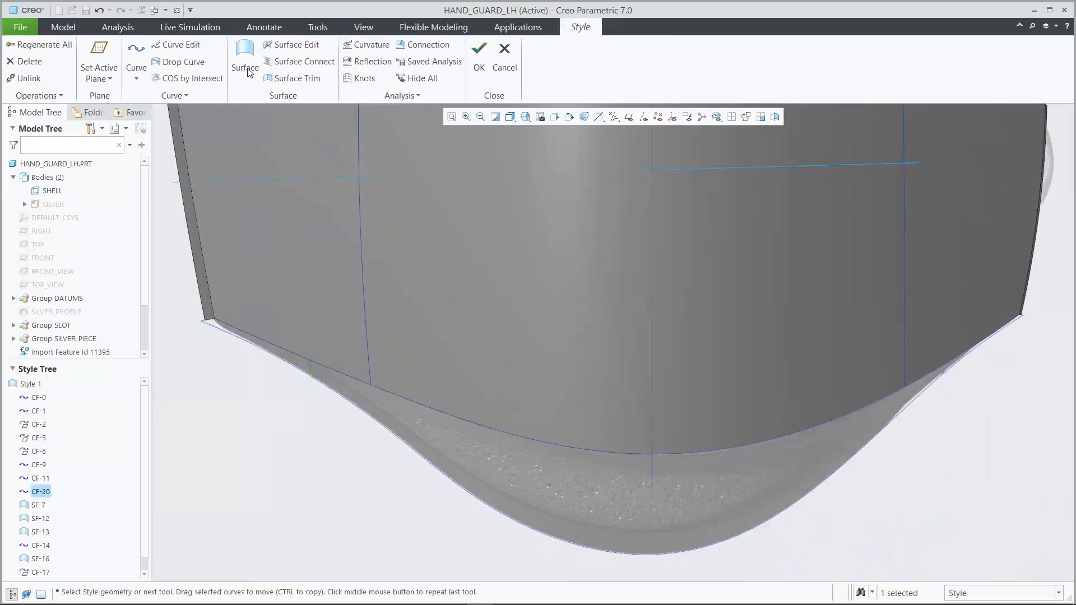
{"action": "left_click", "coordinate": [133, 50]}
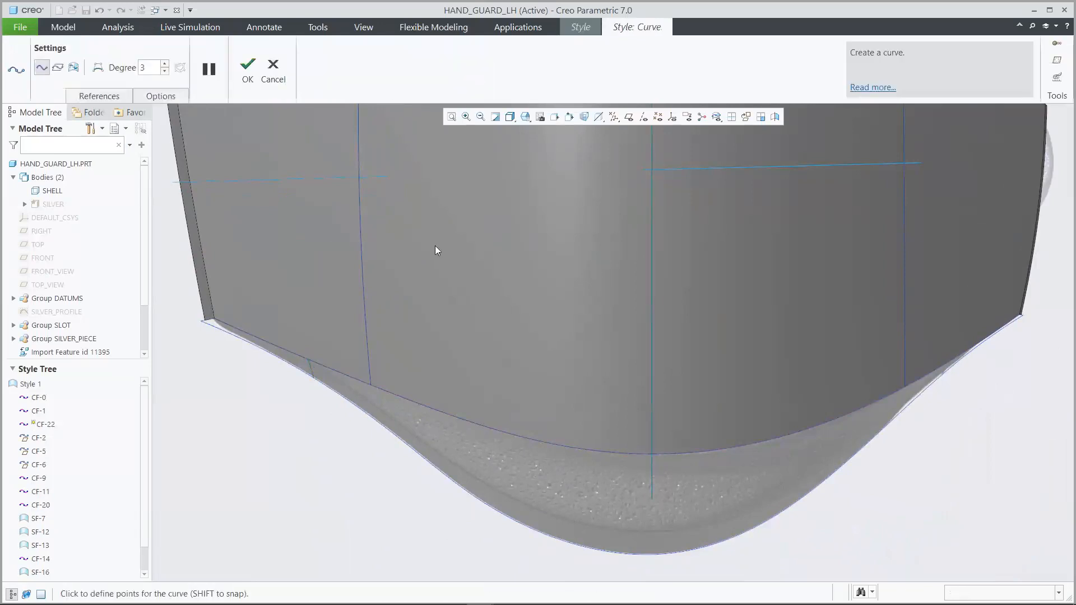
{"action": "left_click", "coordinate": [943, 364]}
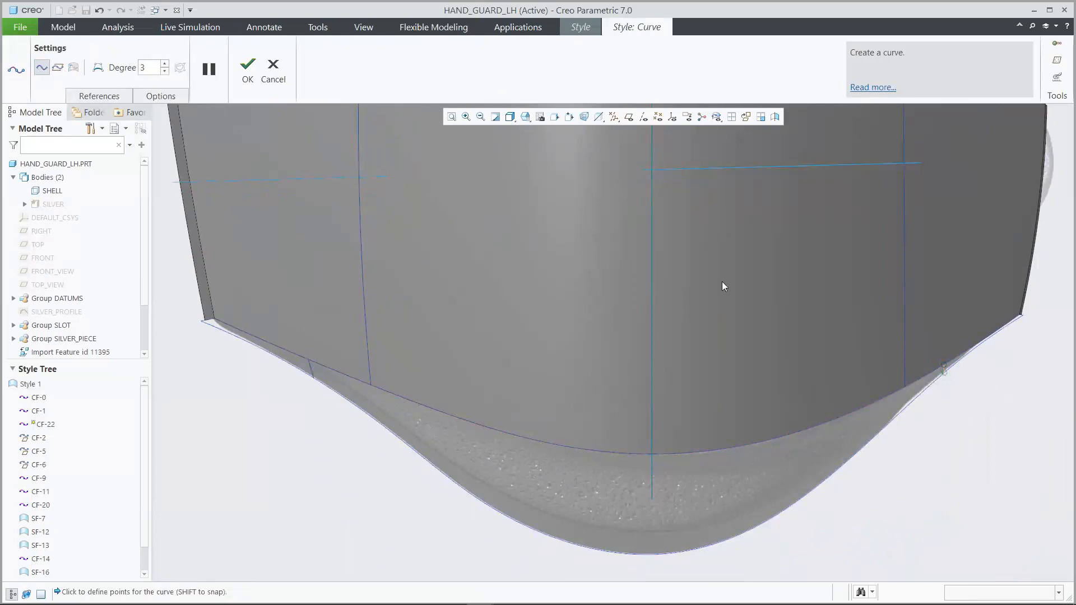
{"action": "left_click", "coordinate": [247, 67]}
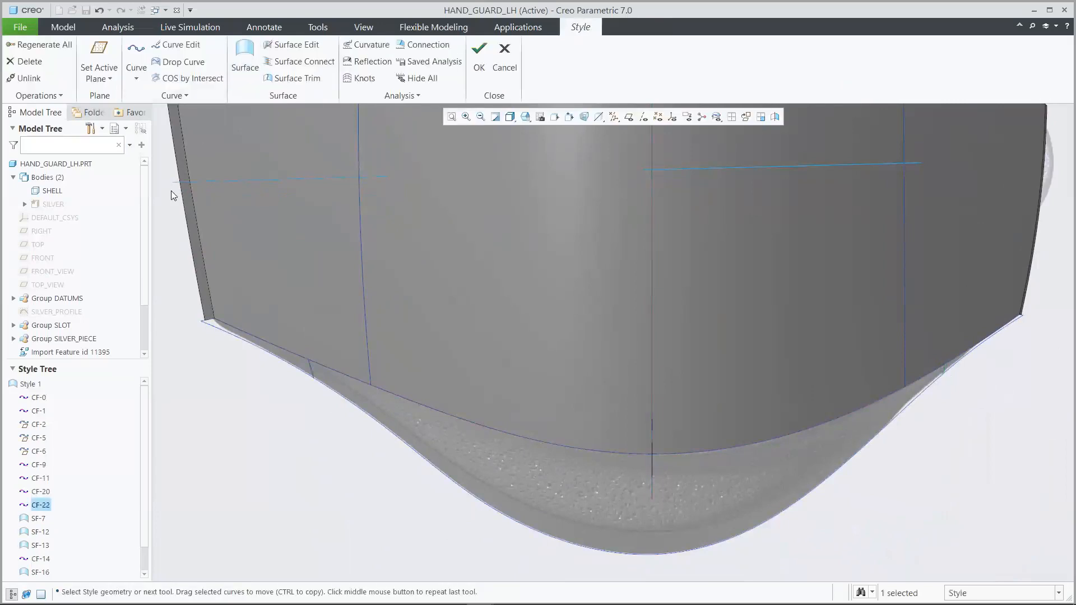
{"action": "left_click", "coordinate": [172, 192]}
Step: Create the lower left end boundary surface from the main surface's lower edge, side edge, lower outer curve and left short curve
{"action": "key", "text": "ctrl+d"}
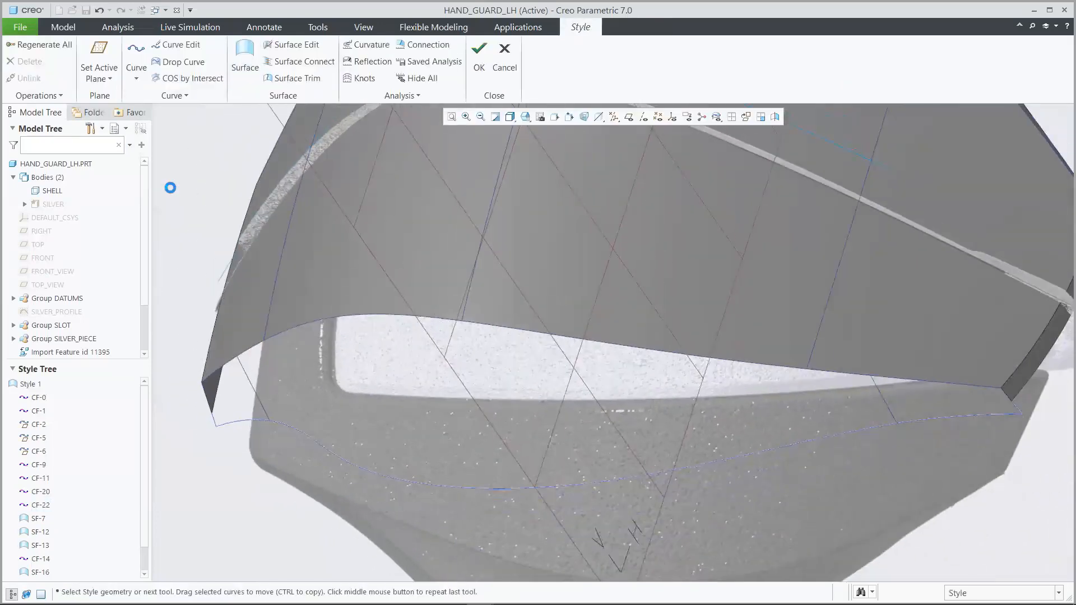
{"action": "left_click", "coordinate": [244, 57]}
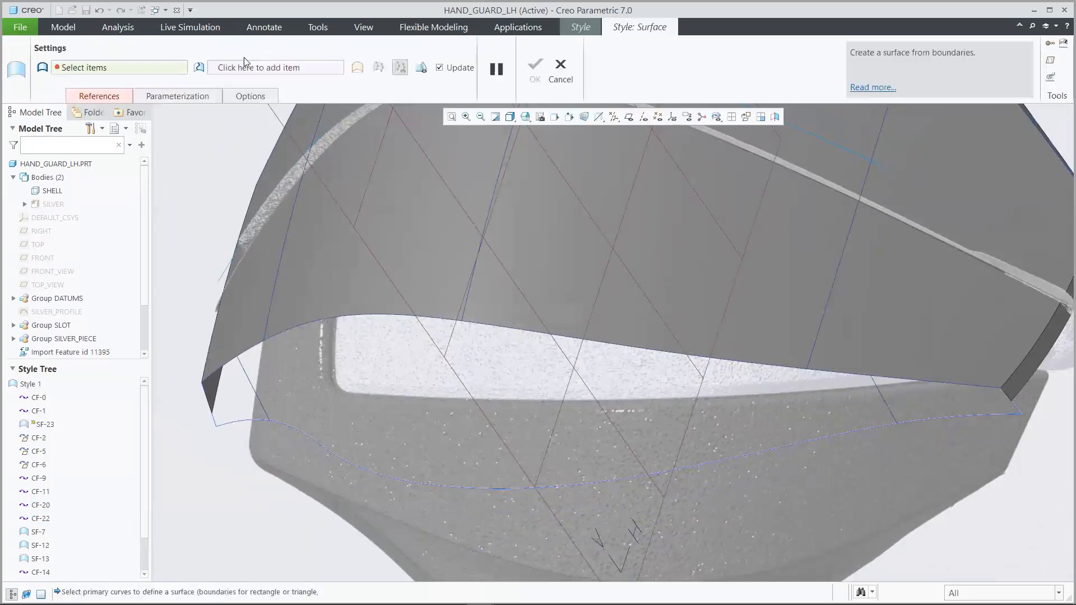
{"action": "left_click", "coordinate": [224, 361]}
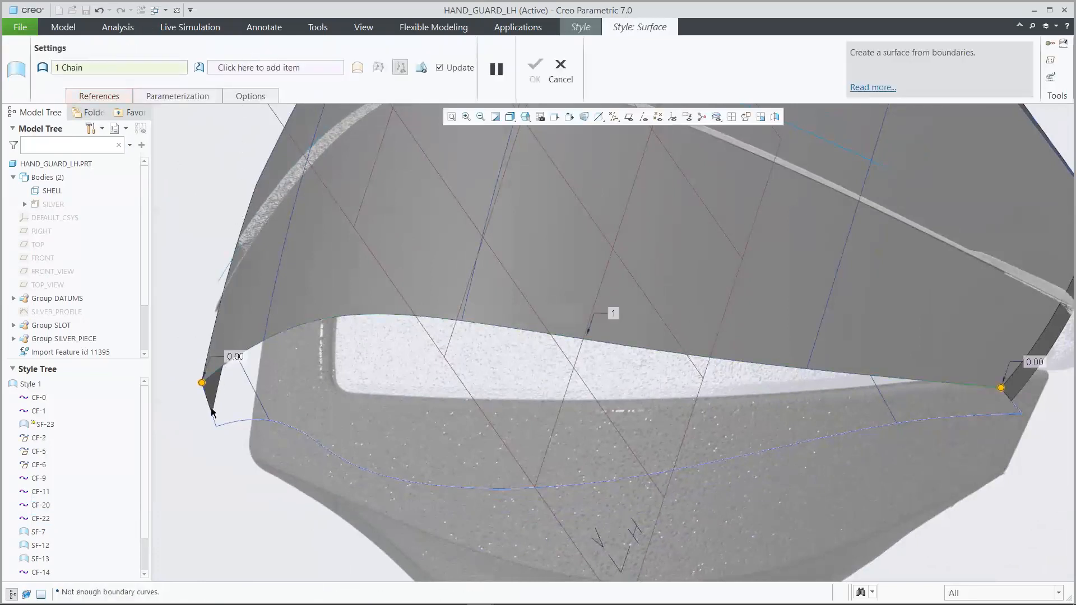
{"action": "left_click", "coordinate": [213, 409], "text": "ctrl"}
{"action": "left_click", "coordinate": [233, 418], "text": "ctrl"}
{"action": "left_click", "coordinate": [254, 387], "text": "ctrl"}
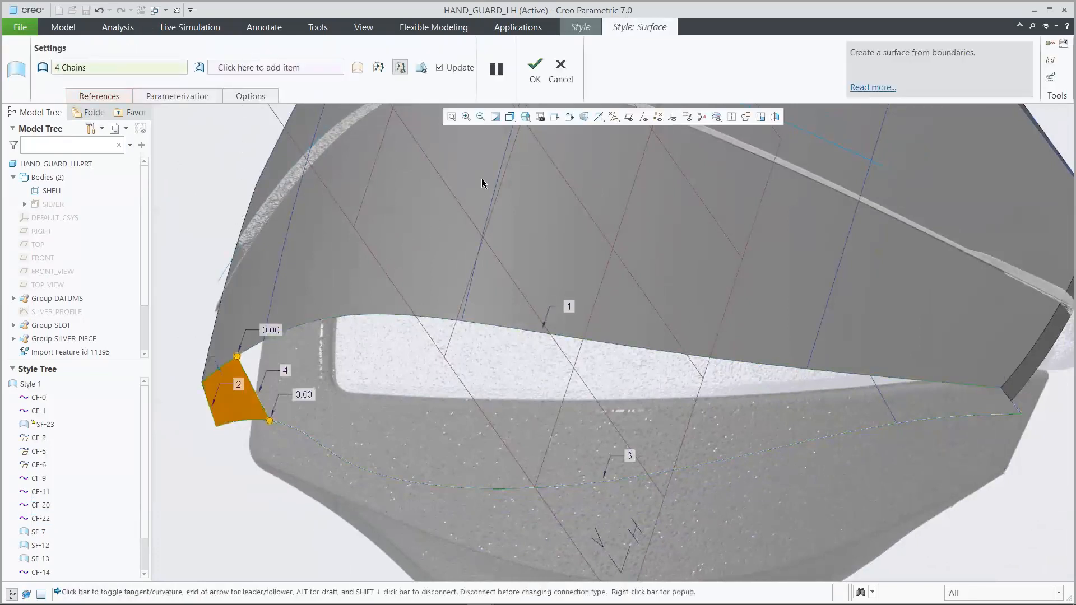
{"action": "left_click", "coordinate": [537, 69]}
Step: Create the lower right end boundary surface from the right short curve, lower outer curve, side edge and main surface's lower edge
{"action": "left_click", "coordinate": [245, 57]}
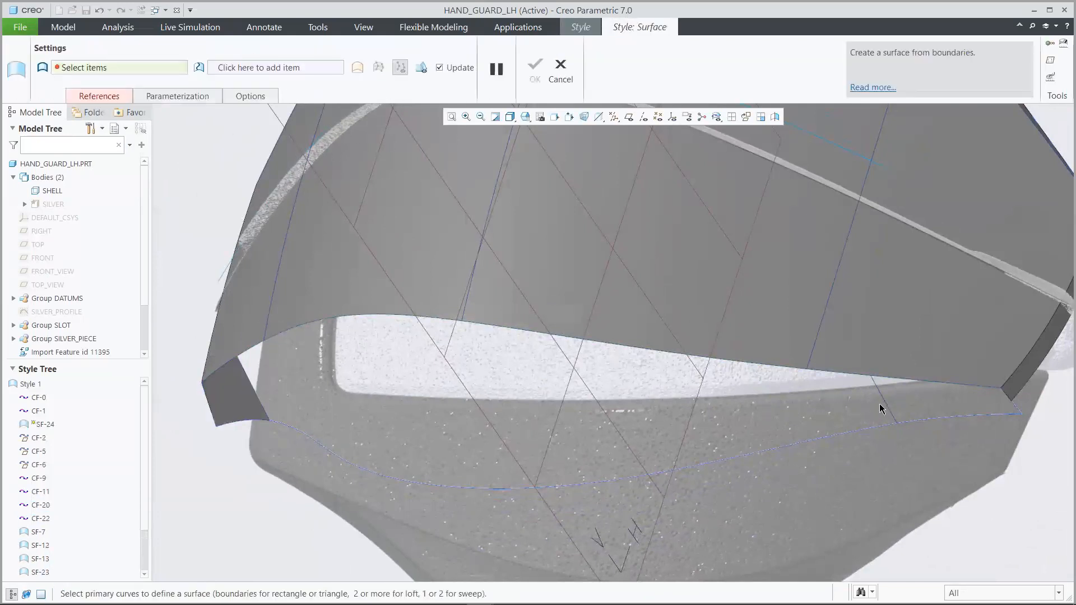
{"action": "left_click", "coordinate": [886, 402]}
{"action": "left_click", "coordinate": [939, 417], "text": "ctrl"}
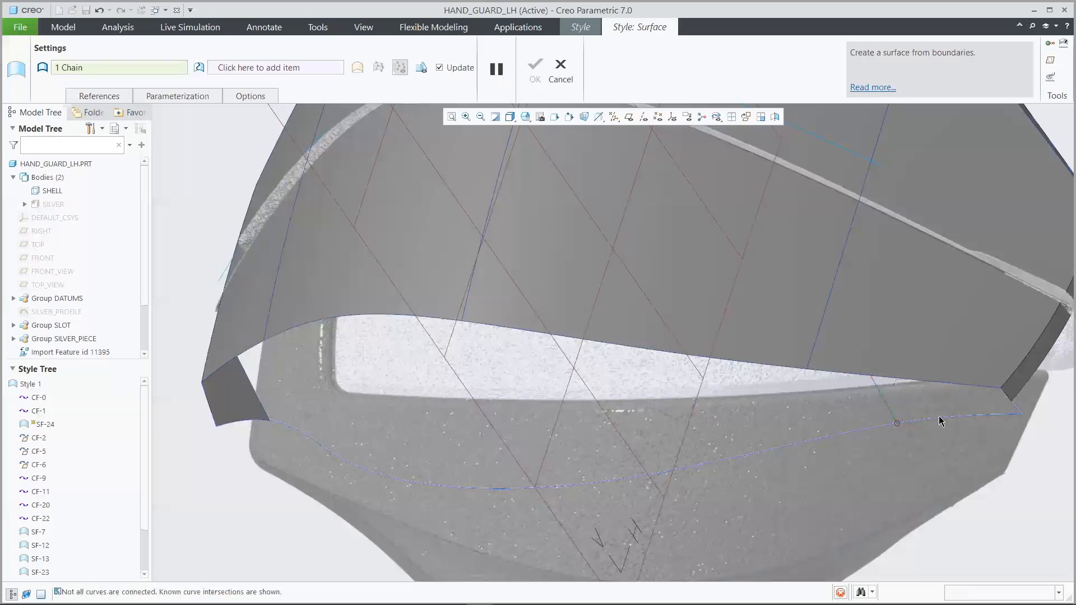
{"action": "left_click", "coordinate": [1011, 401], "text": "ctrl"}
{"action": "left_click", "coordinate": [981, 387], "text": "ctrl"}
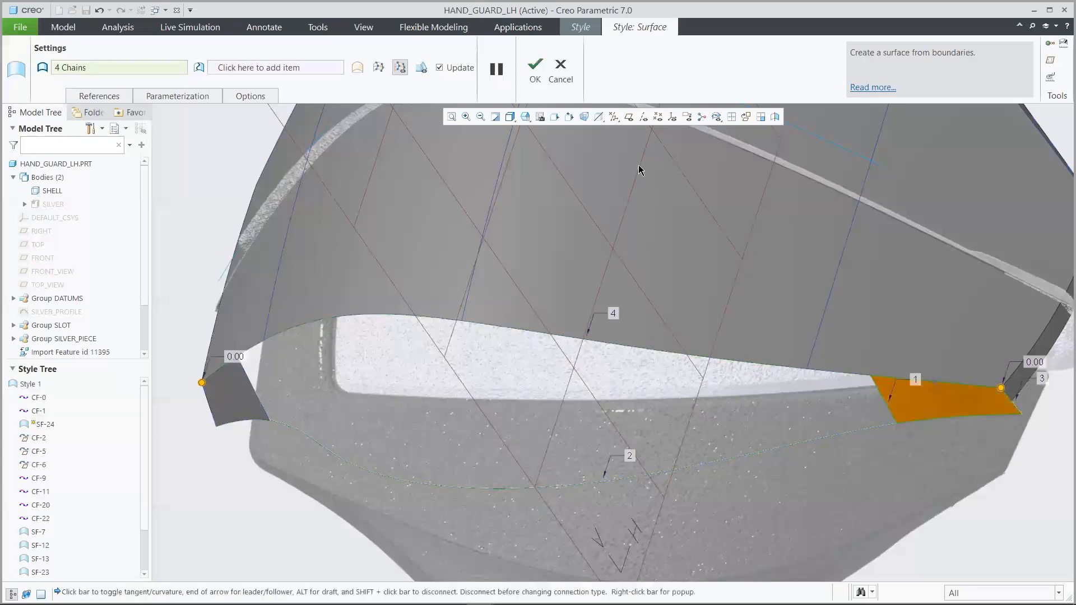
{"action": "left_click", "coordinate": [533, 69]}
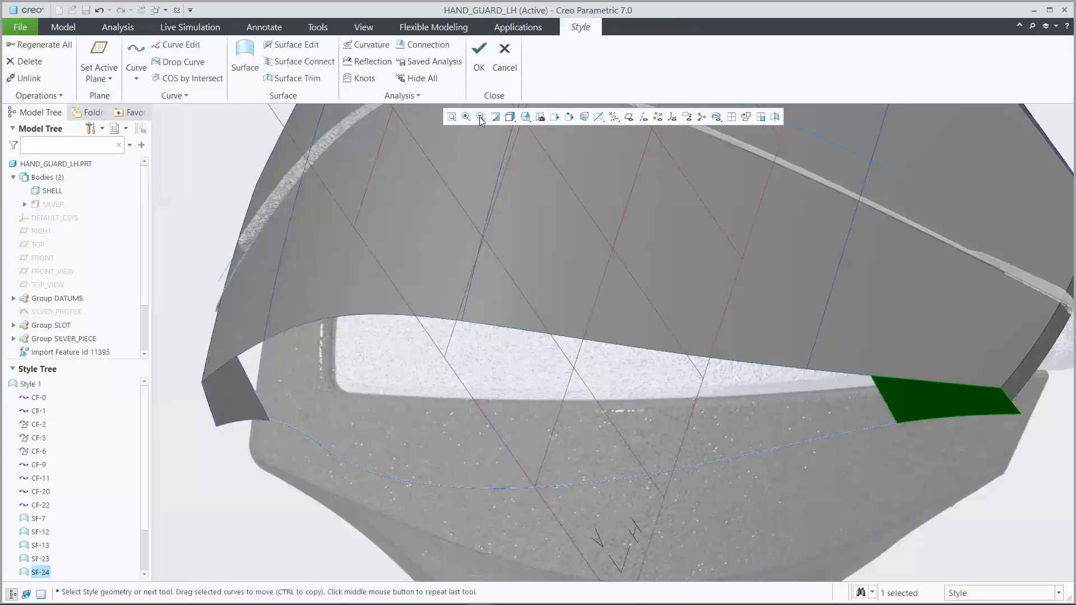
{"action": "left_click", "coordinate": [223, 139]}
Step: Draw a free curve from the lower left short curve through one mid point above the outer curve to the lower right short curve
{"action": "key", "text": "ctrl+d"}
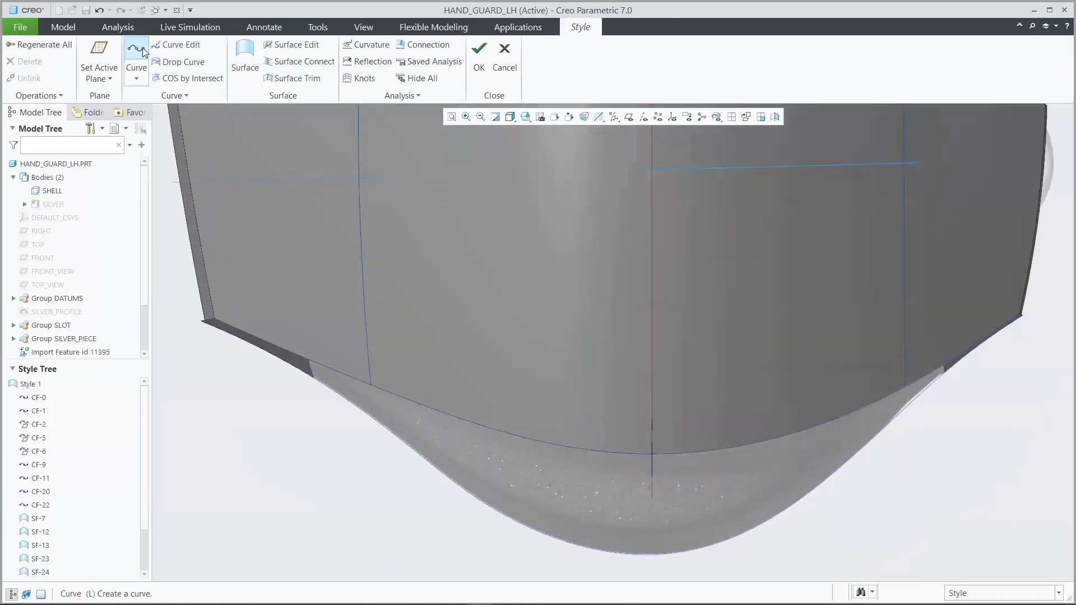
{"action": "left_click", "coordinate": [142, 52]}
{"action": "left_click", "coordinate": [311, 368]}
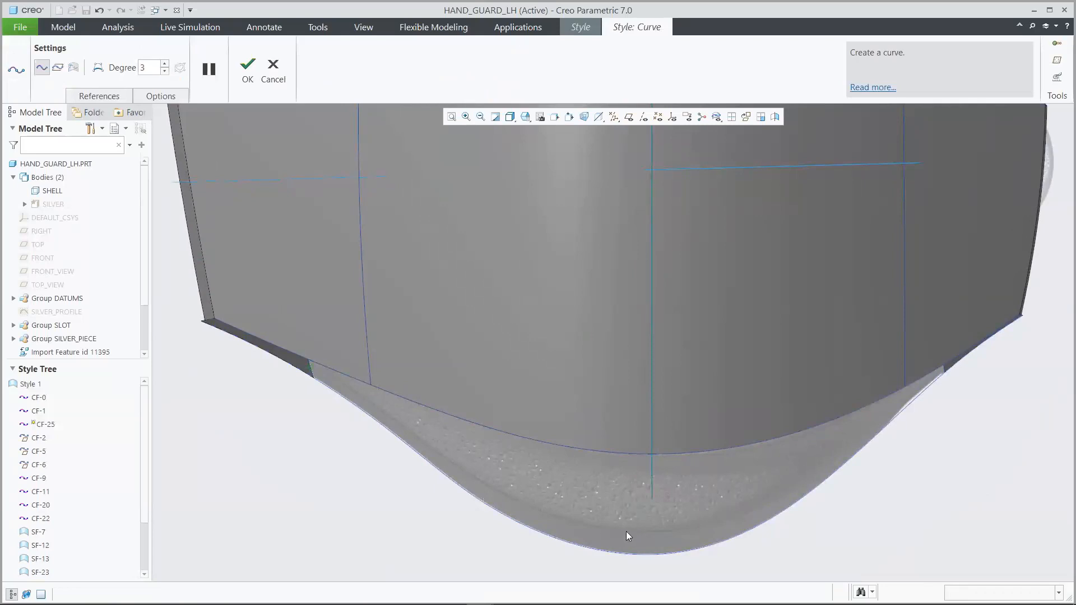
{"action": "left_click", "coordinate": [944, 370]}
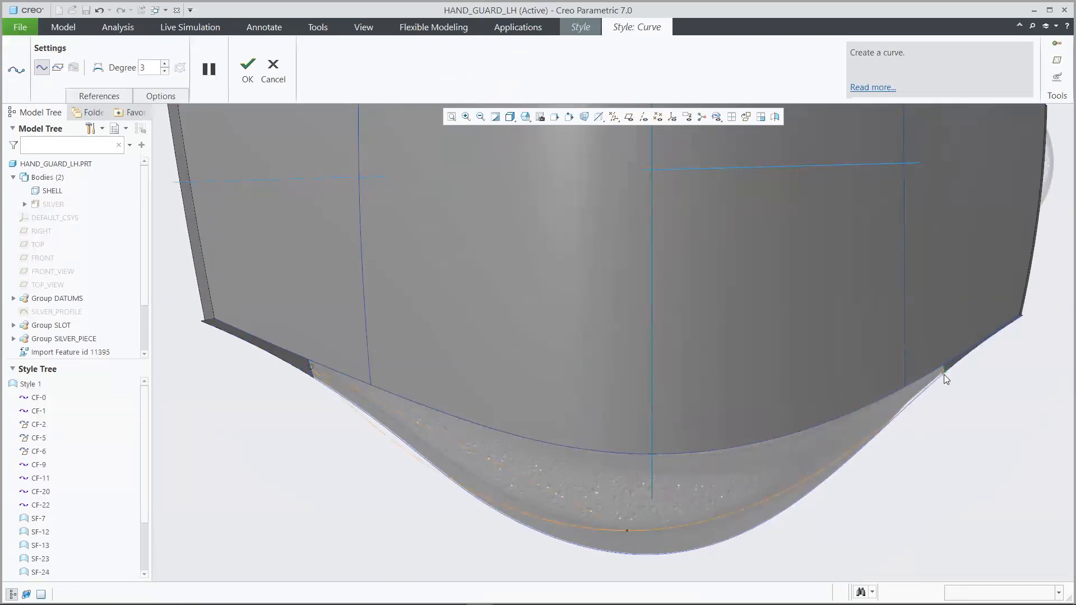
{"action": "left_click", "coordinate": [247, 70]}
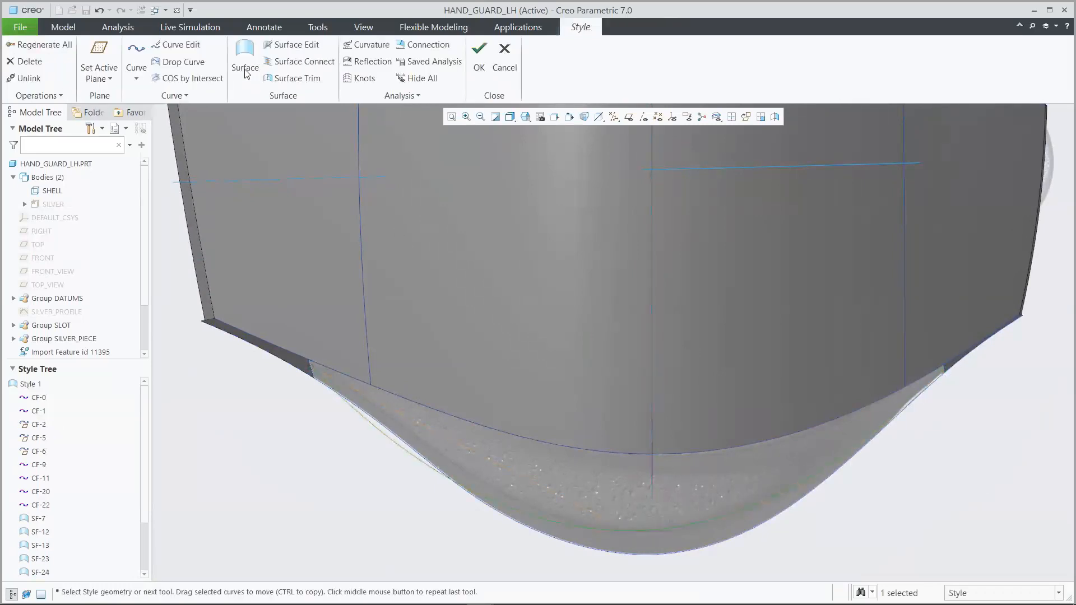
Step: Edit the new lower free curve so that both its ends are tangent to the adjoining end surfaces
{"action": "left_click", "coordinate": [175, 45]}
{"action": "left_click_drag", "start_coordinate": [311, 371], "coordinate": [446, 513]}
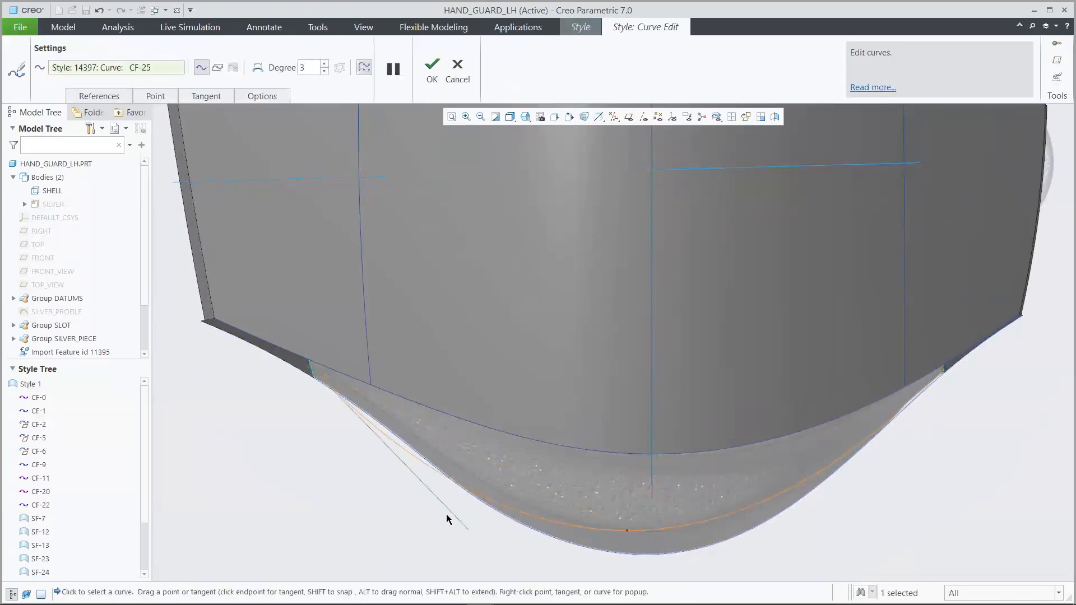
{"action": "right_click", "coordinate": [446, 512]}
{"action": "left_click", "coordinate": [493, 456]}
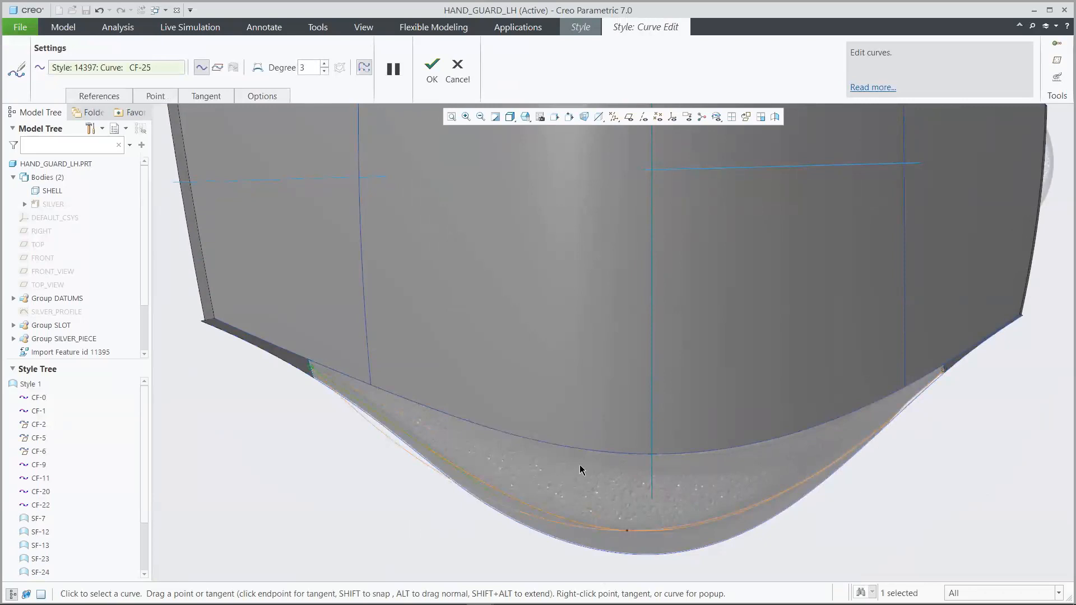
{"action": "left_click_drag", "start_coordinate": [941, 370], "coordinate": [882, 435]}
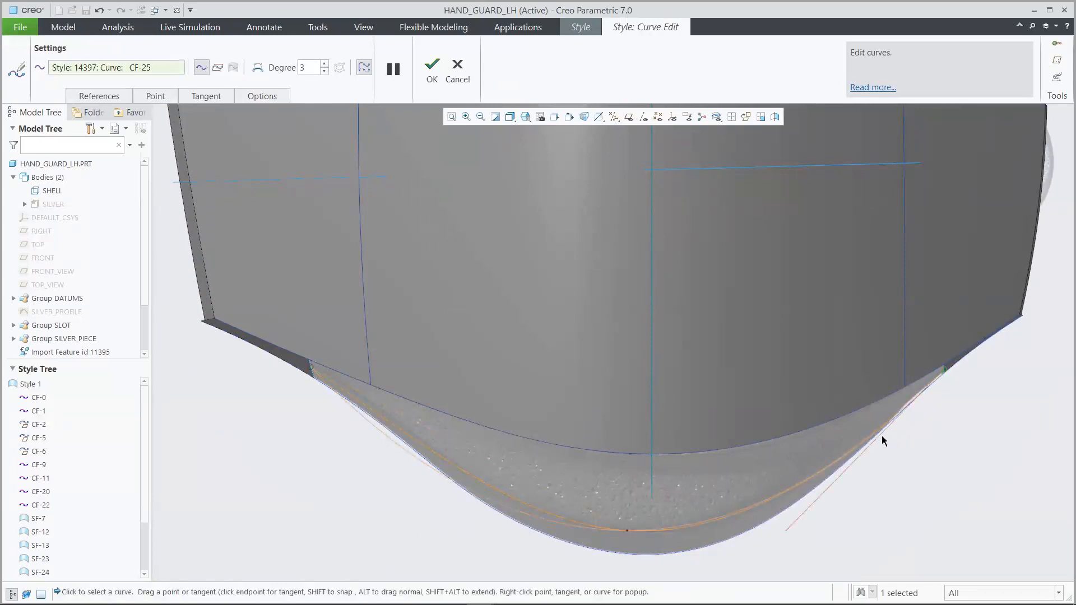
{"action": "right_click", "coordinate": [879, 435]}
{"action": "left_click", "coordinate": [920, 385]}
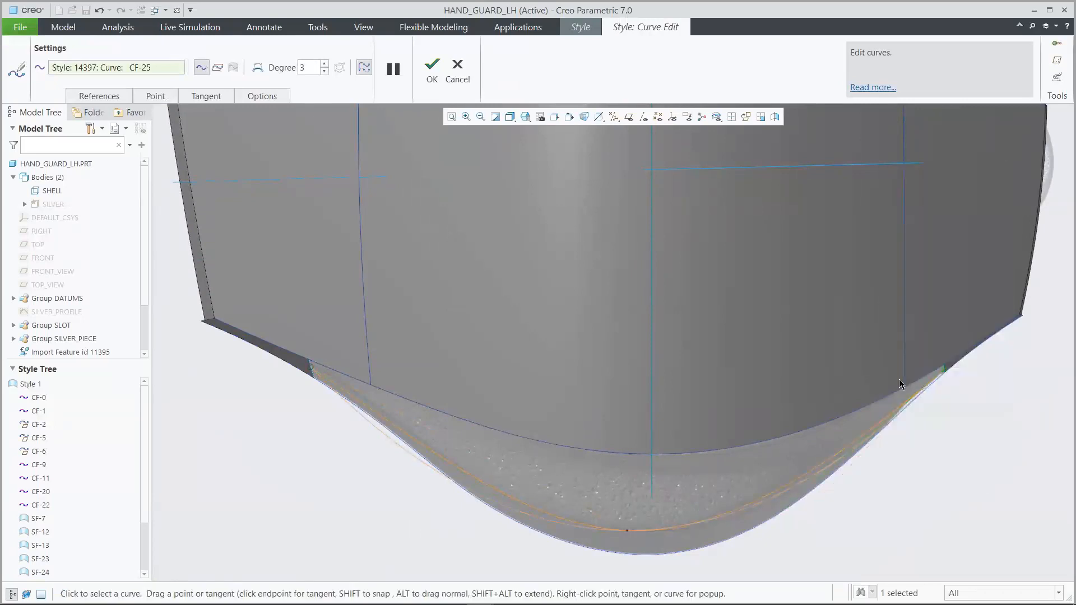
Step: Show all four views and pull the lower free curve's middle point outward in the top view to follow the shell
{"action": "key", "text": "ctrl+d"}
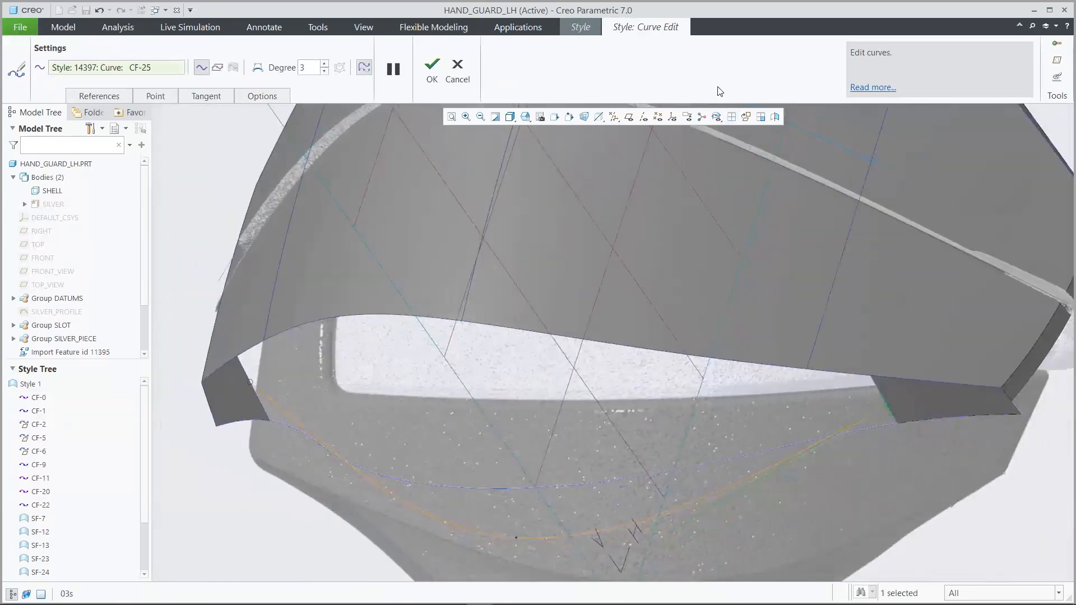
{"action": "left_click", "coordinate": [731, 116]}
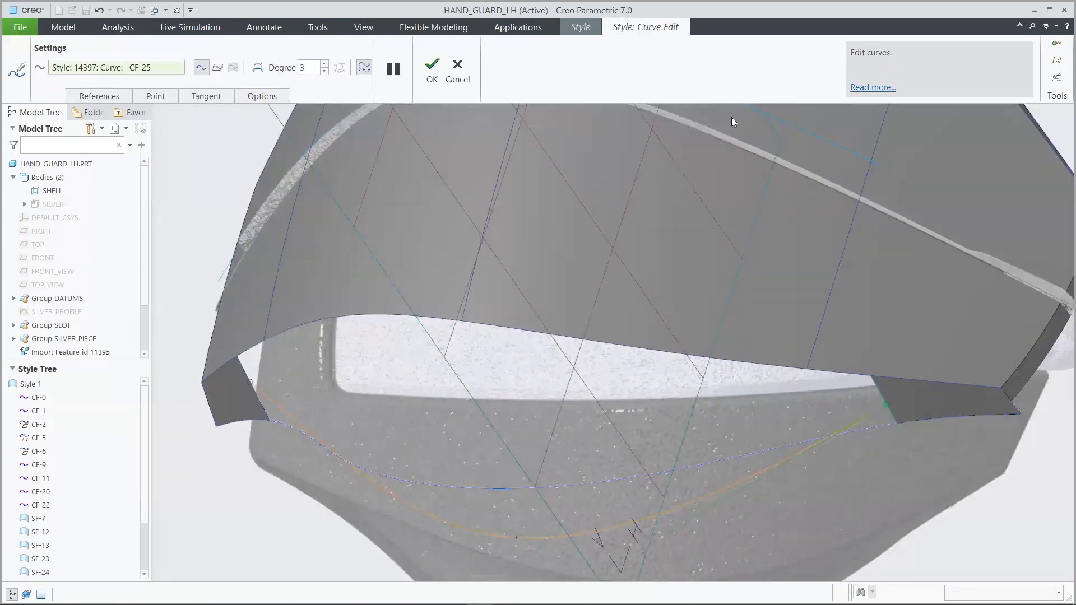
{"action": "left_click_drag", "start_coordinate": [461, 170], "coordinate": [462, 268]}
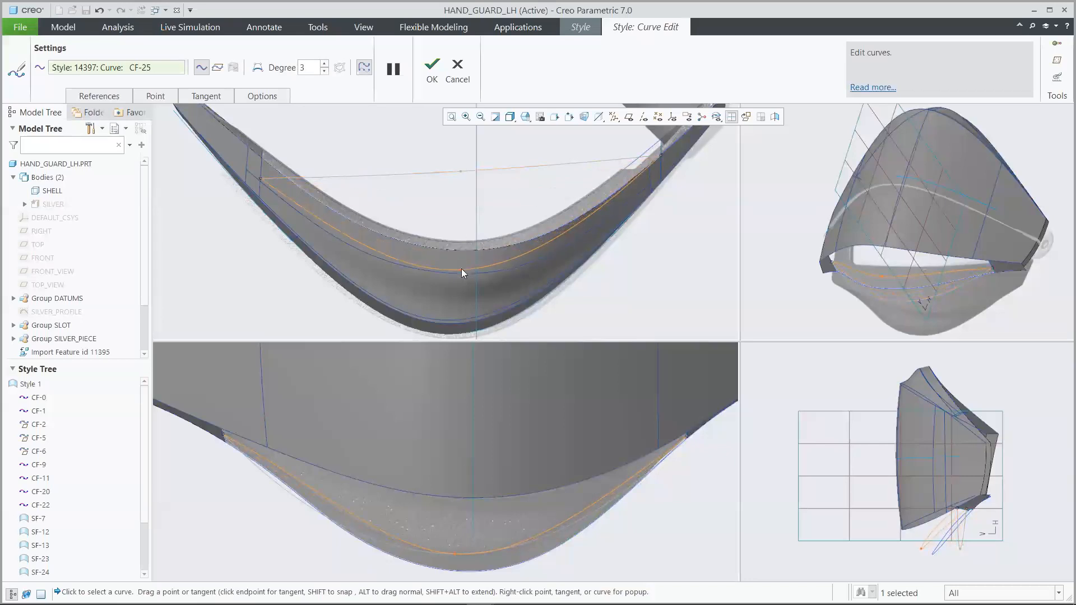
Step: Add a point on each side of the lower free curve's middle point and adjust both in the top view to follow the shell
{"action": "right_click", "coordinate": [338, 233]}
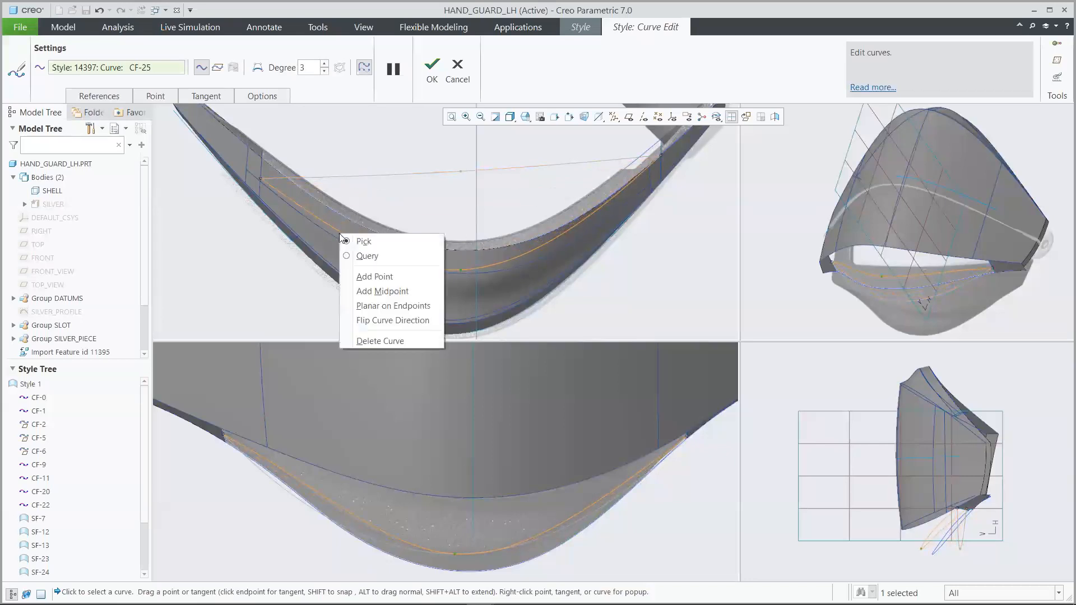
{"action": "left_click", "coordinate": [374, 274]}
{"action": "scroll", "coordinate": [348, 238], "scroll_direction": "up", "scroll_amount": 2}
{"action": "left_click_drag", "start_coordinate": [338, 234], "coordinate": [336, 242]}
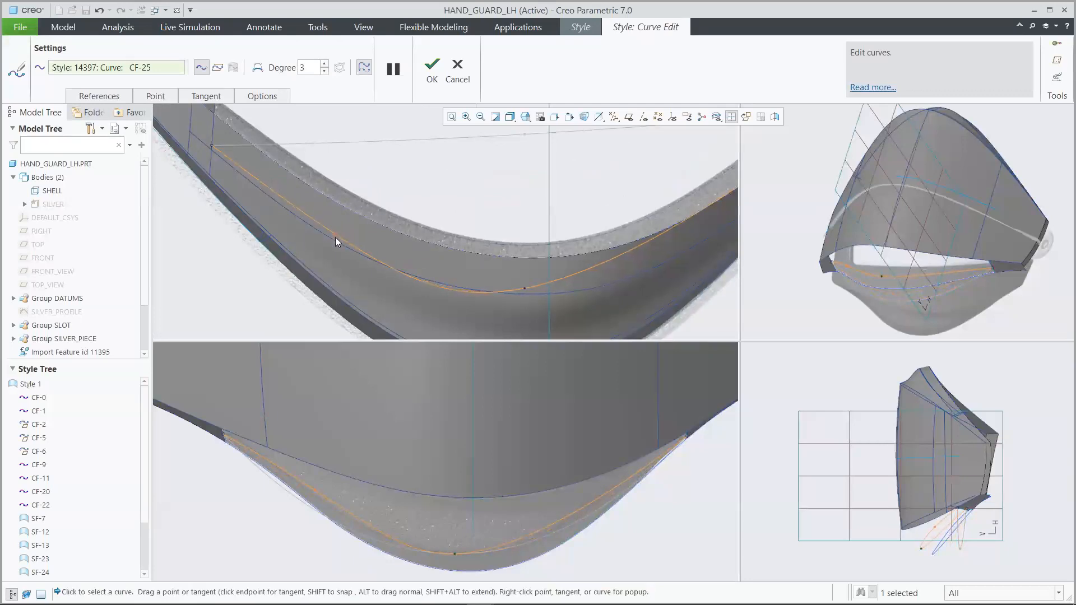
{"action": "middle_click_drag", "start_coordinate": [492, 258], "coordinate": [631, 227]}
{"action": "right_click", "coordinate": [627, 226]}
{"action": "left_click", "coordinate": [656, 262]}
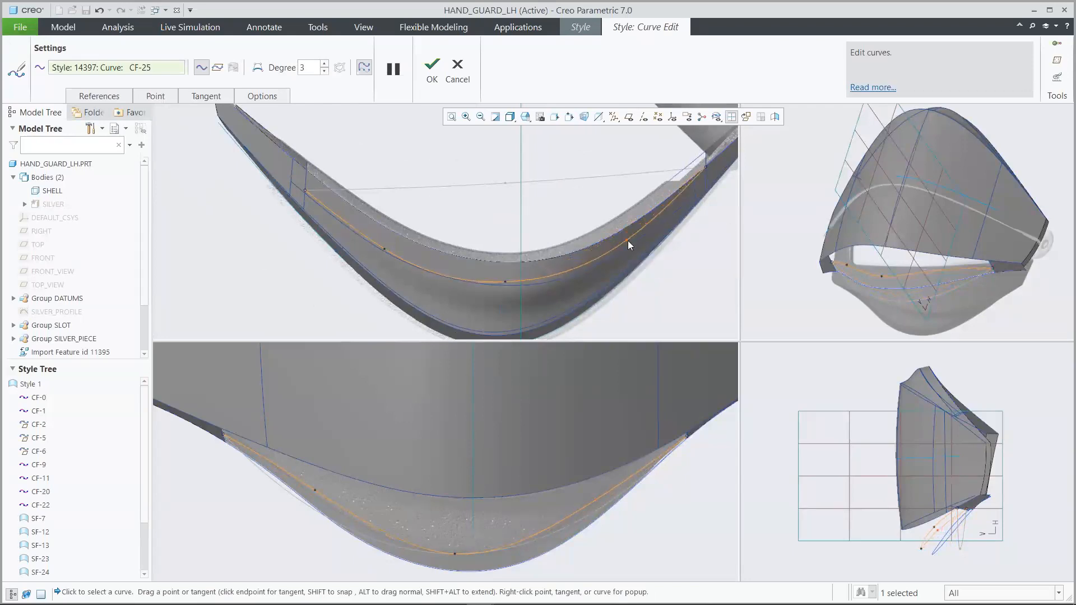
{"action": "scroll", "coordinate": [594, 281], "scroll_direction": "down", "scroll_amount": 5}
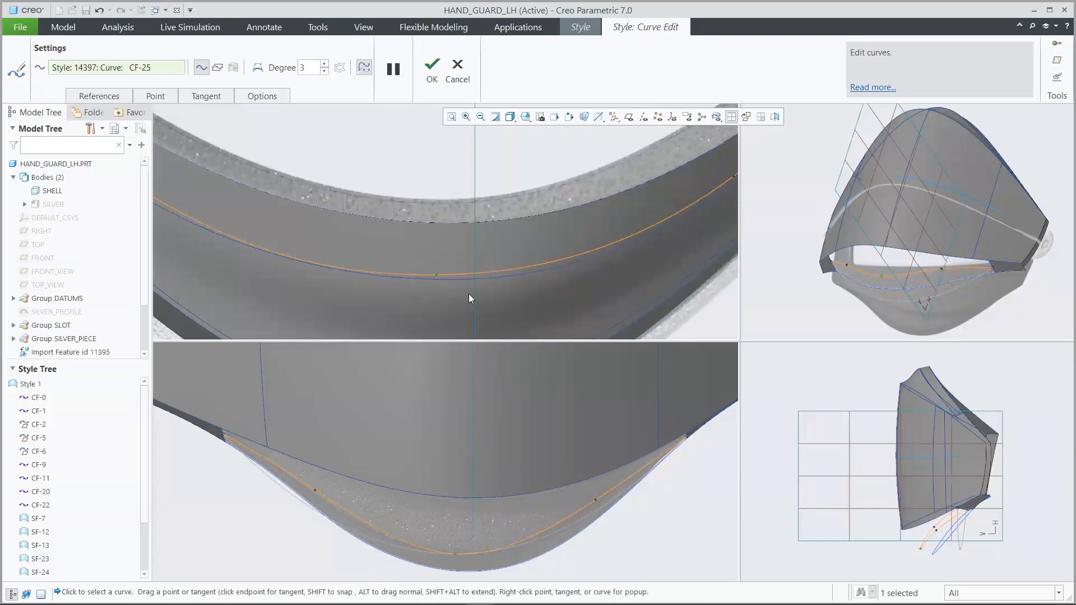
Step: Adjust the added points in the front view to match the shell, then accept the curve edits and return to a single view
{"action": "scroll", "coordinate": [488, 301], "scroll_direction": "up", "scroll_amount": 2}
{"action": "scroll", "coordinate": [314, 502], "scroll_direction": "down", "scroll_amount": 3}
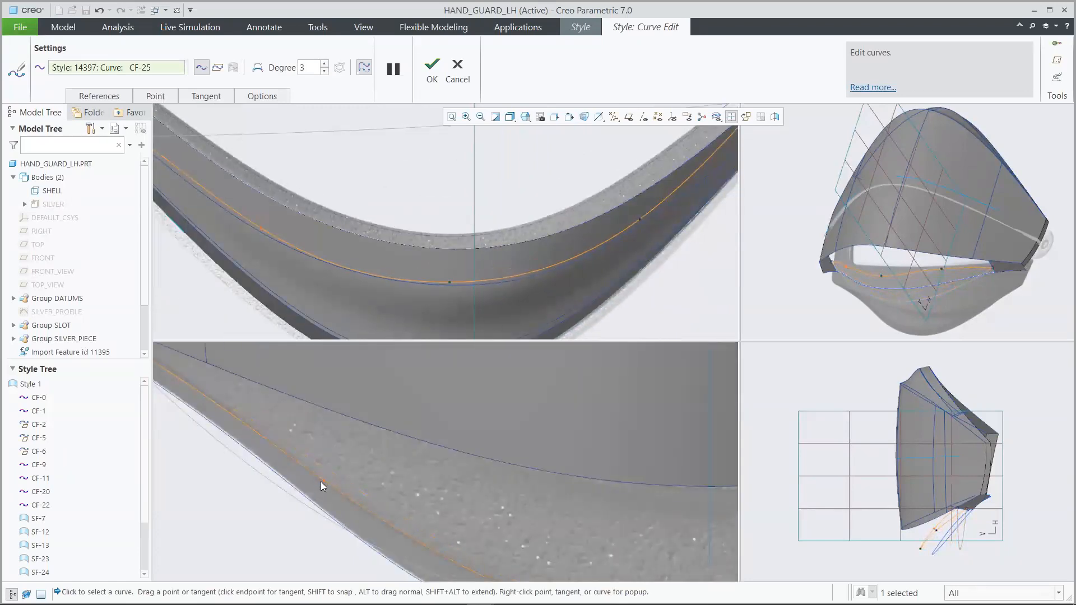
{"action": "scroll", "coordinate": [311, 451], "scroll_direction": "up", "scroll_amount": 3}
{"action": "scroll", "coordinate": [605, 475], "scroll_direction": "down", "scroll_amount": 2}
{"action": "left_click_drag", "start_coordinate": [580, 448], "coordinate": [580, 466]}
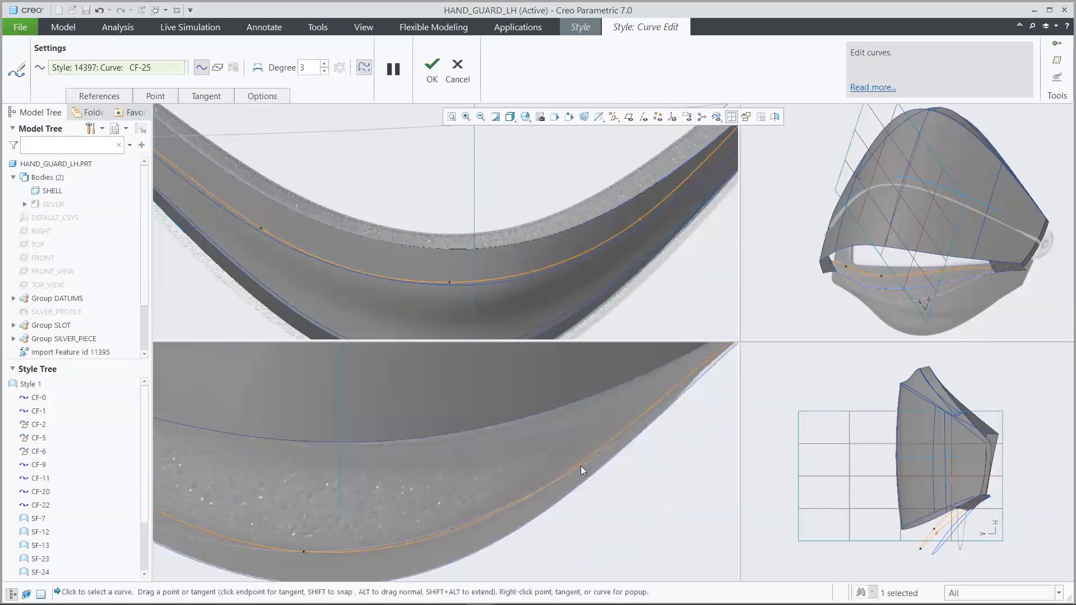
{"action": "scroll", "coordinate": [604, 496], "scroll_direction": "up", "scroll_amount": 3}
{"action": "scroll", "coordinate": [567, 271], "scroll_direction": "up", "scroll_amount": 2}
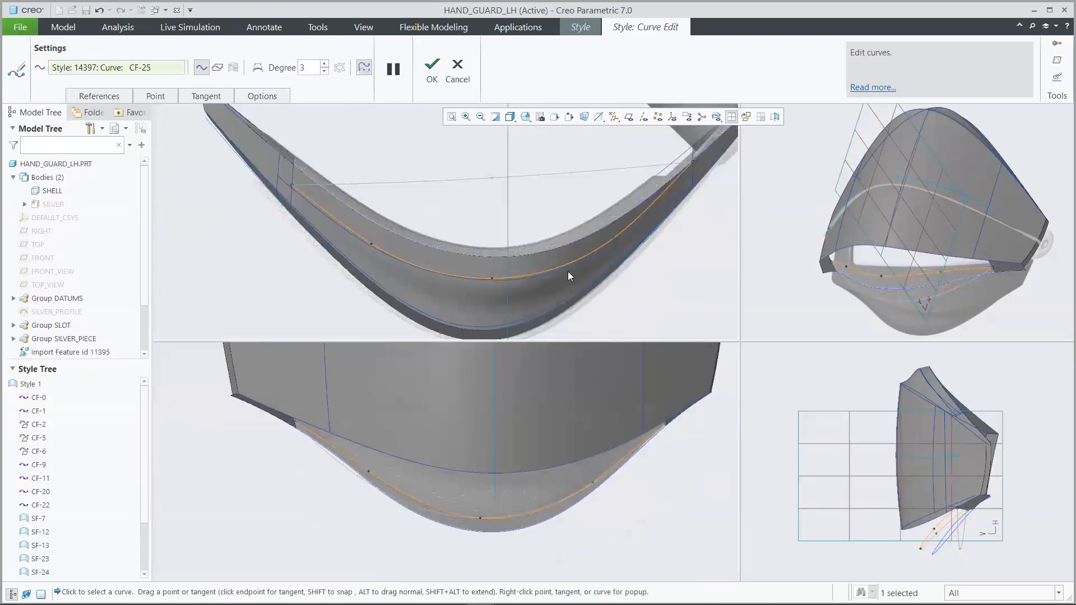
{"action": "left_click", "coordinate": [732, 117]}
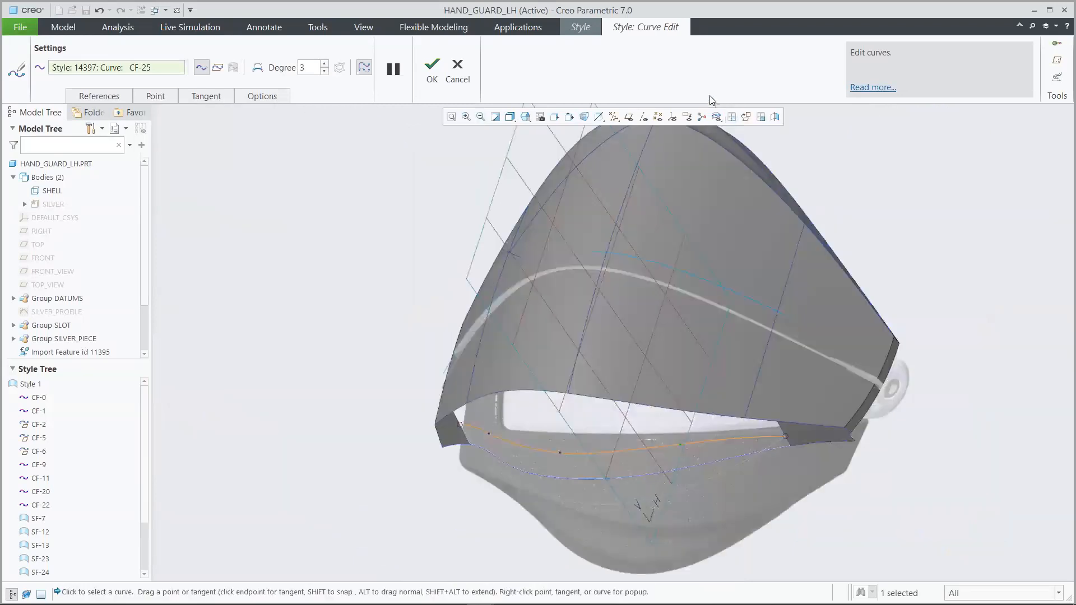
{"action": "scroll", "coordinate": [710, 95], "scroll_direction": "down", "scroll_amount": 3}
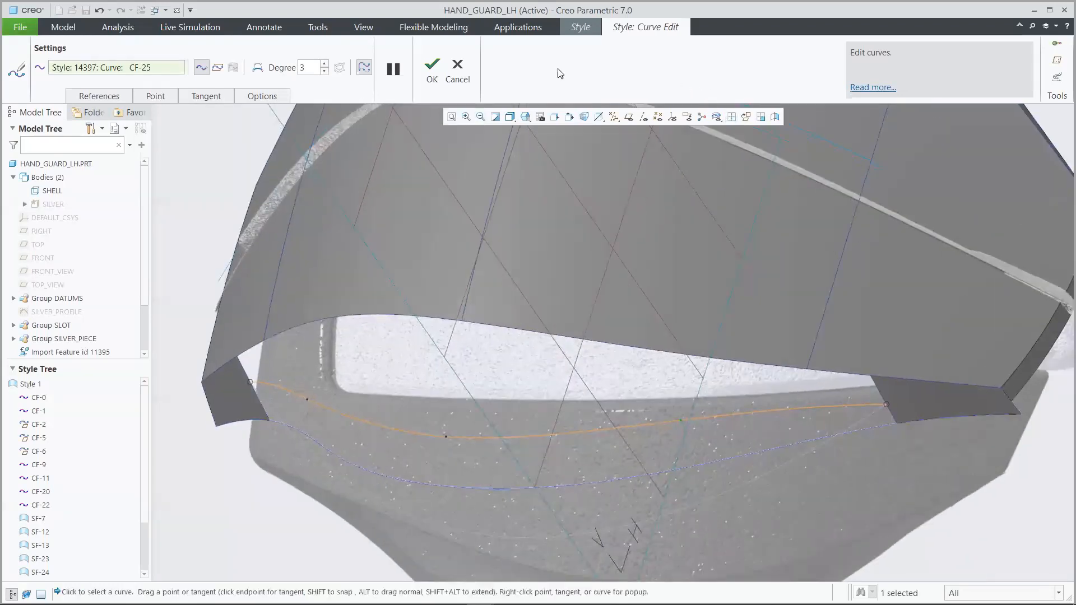
{"action": "left_click", "coordinate": [432, 70]}
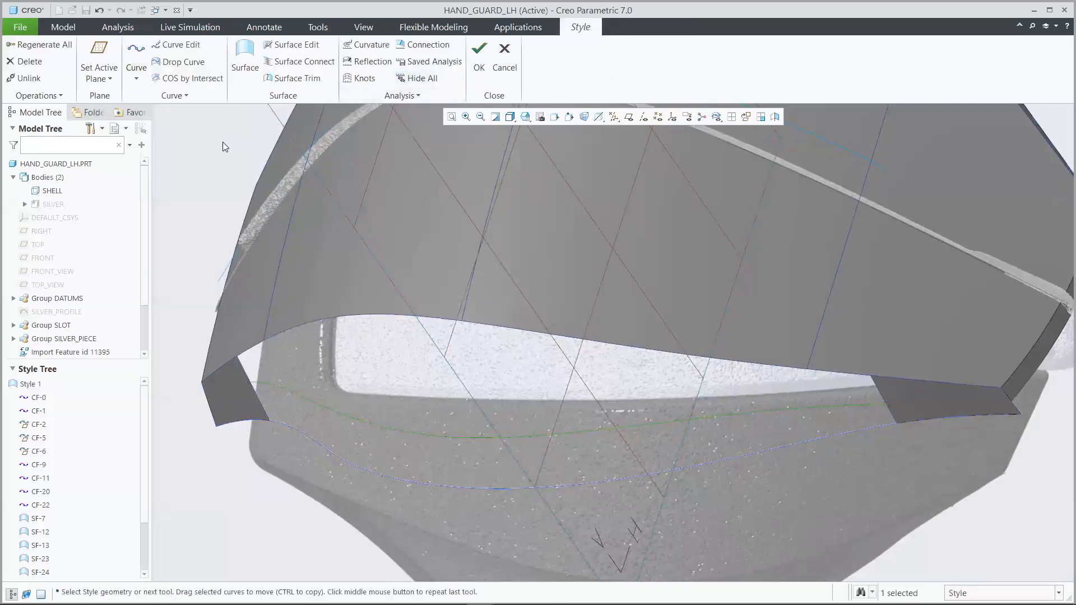
Step: Create the lower strip surface from the free curve, both short end curves and the lower outer curve, with G1 tangent connections at both ends
{"action": "left_click", "coordinate": [245, 54]}
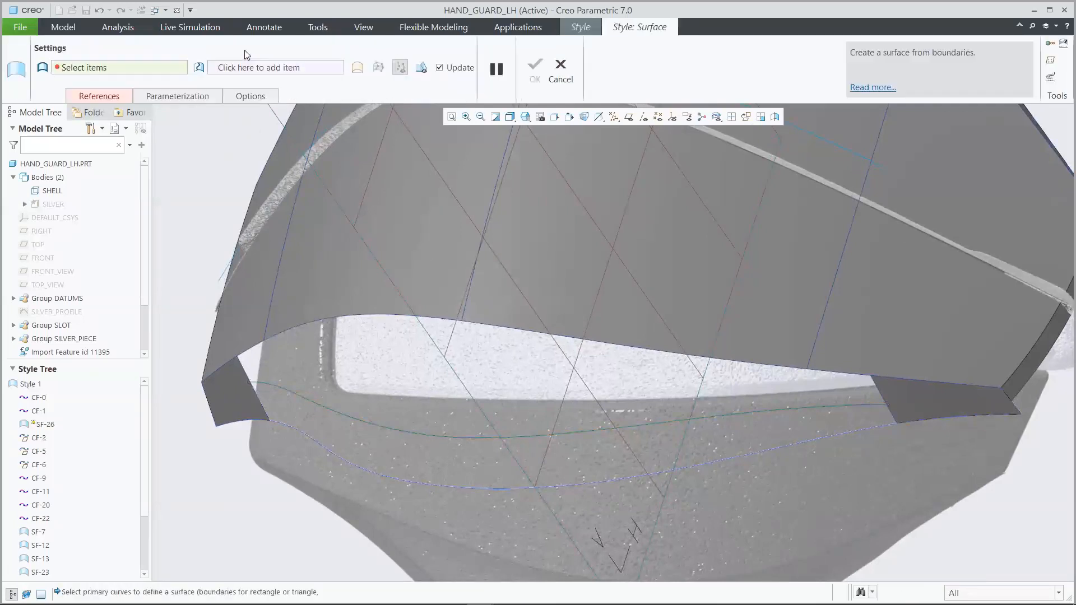
{"action": "left_click", "coordinate": [269, 385]}
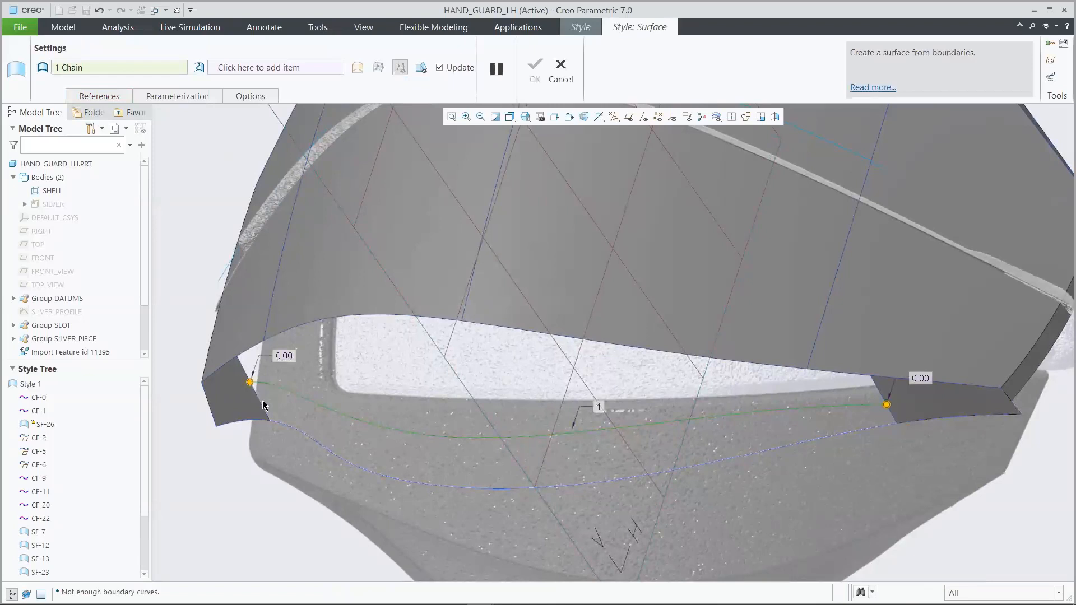
{"action": "left_click", "coordinate": [273, 416], "text": "ctrl"}
{"action": "left_click", "coordinate": [287, 430], "text": "ctrl"}
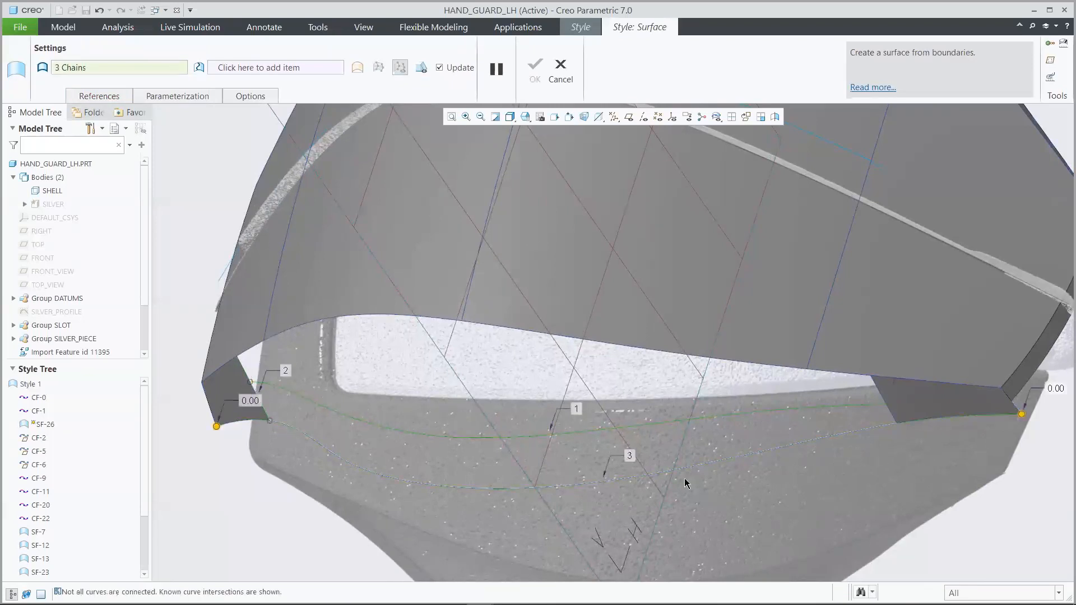
{"action": "left_click", "coordinate": [892, 412], "text": "ctrl"}
{"action": "right_click", "coordinate": [882, 413]}
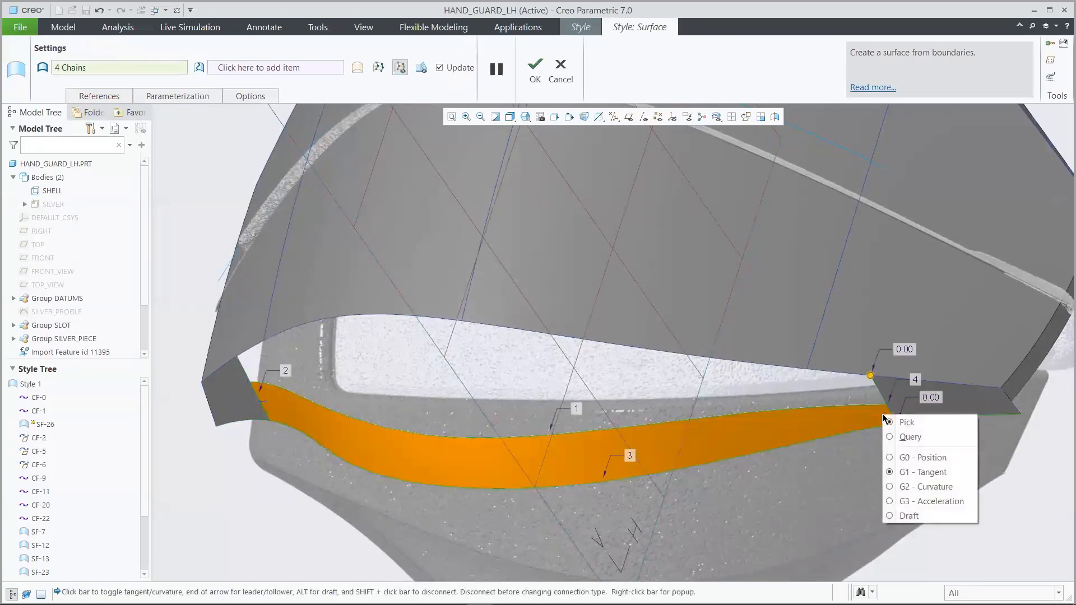
{"action": "left_click", "coordinate": [849, 421]}
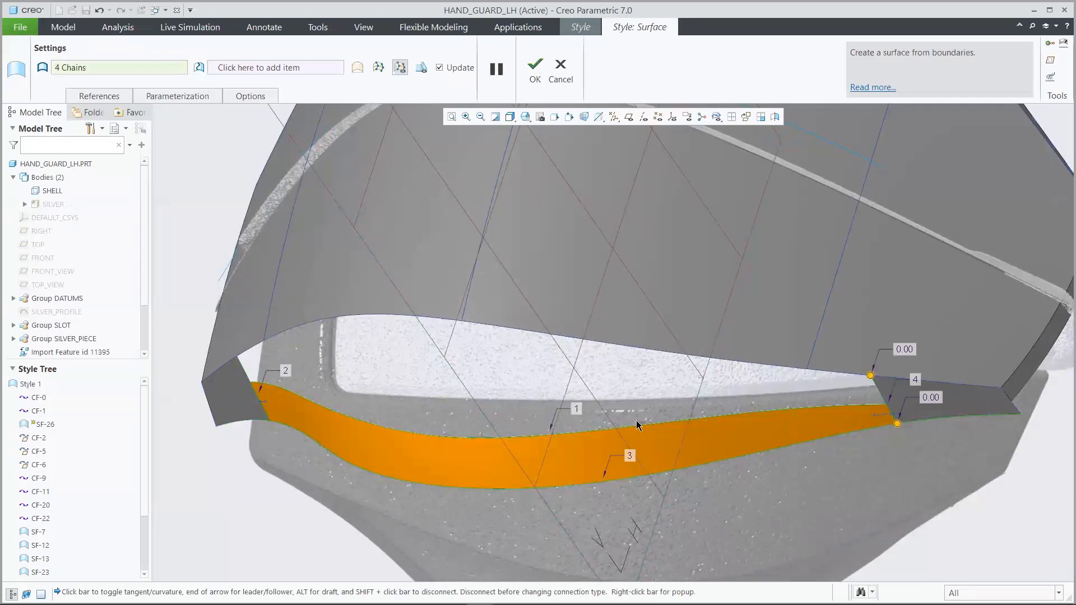
{"action": "right_click", "coordinate": [275, 401]}
{"action": "left_click", "coordinate": [371, 448]}
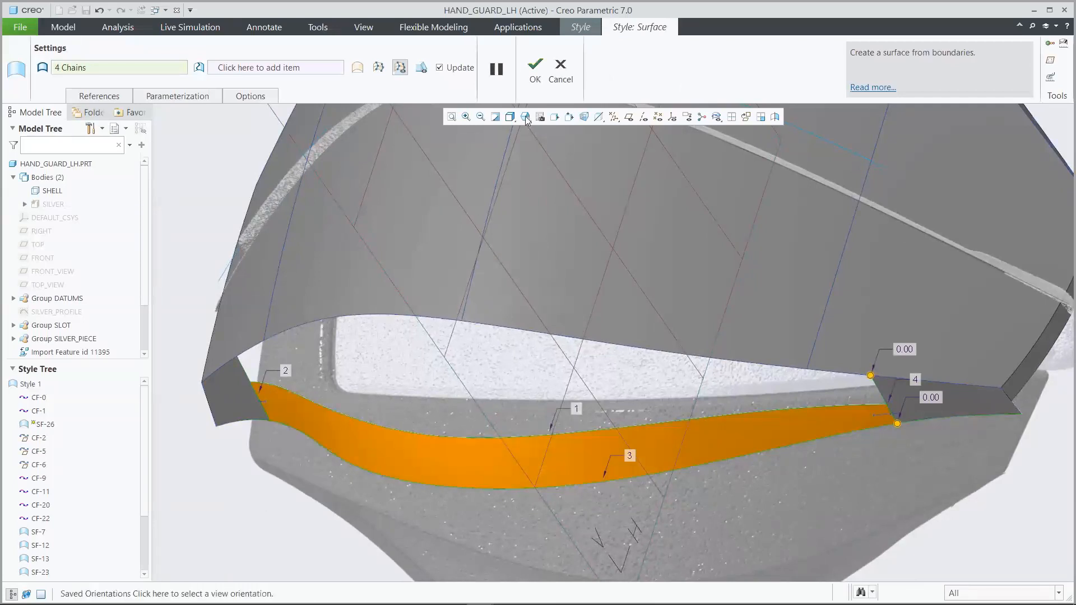
{"action": "left_click", "coordinate": [536, 70]}
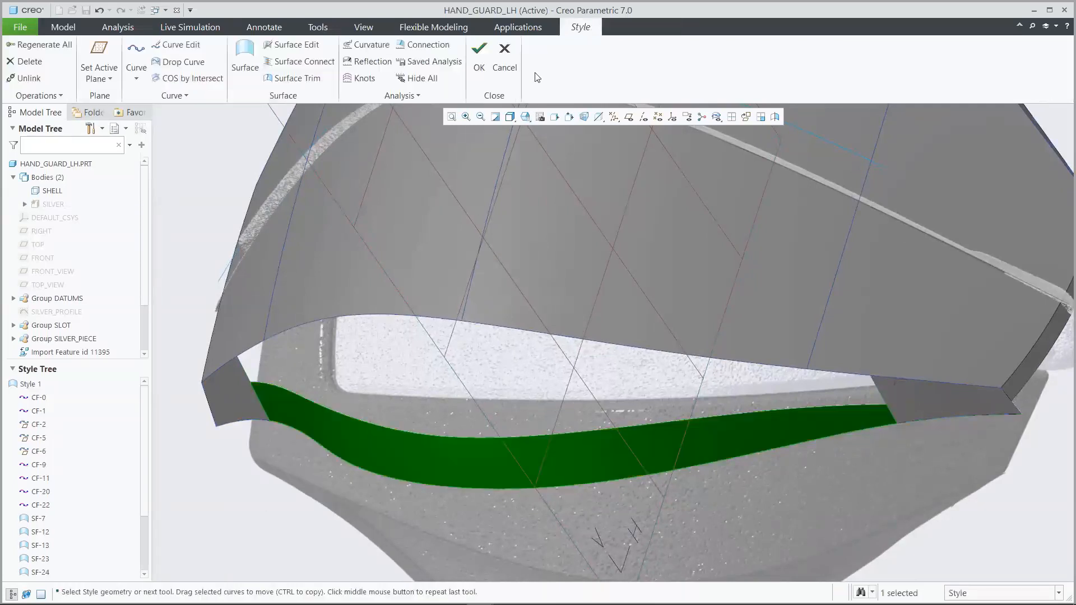
{"action": "left_click", "coordinate": [203, 148]}
Step: Draw a planar curve on the center plane from the main surface's lower edge to the strip surface's upper edge
{"action": "left_click", "coordinate": [137, 53]}
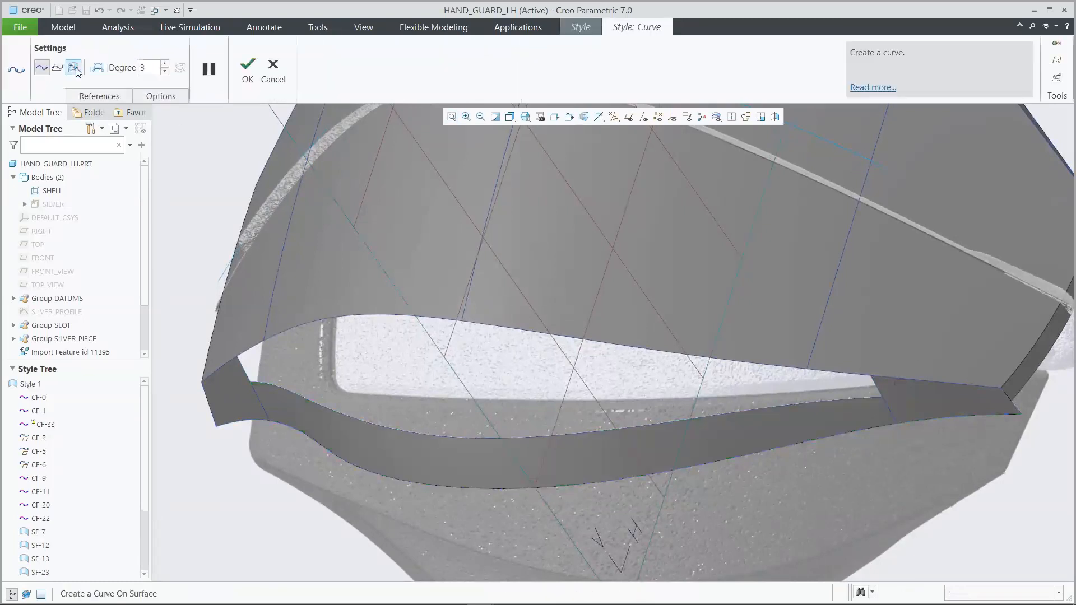
{"action": "left_click", "coordinate": [357, 313], "text": "shift"}
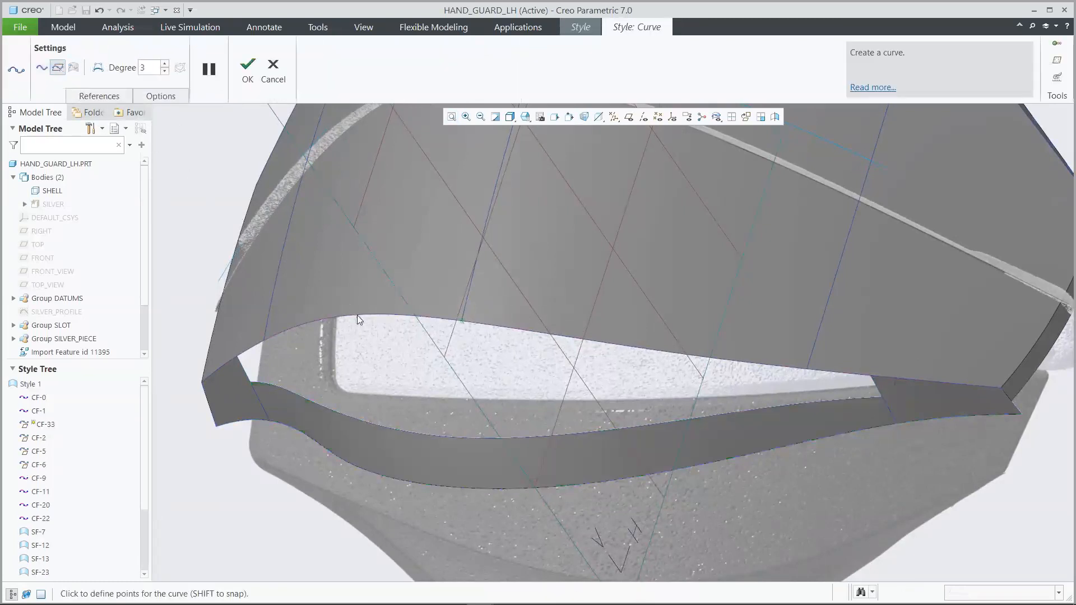
{"action": "left_click", "coordinate": [347, 416], "text": "shift"}
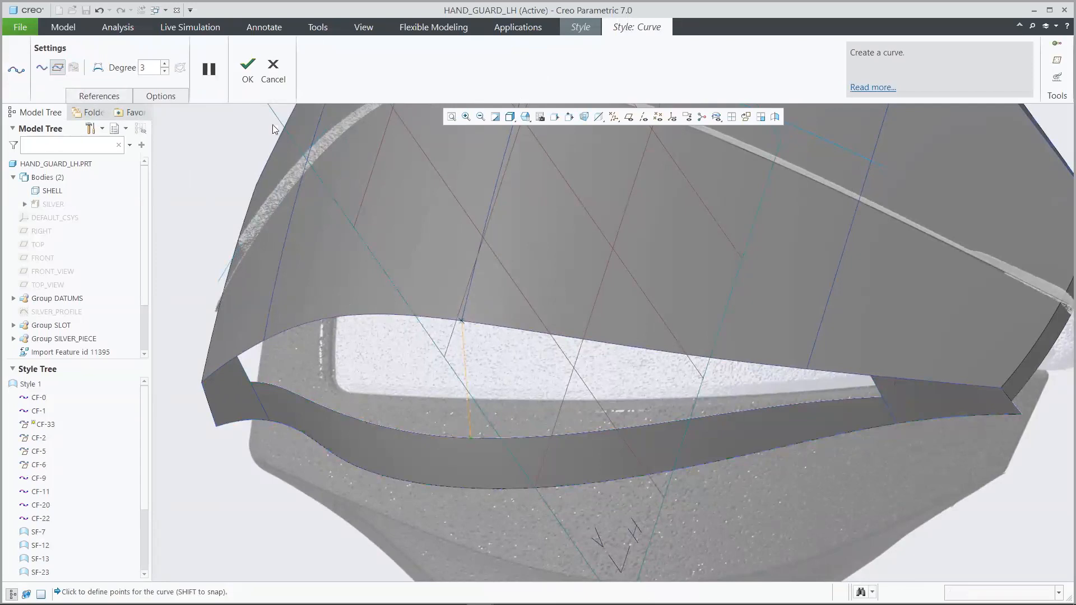
{"action": "left_click", "coordinate": [247, 70]}
{"action": "key", "text": "ctrl+d"}
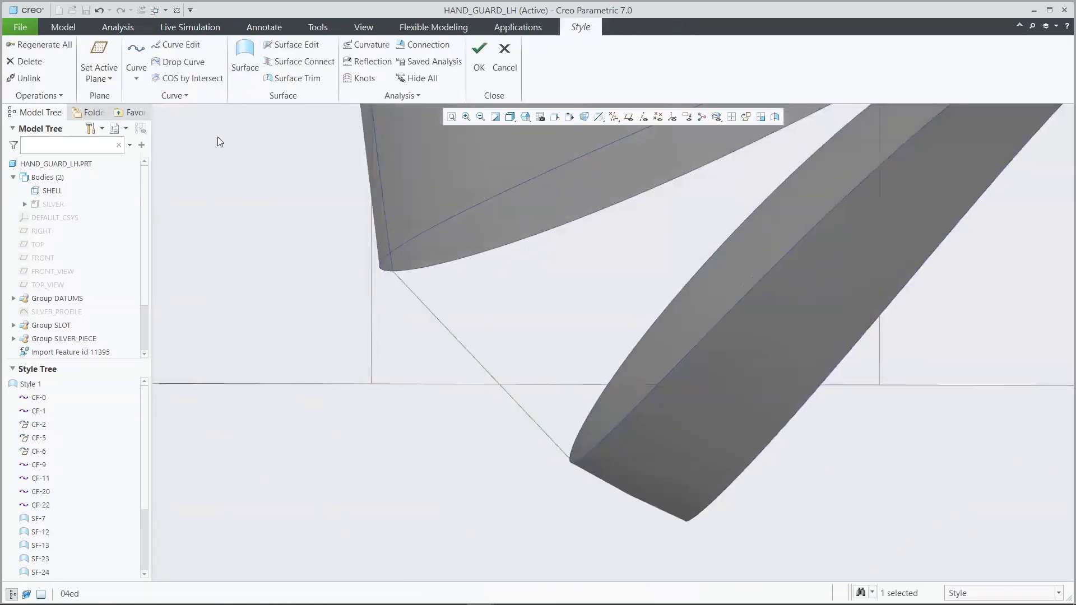
Step: Make the planar curve's lower end G1 surface tangent to the strip surface and add a point along the curve
{"action": "left_click", "coordinate": [178, 45]}
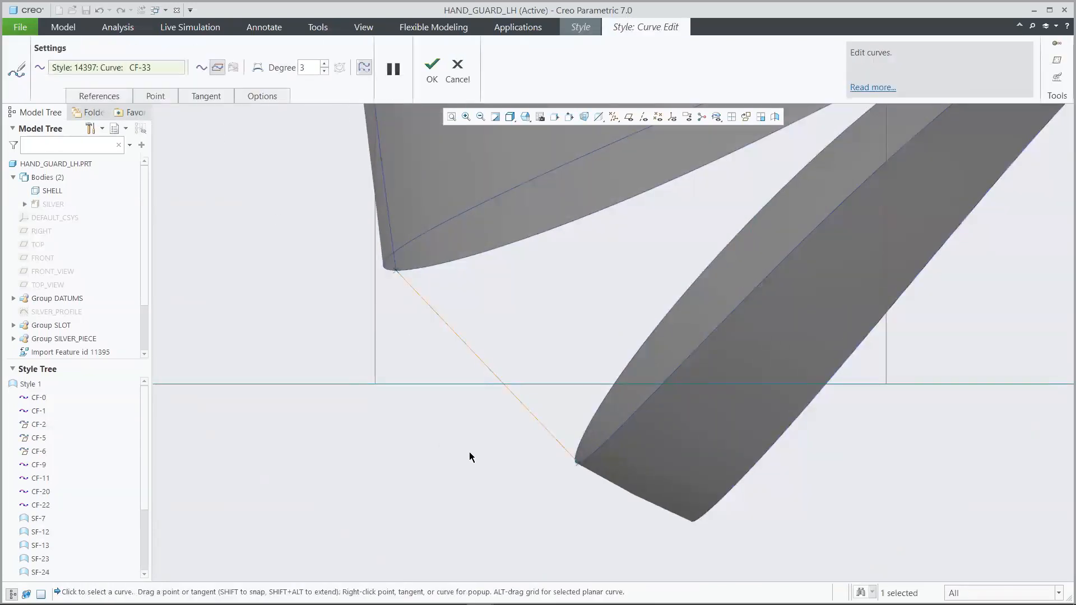
{"action": "right_click", "coordinate": [543, 428]}
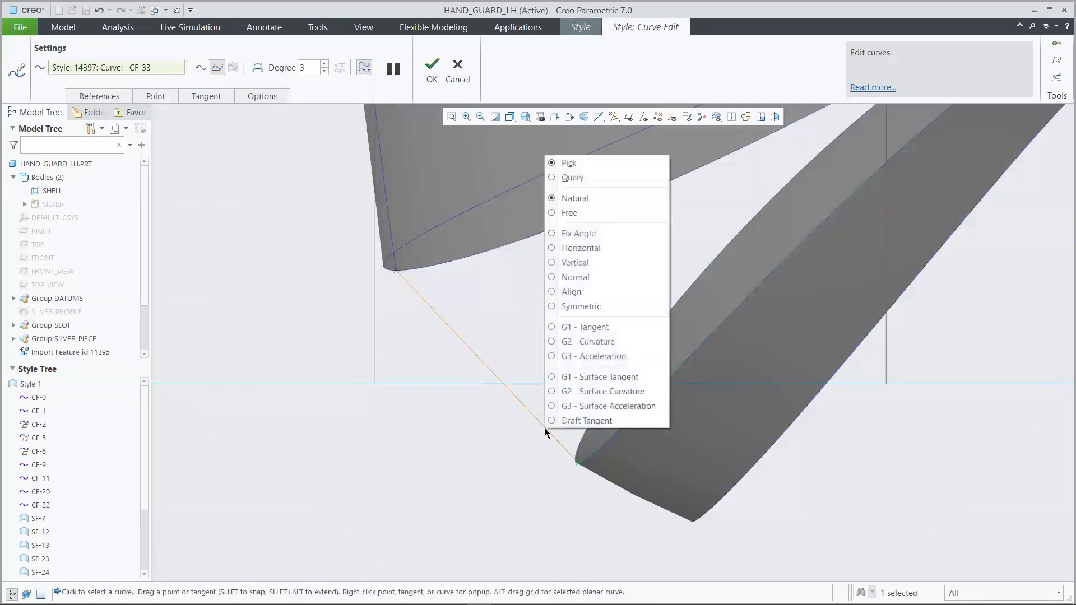
{"action": "left_click", "coordinate": [586, 379]}
{"action": "right_click", "coordinate": [459, 341]}
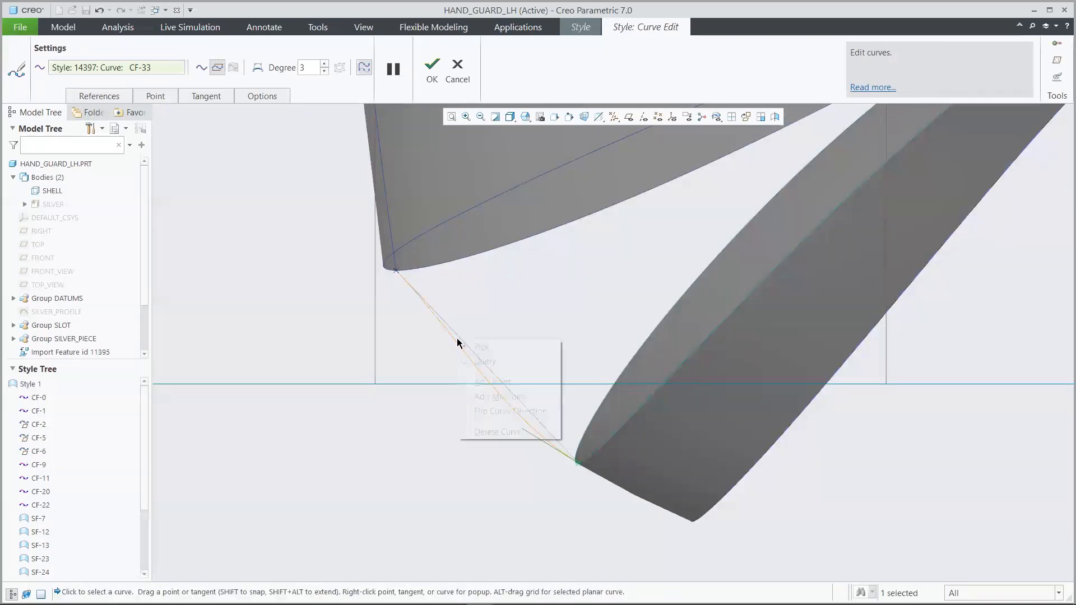
{"action": "left_click", "coordinate": [486, 382]}
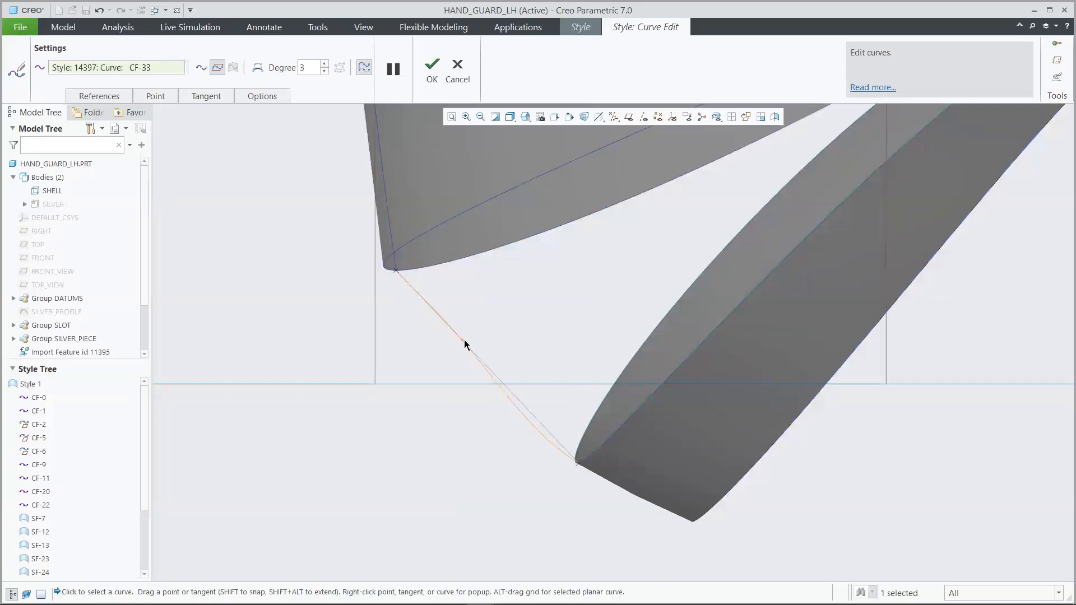
{"action": "left_click", "coordinate": [432, 68]}
{"action": "key", "text": "v"}
{"action": "key", "text": "p"}
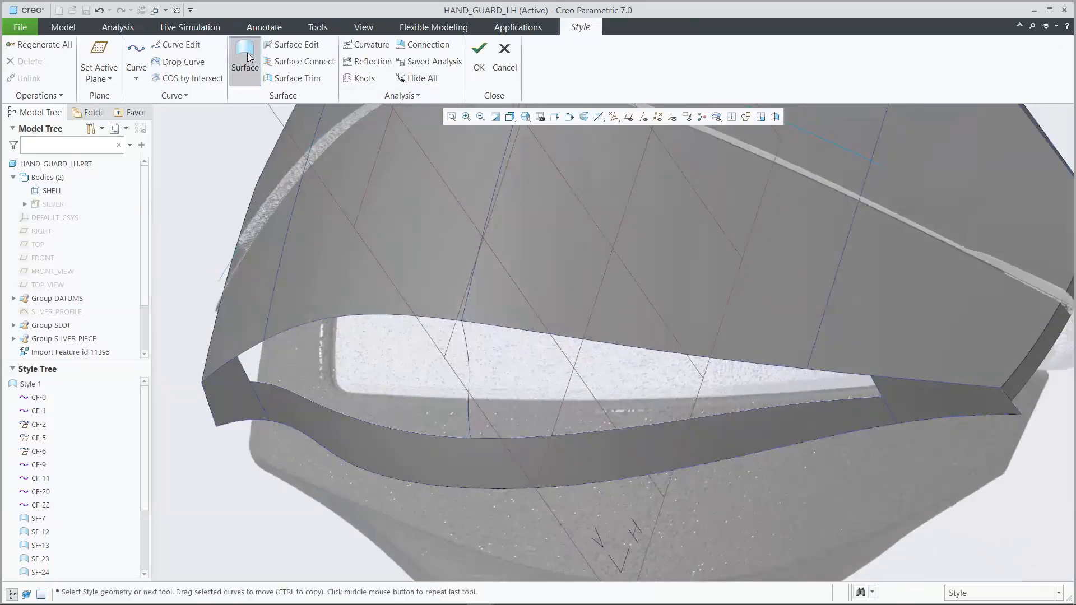
Step: Define the lower infill surface from the main surface's lower edge, both short curves and the free curve, tangent to the adjoining surfaces
{"action": "left_click", "coordinate": [247, 54]}
{"action": "left_click", "coordinate": [290, 329]}
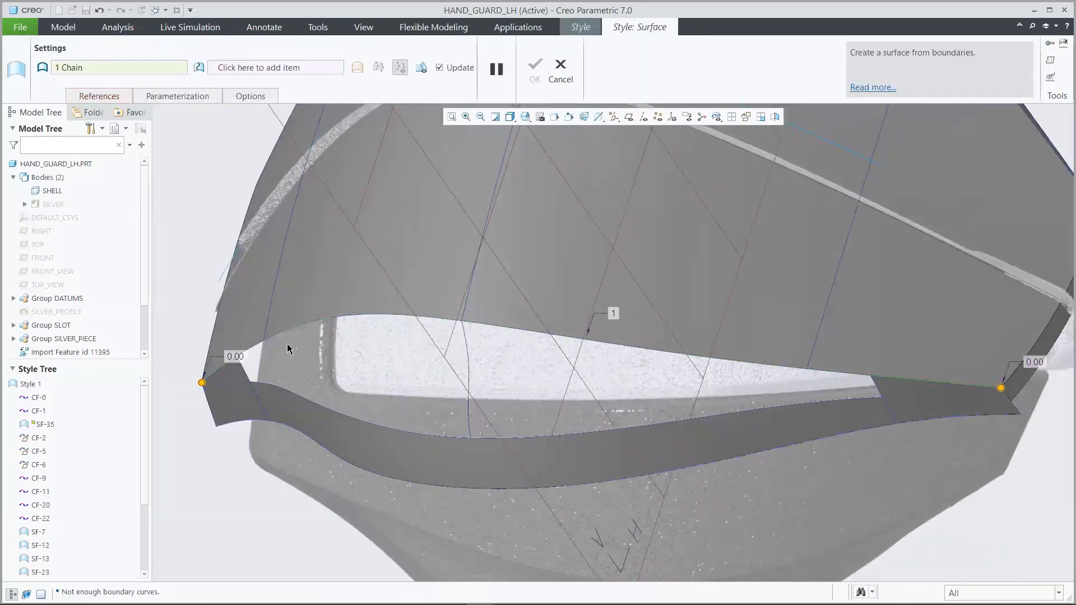
{"action": "left_click", "coordinate": [269, 397], "text": "ctrl"}
{"action": "left_click", "coordinate": [331, 415], "text": "ctrl"}
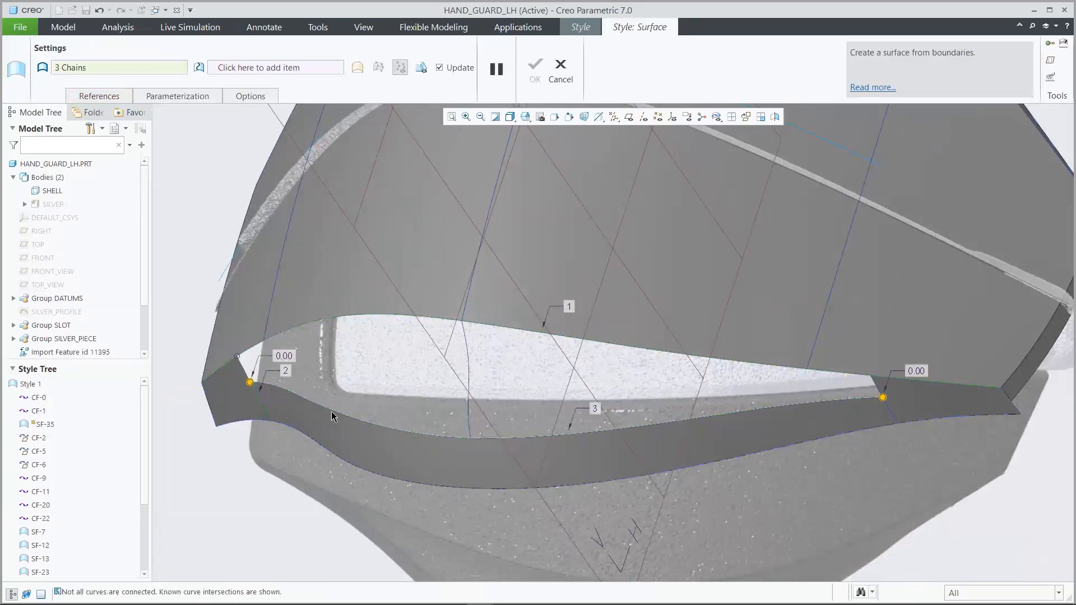
{"action": "left_click", "coordinate": [874, 386], "text": "ctrl"}
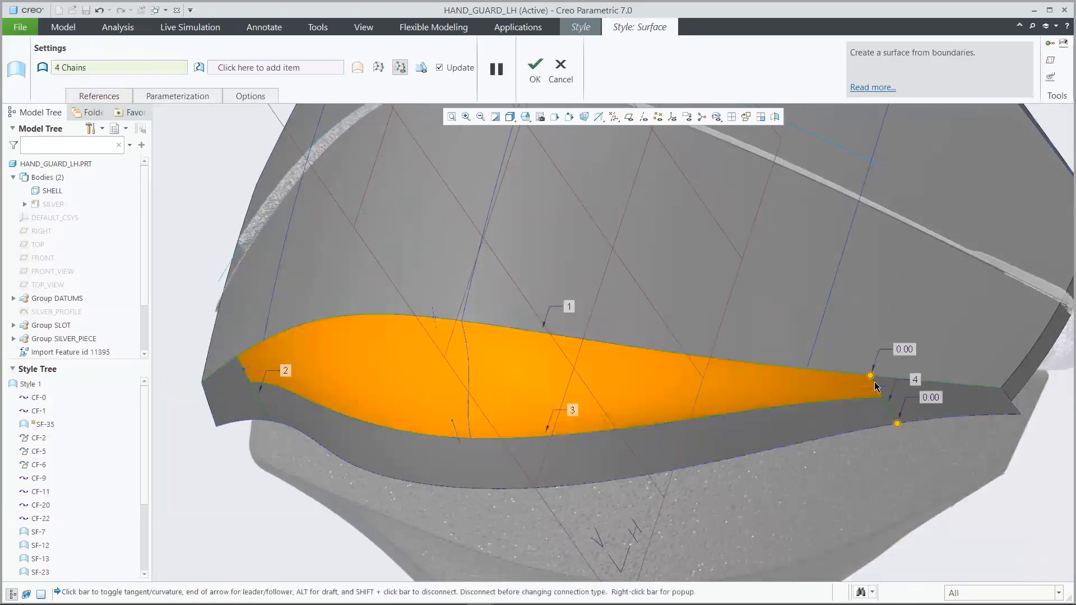
{"action": "right_click", "coordinate": [872, 388]}
{"action": "left_click", "coordinate": [684, 391]}
{"action": "right_click", "coordinate": [250, 371]}
{"action": "left_click", "coordinate": [373, 383]}
{"action": "right_click", "coordinate": [458, 427]}
{"action": "left_click", "coordinate": [501, 396]}
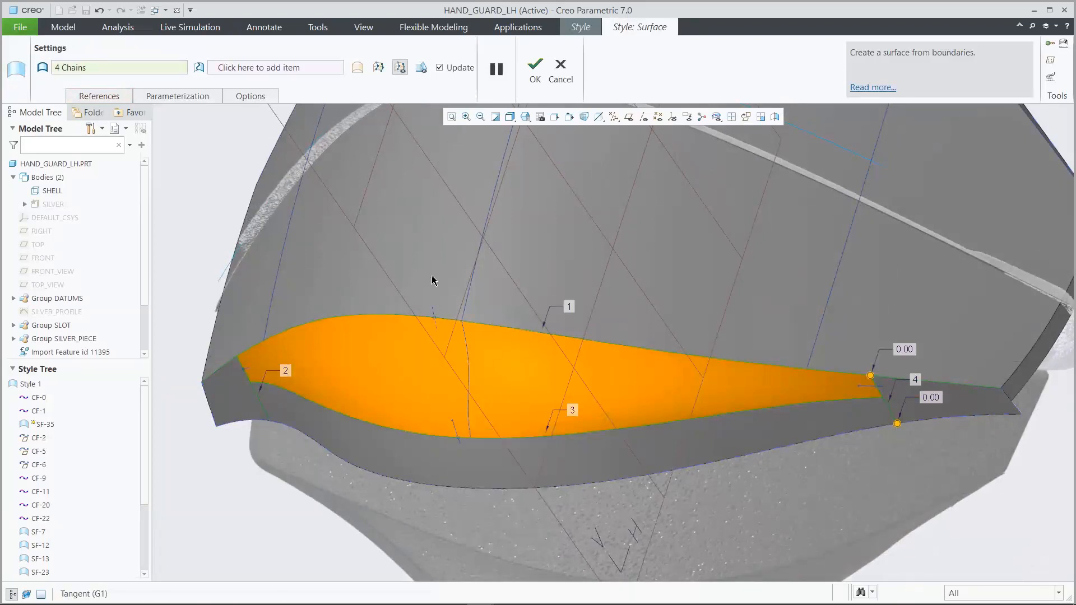
Step: Add the central planar curve as the lower infill surface's internal curve and accept the surface
{"action": "left_click", "coordinate": [288, 67]}
{"action": "left_click", "coordinate": [469, 358]}
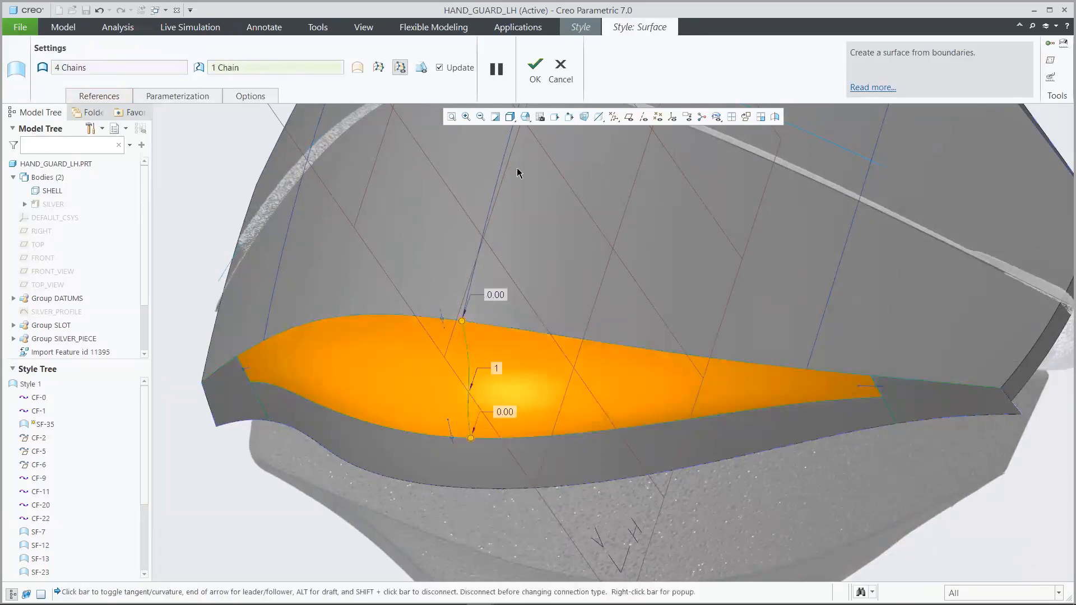
{"action": "left_click", "coordinate": [537, 72]}
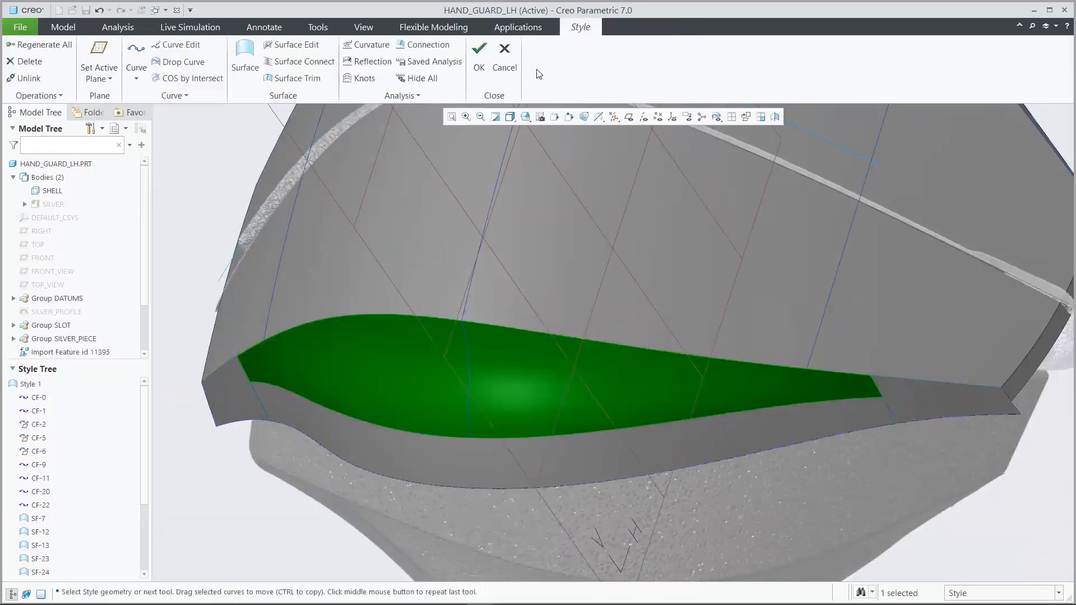
{"action": "left_click", "coordinate": [207, 159]}
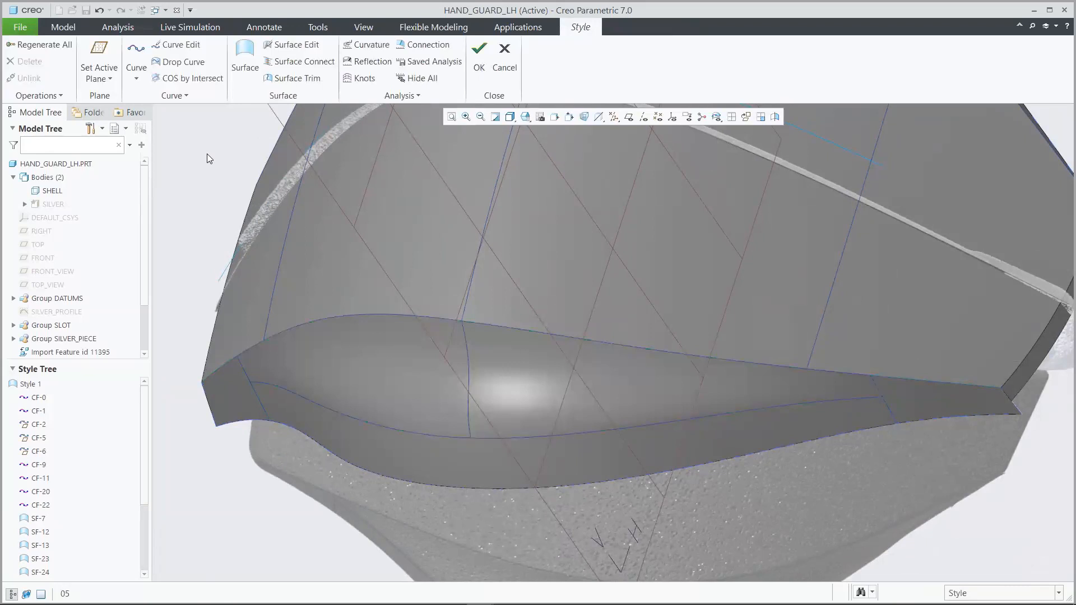
{"action": "key", "text": "ctrl+d"}
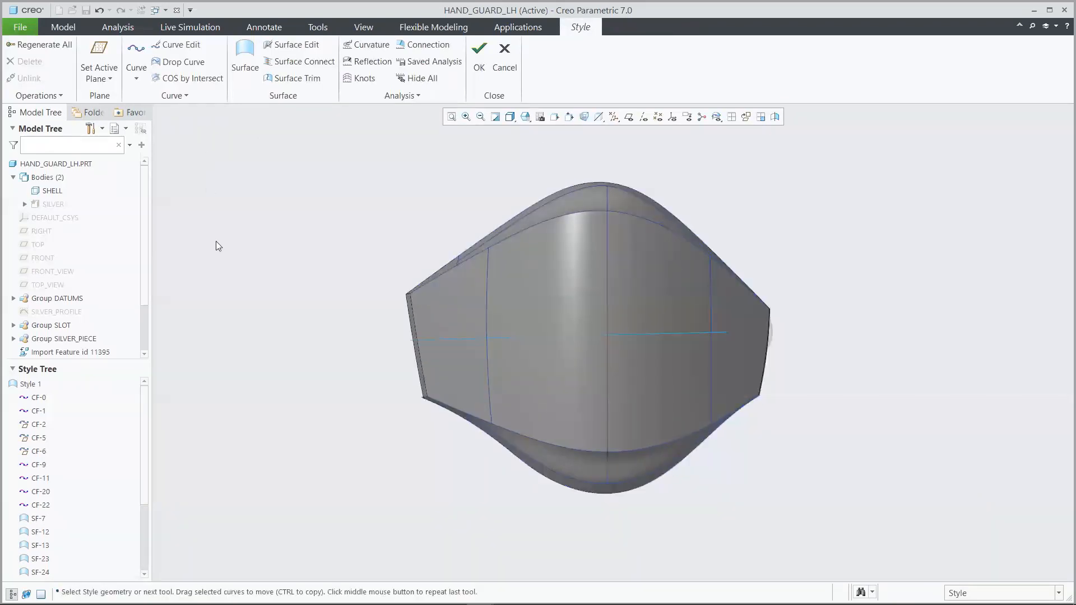
{"action": "left_click_drag", "start_coordinate": [141, 415], "coordinate": [149, 494]}
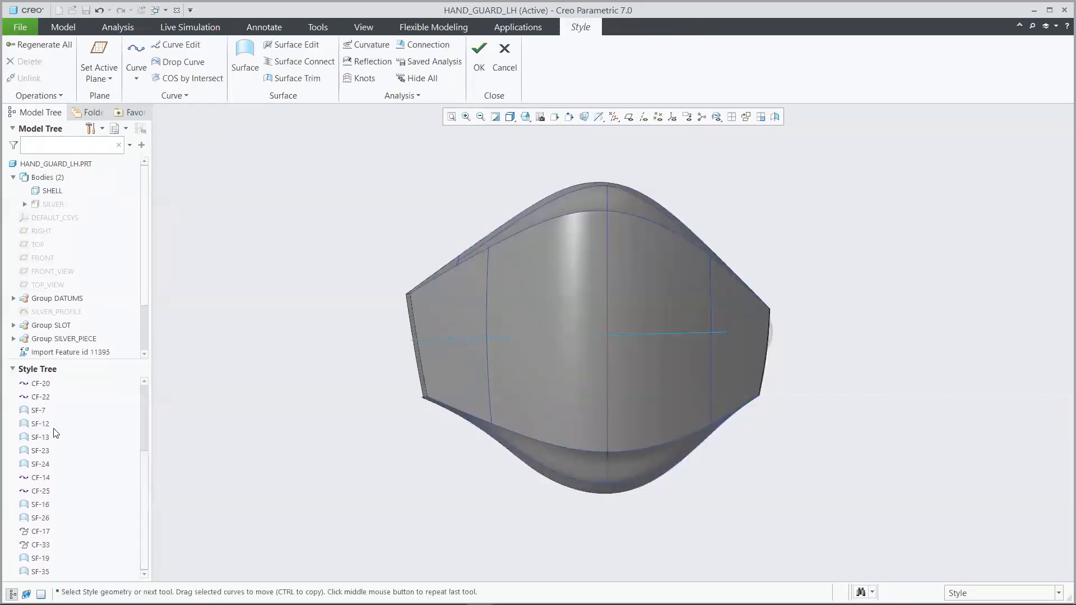
Step: Run a Reflection analysis with 36 lights on all the Style surfaces and examine the stripe flow across their joins
{"action": "left_click", "coordinate": [43, 410]}
{"action": "left_click", "coordinate": [49, 572], "text": "shift"}
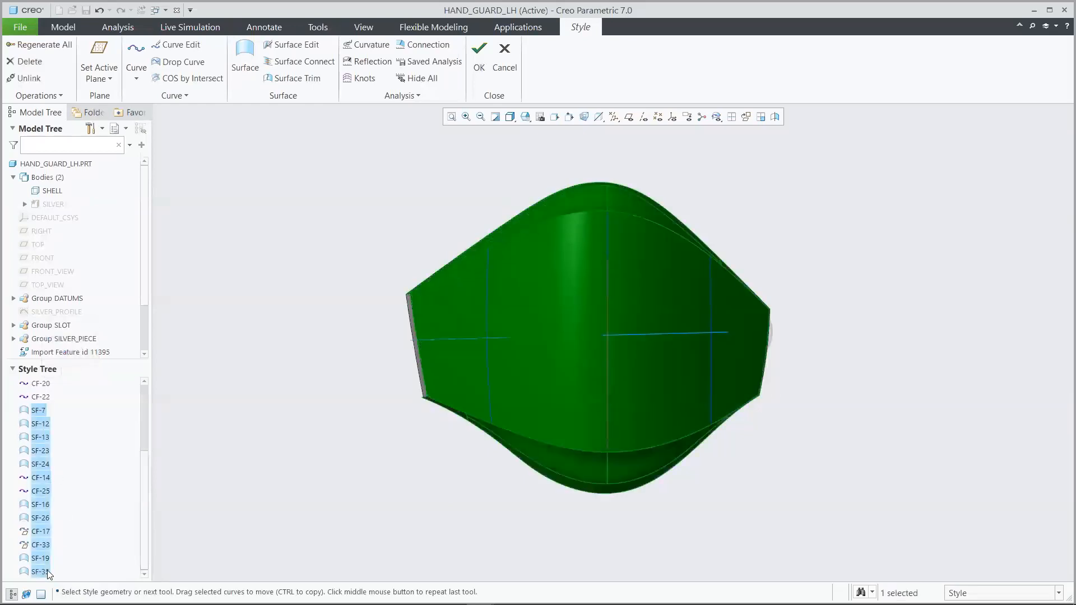
{"action": "left_click", "coordinate": [368, 58]}
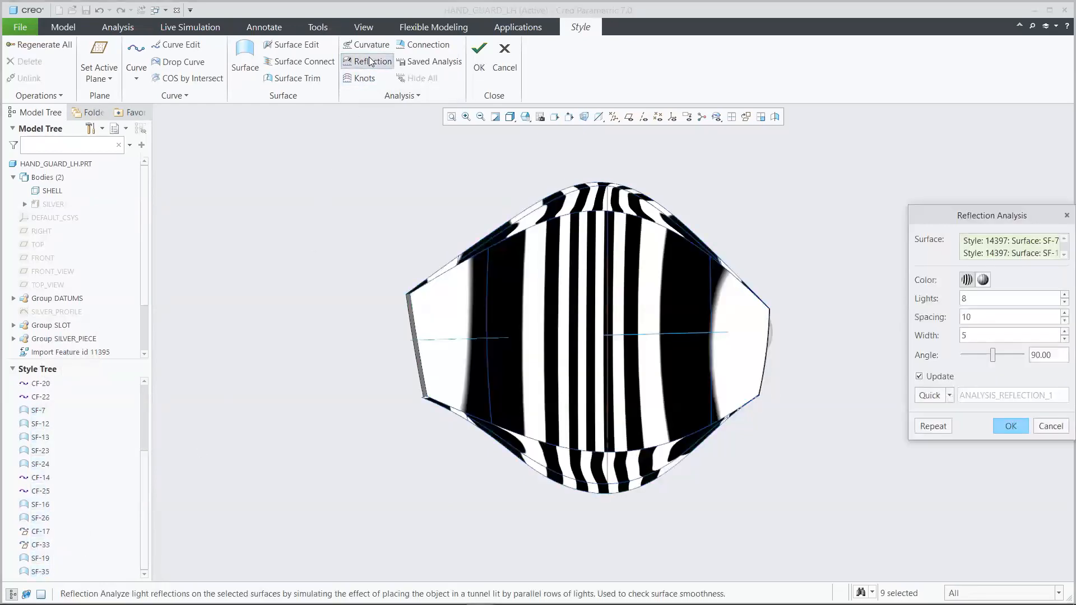
{"action": "double_click", "coordinate": [970, 301]}
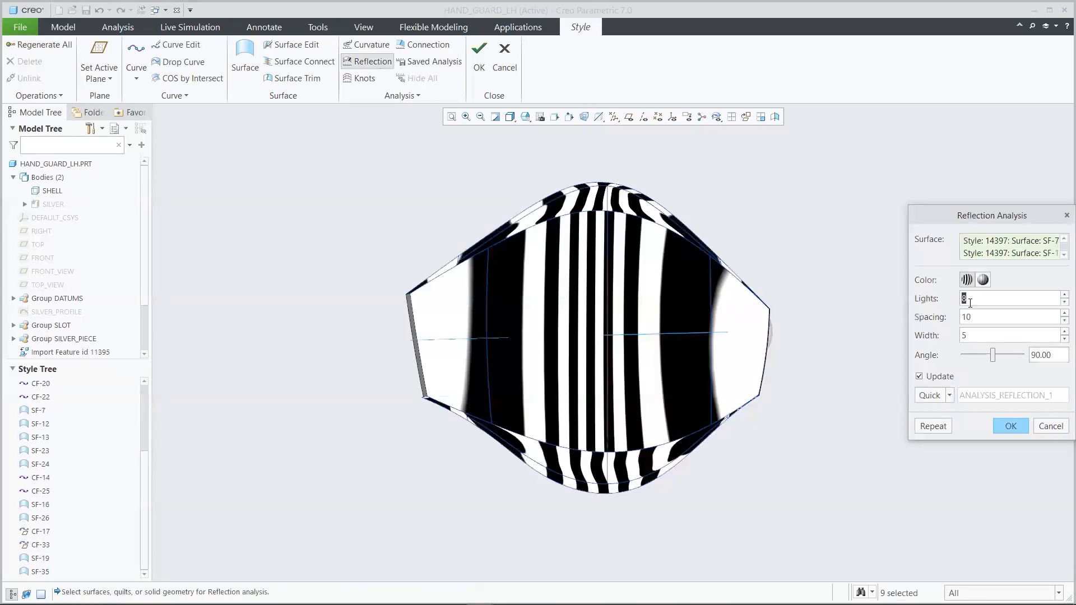
{"action": "key", "text": "Return"}
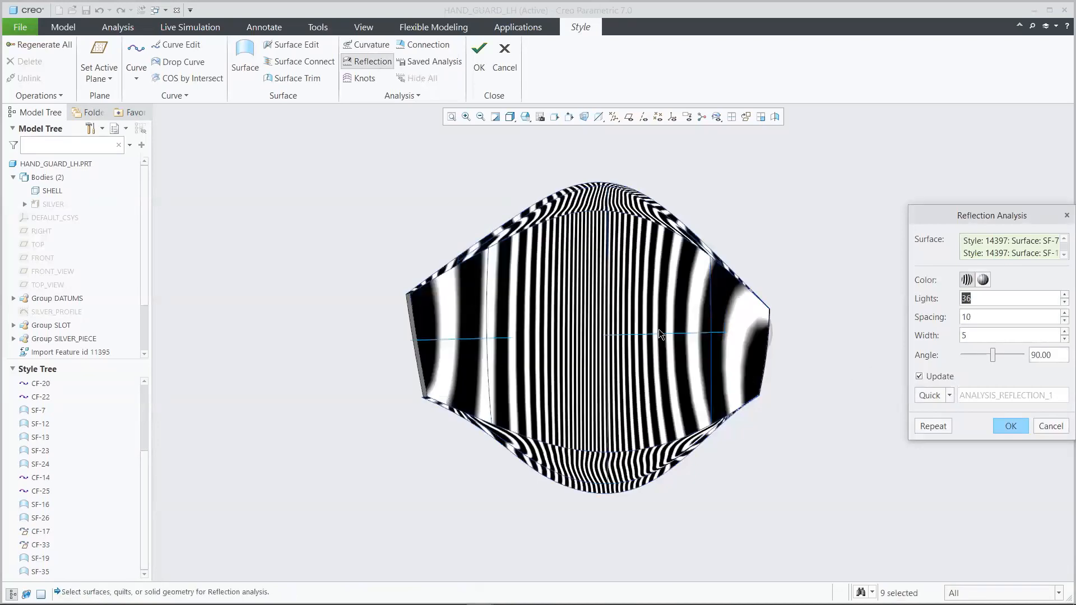
{"action": "mouse_move", "coordinate": [597, 288]}
{"action": "middle_mouse_down"}
{"action": "mouse_move", "coordinate": [591, 296]}
{"action": "mouse_move", "coordinate": [593, 262]}
{"action": "mouse_move", "coordinate": [568, 279]}
{"action": "mouse_move", "coordinate": [580, 296]}
{"action": "middle_mouse_up"}
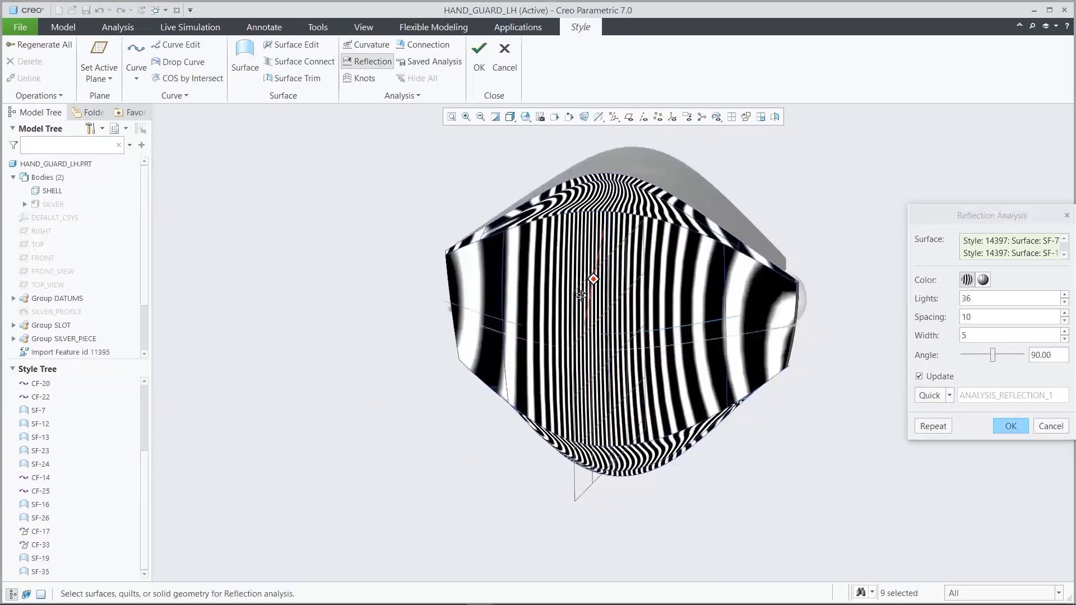
{"action": "left_click", "coordinate": [1009, 427]}
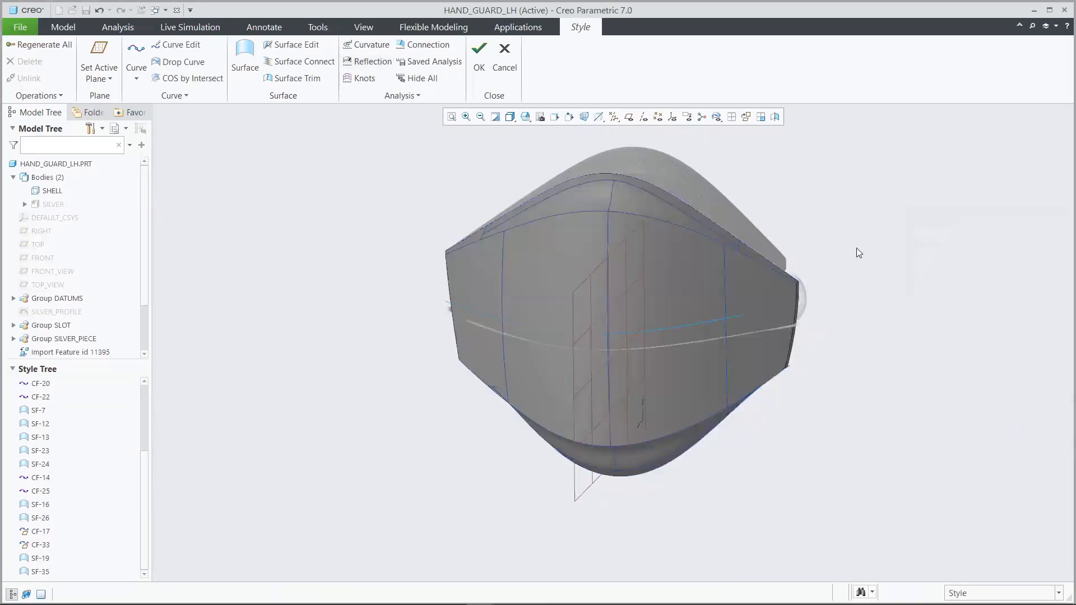
Step: Return to the default orientation and complete the Style feature
{"action": "key", "text": "ctrl+d"}
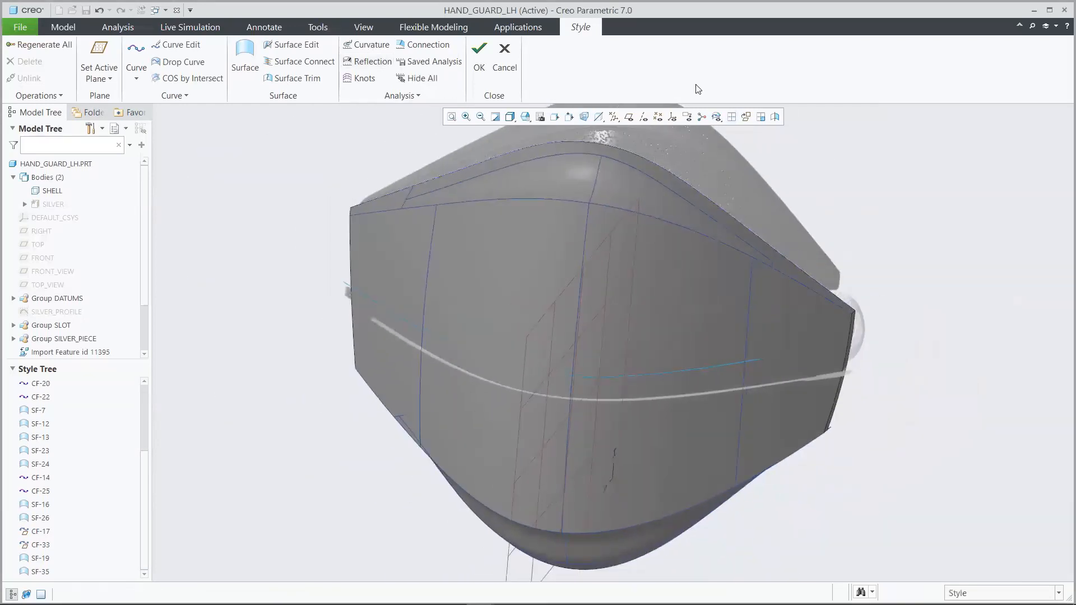
{"action": "left_click", "coordinate": [479, 56]}
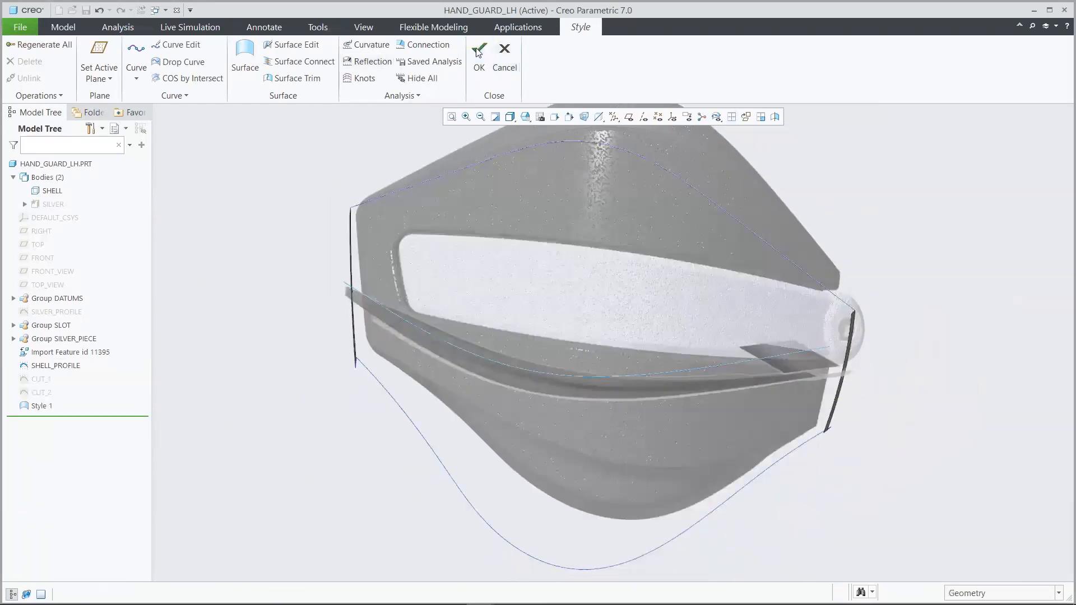
{"action": "left_click", "coordinate": [293, 160]}
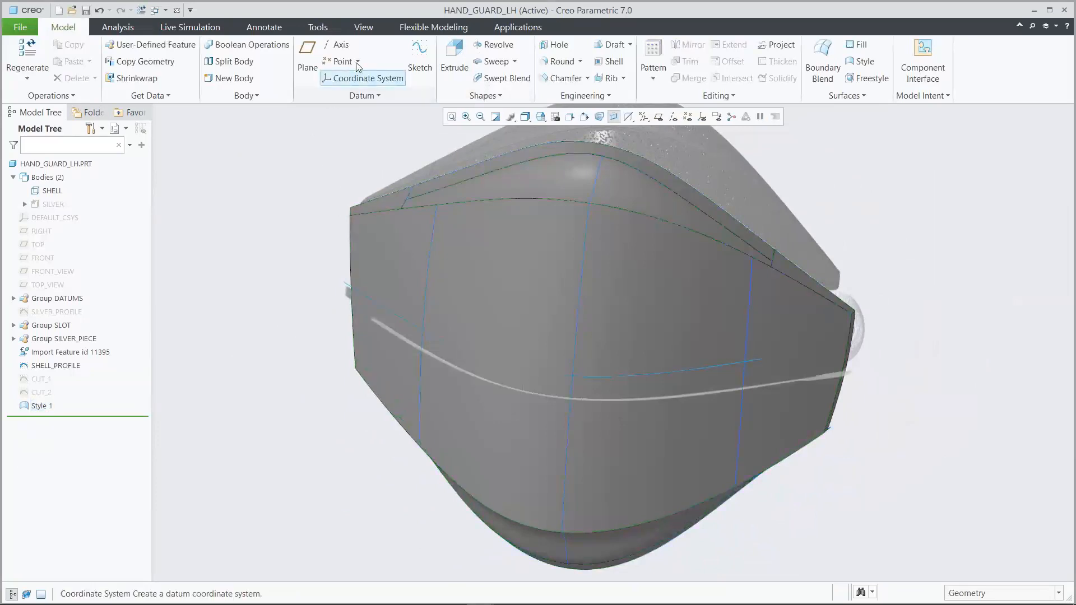
Step: Hide the Front_View.jpg and Top_View.jpg reference images
{"action": "left_click", "coordinate": [364, 27]}
{"action": "left_click", "coordinate": [537, 95]}
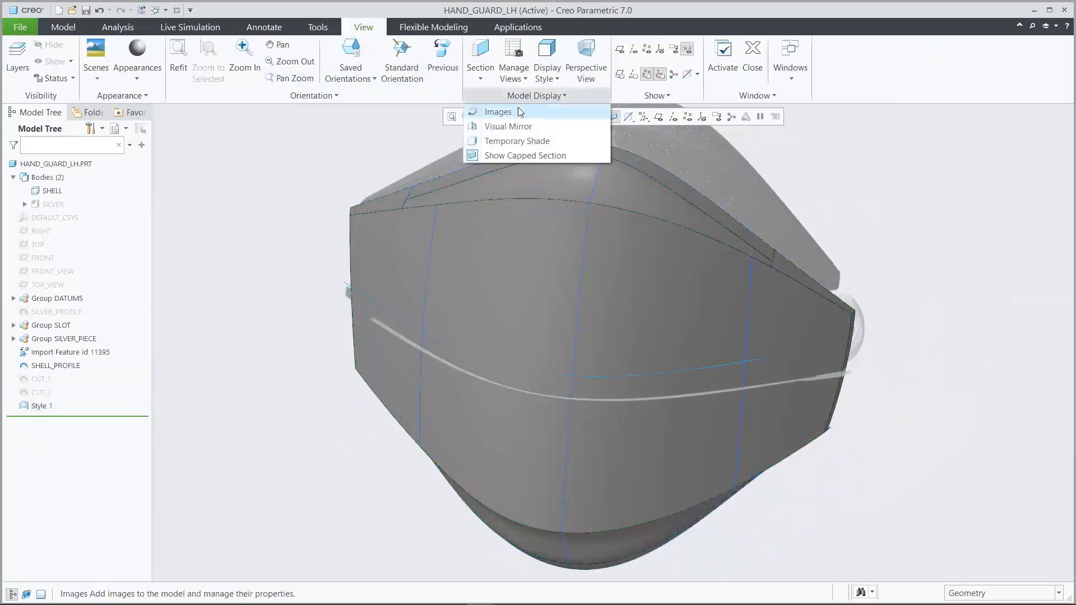
{"action": "left_click", "coordinate": [505, 113]}
{"action": "left_click", "coordinate": [168, 78]}
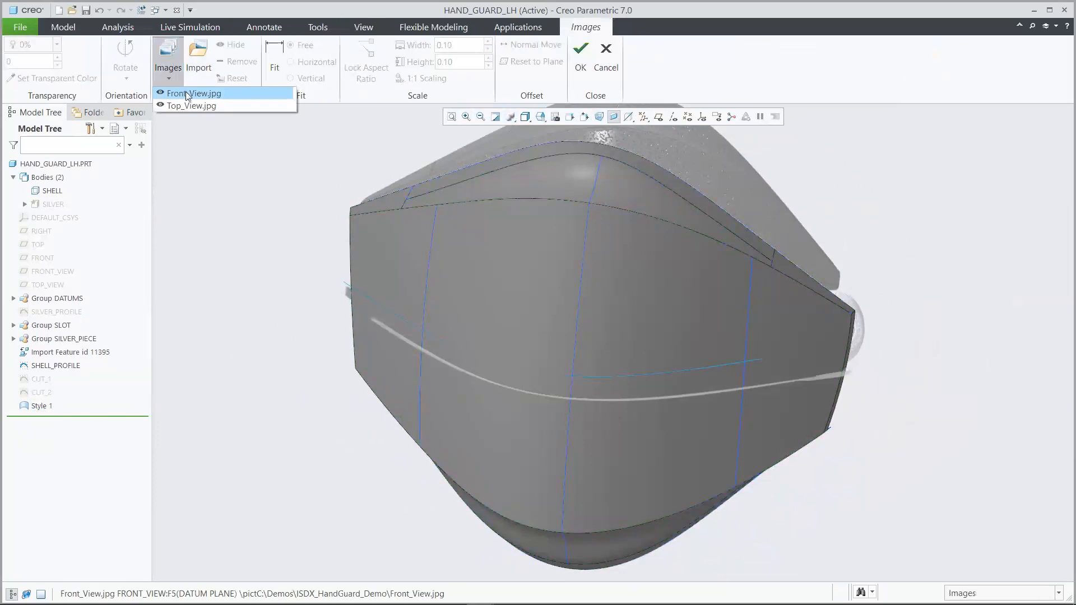
{"action": "left_click", "coordinate": [179, 92]}
{"action": "left_click", "coordinate": [224, 48]}
{"action": "left_click", "coordinate": [168, 78]}
{"action": "left_click", "coordinate": [183, 109]}
{"action": "left_click", "coordinate": [232, 48]}
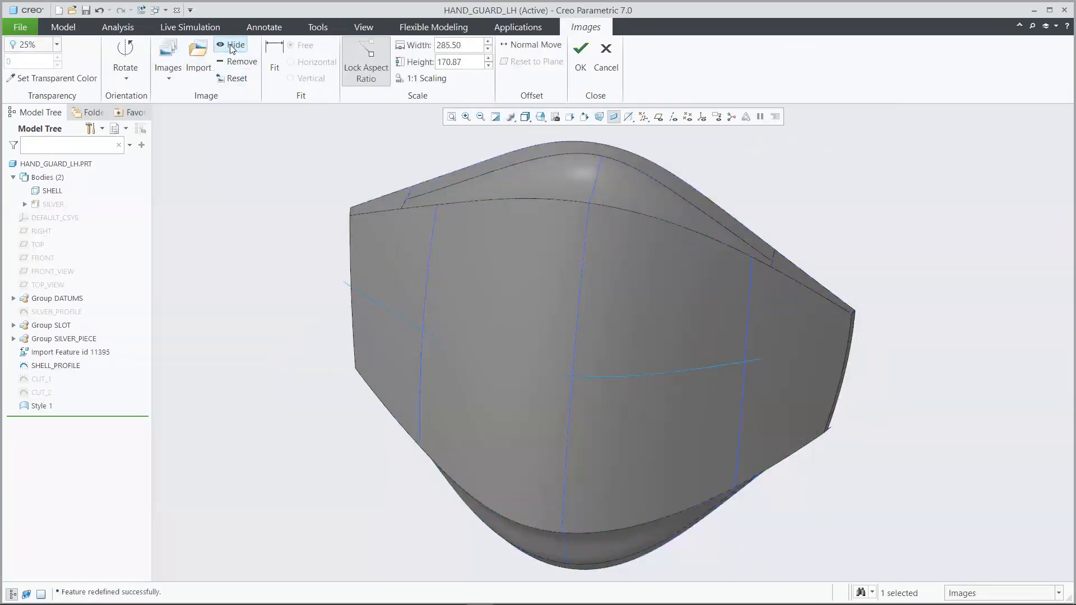
{"action": "left_click", "coordinate": [580, 56]}
Step: Restrict selection to quilts and merge the Style quilt with the end surface at the shell's narrow end
{"action": "left_click", "coordinate": [63, 27]}
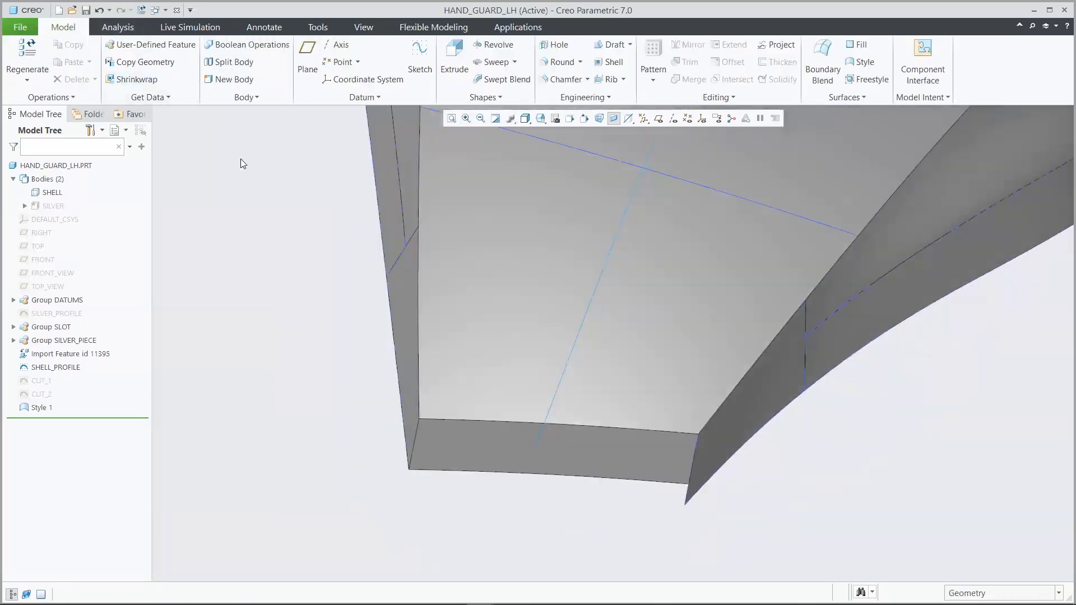
{"action": "left_click", "coordinate": [971, 596]}
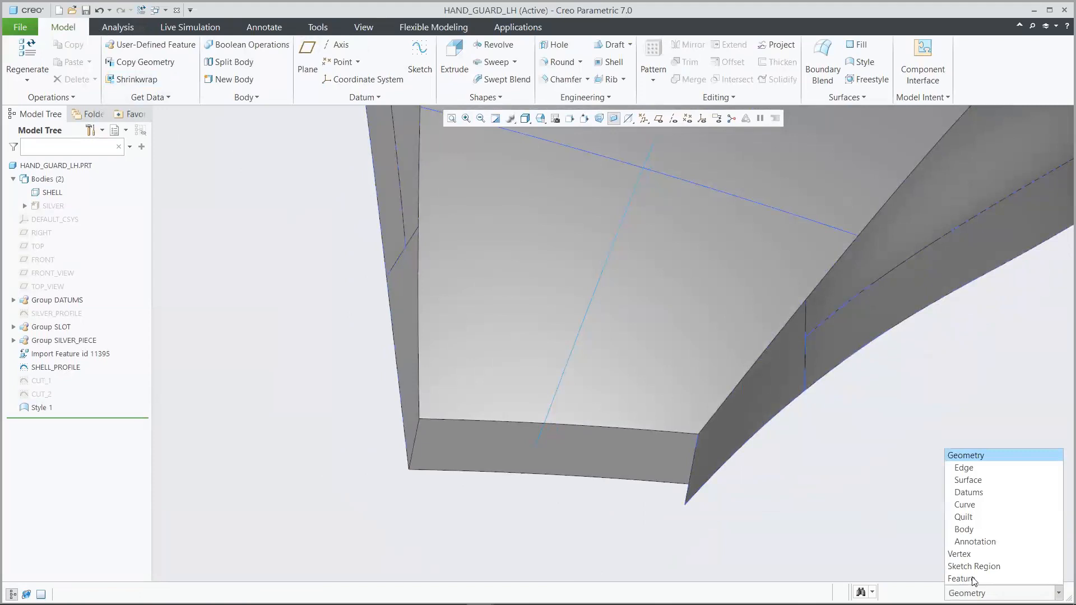
{"action": "left_click", "coordinate": [963, 517]}
{"action": "left_click", "coordinate": [637, 334]}
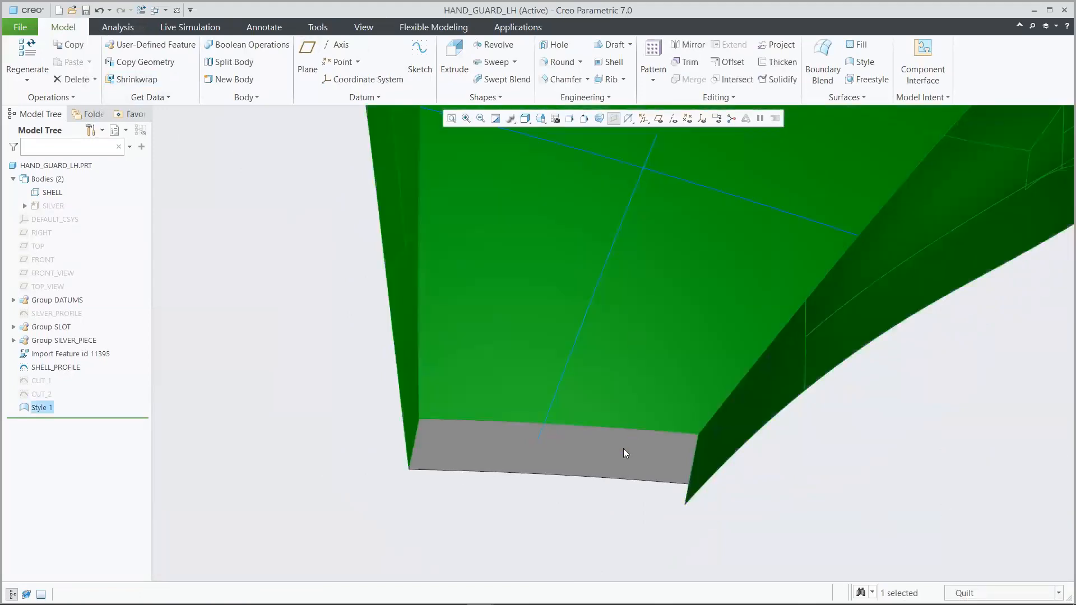
{"action": "left_click", "coordinate": [624, 452], "text": "ctrl"}
{"action": "left_click", "coordinate": [688, 79]}
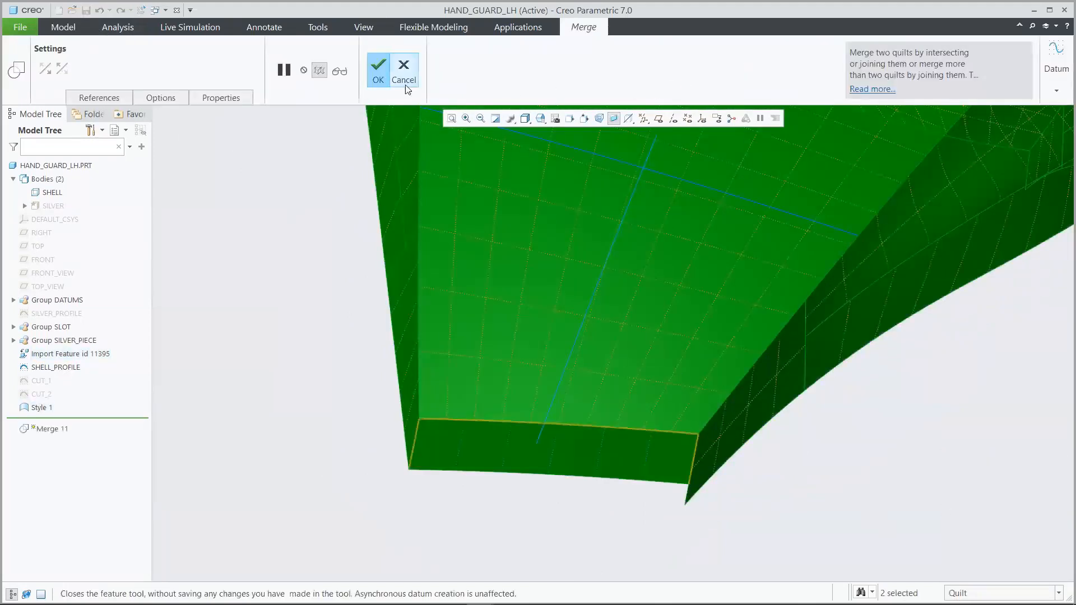
{"action": "left_click", "coordinate": [382, 65]}
{"action": "left_click", "coordinate": [251, 155]}
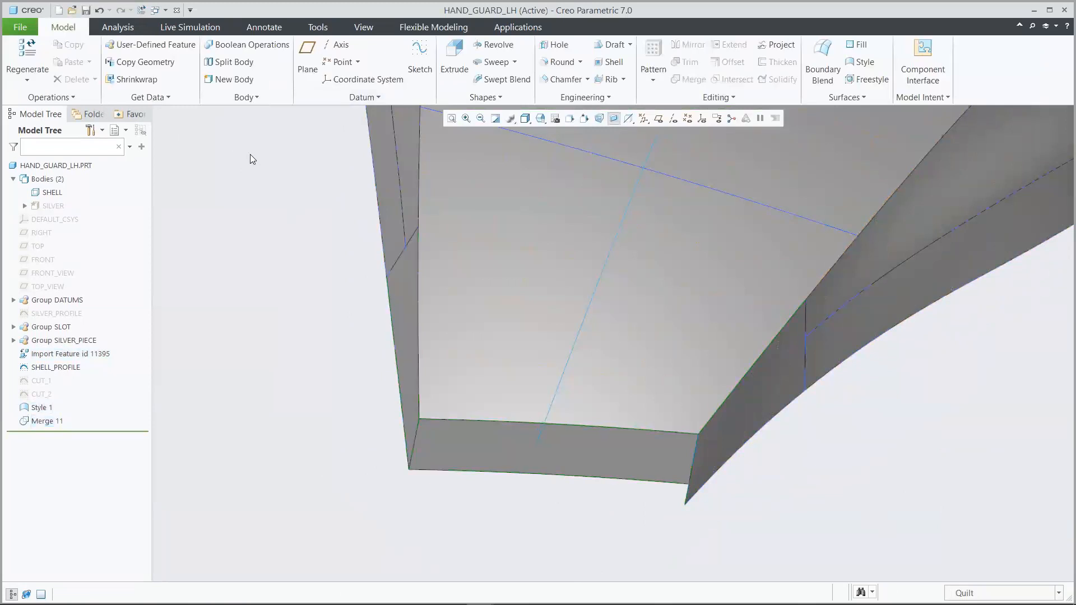
Step: Merge the Style quilt with the curved end surface at the shell's opposite end
{"action": "middle_click_drag", "start_coordinate": [251, 155], "coordinate": [563, 268]}
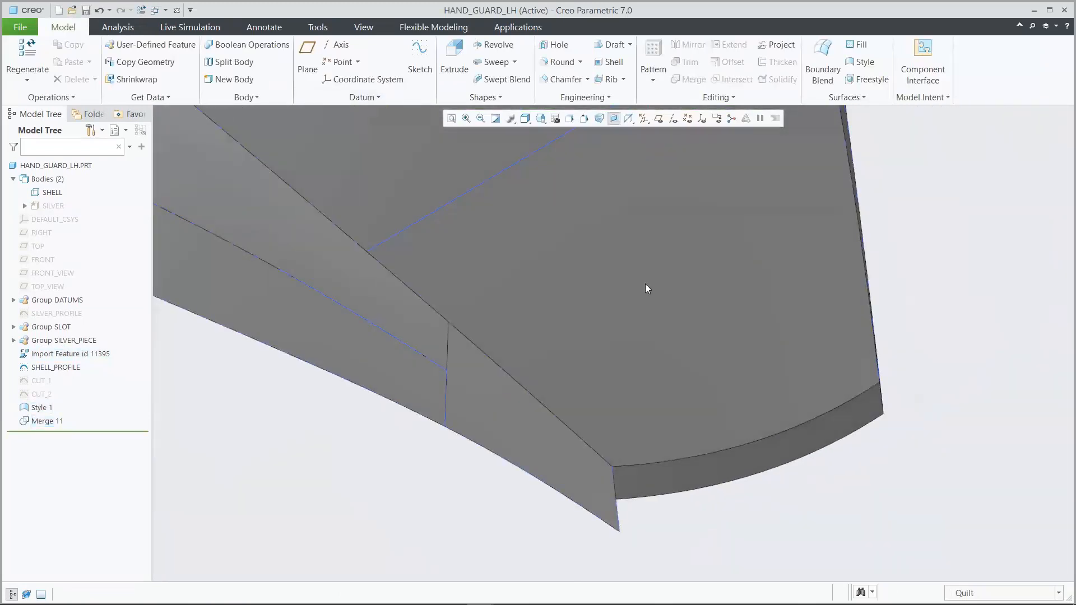
{"action": "left_click", "coordinate": [644, 283]}
{"action": "left_click", "coordinate": [745, 457], "text": "ctrl"}
{"action": "left_click", "coordinate": [687, 79]}
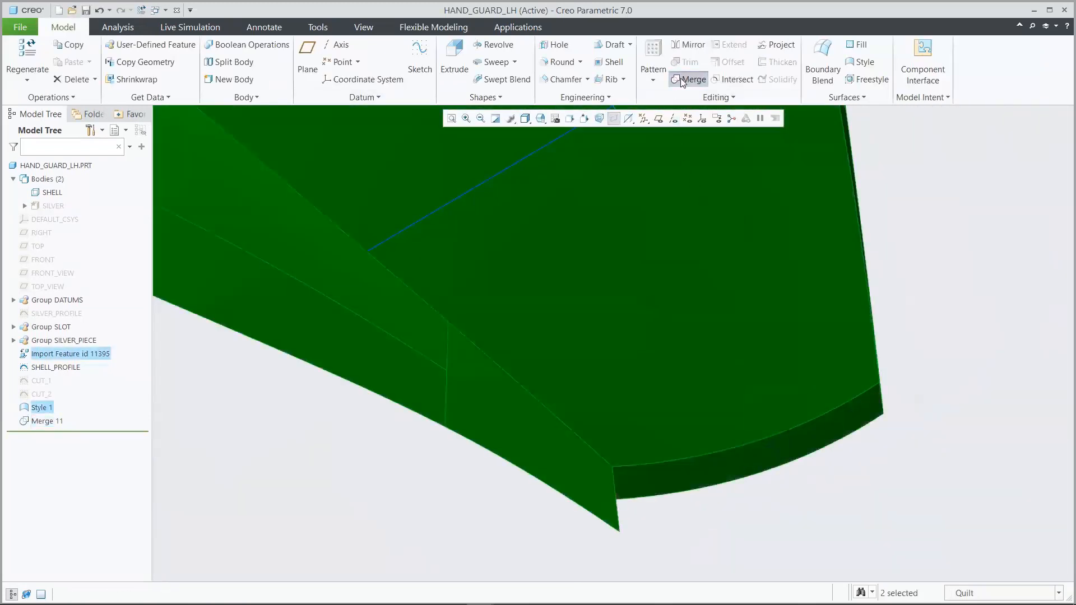
{"action": "left_click", "coordinate": [380, 68]}
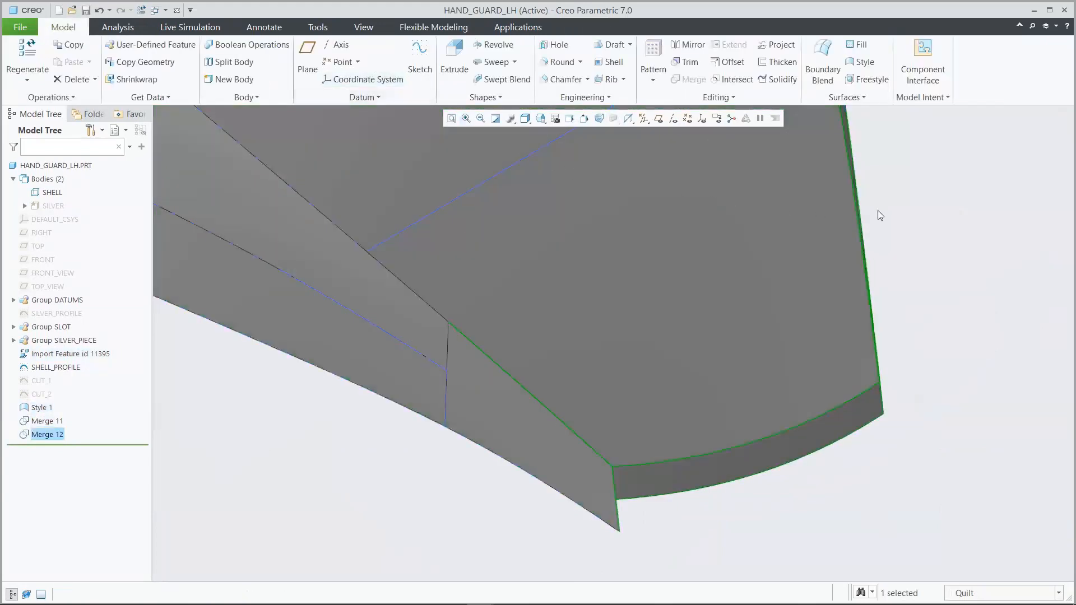
{"action": "left_click", "coordinate": [906, 216]}
Step: Extrude the CUT_1 sketch as a surface removing material from the merged quilt, with the direction flipped and depth through all
{"action": "middle_click_drag", "start_coordinate": [905, 215], "coordinate": [761, 265]}
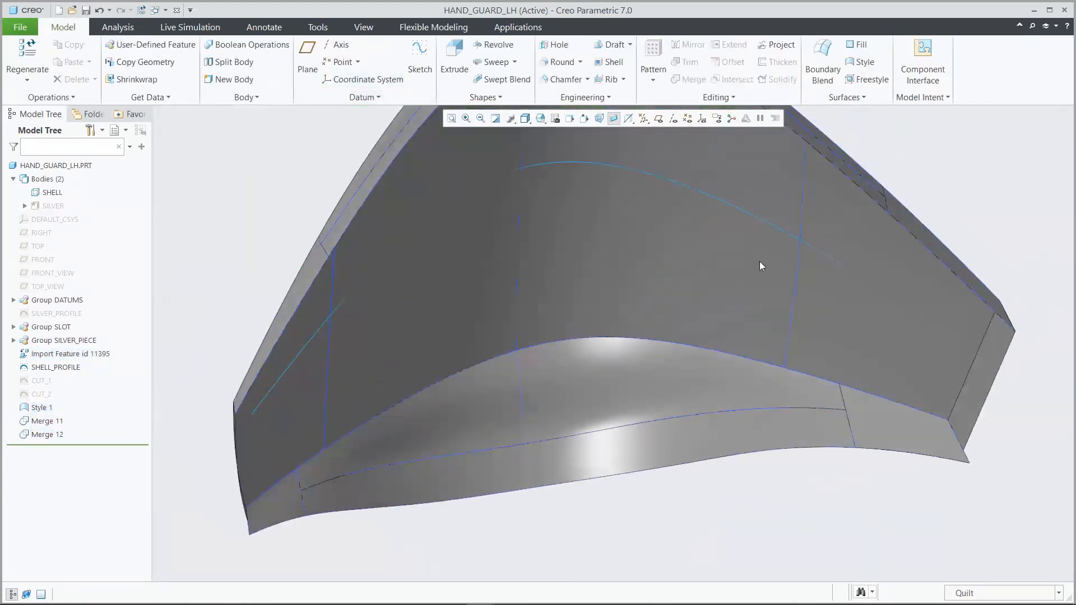
{"action": "left_click", "coordinate": [41, 382]}
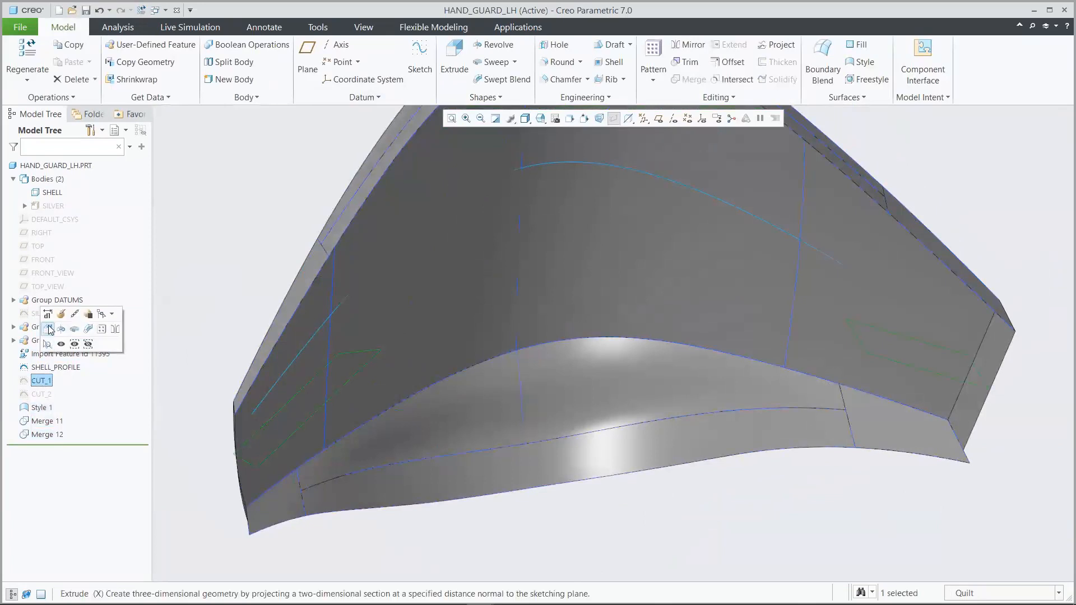
{"action": "left_click", "coordinate": [48, 346]}
{"action": "left_click", "coordinate": [60, 78]}
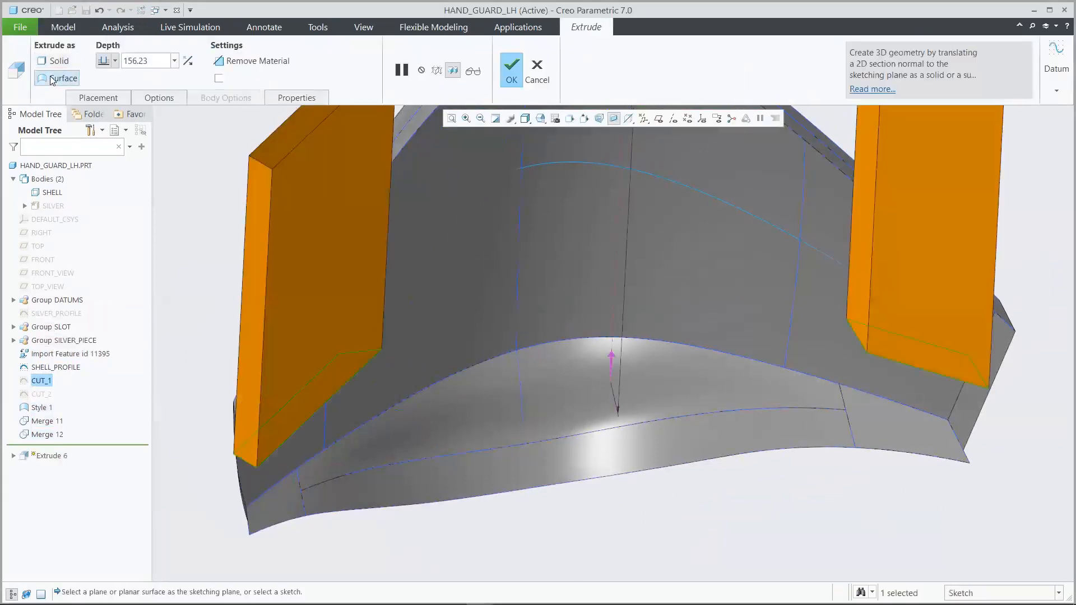
{"action": "left_click", "coordinate": [241, 62]}
{"action": "left_click", "coordinate": [409, 231]}
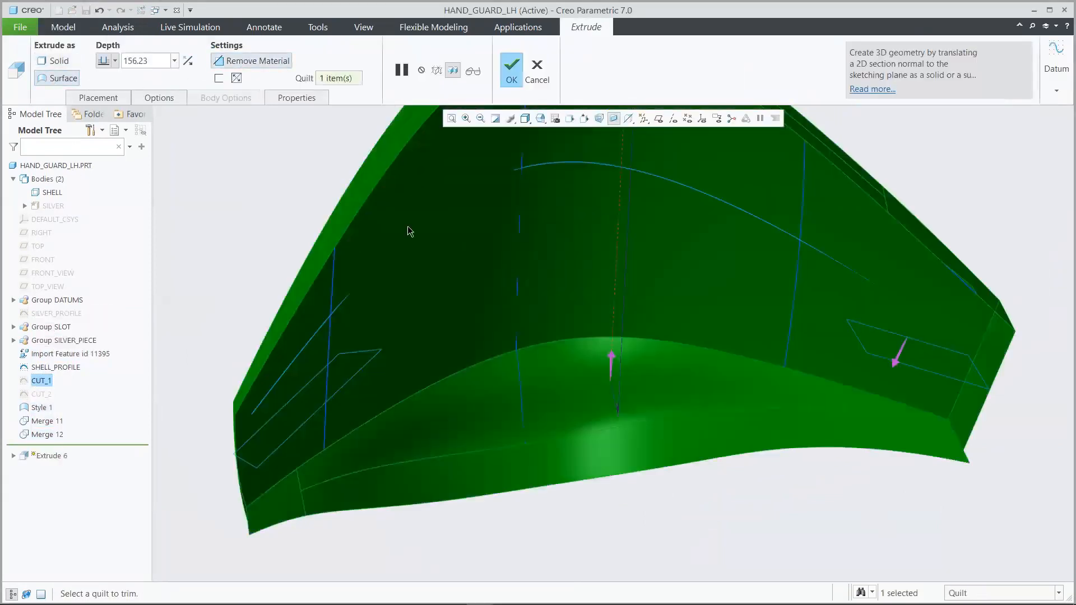
{"action": "left_click", "coordinate": [188, 65]}
{"action": "left_click", "coordinate": [115, 60]}
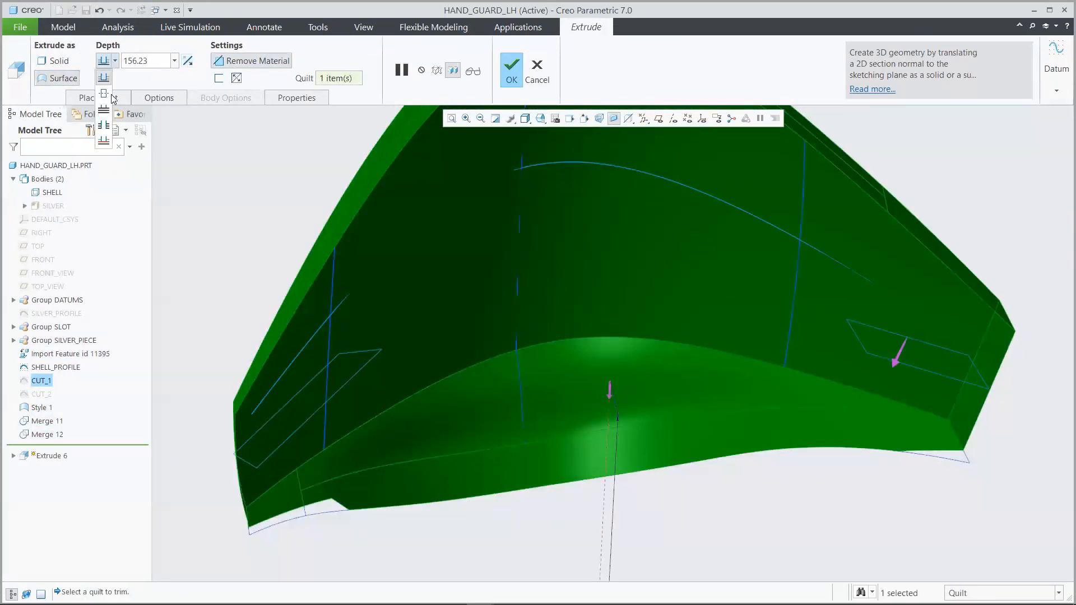
{"action": "left_click", "coordinate": [105, 125]}
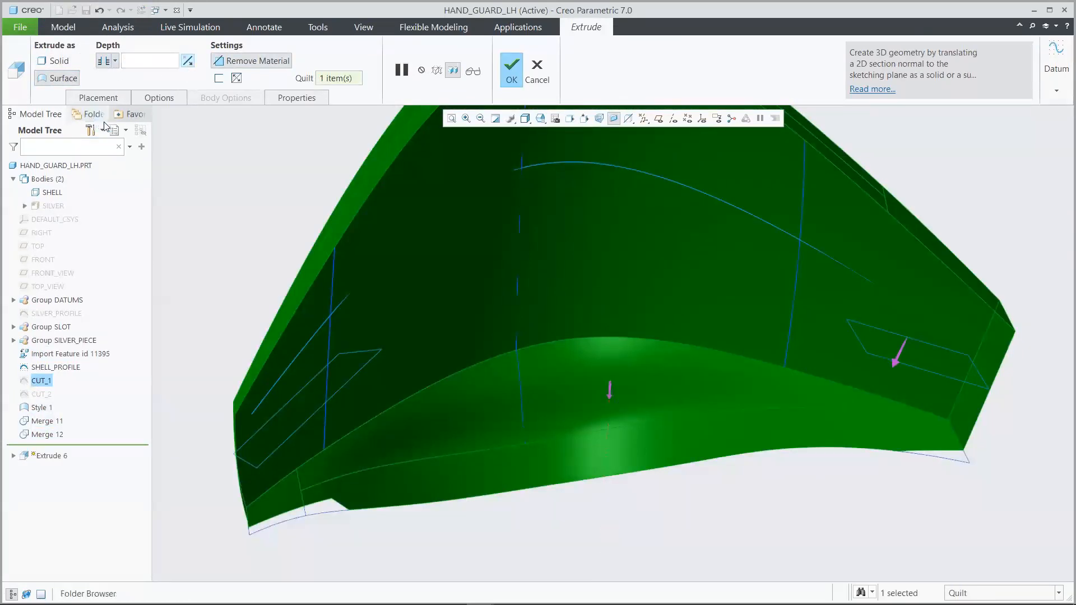
{"action": "left_click", "coordinate": [511, 68]}
{"action": "left_click", "coordinate": [224, 166]}
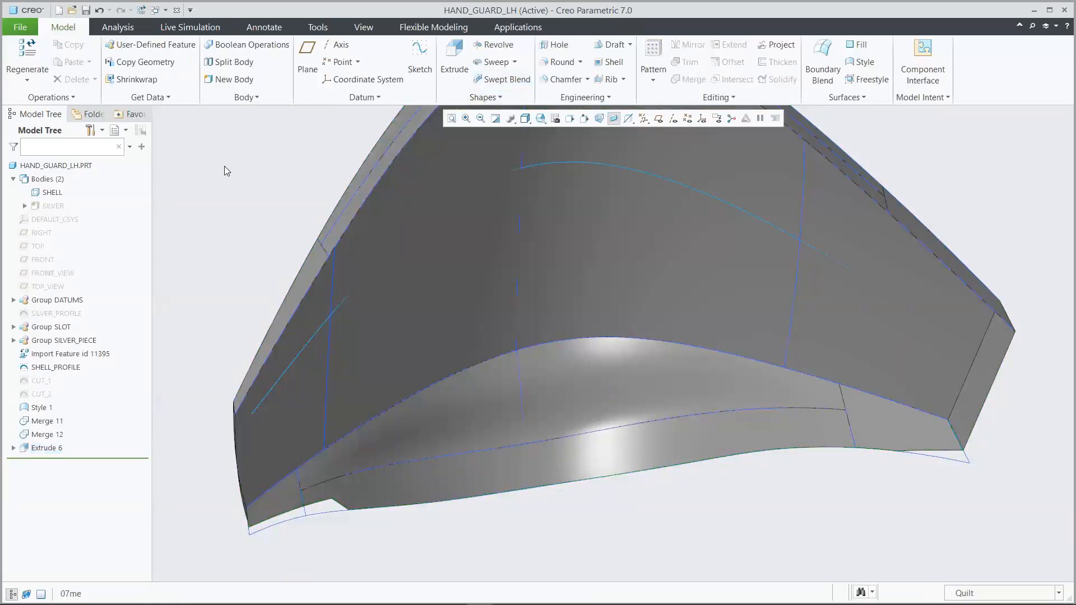
Step: Round the two short corner edges at the shell's narrow end with a radius of 12
{"action": "left_click", "coordinate": [561, 62]}
{"action": "left_click", "coordinate": [416, 436]}
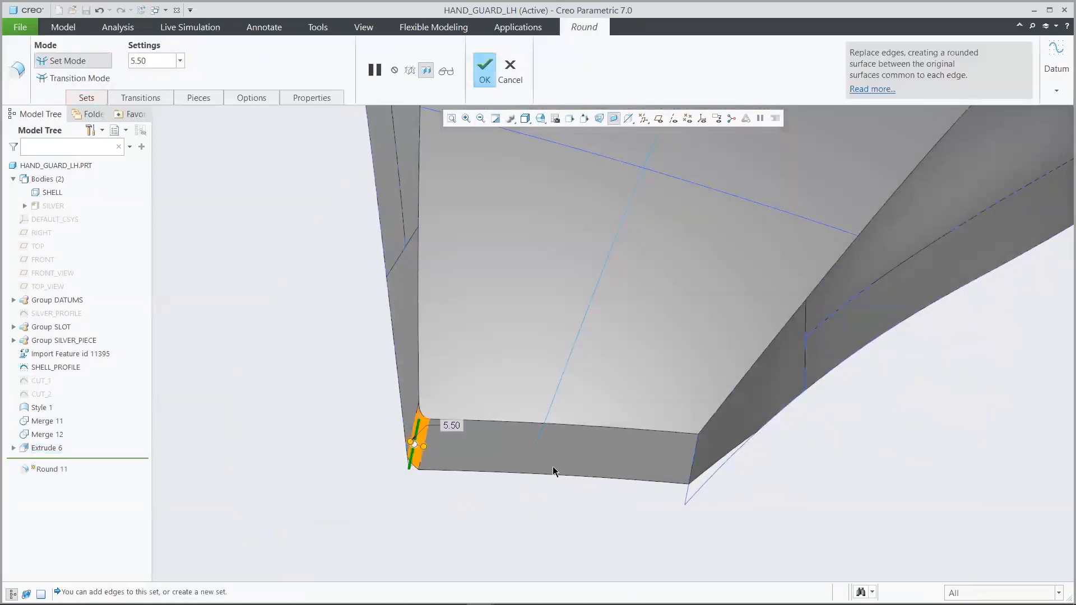
{"action": "left_click", "coordinate": [696, 452], "text": "ctrl"}
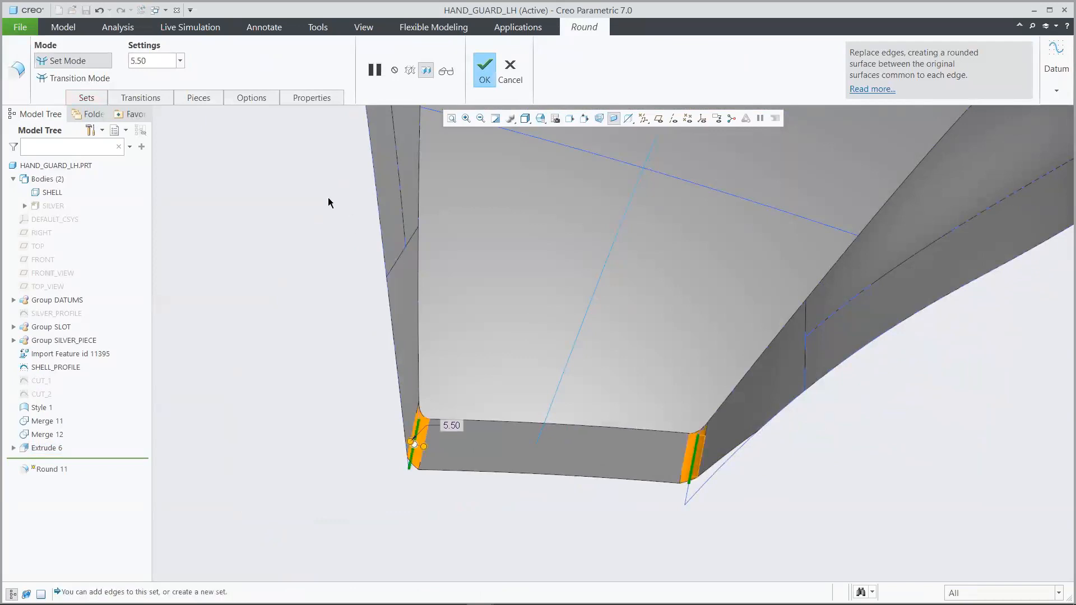
{"action": "left_click", "coordinate": [157, 62]}
{"action": "type", "text": "12"}
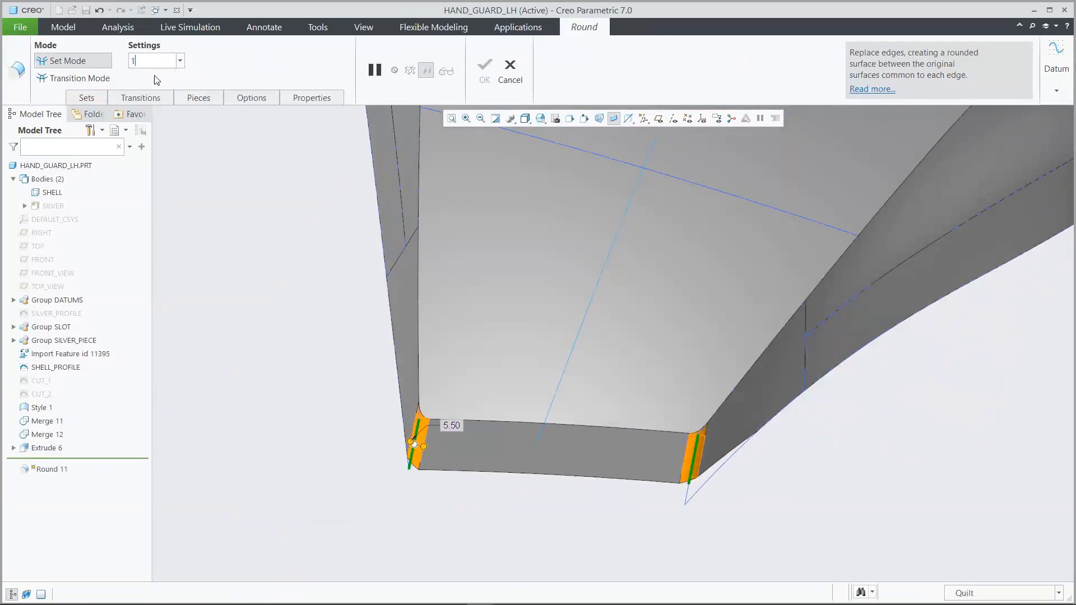
{"action": "key", "text": "Return"}
{"action": "left_click", "coordinate": [484, 70]}
{"action": "left_click", "coordinate": [279, 225]}
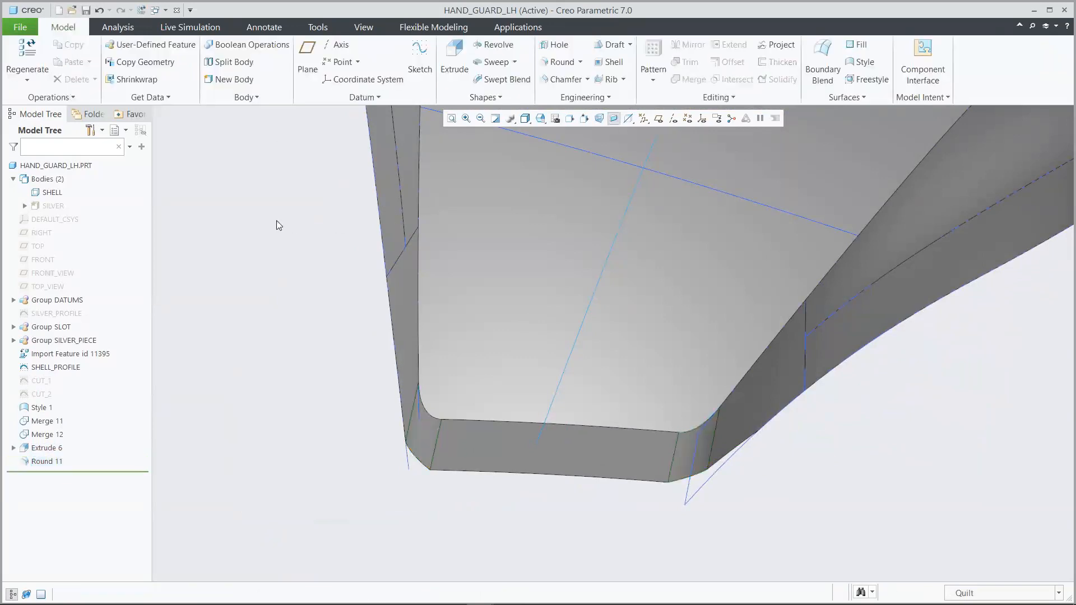
Step: Expand the SLOT group and show its SHELL_SLOT surface in the default orientation
{"action": "key", "text": "ctrl+d"}
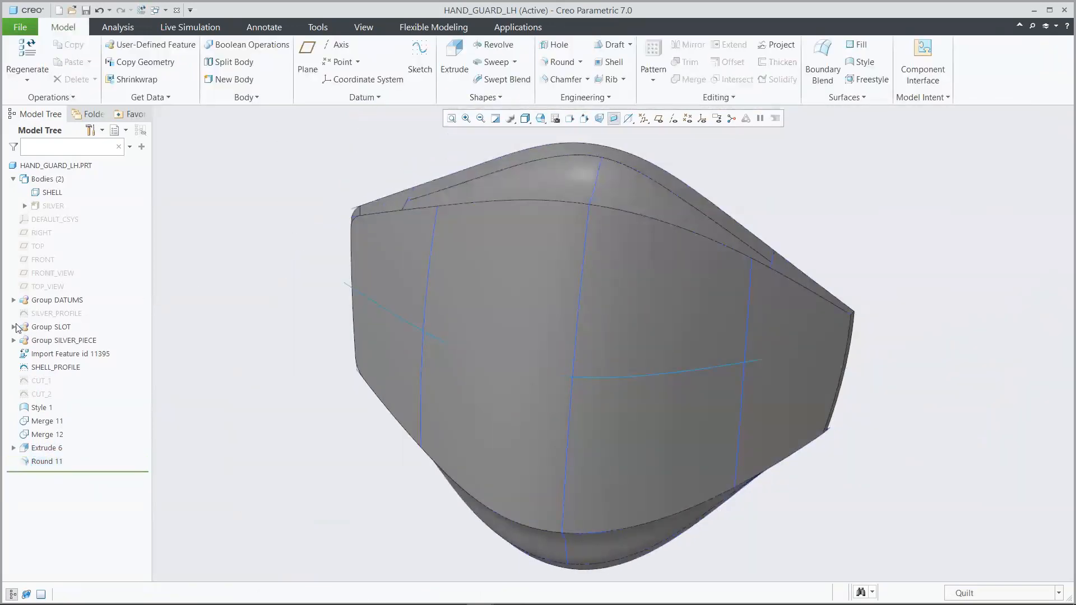
{"action": "left_click", "coordinate": [13, 328]}
{"action": "left_click", "coordinate": [62, 368]}
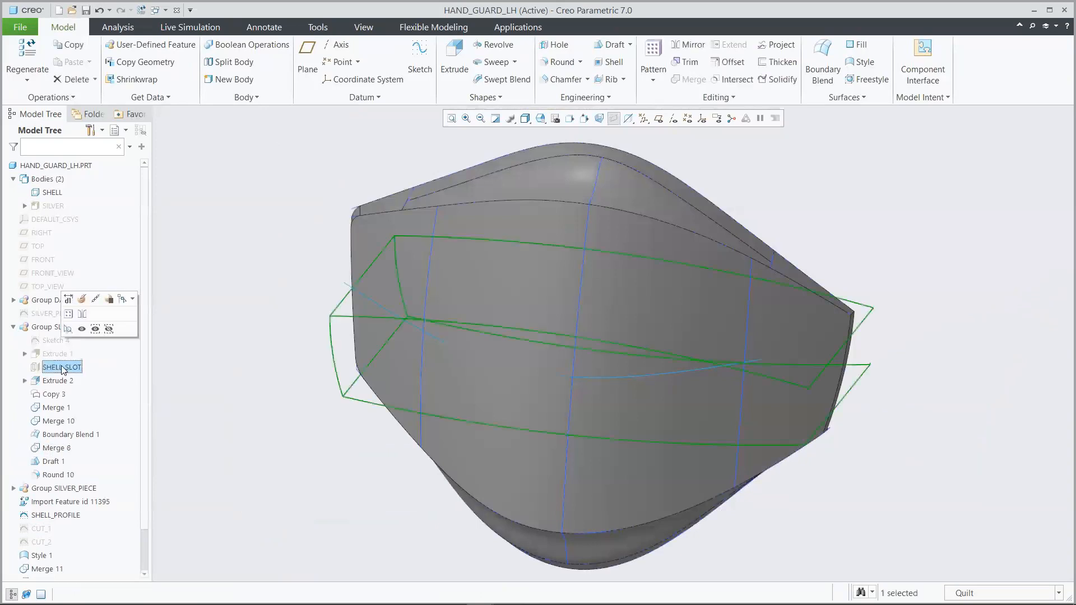
{"action": "left_click", "coordinate": [81, 331]}
Step: Merge the shell quilt with the SHELL_SLOT quilt, flipping the kept side so the slot is recessed, and collapse the SLOT group
{"action": "left_click", "coordinate": [476, 251]}
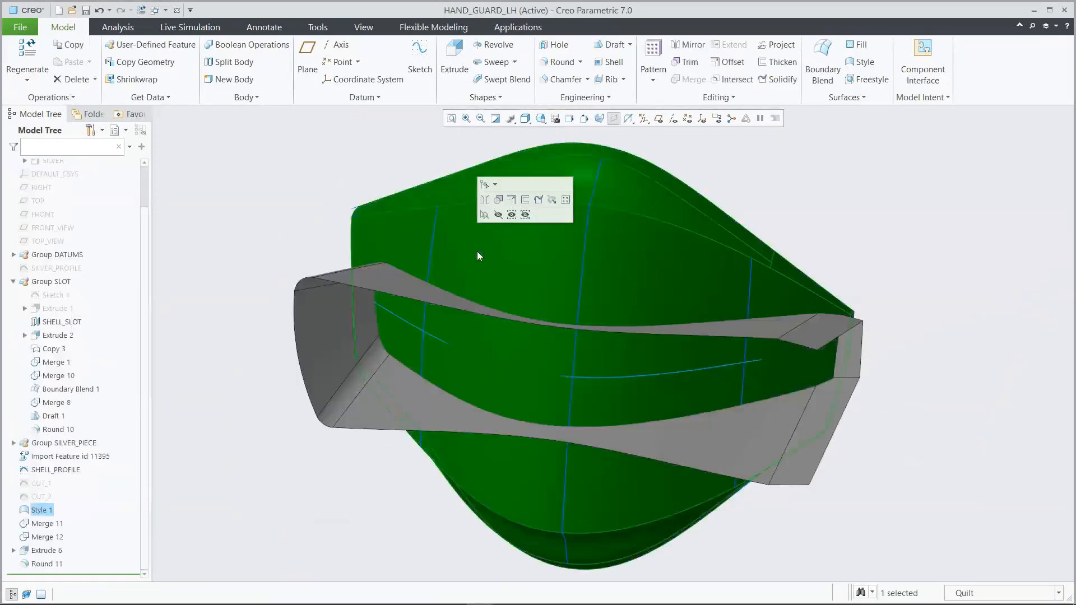
{"action": "left_click", "coordinate": [324, 324], "text": "ctrl"}
{"action": "left_click", "coordinate": [686, 80]}
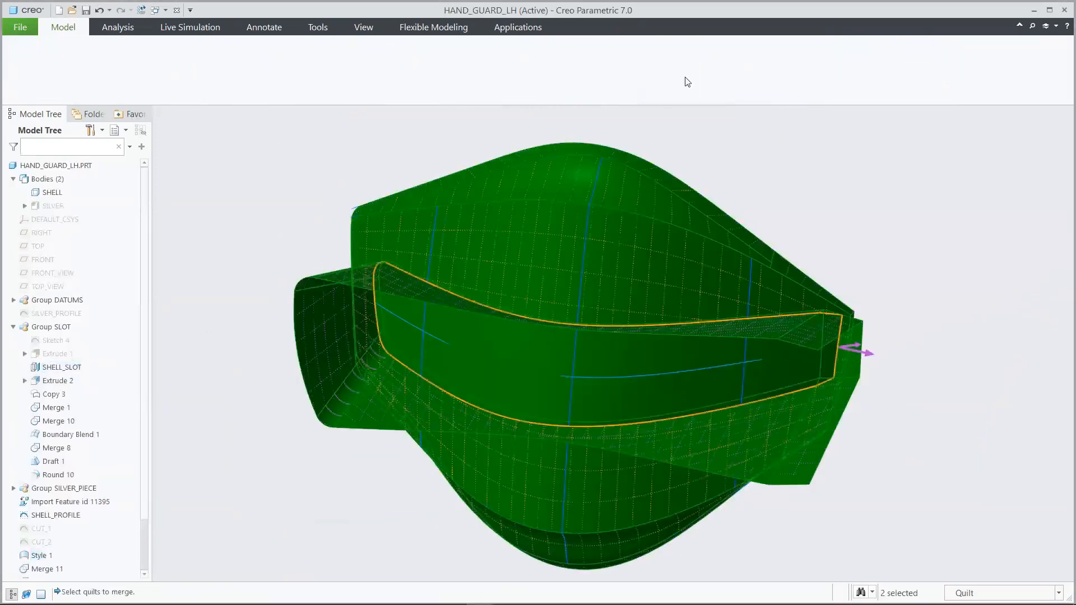
{"action": "left_click", "coordinate": [863, 352]}
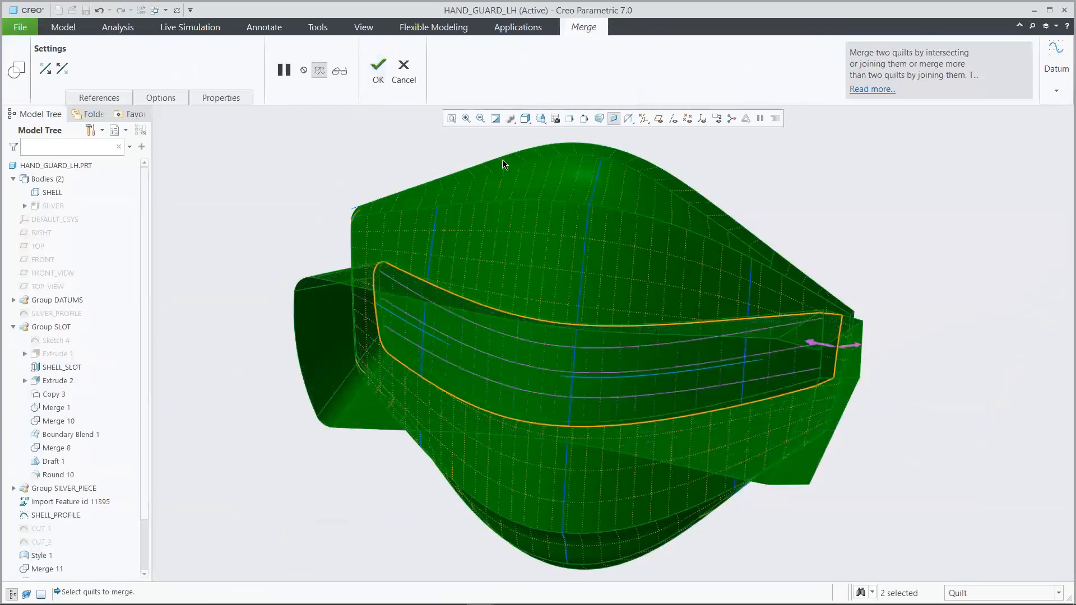
{"action": "left_click", "coordinate": [378, 70]}
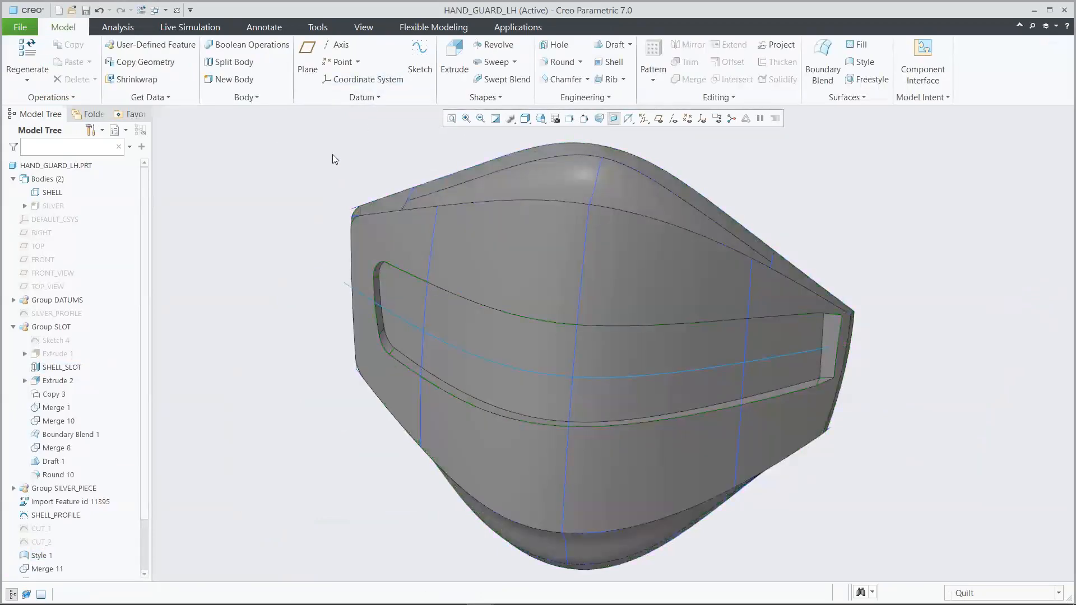
{"action": "left_click", "coordinate": [12, 327]}
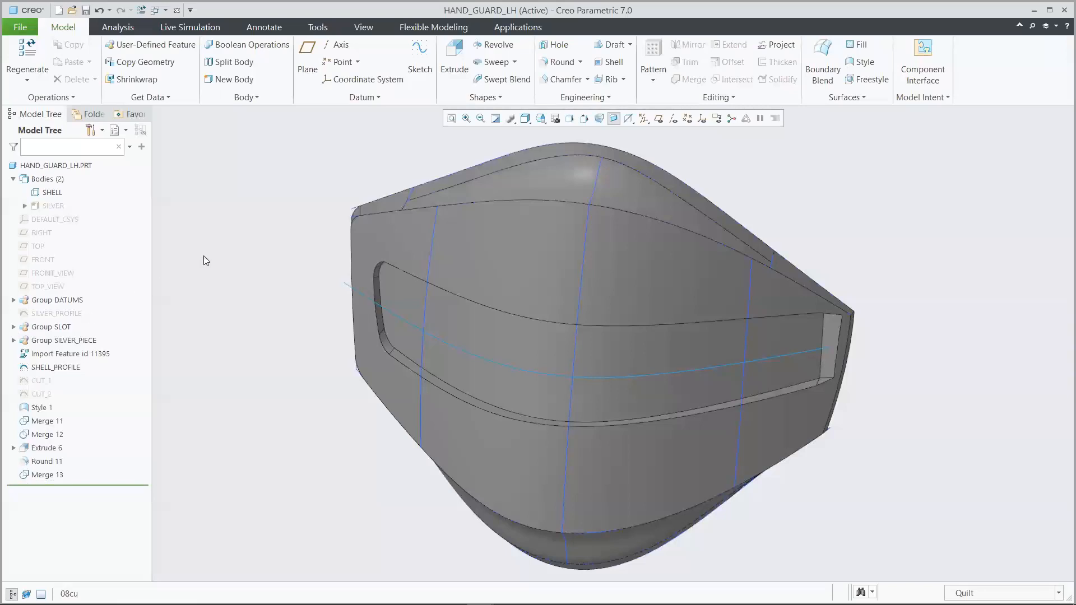
Step: Extrude the CUT_2 sketch as a surface removing material from the merged quilt, with the depth direction flipped and depth through all
{"action": "left_click", "coordinate": [46, 394]}
{"action": "left_click", "coordinate": [53, 339]}
{"action": "left_click", "coordinate": [58, 78]}
{"action": "left_click", "coordinate": [254, 61]}
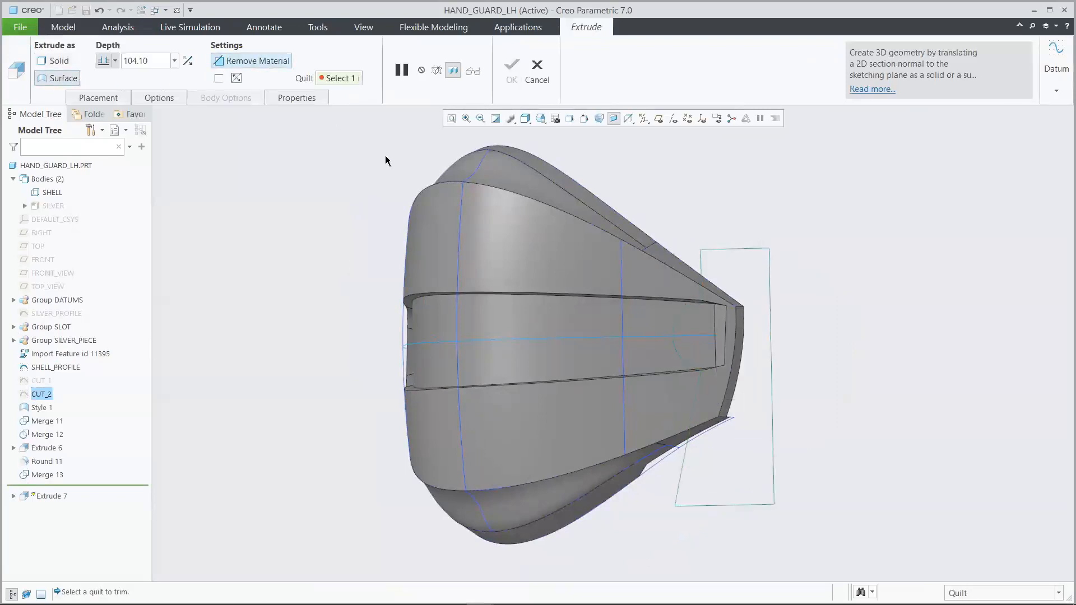
{"action": "left_click", "coordinate": [523, 227]}
{"action": "left_click", "coordinate": [188, 63]}
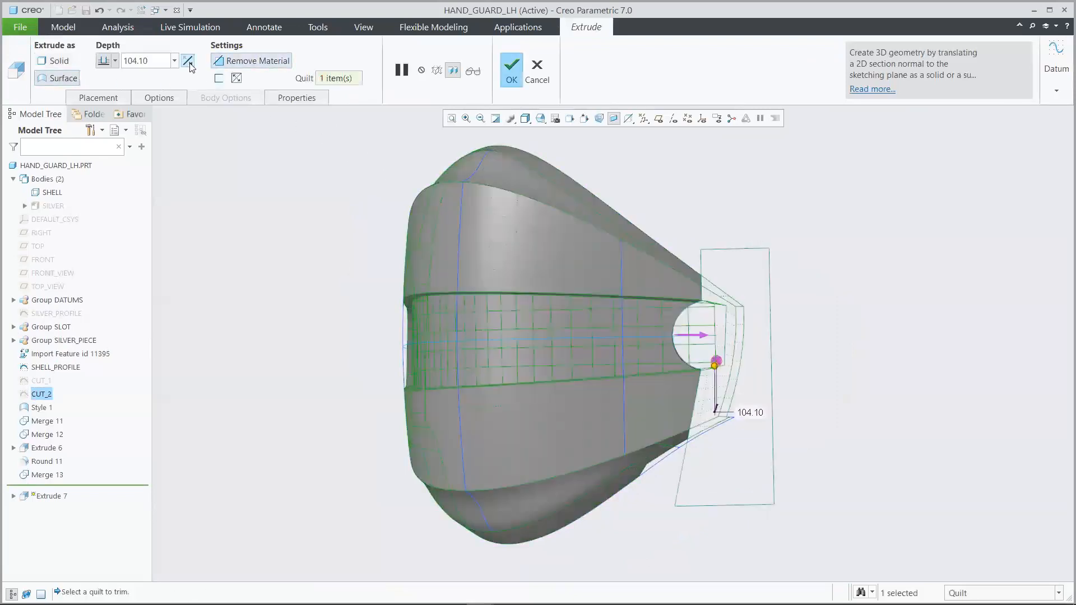
{"action": "left_click", "coordinate": [115, 60]}
{"action": "left_click", "coordinate": [104, 128]}
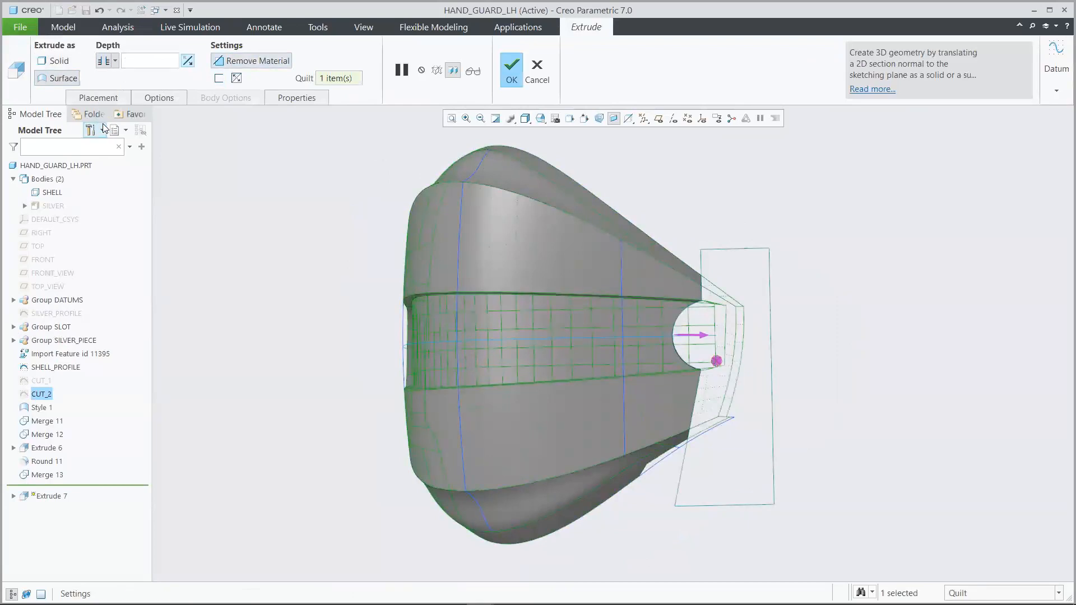
{"action": "left_click", "coordinate": [506, 69]}
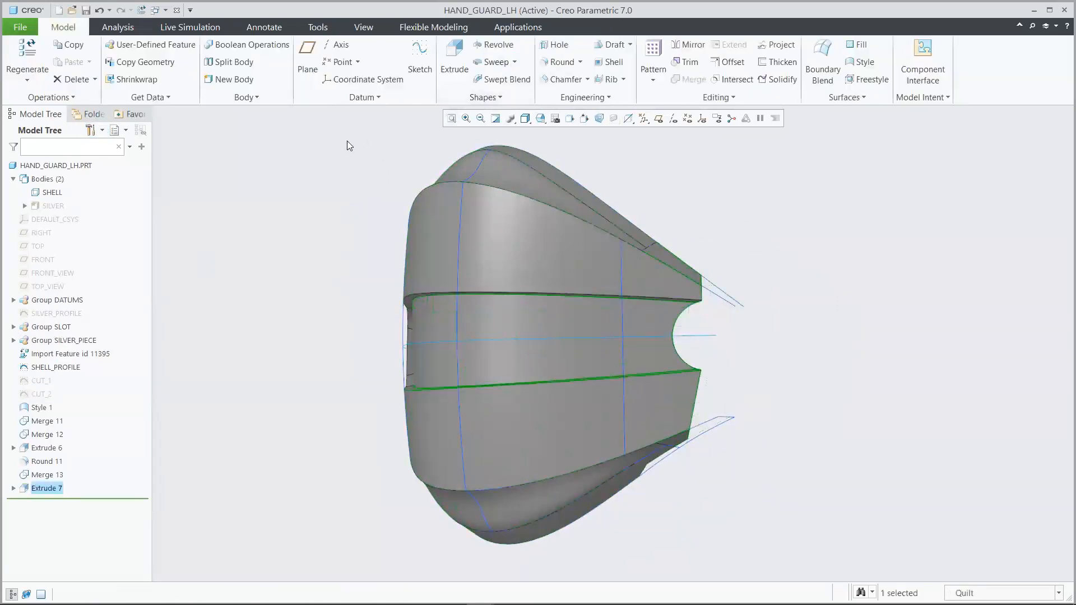
{"action": "left_click", "coordinate": [315, 155]}
{"action": "key", "text": "ctrl+d"}
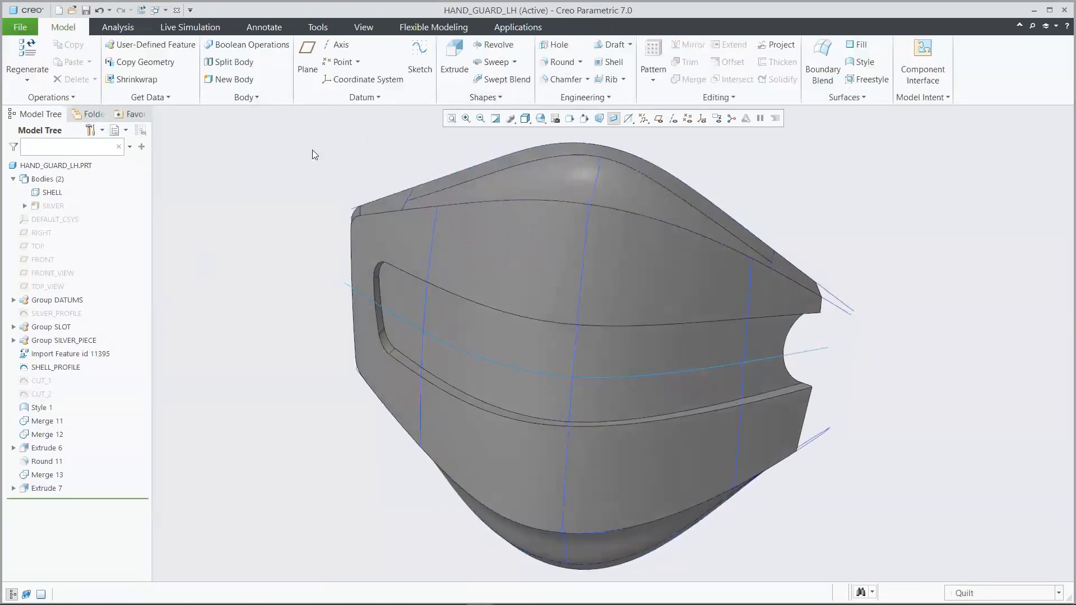
Step: Round the long edge chain around the shell's outer face with a chordal round of 4
{"action": "left_click", "coordinate": [559, 62]}
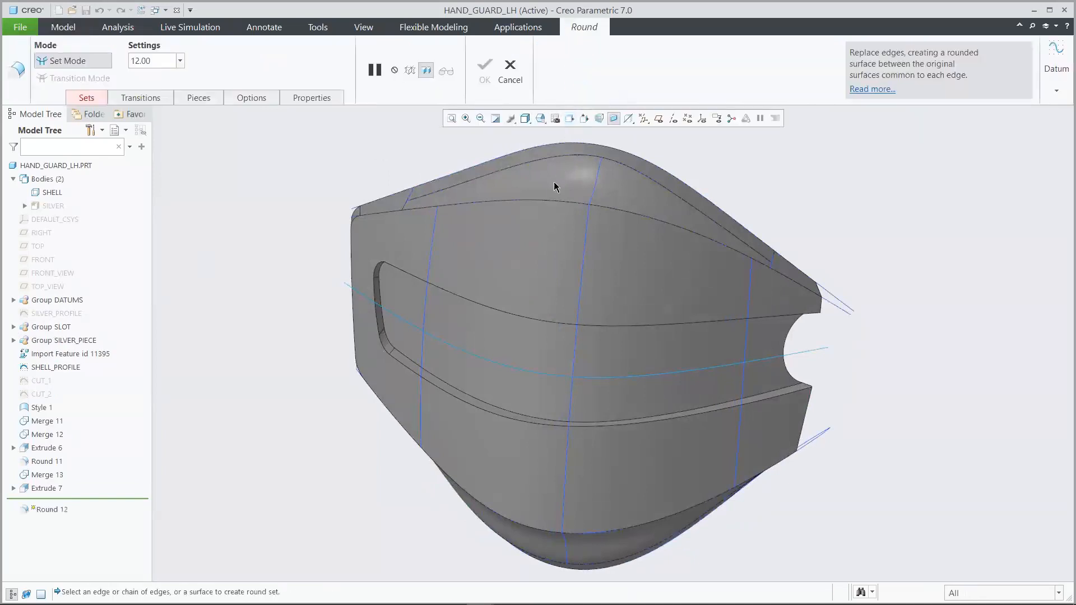
{"action": "left_click", "coordinate": [549, 201]}
{"action": "left_click", "coordinate": [88, 98]}
{"action": "left_click", "coordinate": [181, 253]}
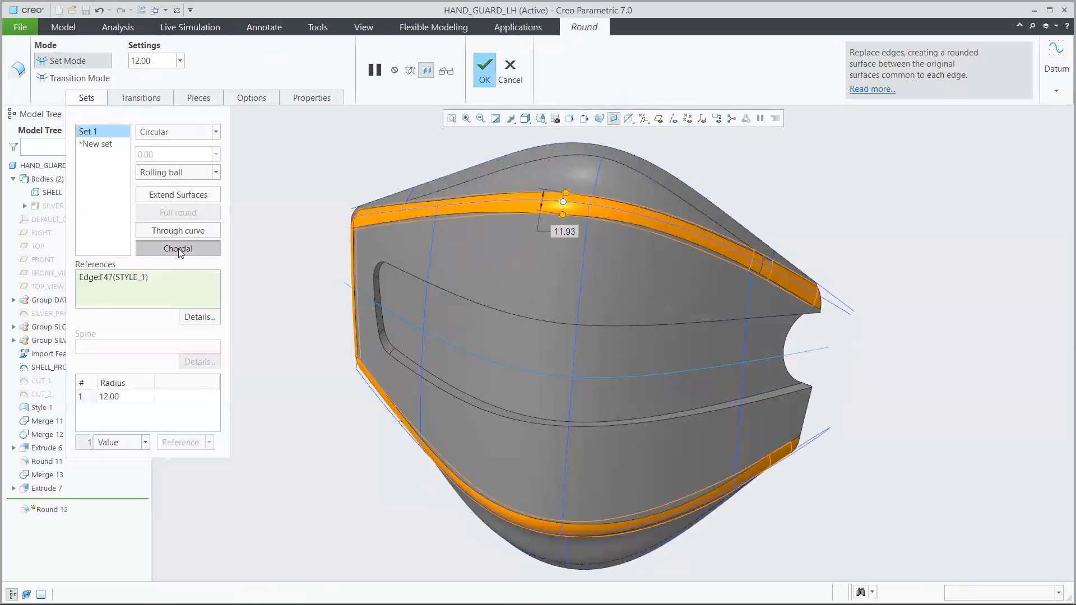
{"action": "type", "text": "4"}
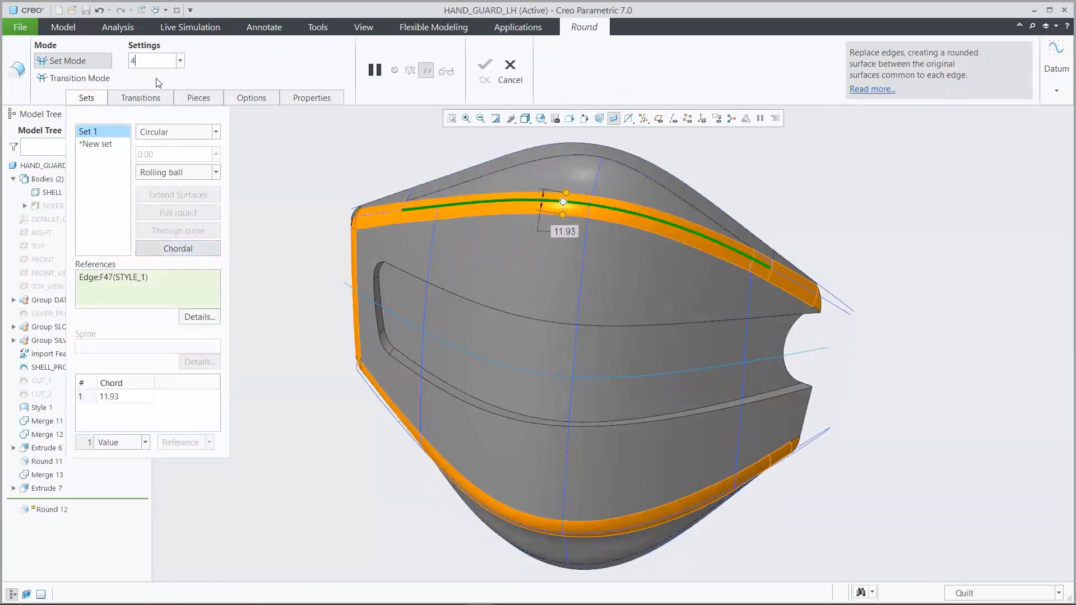
{"action": "key", "text": "Return"}
{"action": "left_click", "coordinate": [484, 70]}
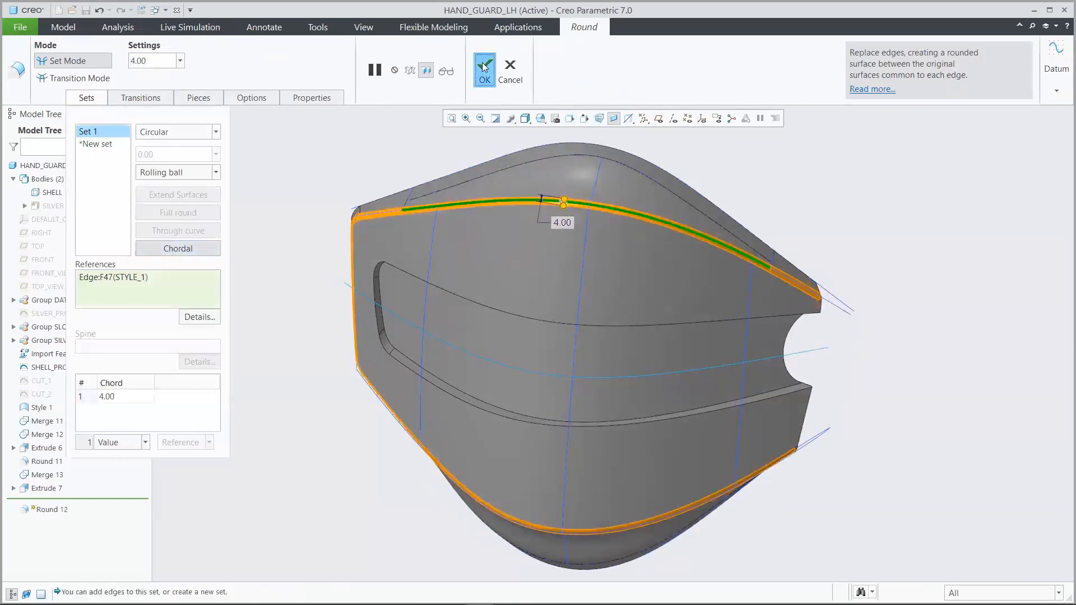
Step: Round the outer edge chain around the shell's slot with a radius of 2.5
{"action": "left_click", "coordinate": [559, 62]}
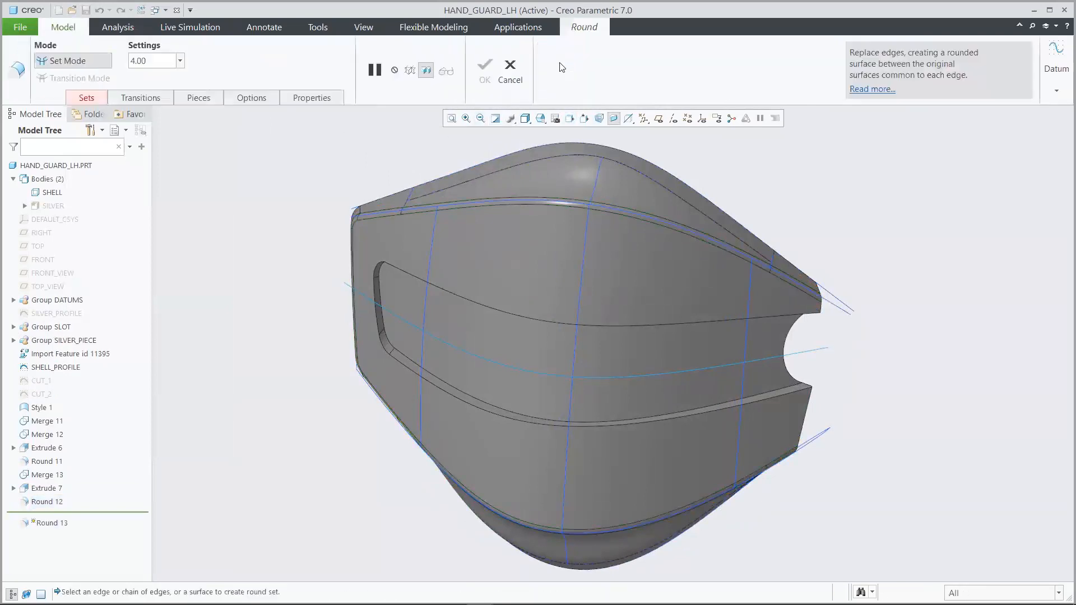
{"action": "left_click", "coordinate": [457, 298]}
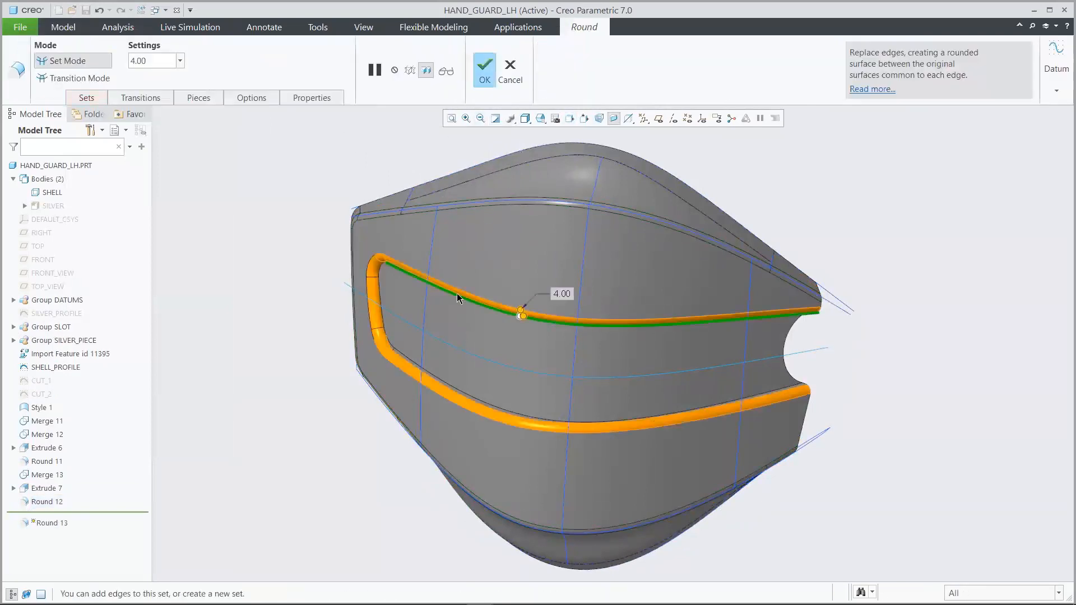
{"action": "type", "text": "2.5"}
{"action": "key", "text": "Return"}
{"action": "left_click", "coordinate": [484, 72]}
{"action": "left_click", "coordinate": [279, 155]}
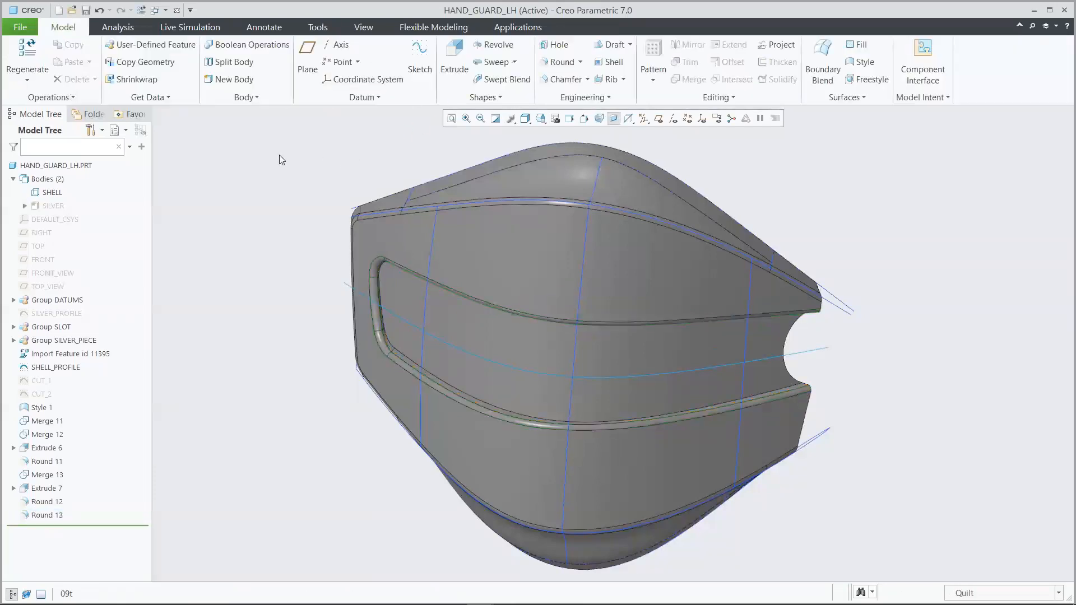
Step: Thicken the finished shell quilt by 1.5, adding the geometry to the SHELL body
{"action": "left_click", "coordinate": [556, 219]}
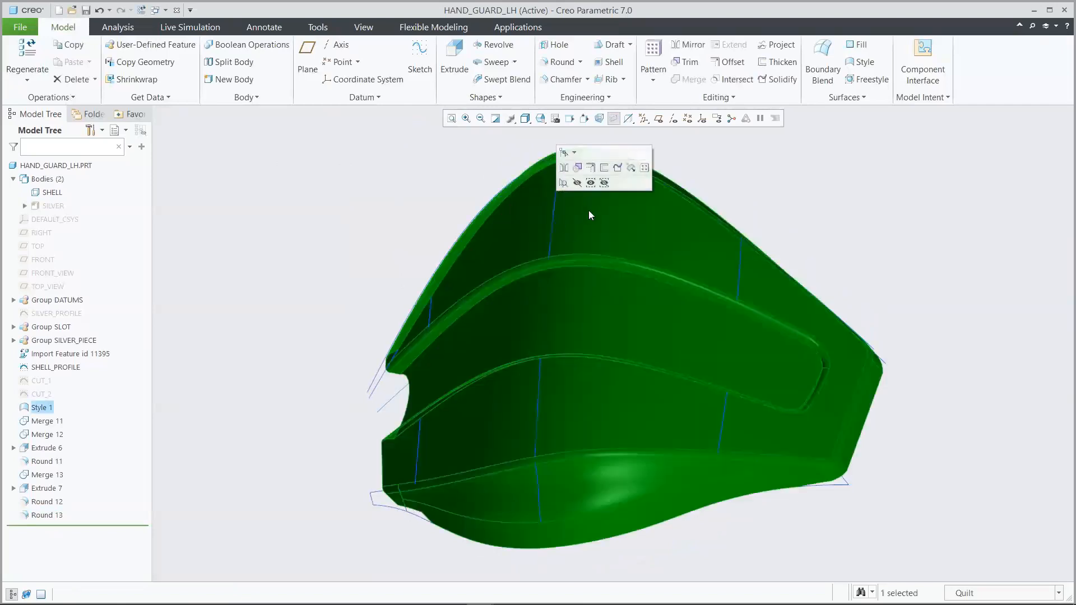
{"action": "left_click", "coordinate": [637, 183]}
{"action": "left_click", "coordinate": [227, 97]}
{"action": "left_click", "coordinate": [226, 154]}
{"action": "left_click", "coordinate": [52, 193]}
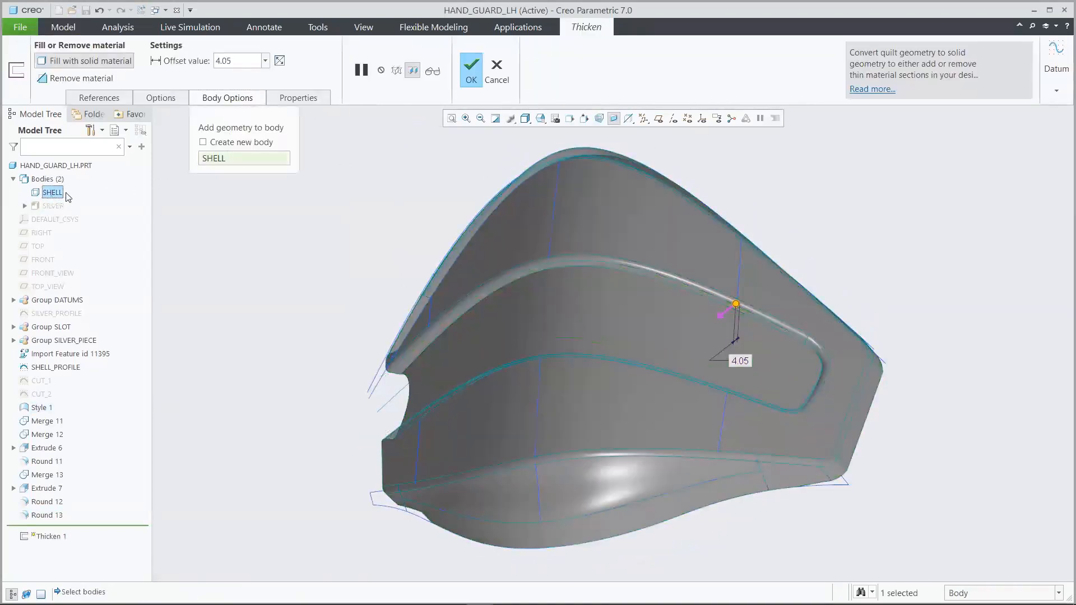
{"action": "double_click", "coordinate": [227, 60]}
{"action": "key", "text": "BackSpace"}
{"action": "type", "text": "1.5"}
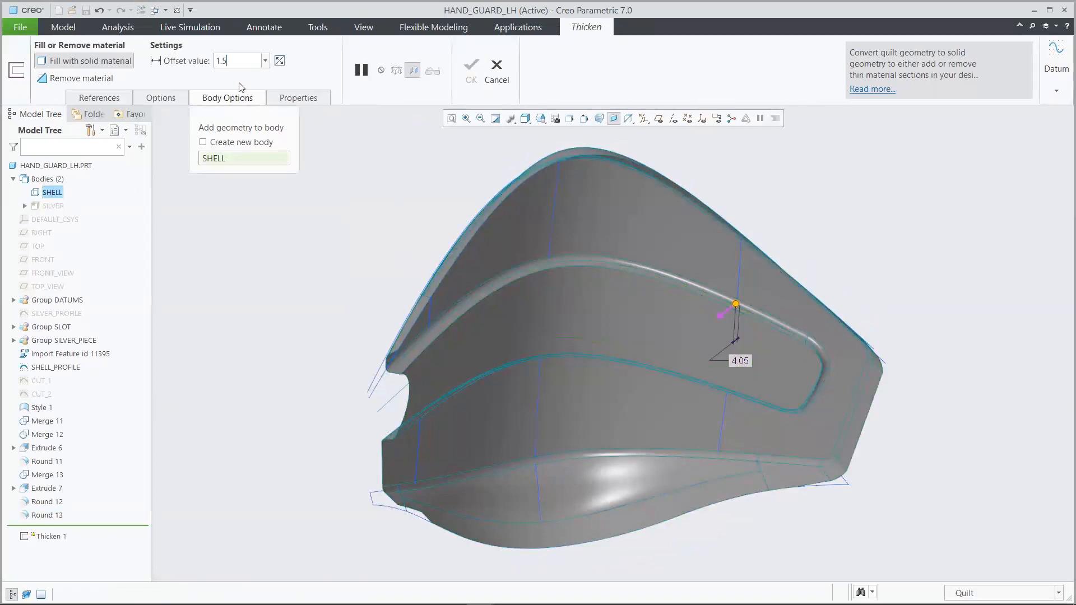
{"action": "key", "text": "Return"}
{"action": "left_click", "coordinate": [471, 67]}
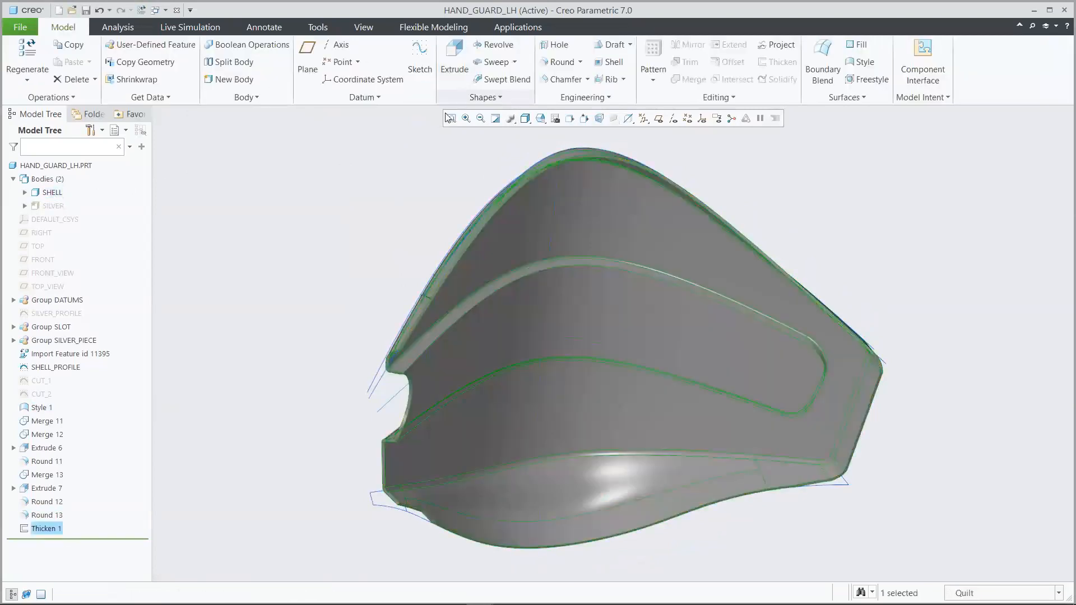
{"action": "key", "text": "1"}
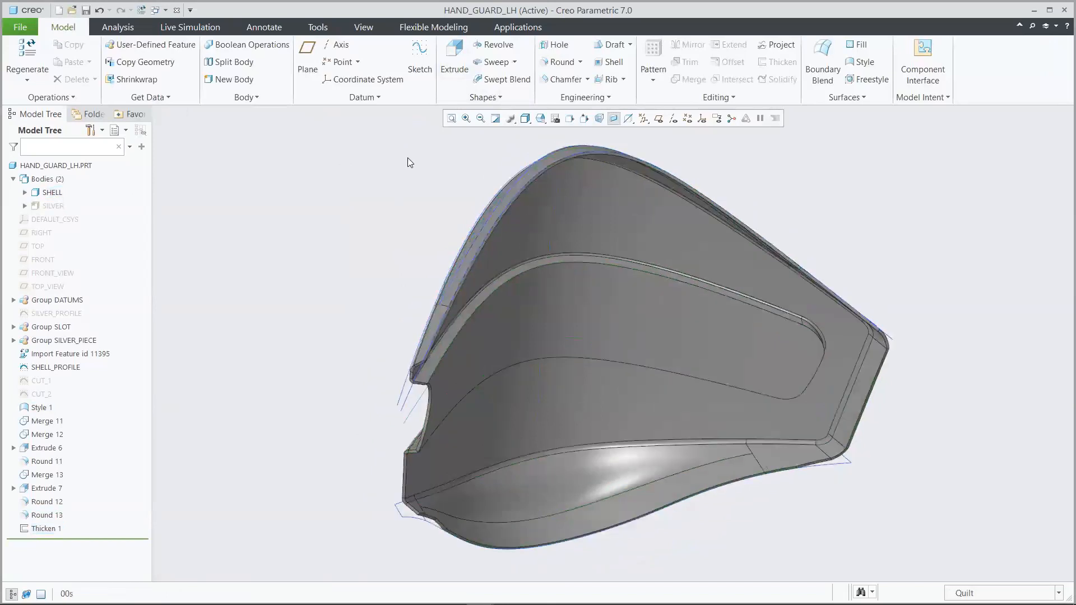
Step: Hide the import feature, SHELL_PROFILE and Style 1, and show the SILVER body
{"action": "left_click", "coordinate": [98, 353]}
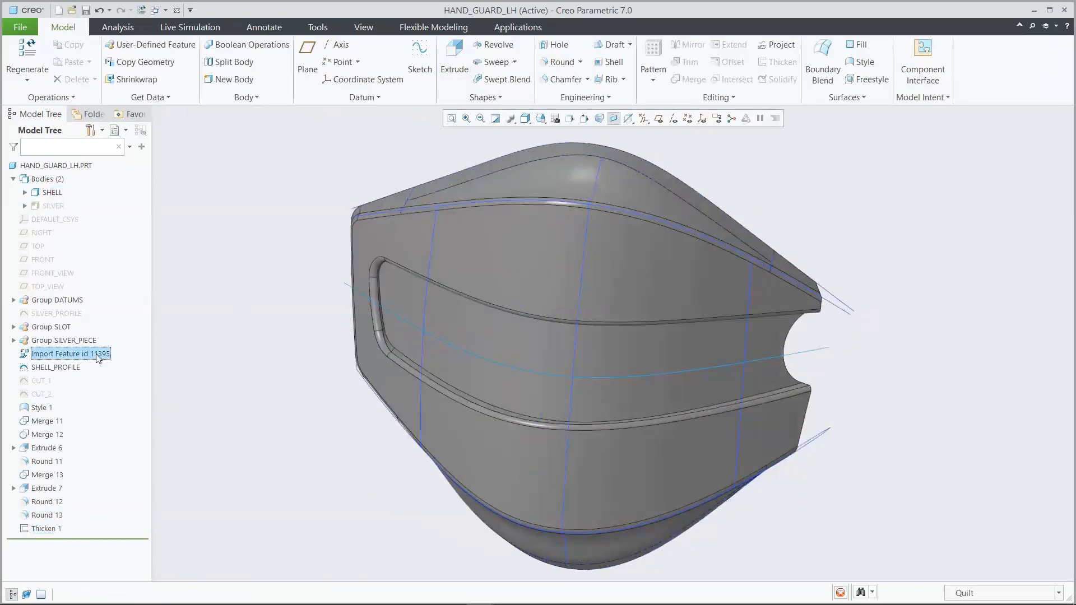
{"action": "left_click", "coordinate": [80, 367], "text": "ctrl"}
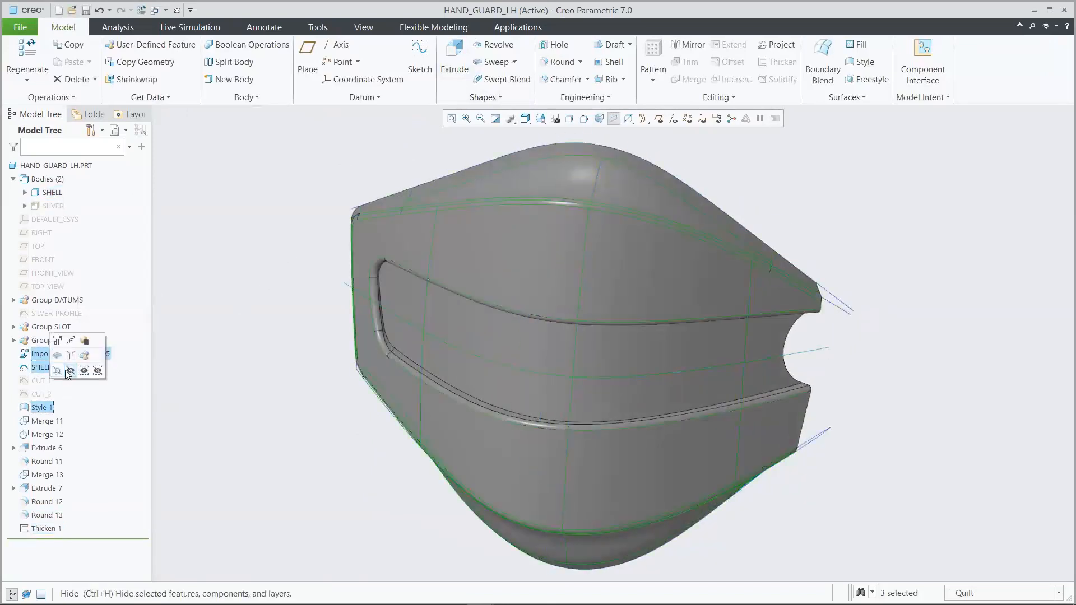
{"action": "left_click", "coordinate": [69, 371]}
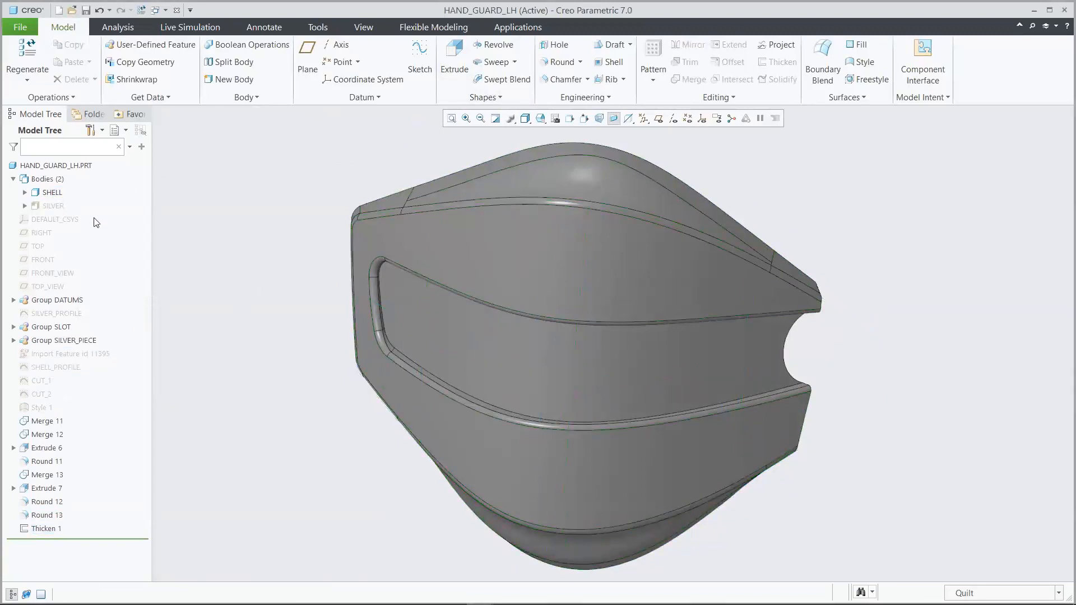
{"action": "left_click", "coordinate": [62, 206]}
{"action": "left_click", "coordinate": [93, 178]}
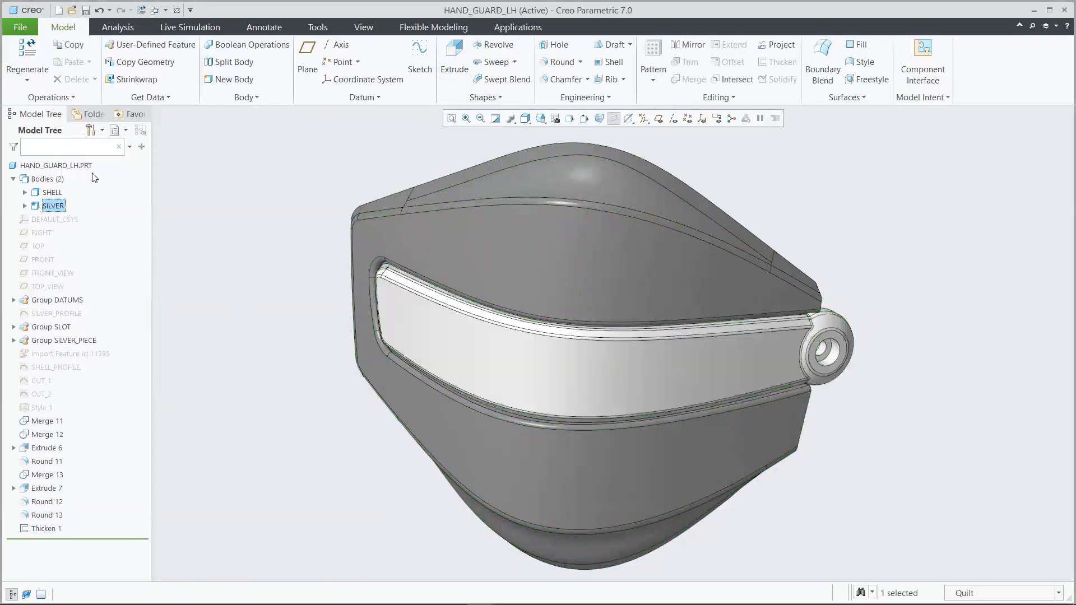
{"action": "left_click", "coordinate": [183, 241]}
Step: Edit the dimensions of the SILVER_PROFILE sketch and set its 57 depth dimension to 47
{"action": "left_click", "coordinate": [66, 315]}
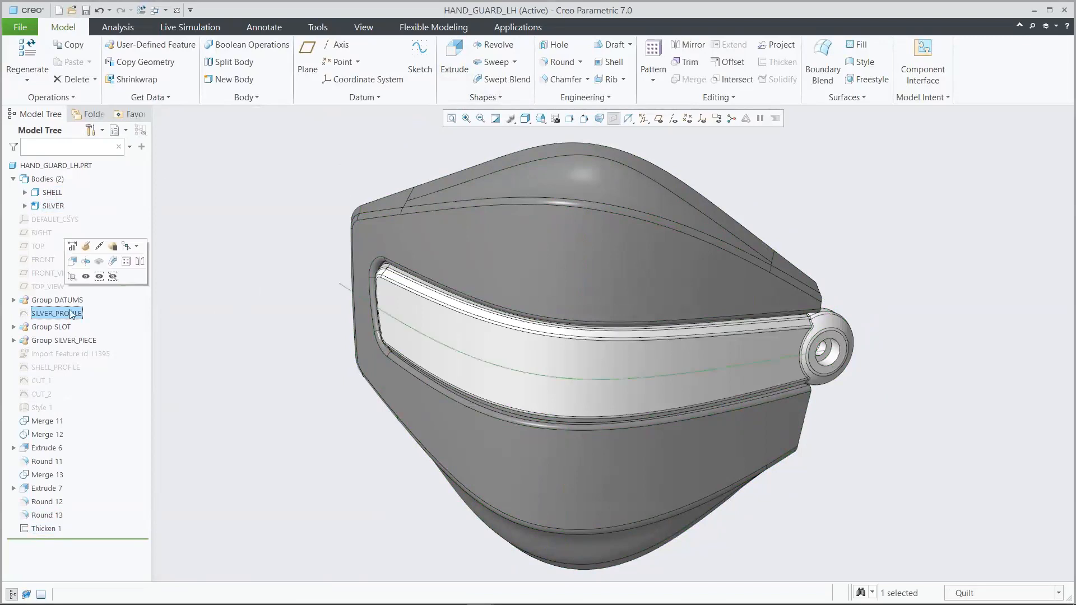
{"action": "left_click", "coordinate": [79, 248]}
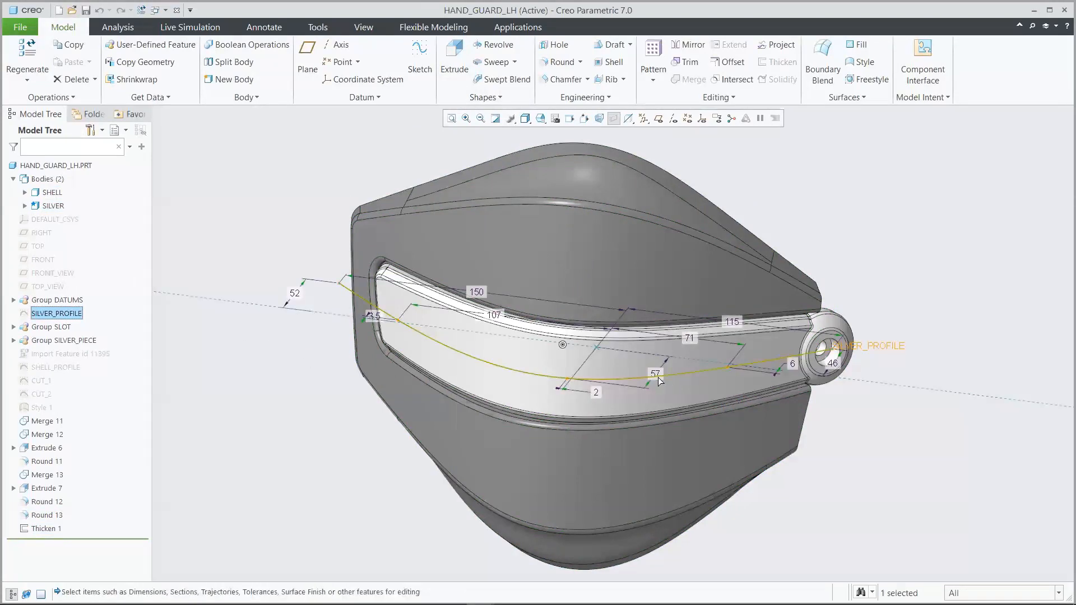
{"action": "middle_click_drag", "start_coordinate": [904, 415], "coordinate": [766, 403]}
{"action": "double_click", "coordinate": [533, 350]}
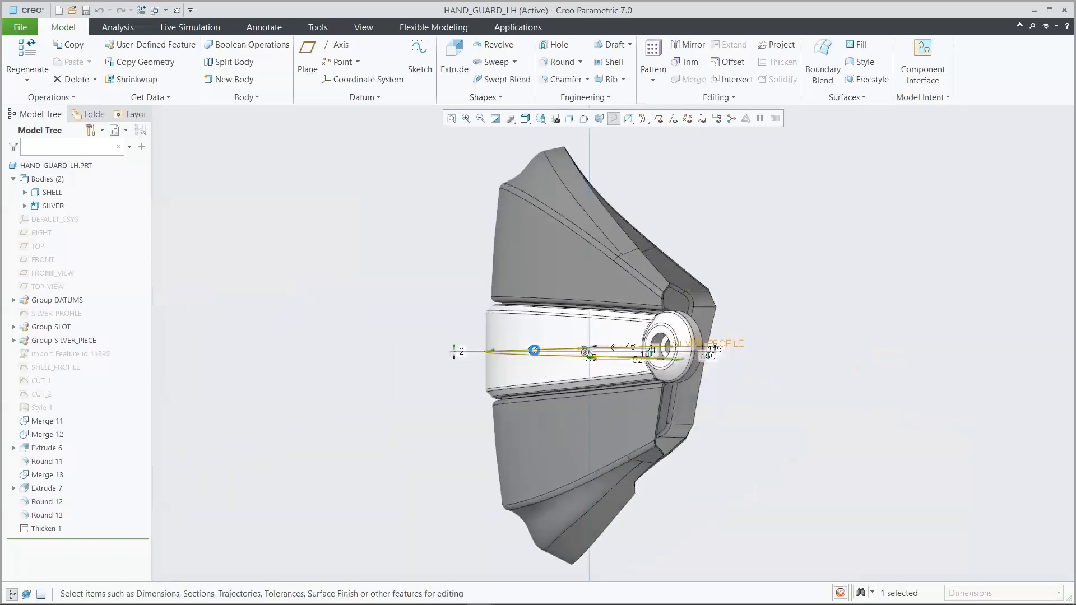
{"action": "type", "text": "47"}
{"action": "key", "text": "Return"}
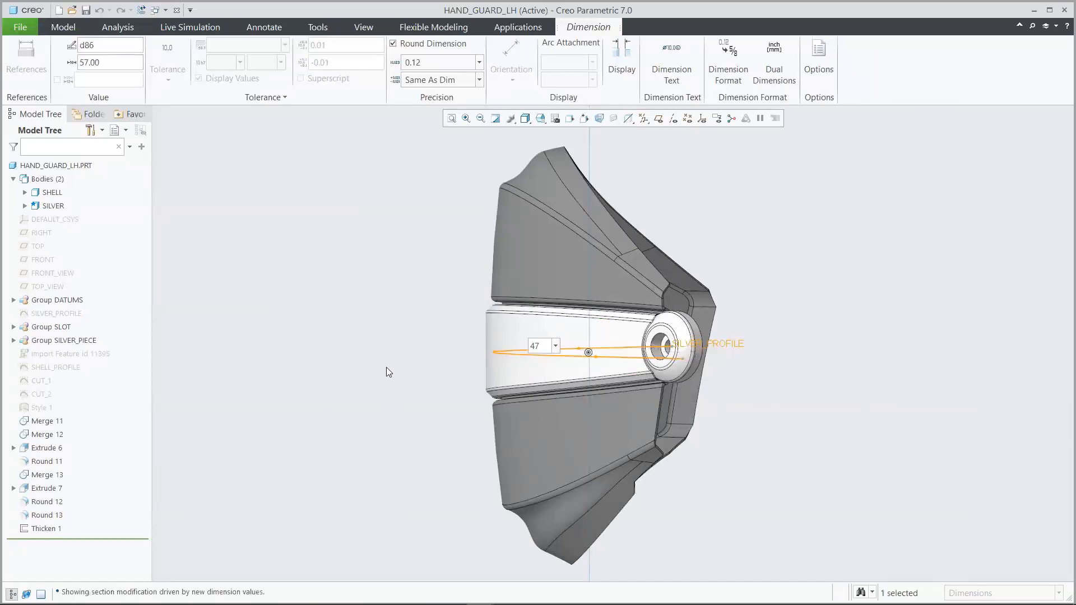
Step: Set the depth dimension of the SILVER_PROFILE sketch to 67 and return the part to its default orientation
{"action": "double_click", "coordinate": [543, 353]}
{"action": "type", "text": "67"}
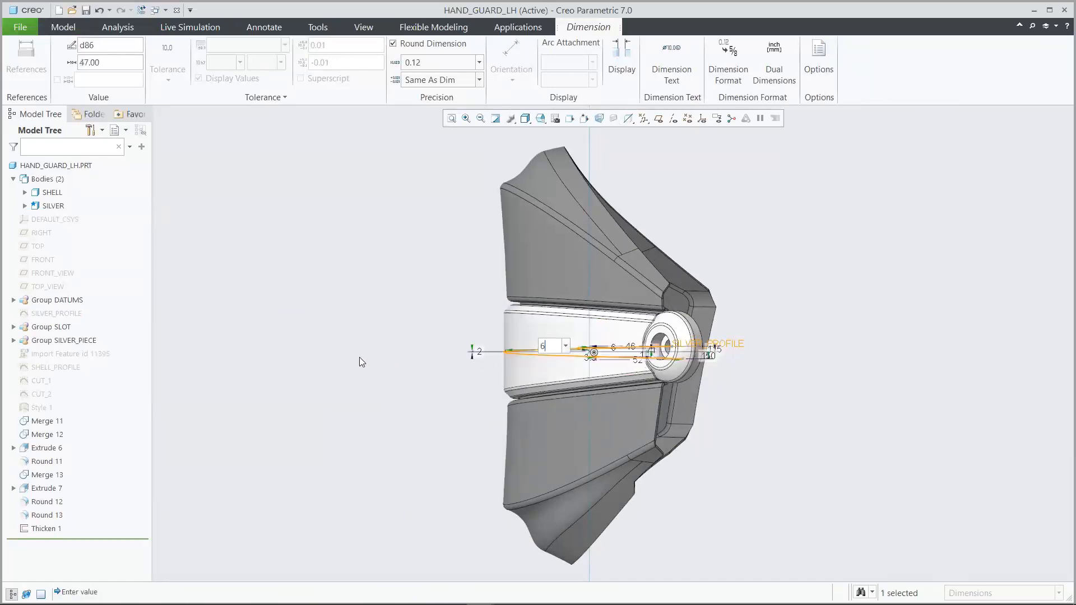
{"action": "key", "text": "Return"}
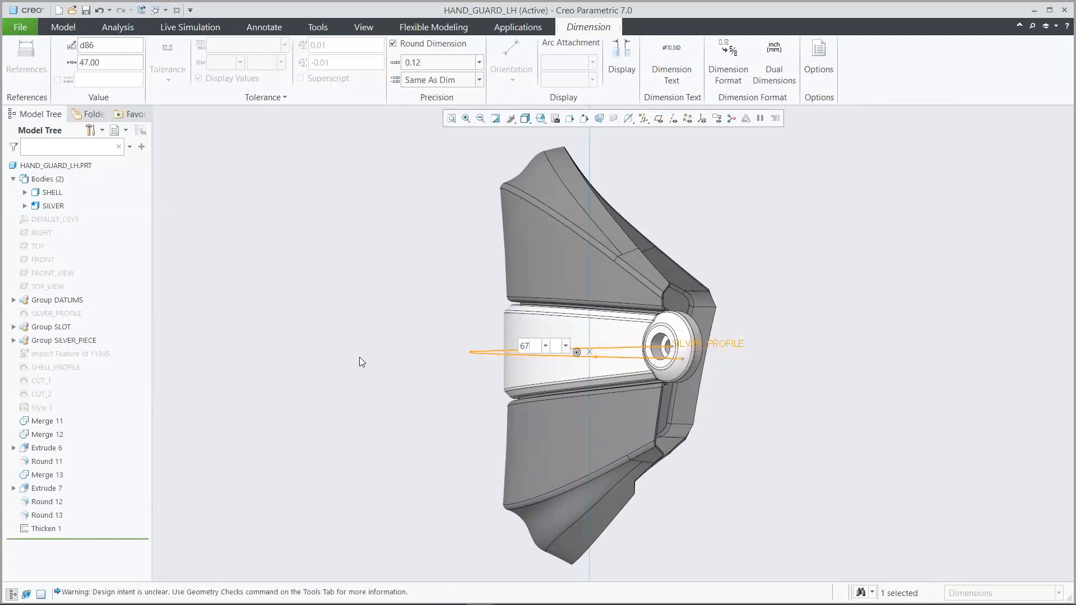
{"action": "left_click", "coordinate": [359, 358]}
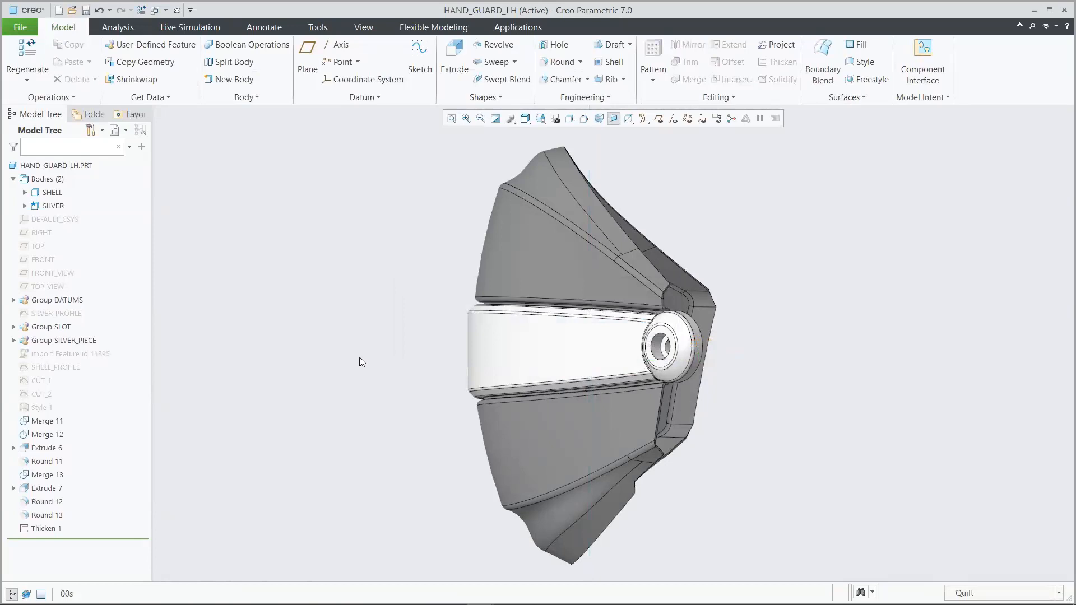
{"action": "key", "text": "ctrl+d"}
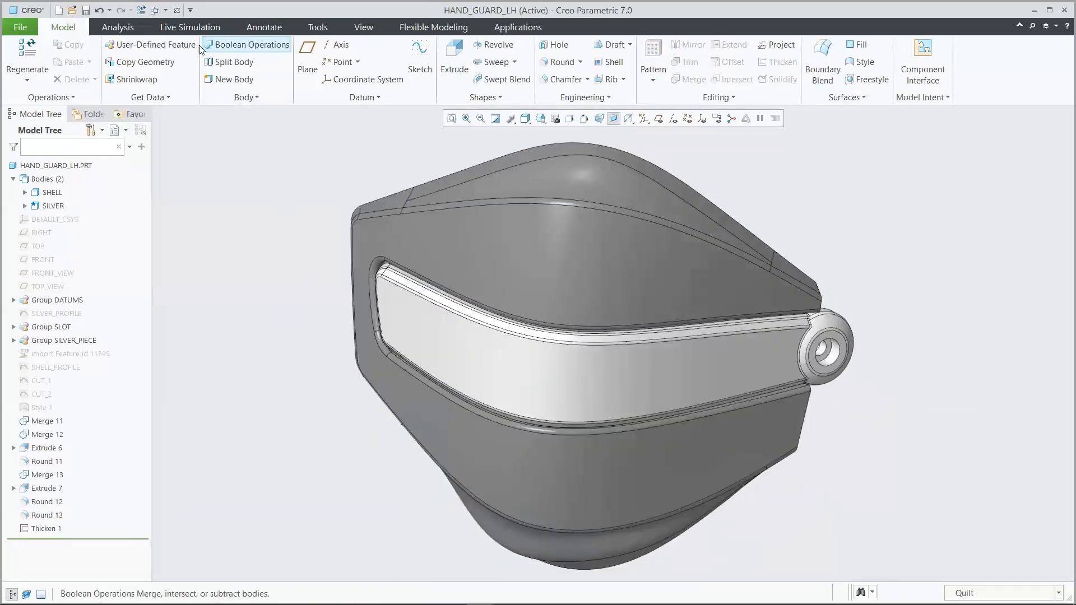
Step: Return to the 6AP1AL003_ASSY assembly and regenerate it, checking both hand guards from the front and from above
{"action": "left_click", "coordinate": [176, 10]}
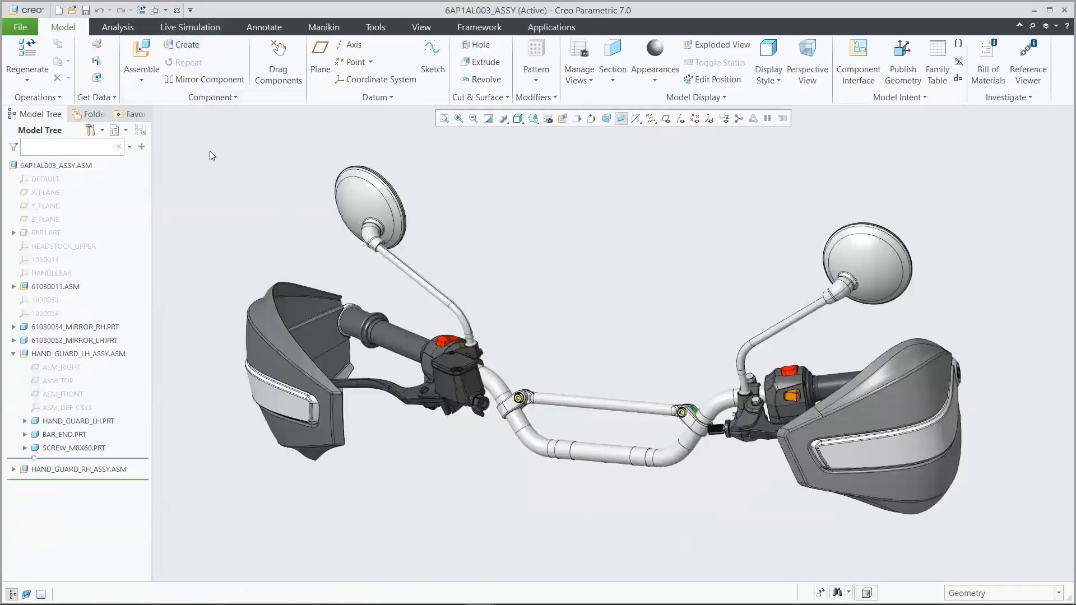
{"action": "left_click", "coordinate": [27, 56]}
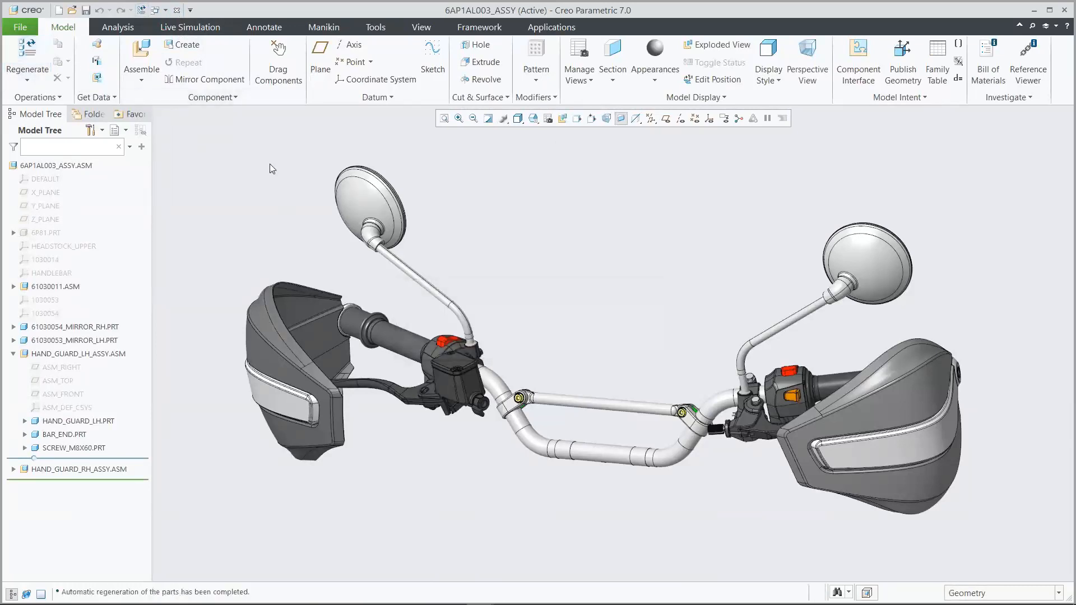
{"action": "key", "text": "v"}
{"action": "key", "text": "f"}
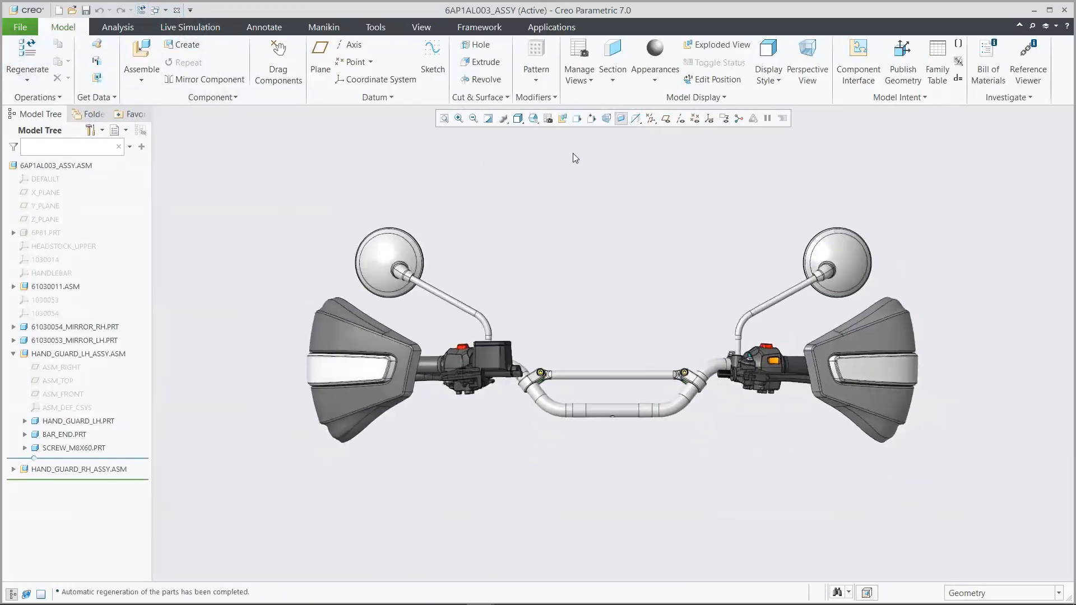
{"action": "key", "text": "v"}
{"action": "key", "text": "t"}
{"action": "key", "text": "ctrl+d"}
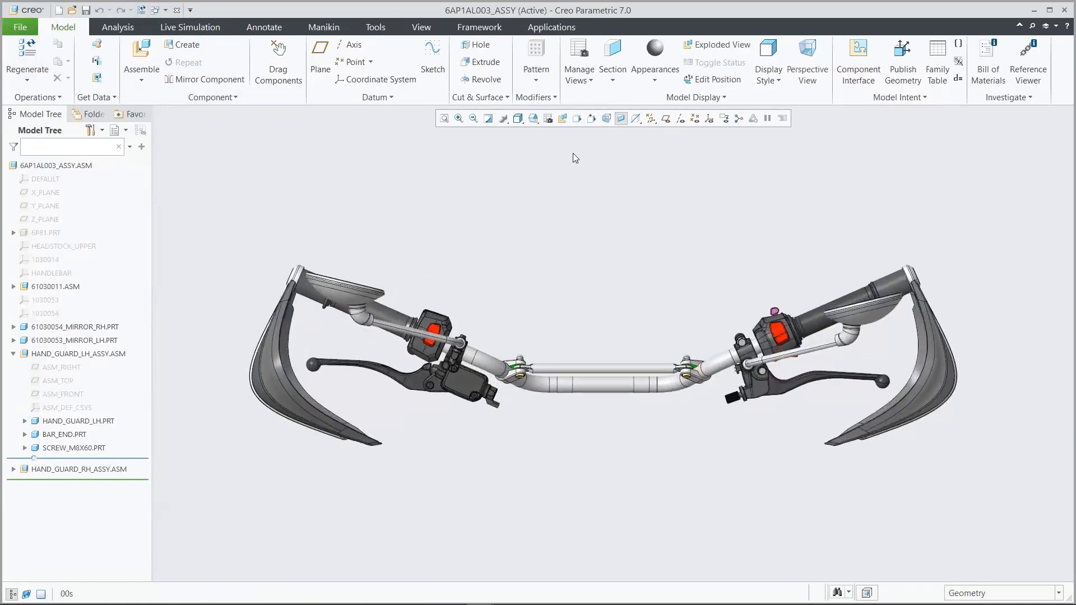